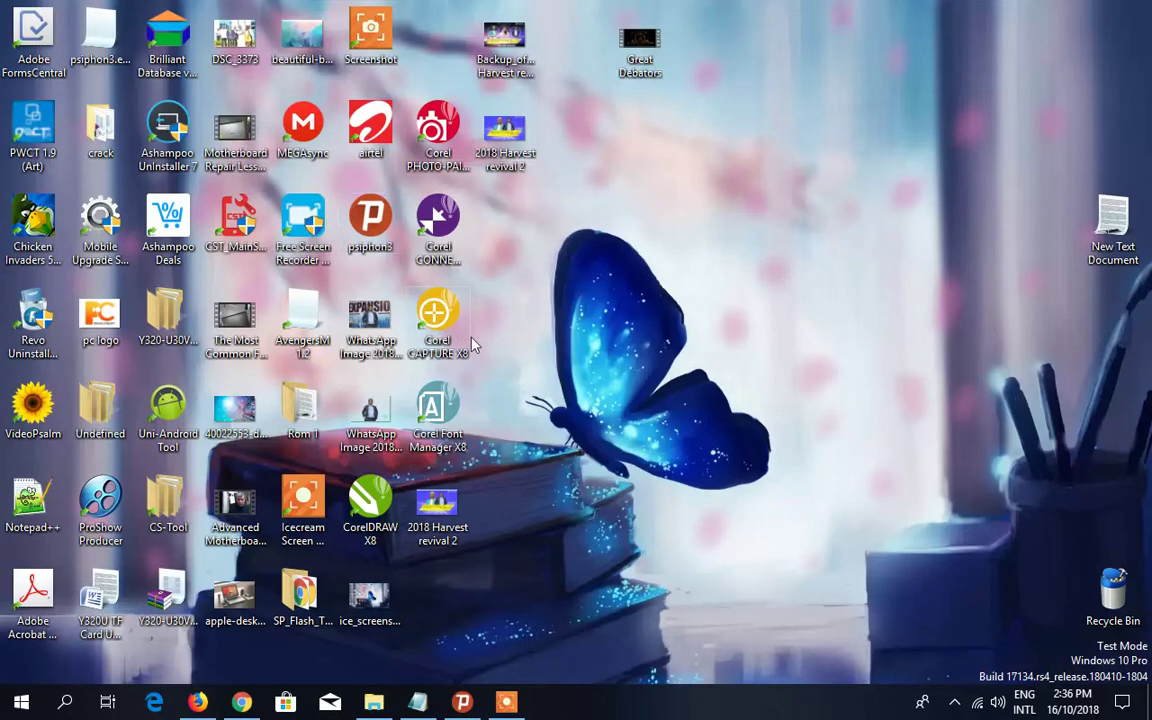
- Launch Brilliant Database and continue with the trial version to reach the welcome page
double_click(169, 60)
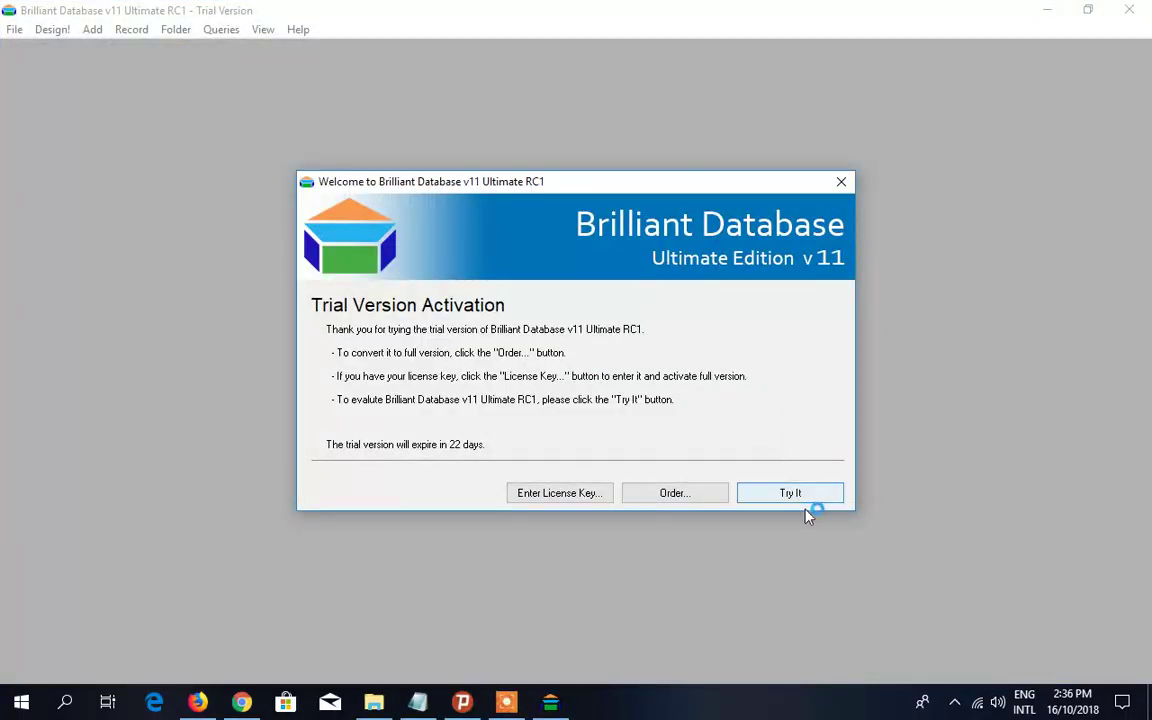
left_click(803, 494)
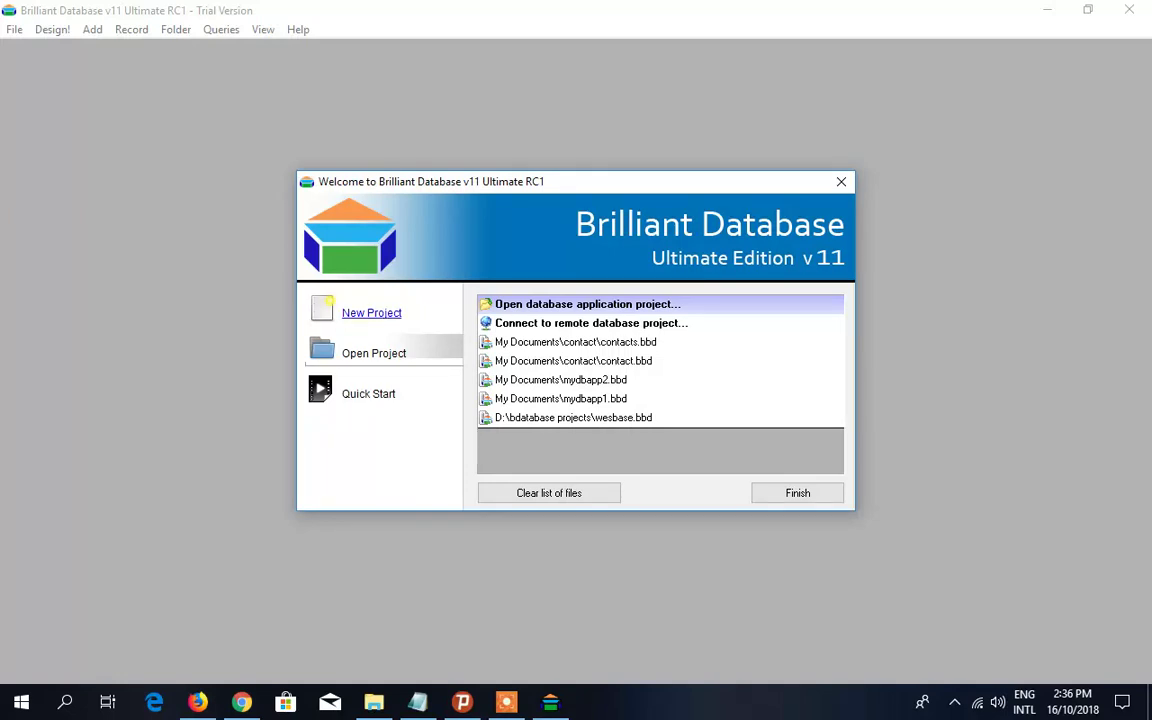
- Start a New Project and browse for where to save its database file
left_click(371, 312)
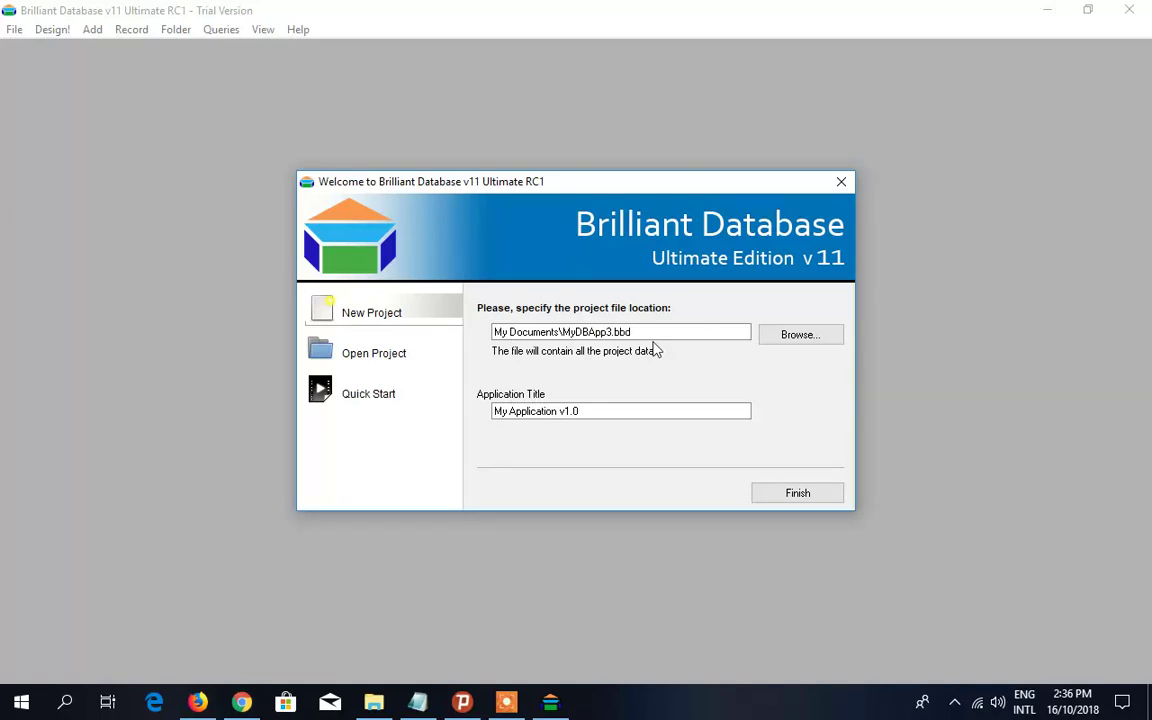
left_click(786, 337)
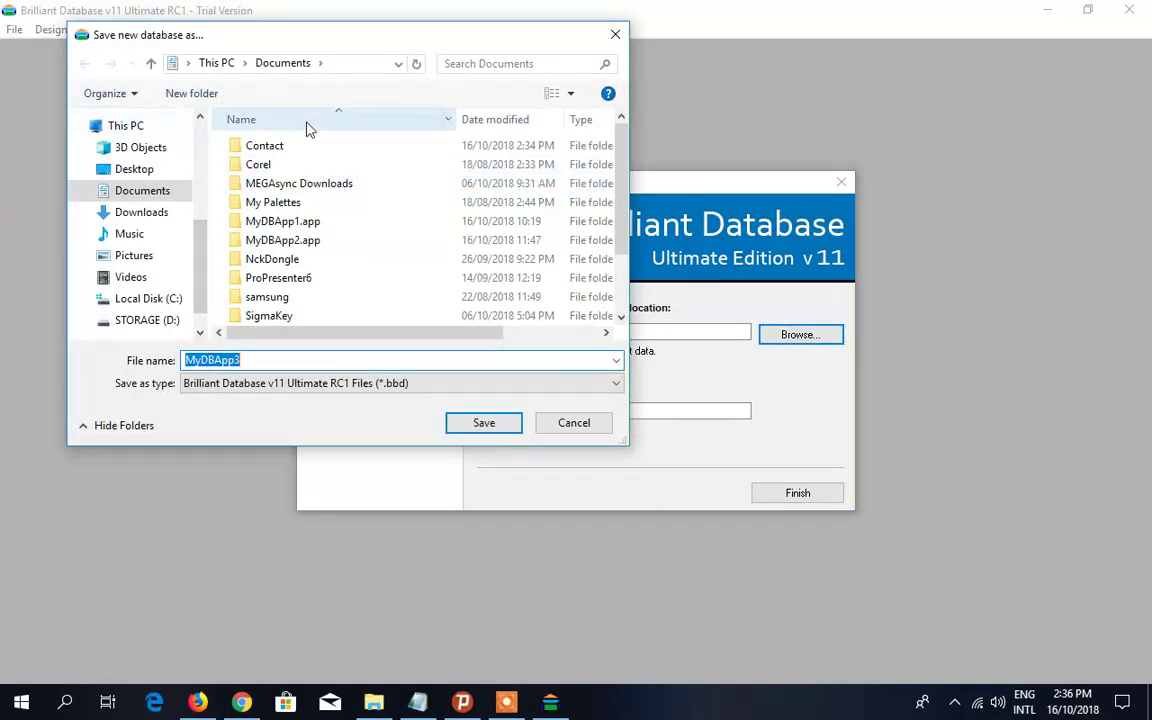
- Save the new project file as contacts.bbd inside the Documents\Contact folder
left_click(268, 147)
double_click(268, 147)
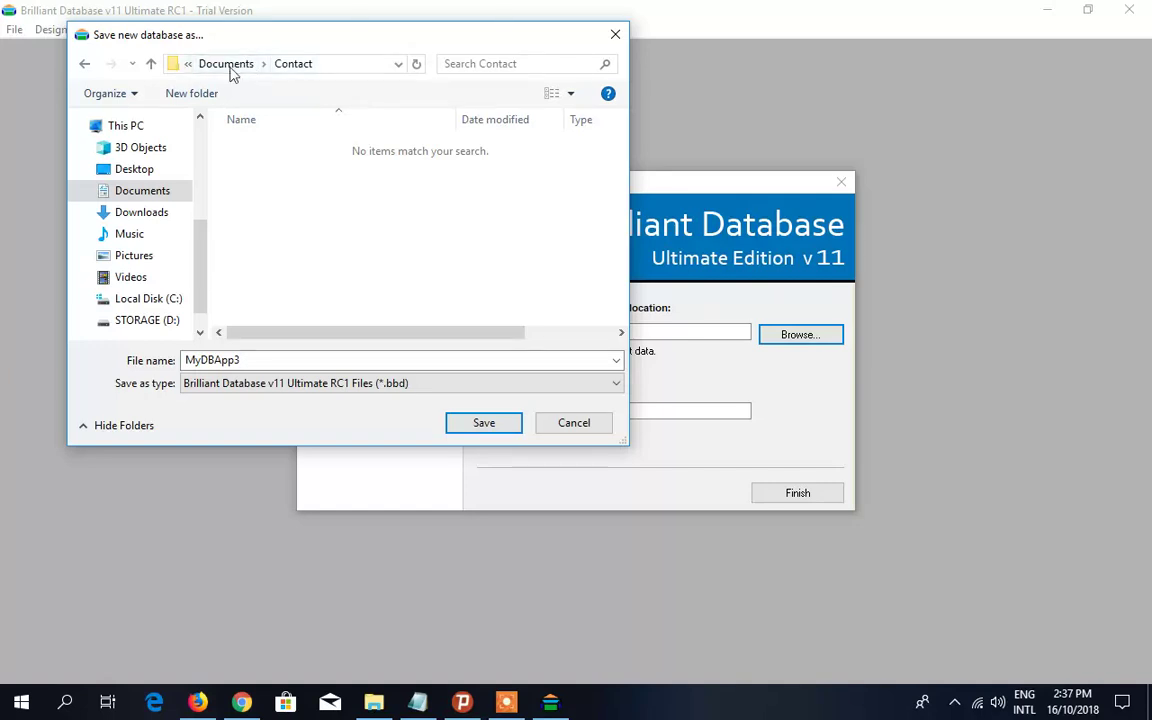
right_click(330, 186)
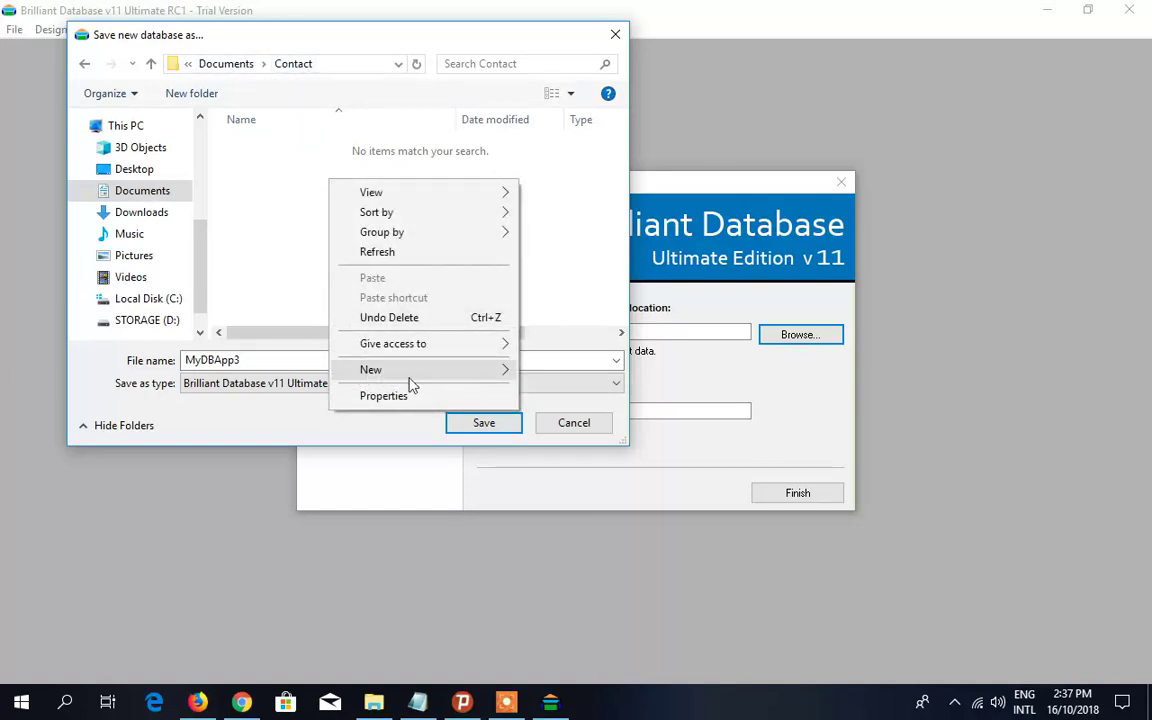
mouse_move(476, 378)
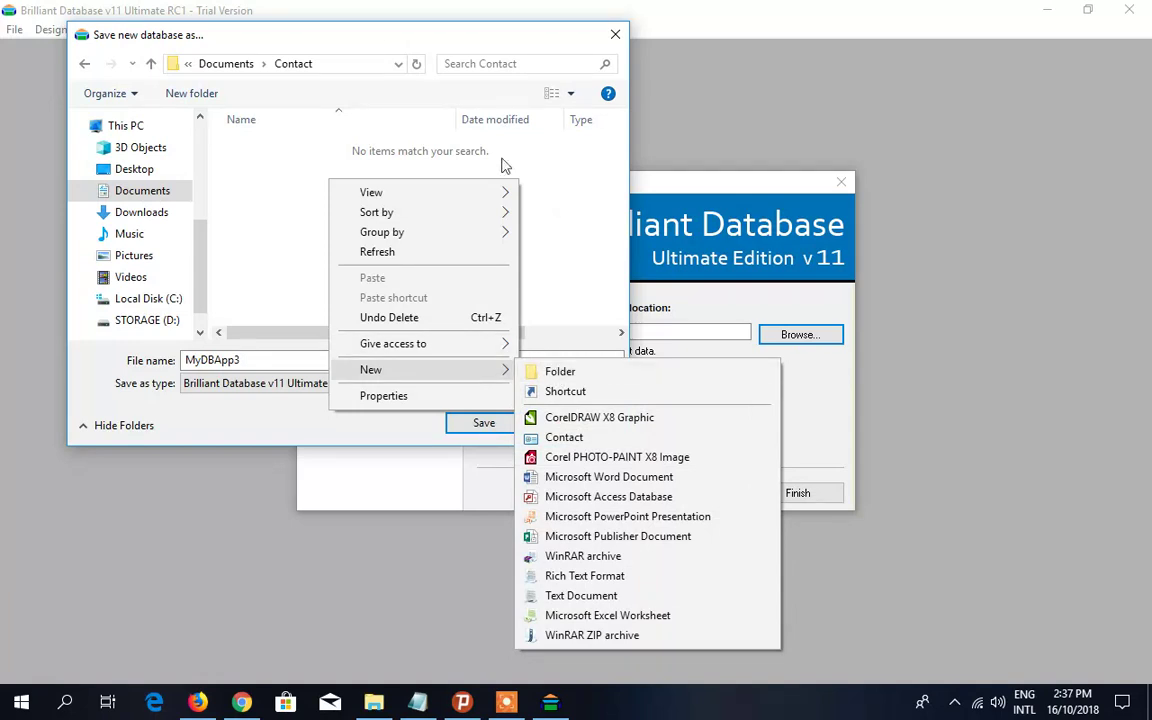
left_click(268, 193)
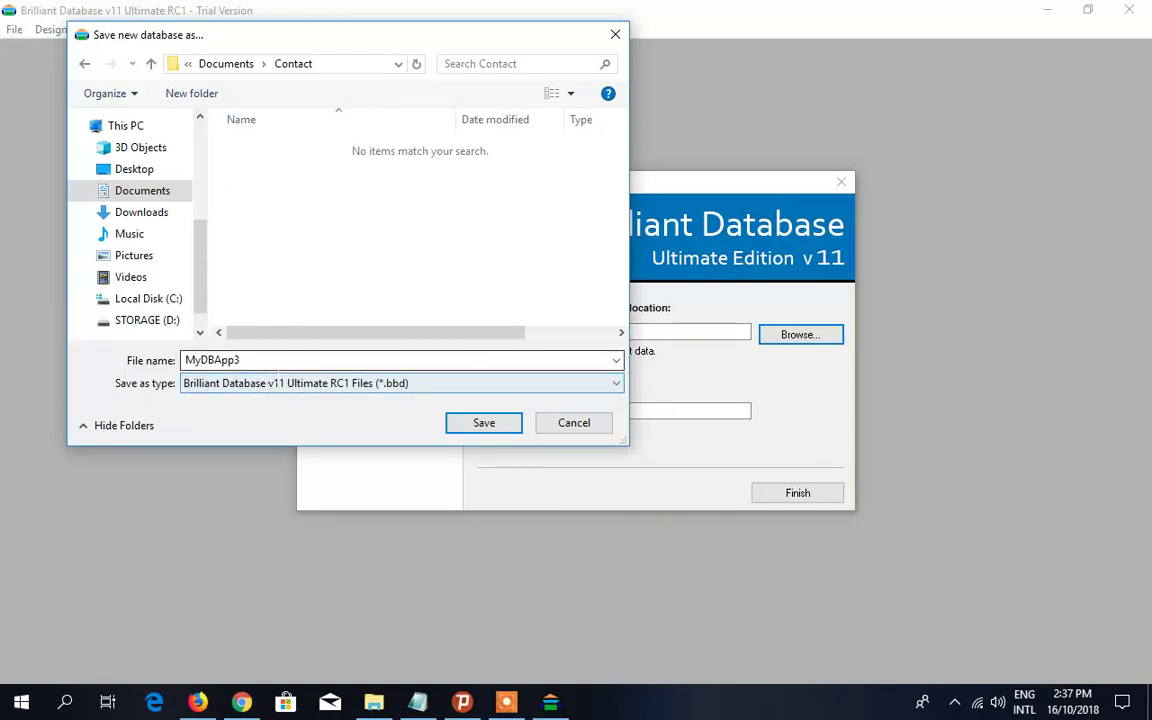
left_click_drag(268, 361, 165, 359)
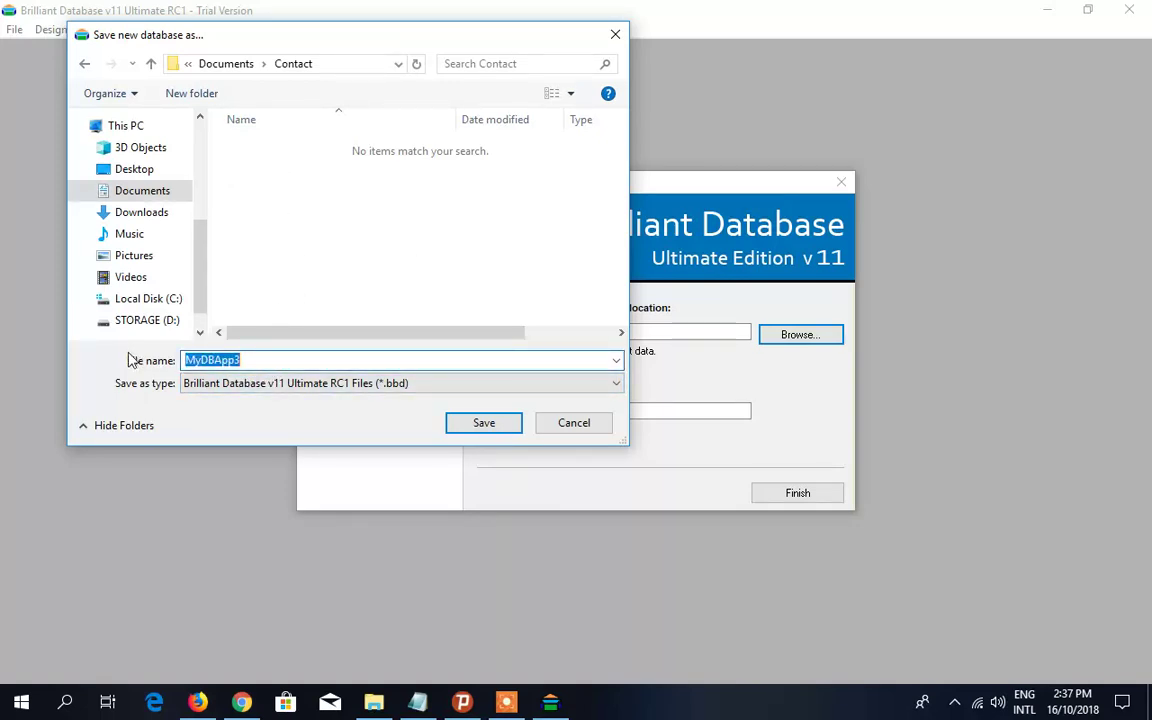
type("c")
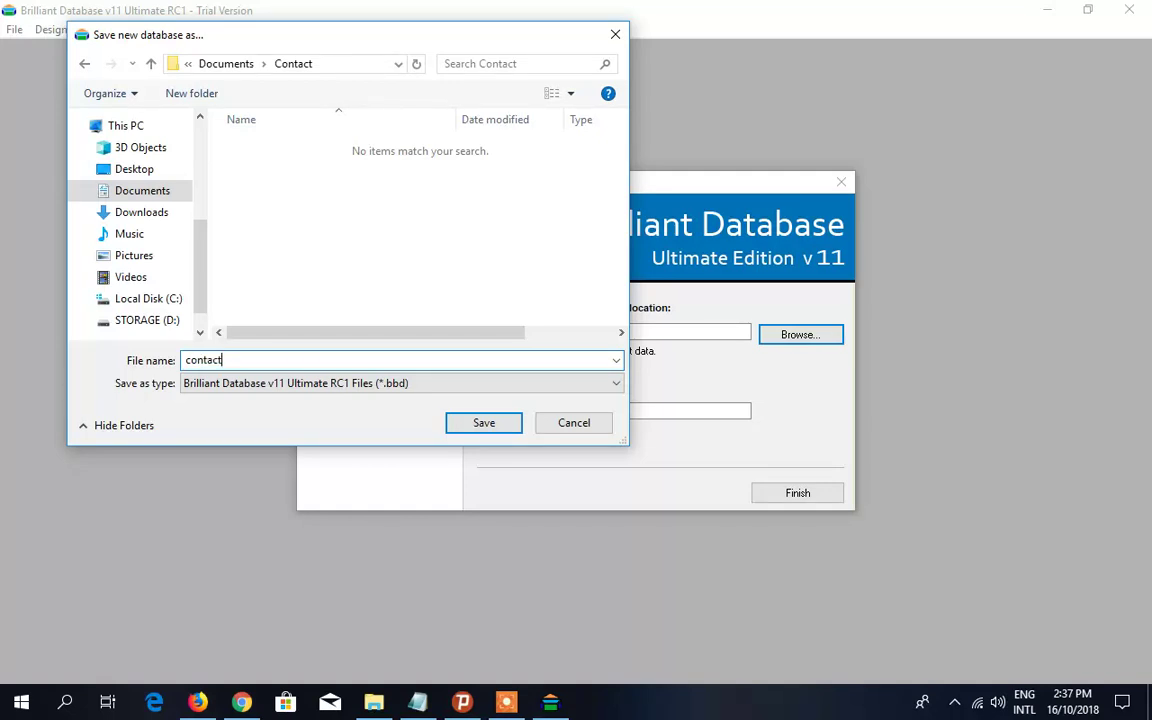
type("ontacts")
left_click(473, 430)
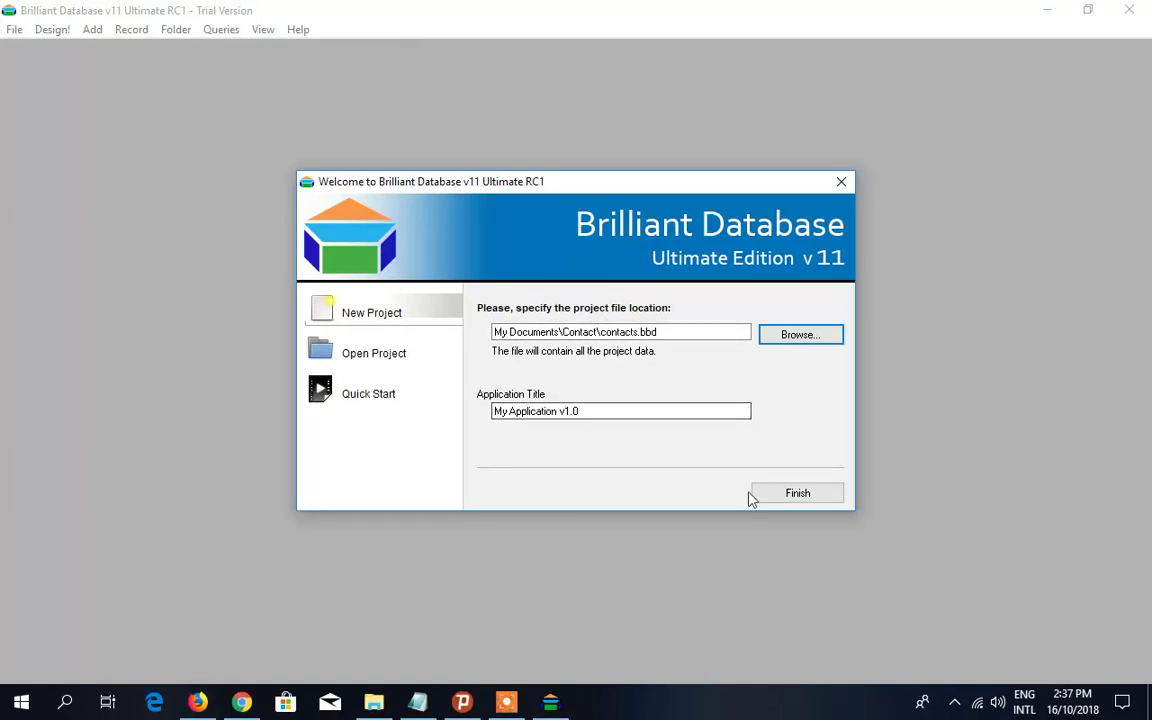
- Finish the project and create a first form from the Blank template, named Blank
left_click(784, 495)
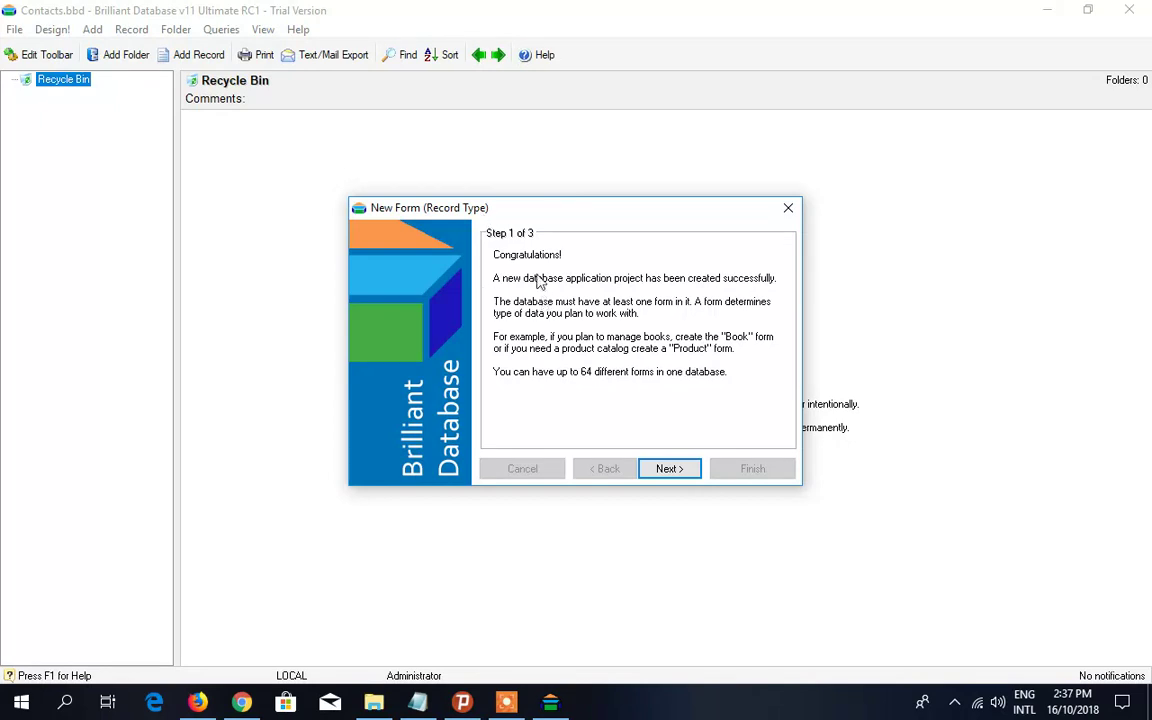
left_click_drag(525, 210, 484, 185)
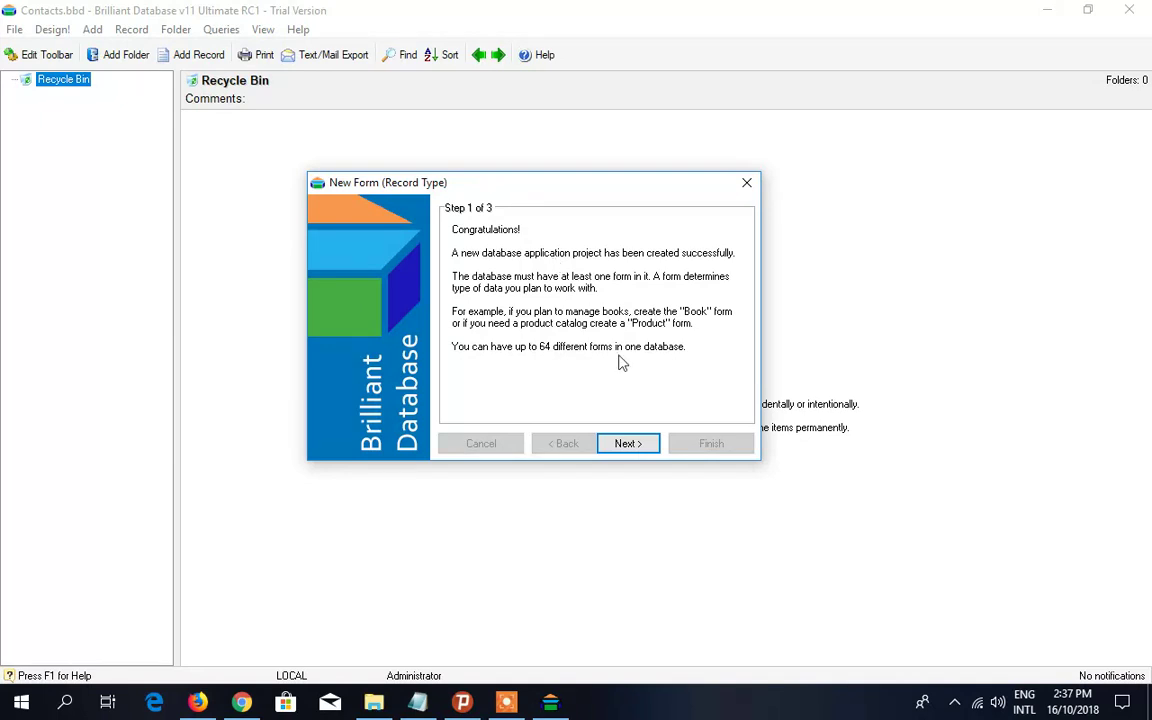
left_click(635, 443)
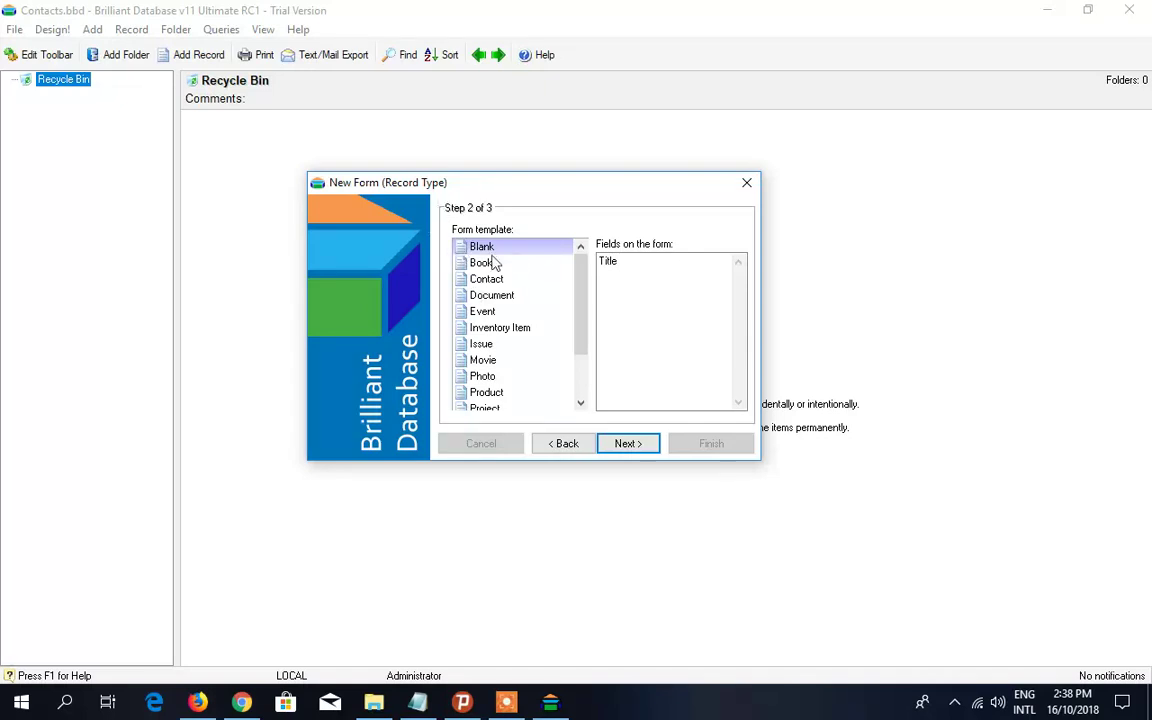
left_click(633, 443)
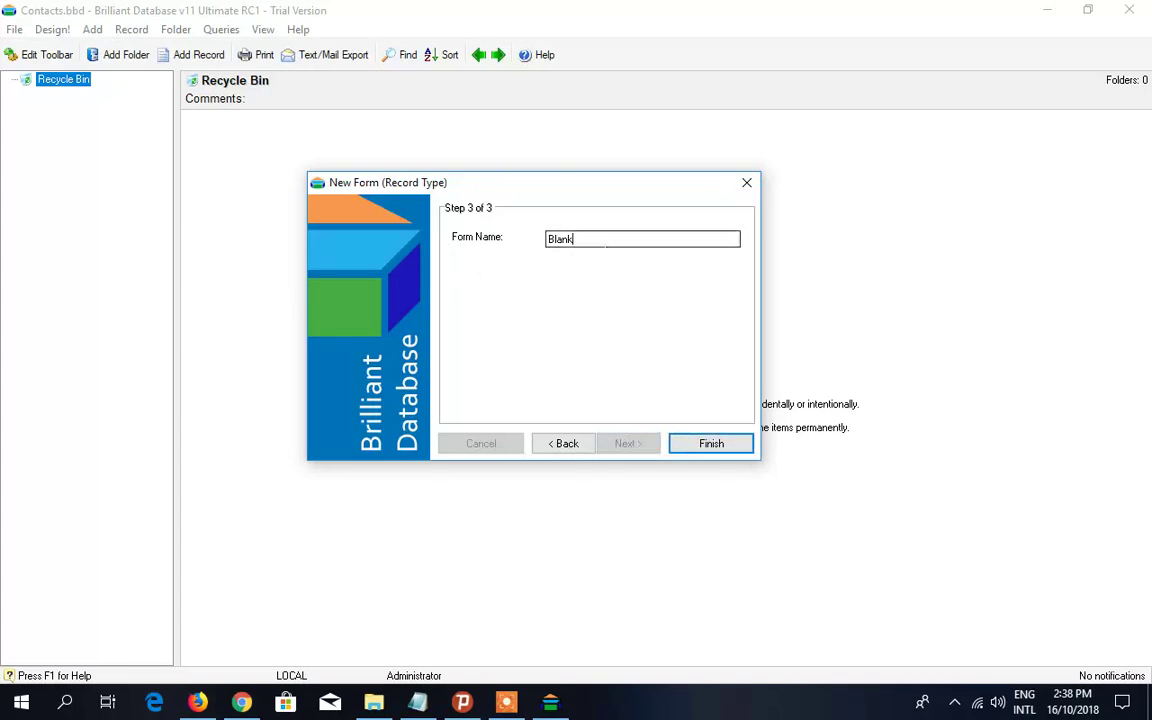
left_click_drag(575, 239, 505, 216)
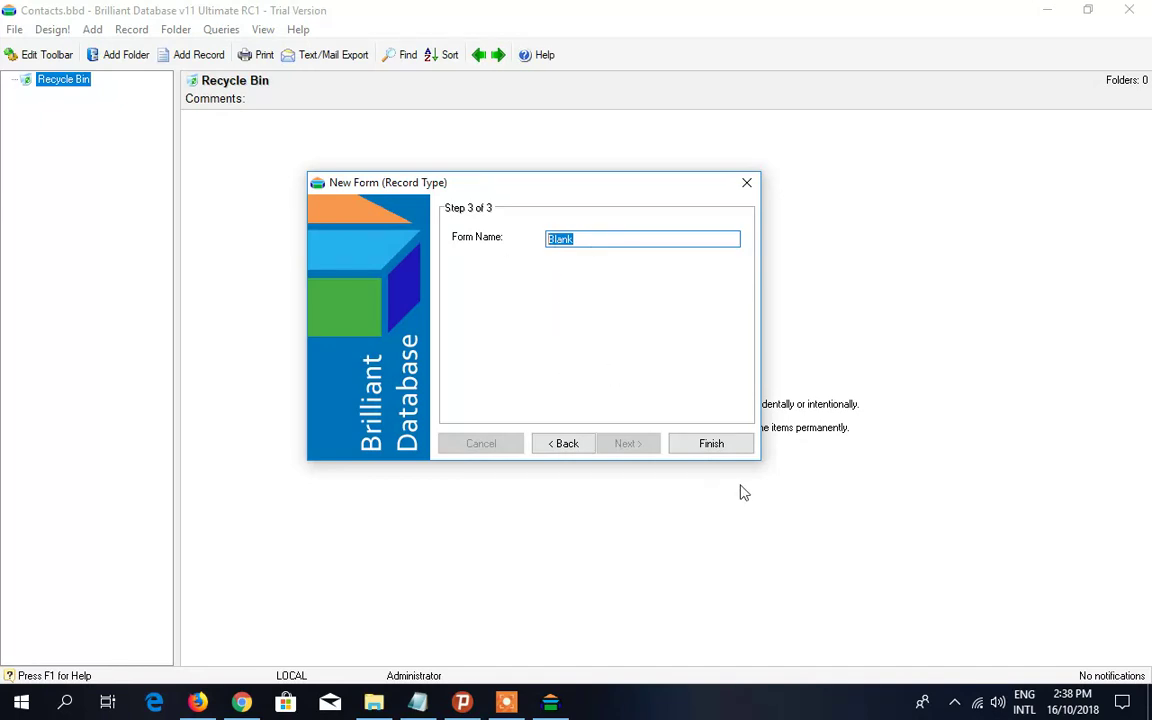
left_click(713, 446)
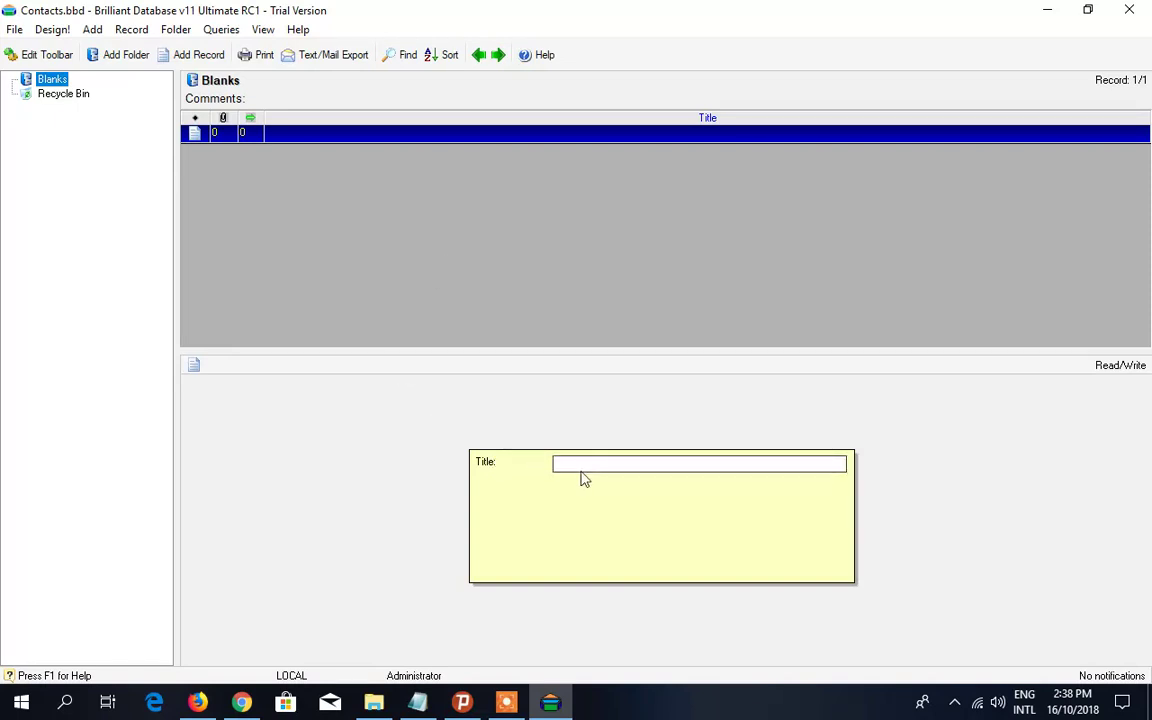
- Toggle the List of Query Results panel on and off, then open the Design! menu
left_click(699, 463)
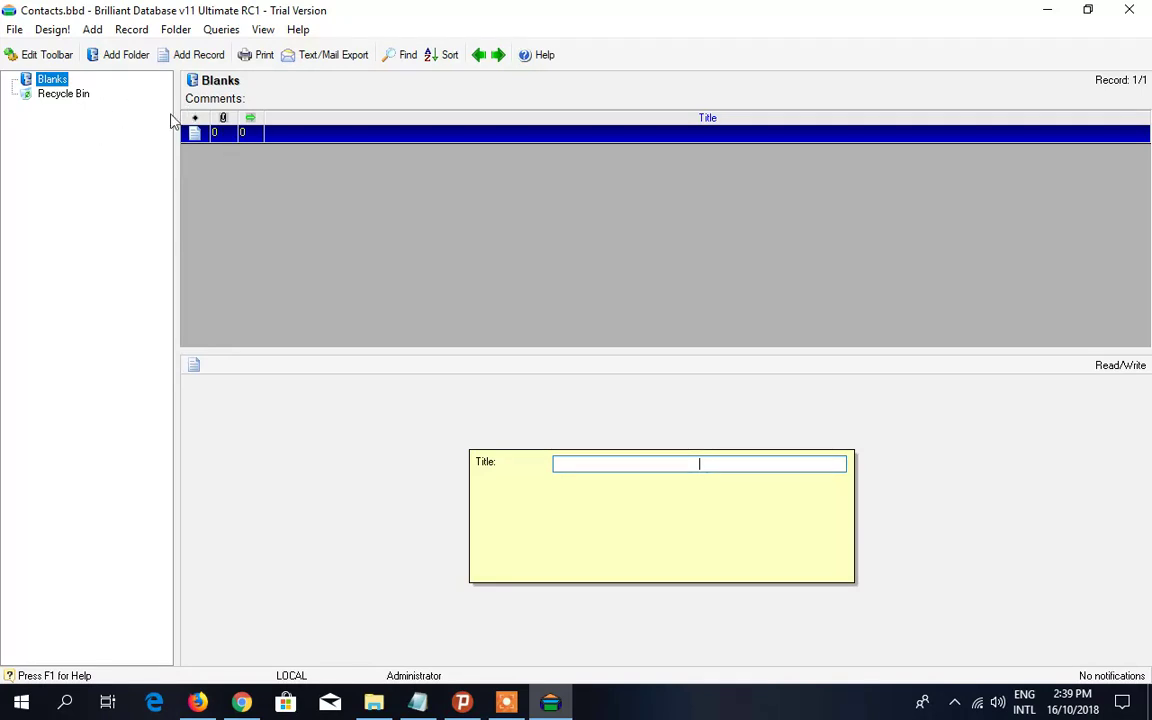
left_click(265, 34)
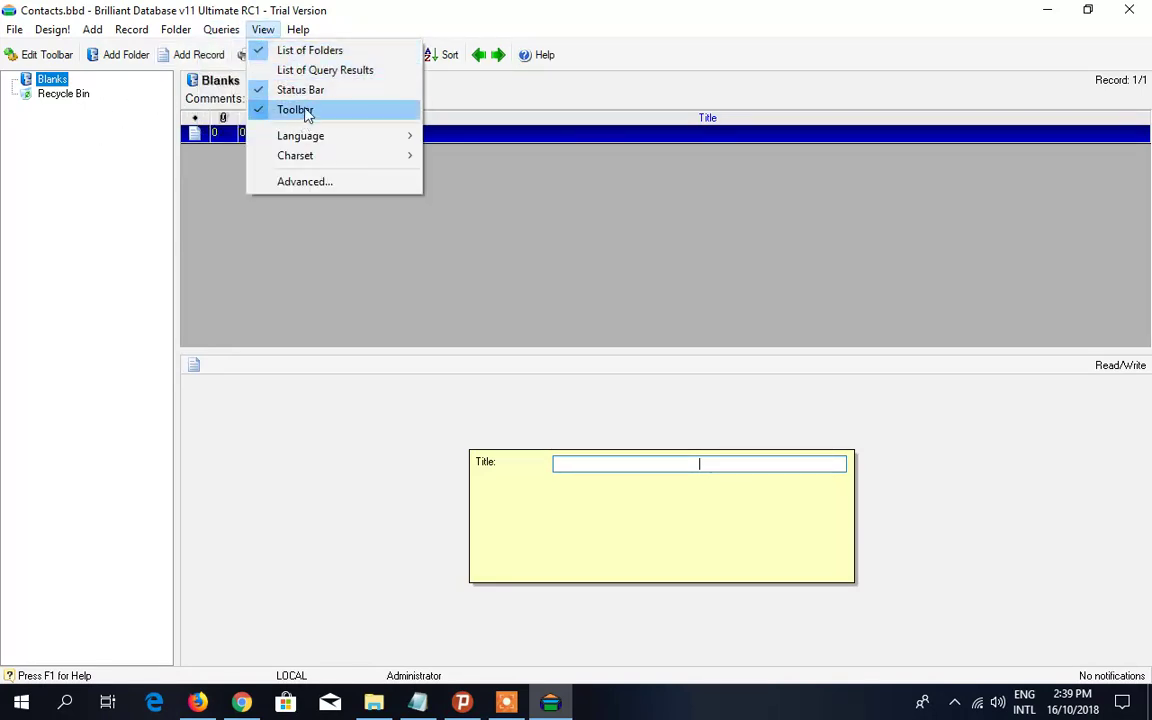
mouse_move(232, 38)
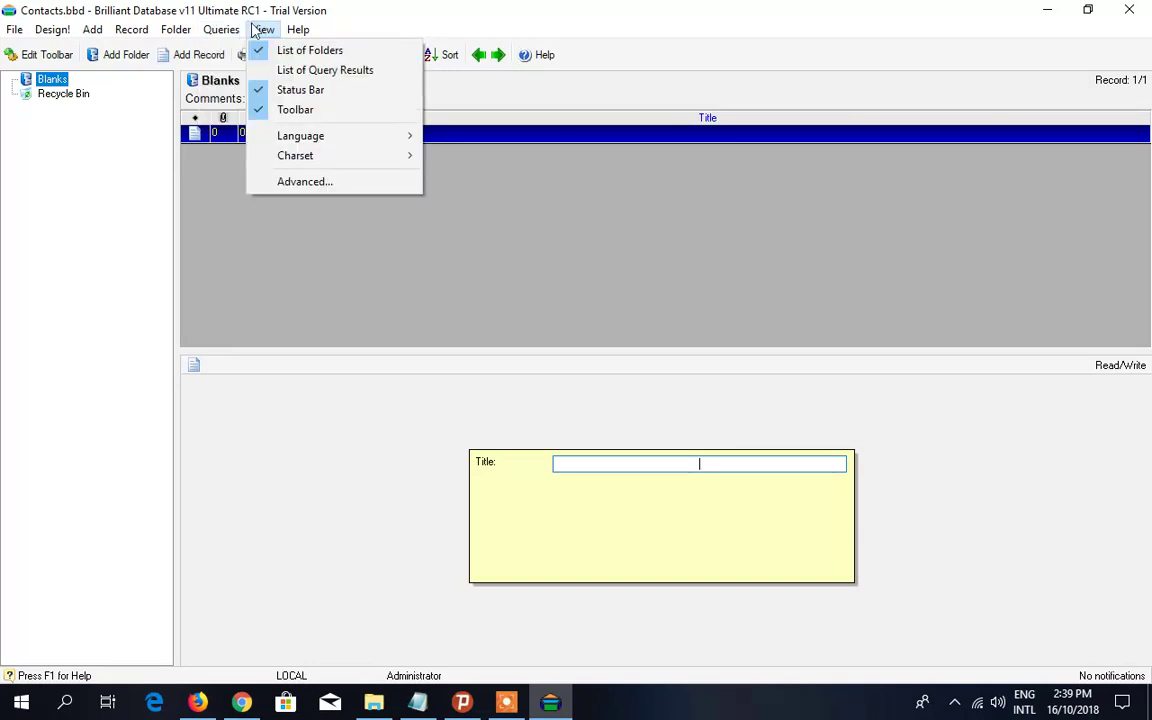
left_click(273, 75)
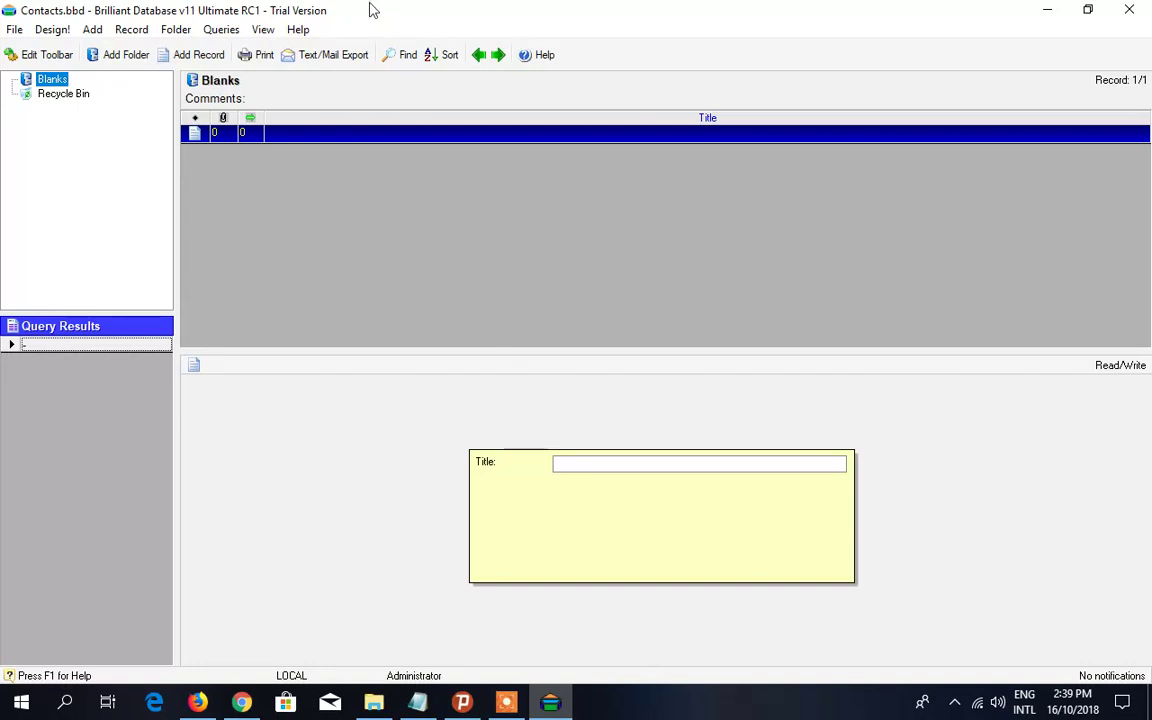
left_click(263, 29)
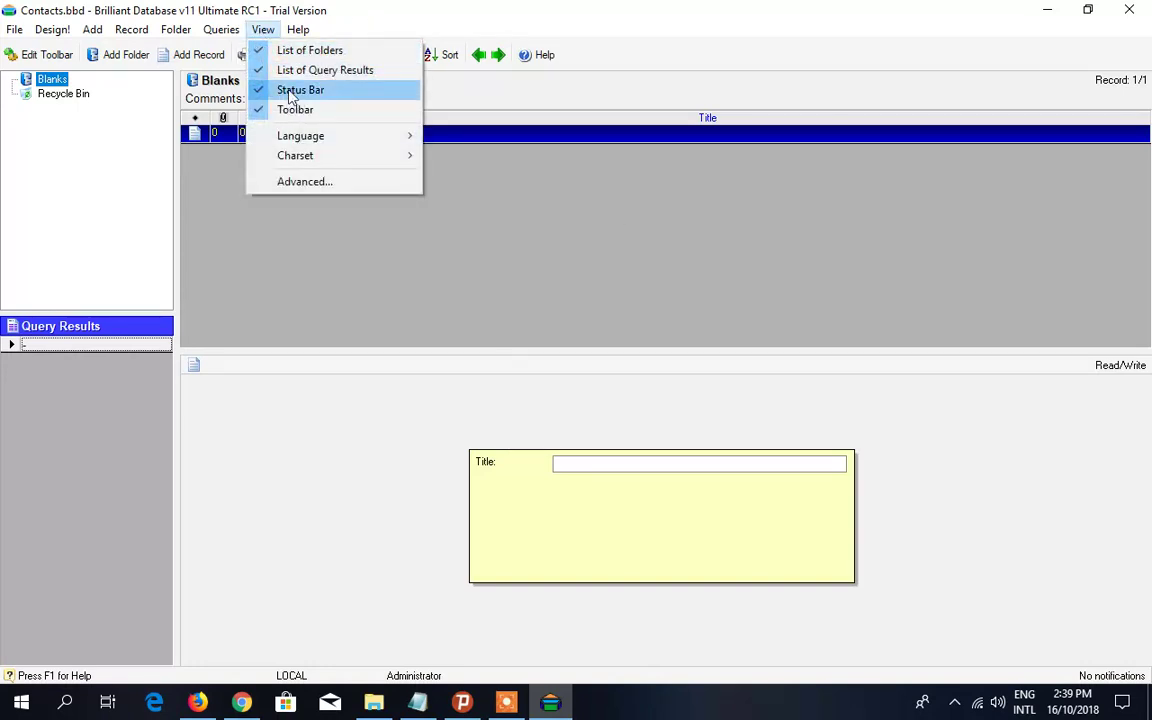
left_click(270, 71)
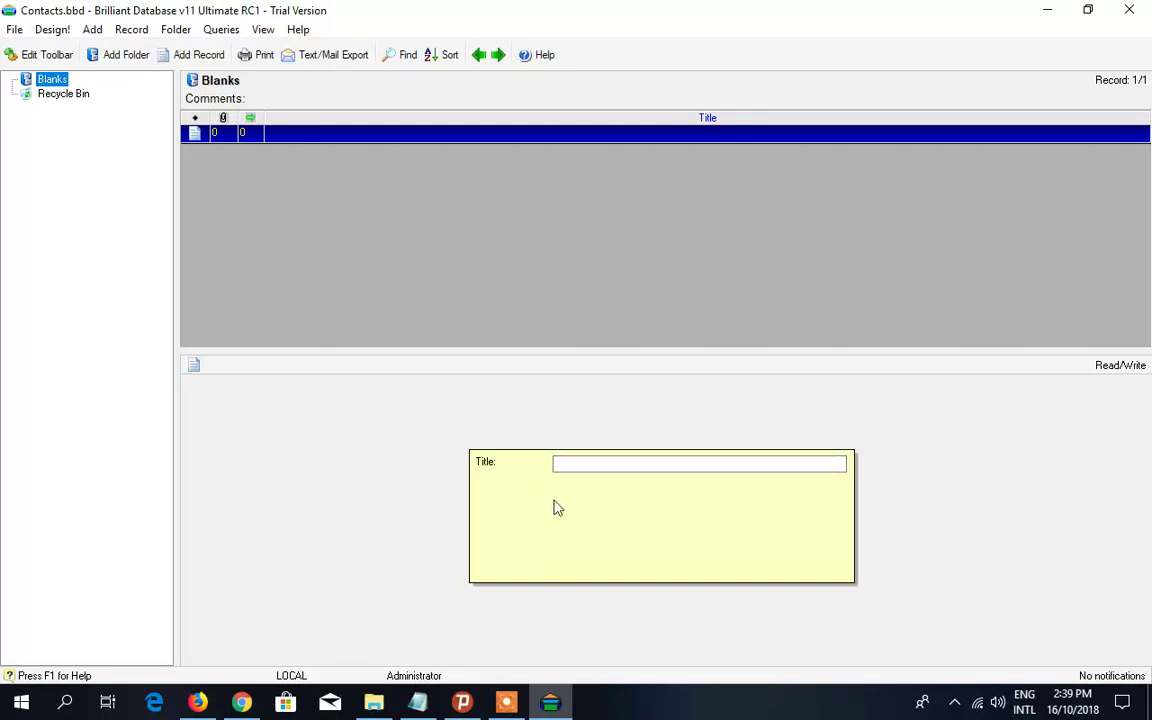
left_click(54, 30)
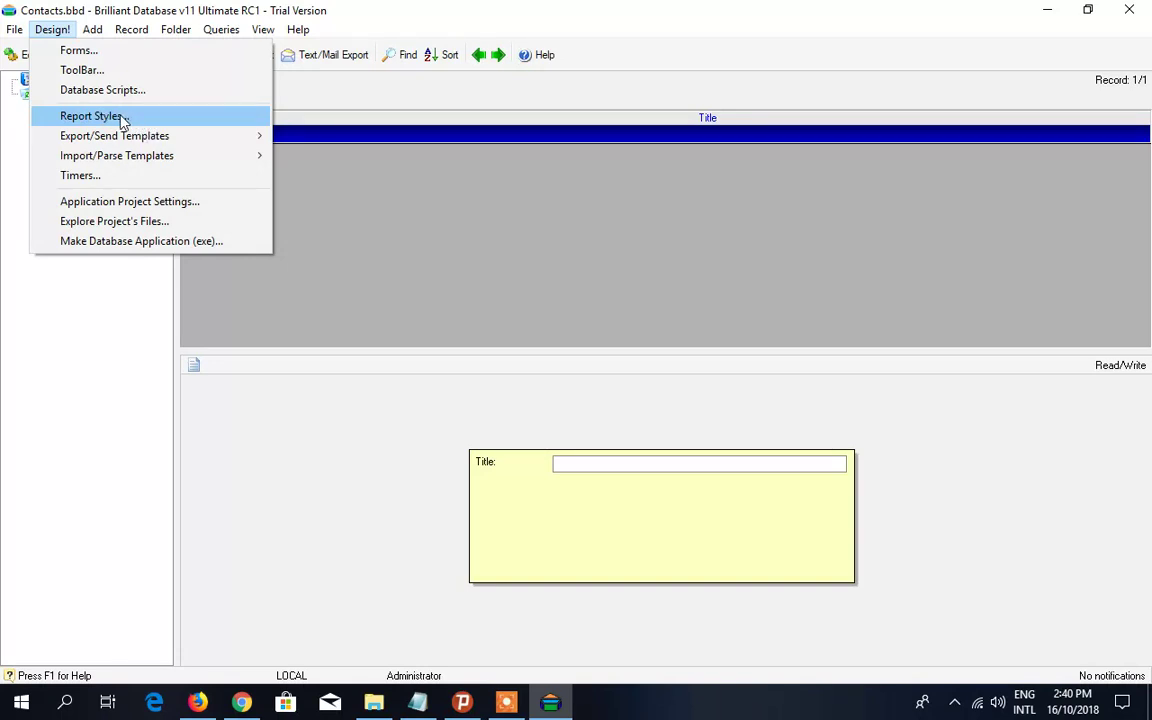
mouse_move(115, 135)
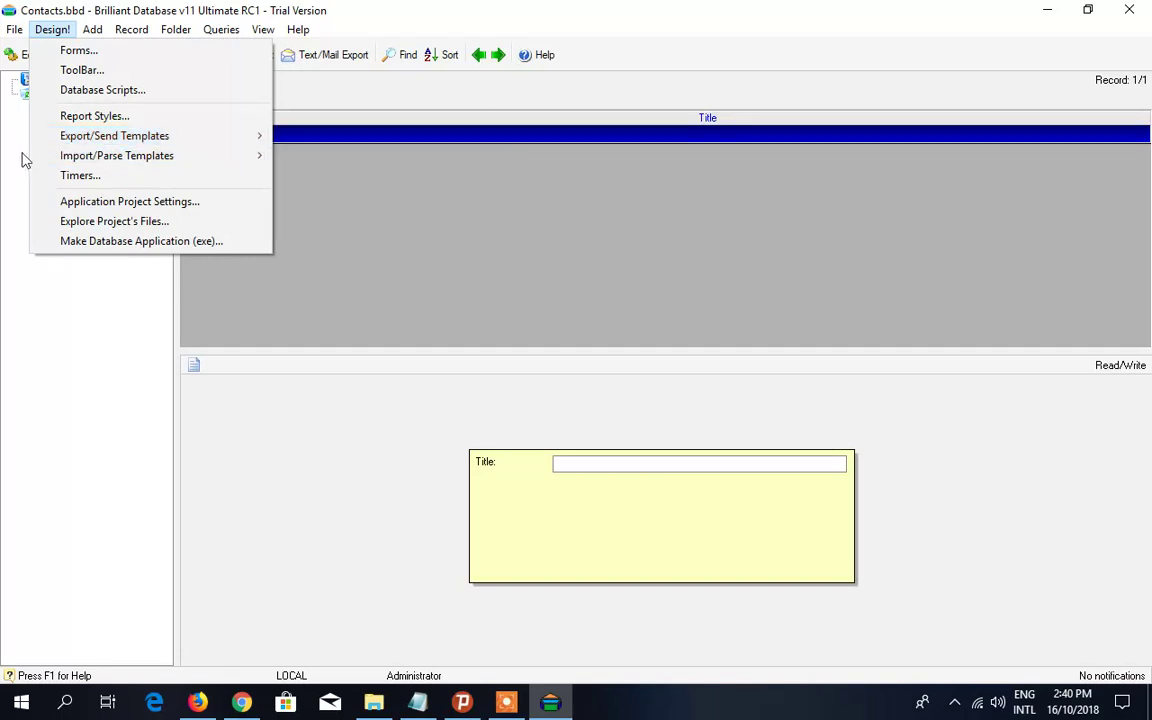
- Open the Blank form in the Form Editor and enlarge it, much taller and slightly wider
mouse_move(149, 164)
left_click(68, 52)
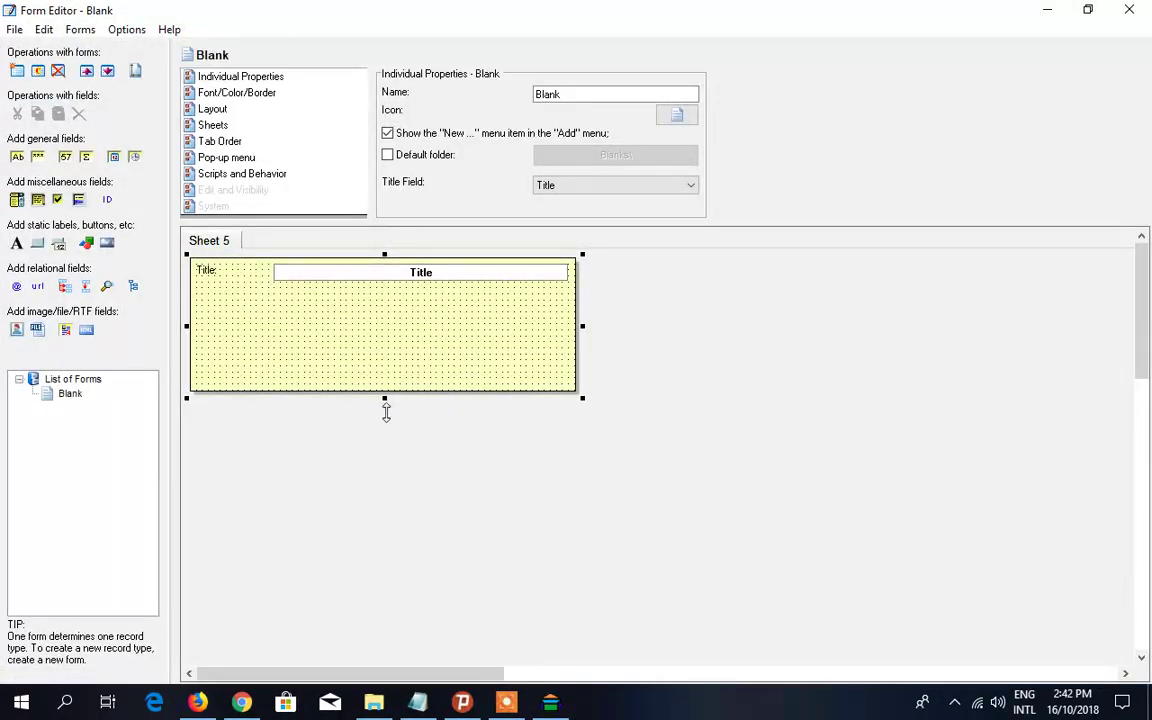
left_click_drag(386, 411, 441, 606)
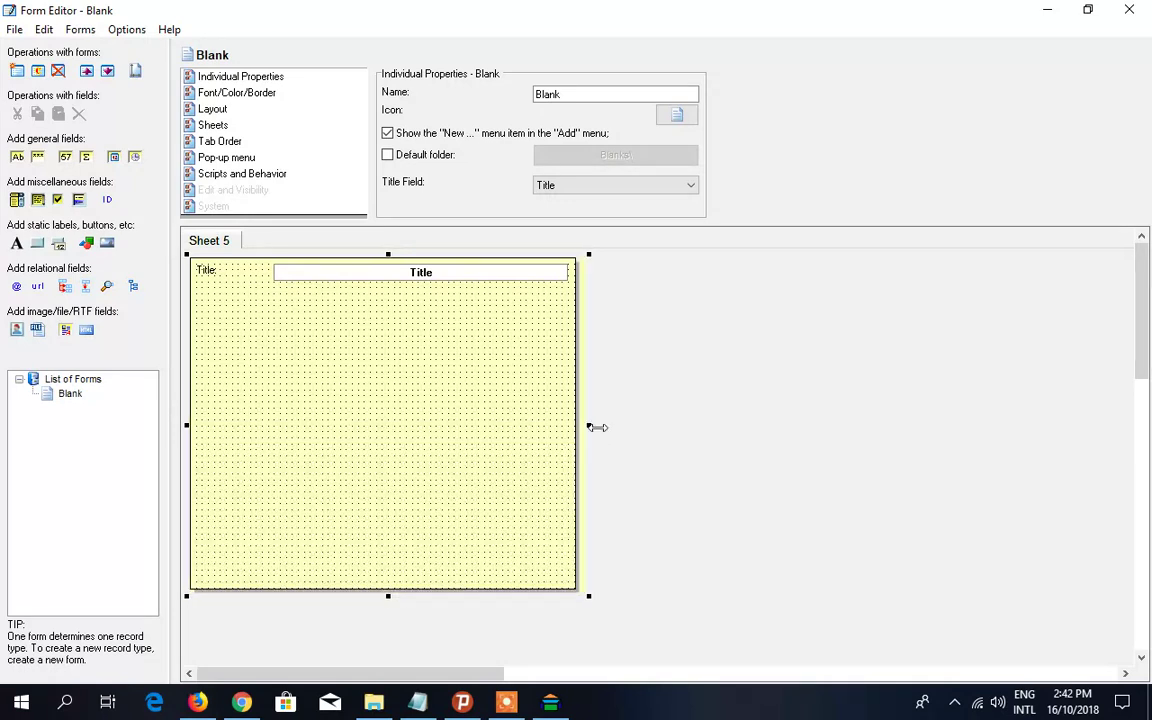
left_click_drag(591, 427, 597, 427)
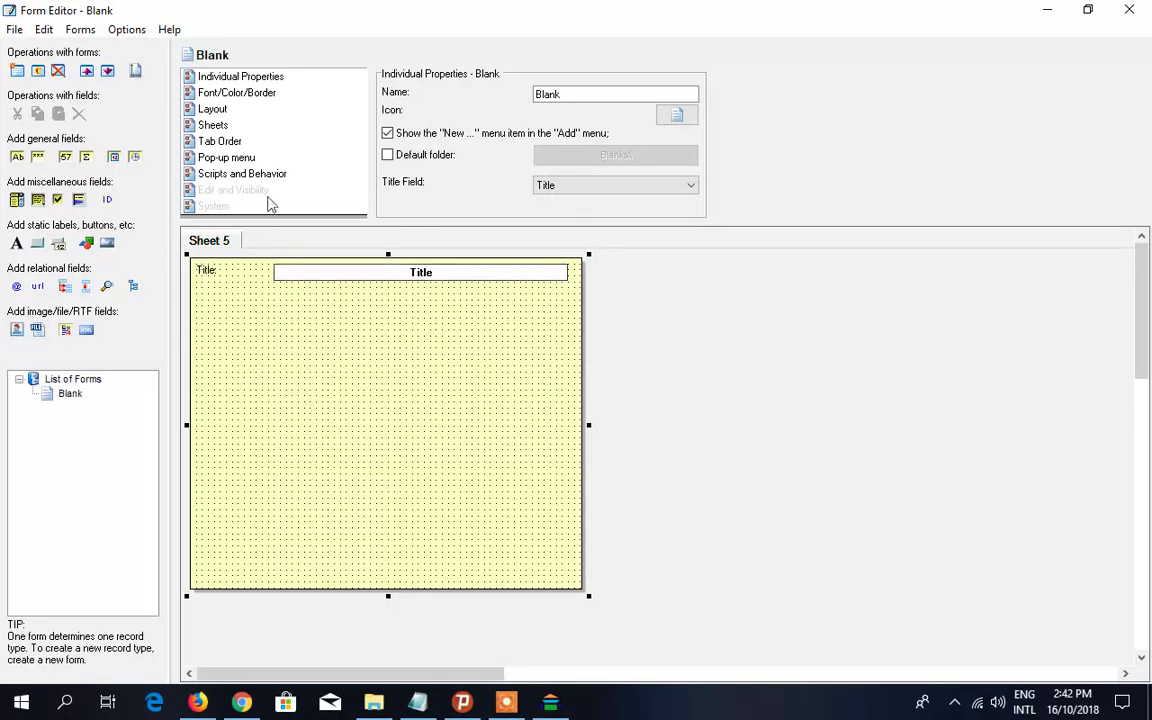
left_click(252, 78)
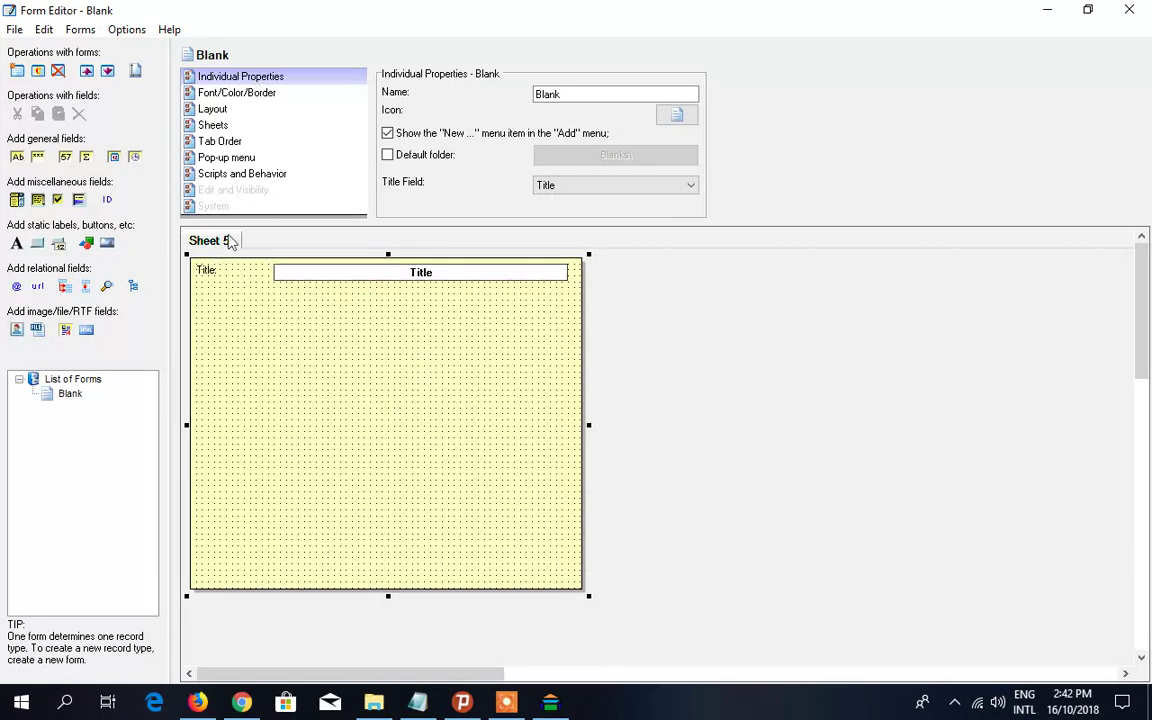
- Rename the form from Blank to Main and assign it the people icon
left_click(618, 94)
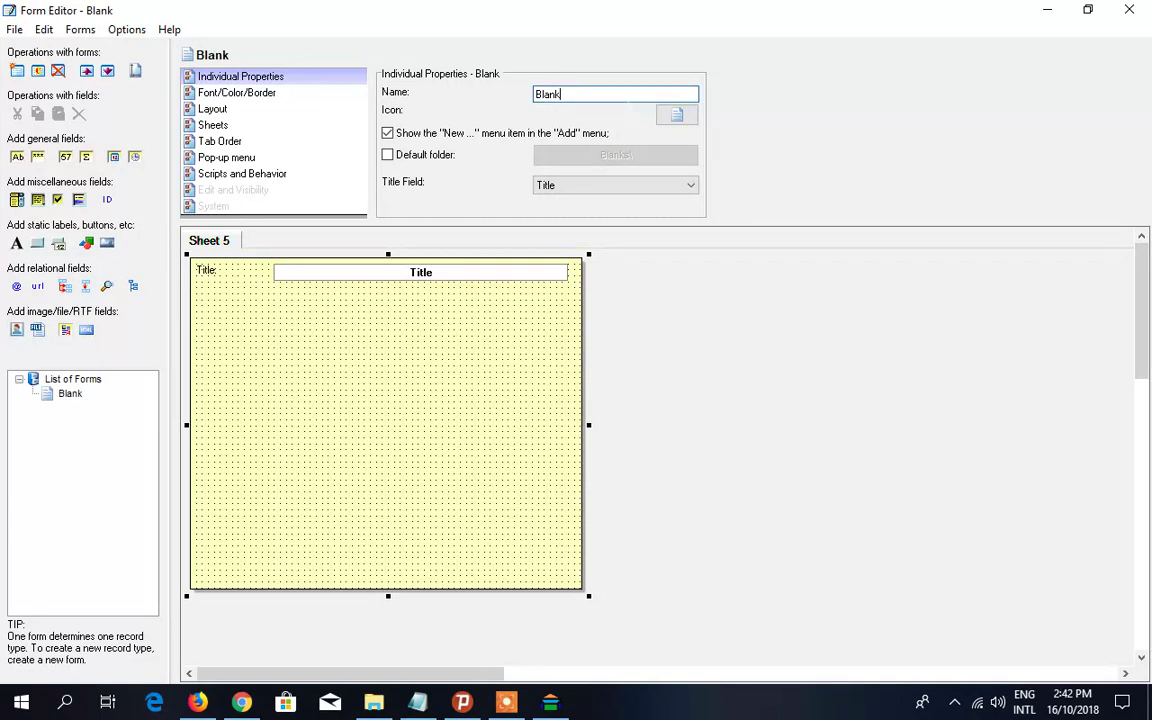
double_click(548, 94)
type("M")
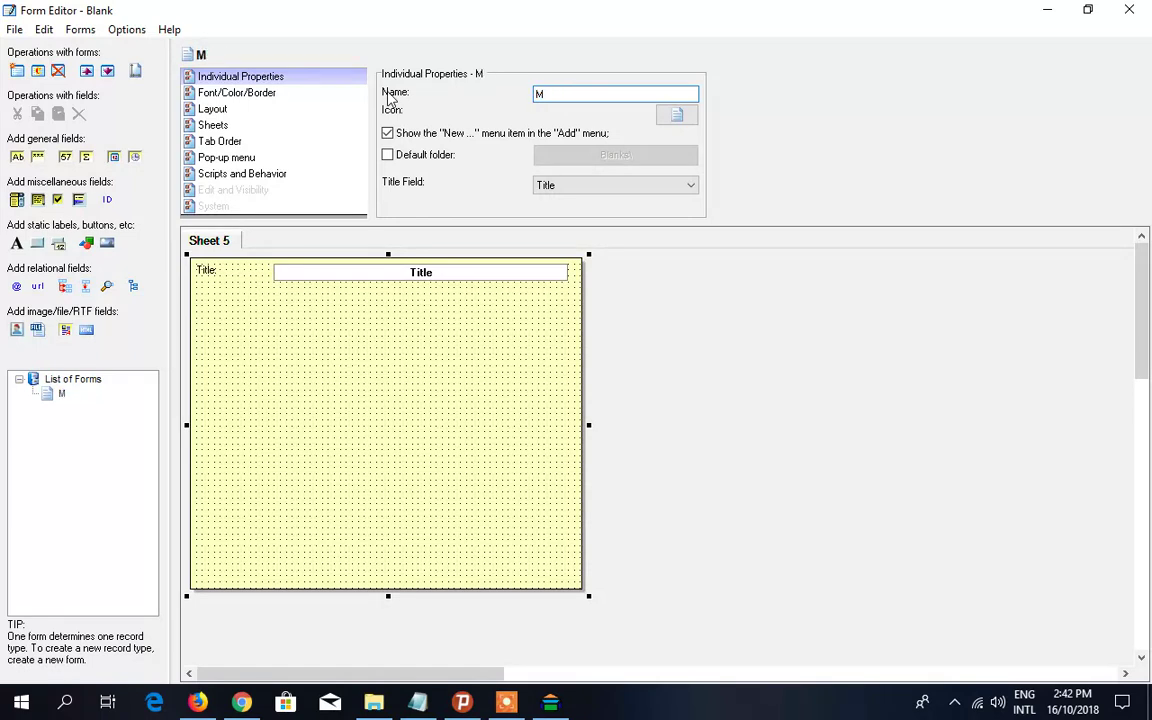
type("ain")
left_click(676, 116)
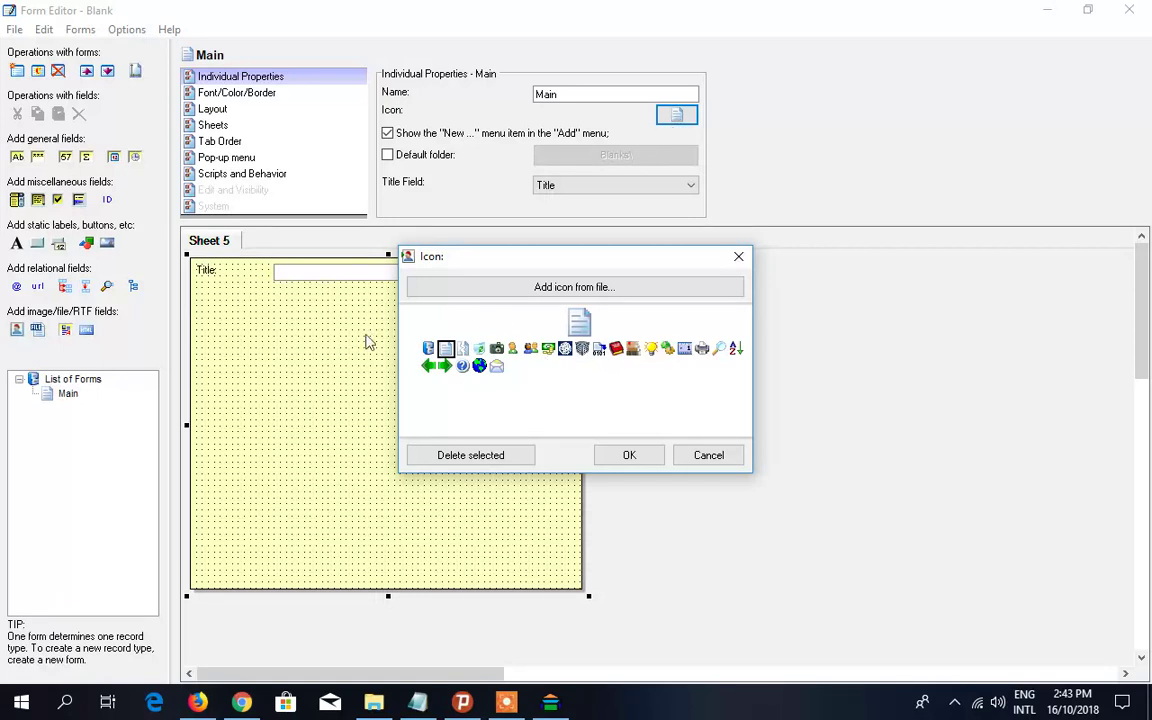
left_click(531, 349)
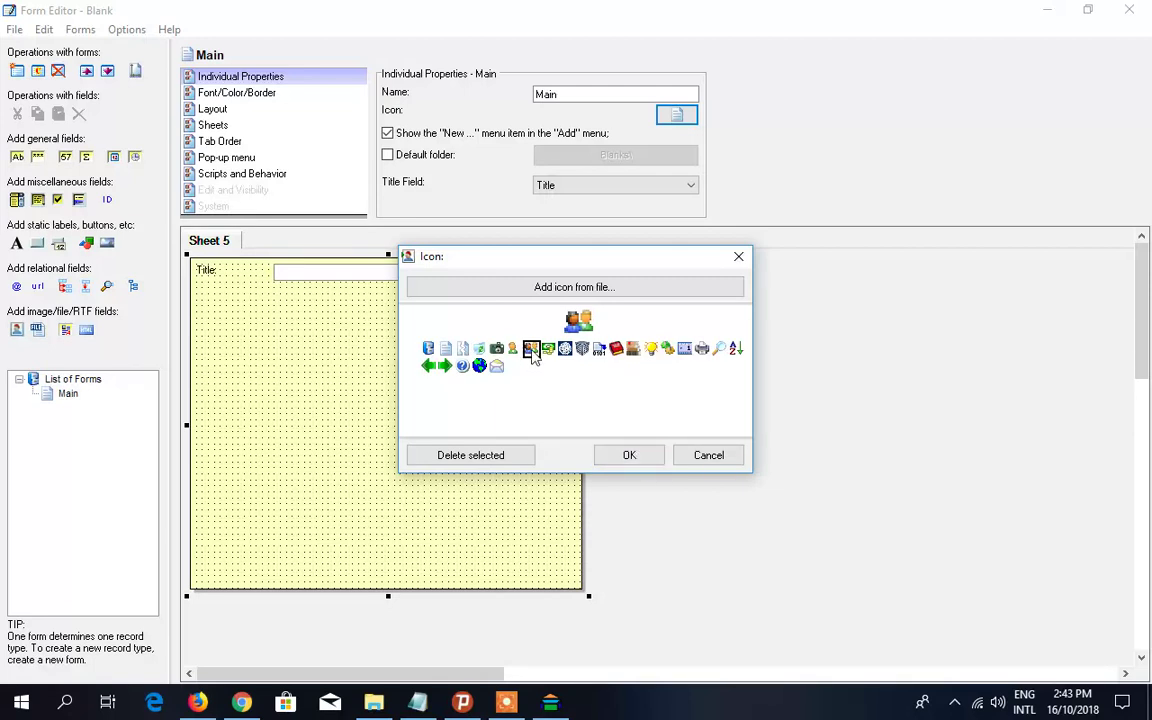
left_click(629, 455)
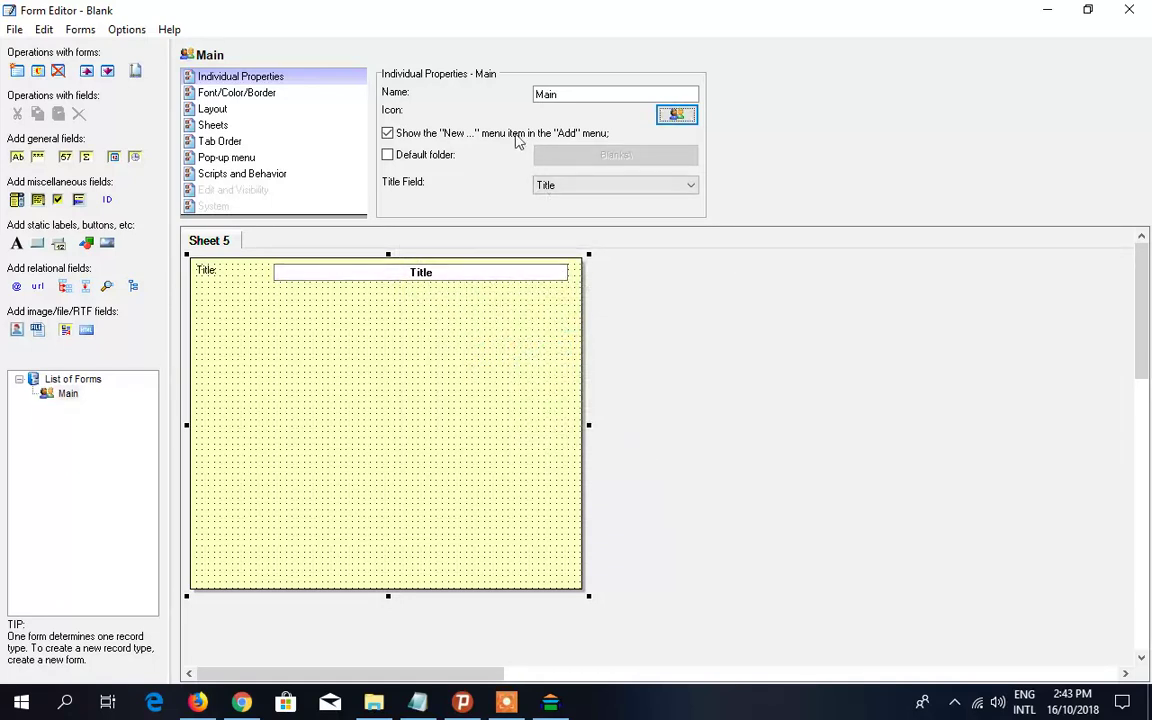
left_click(388, 134)
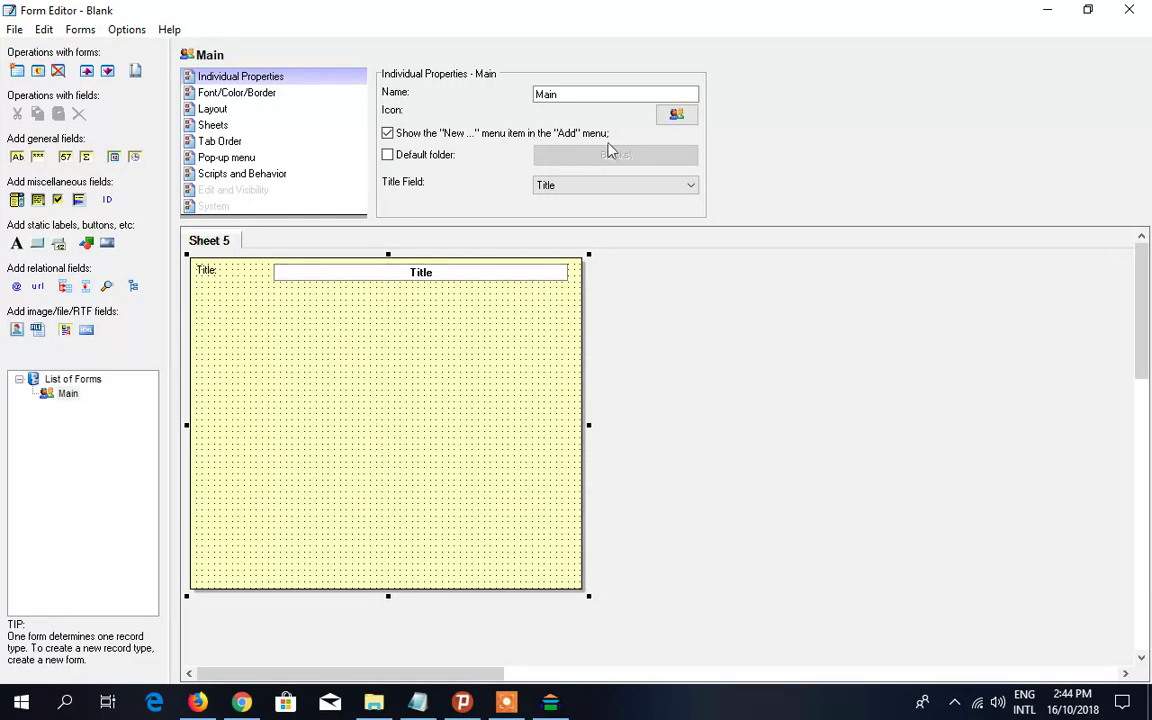
left_click(387, 155)
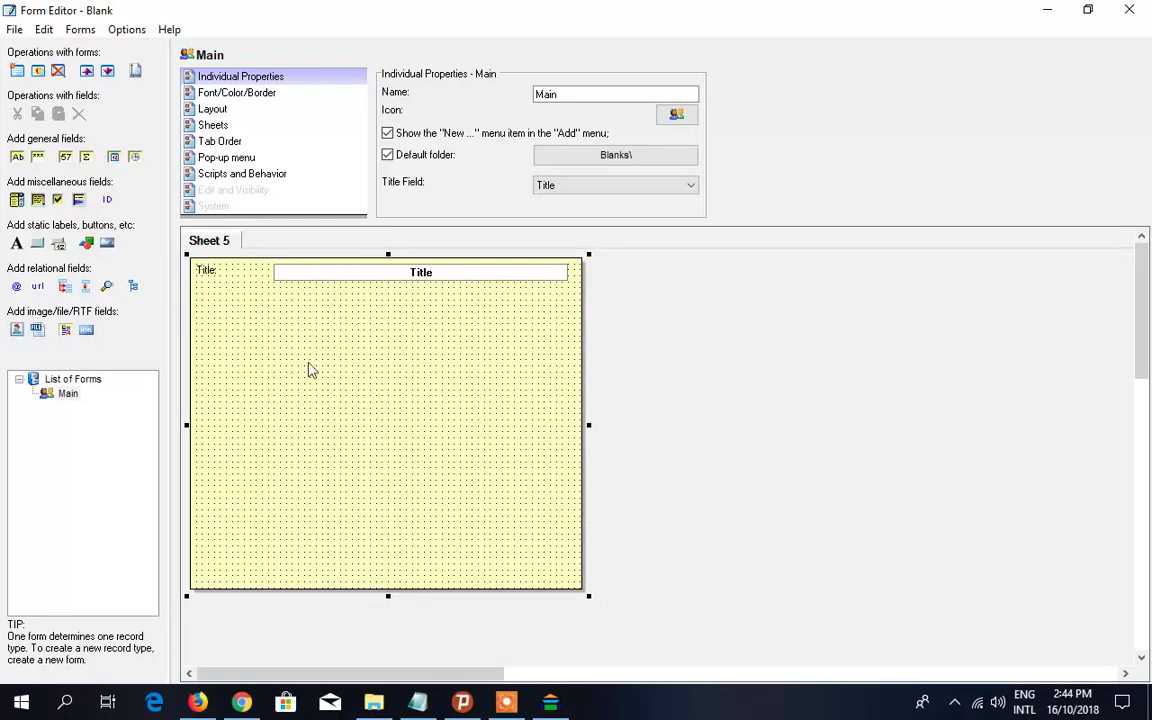
left_click(388, 155)
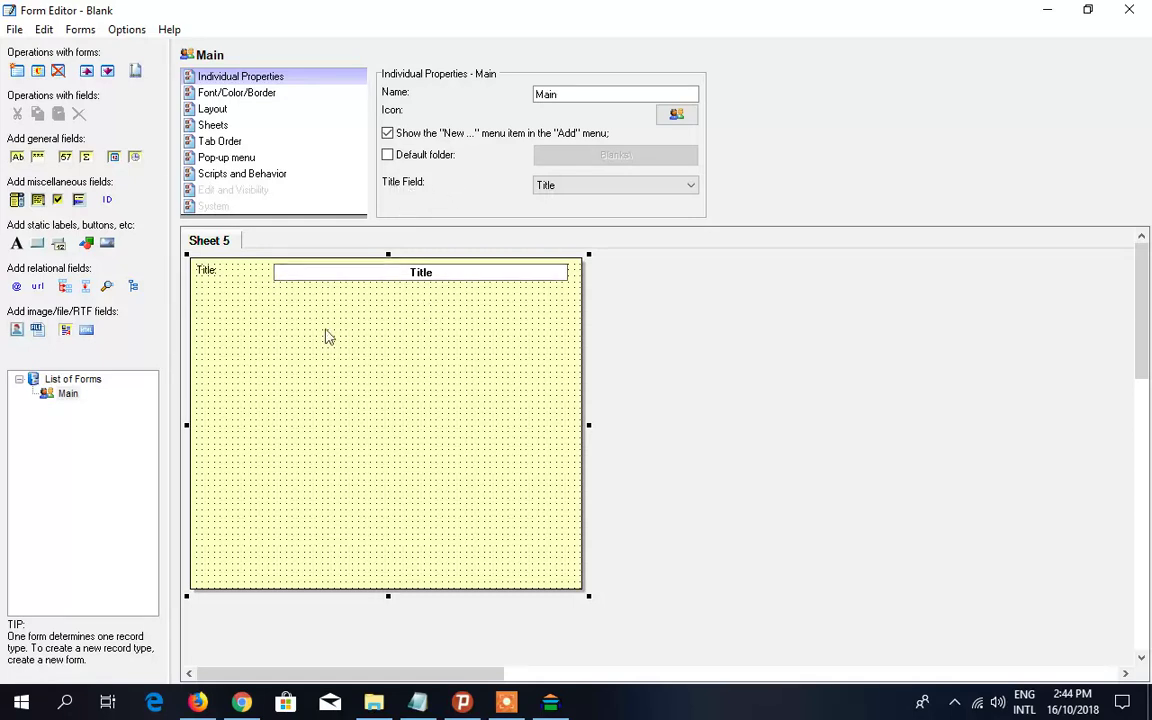
mouse_move(298, 363)
left_mouse_down()
mouse_move(323, 377)
mouse_move(324, 400)
left_mouse_up()
mouse_move(351, 320)
left_mouse_down()
mouse_move(466, 489)
mouse_move(224, 494)
mouse_move(453, 499)
mouse_move(229, 525)
mouse_move(463, 489)
mouse_move(190, 540)
mouse_move(430, 518)
left_mouse_up()
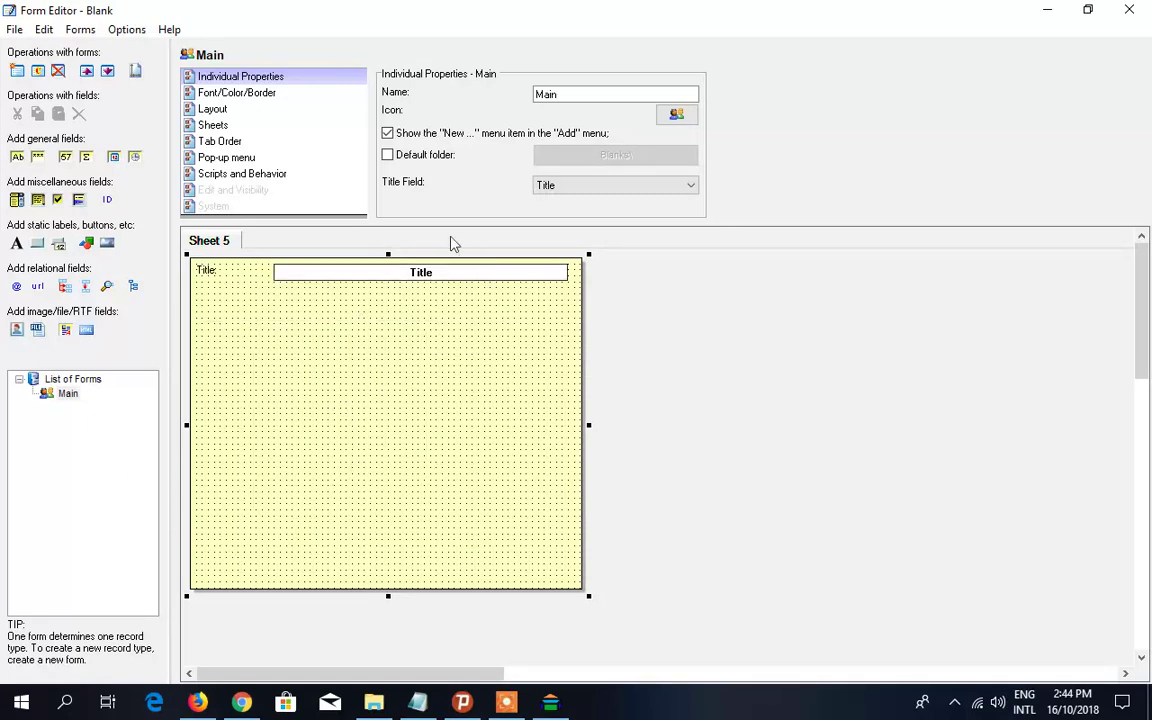
left_click(437, 279)
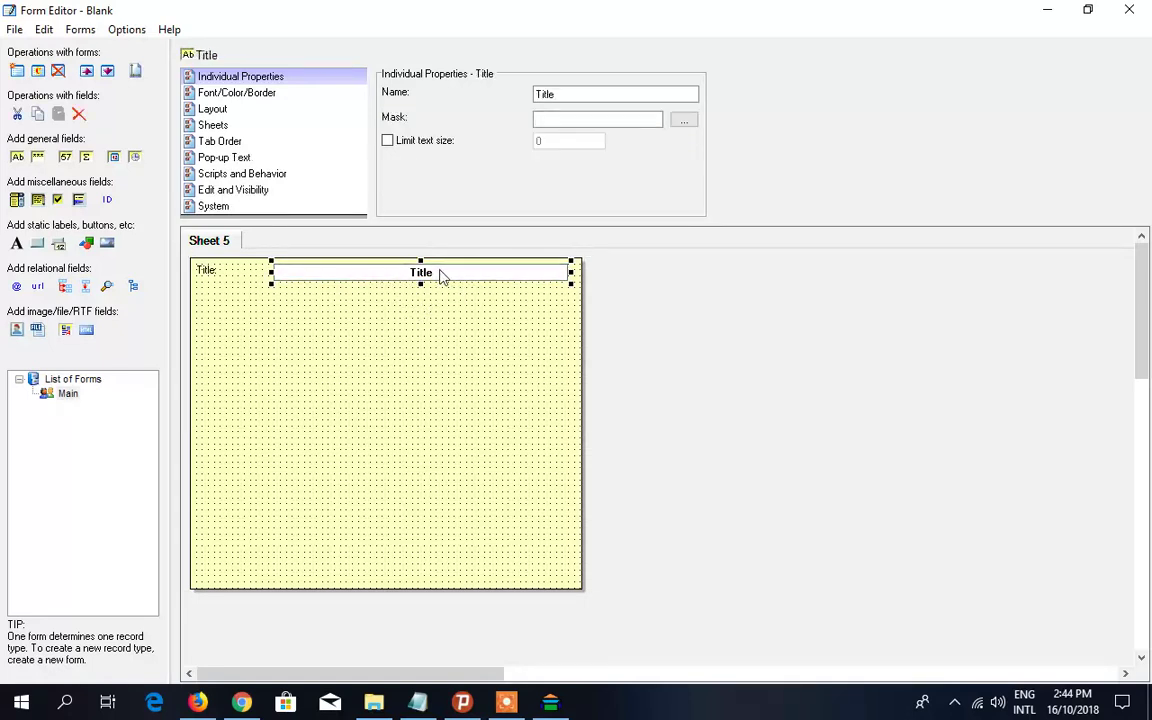
- Select the whole Main form and view its Font/Color/Border settings
left_click(222, 92)
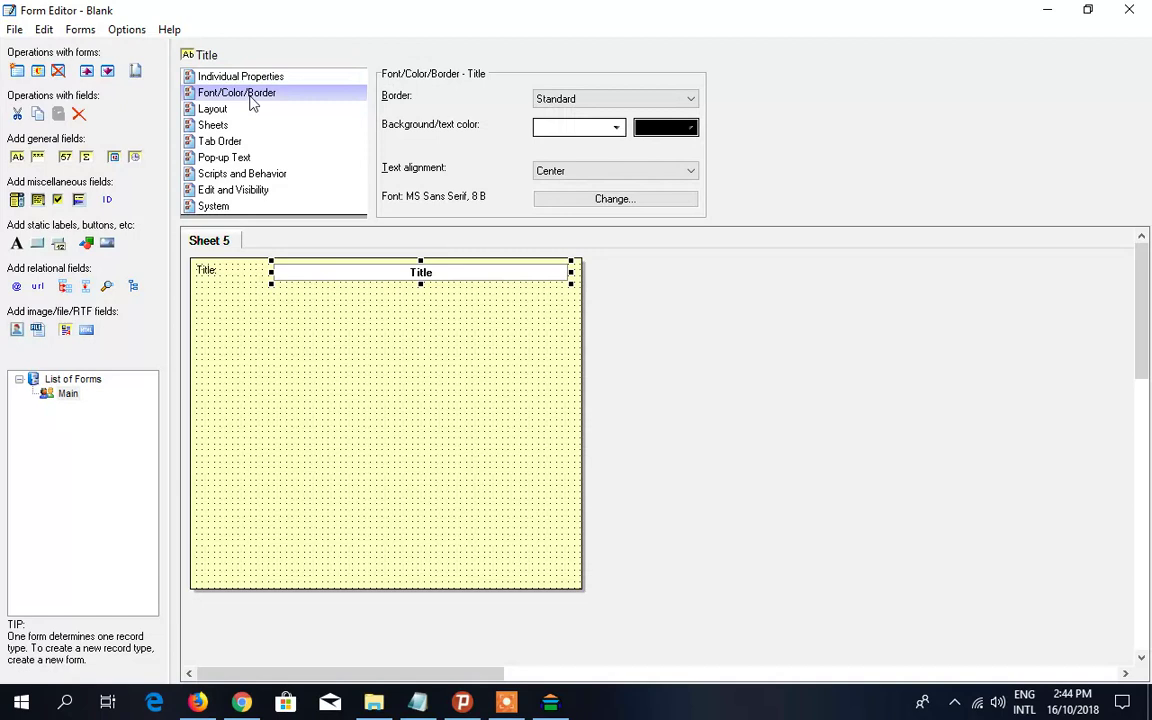
left_click(298, 78)
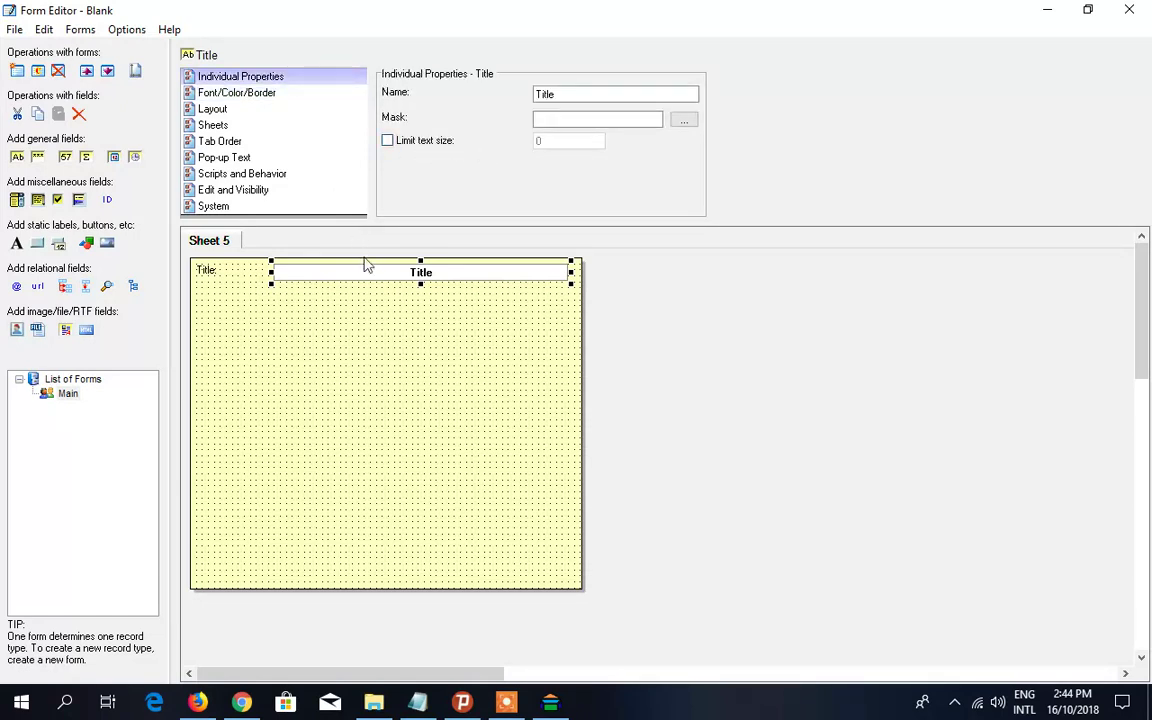
left_click(358, 338)
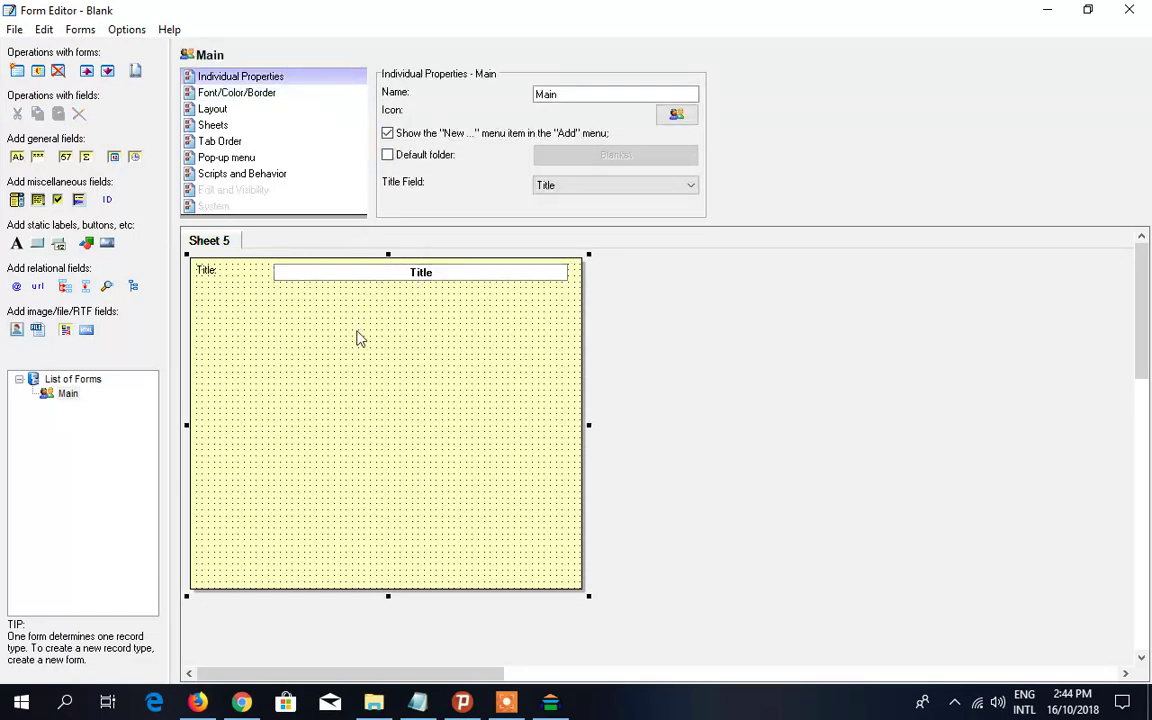
left_click(249, 93)
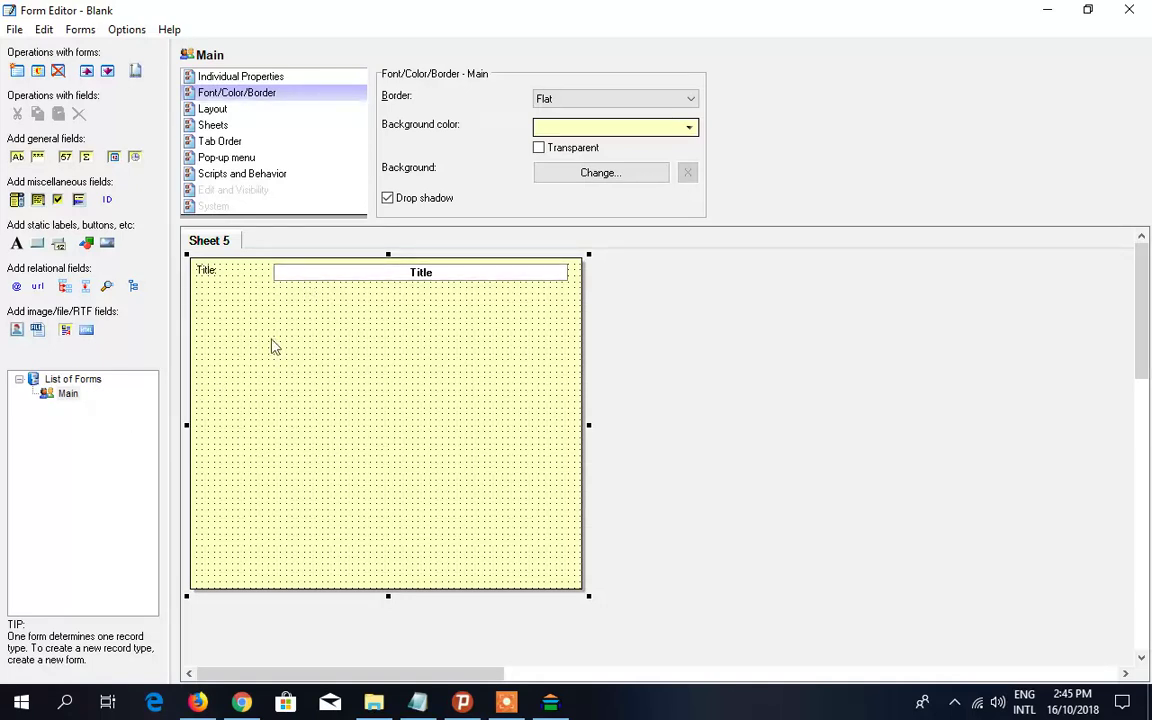
left_click(580, 128)
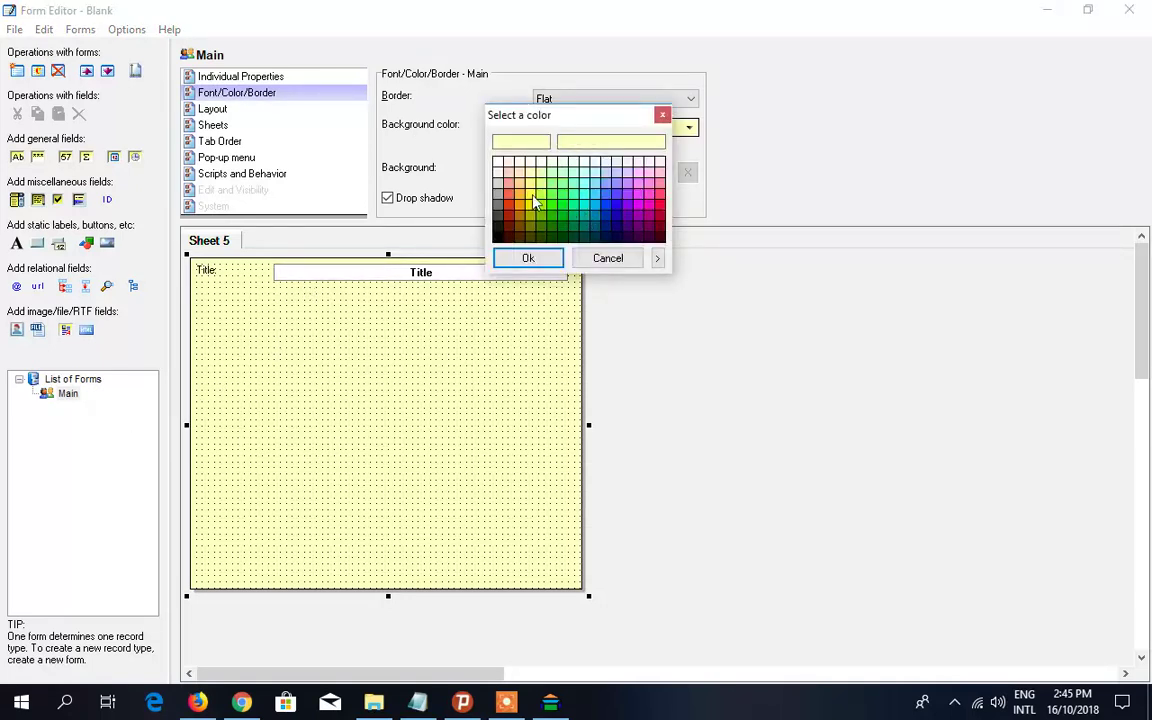
left_click(532, 196)
left_click(528, 258)
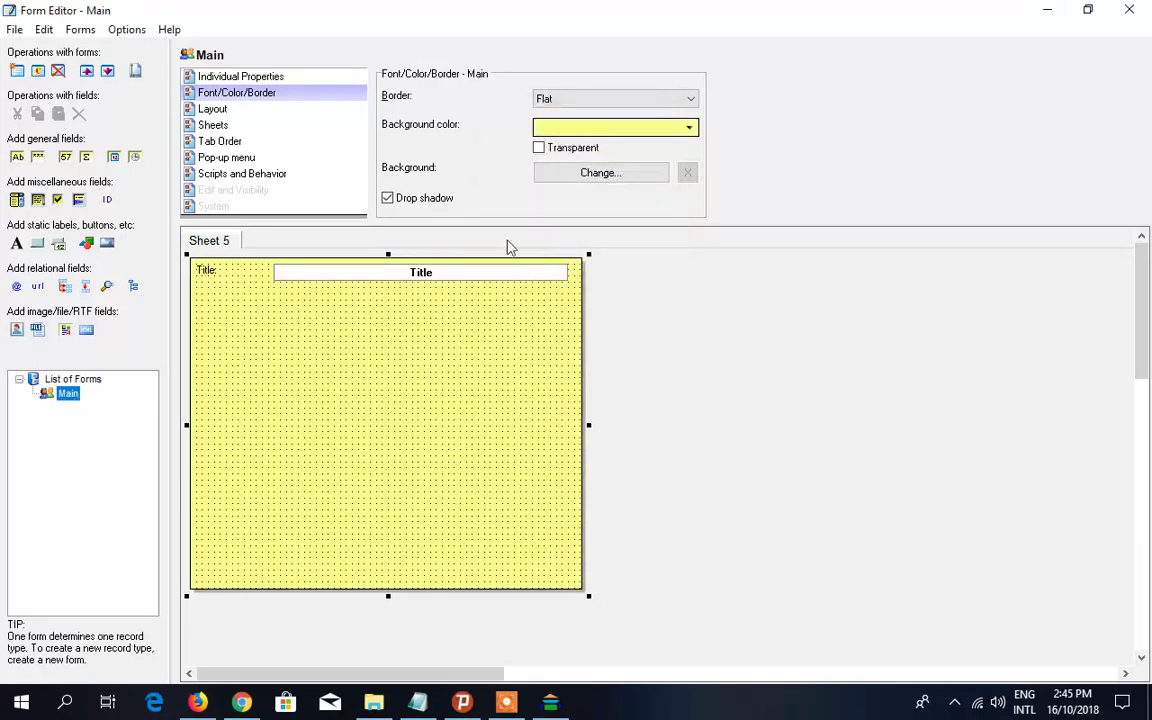
left_click(655, 127)
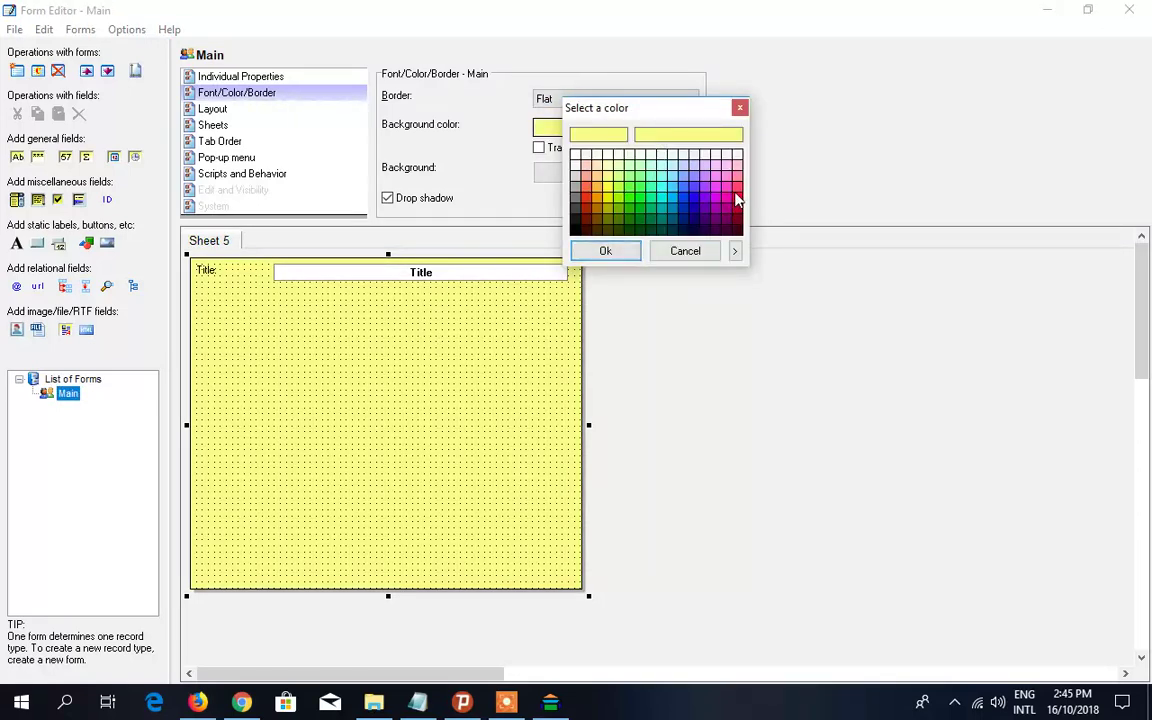
left_click(606, 251)
left_click(642, 128)
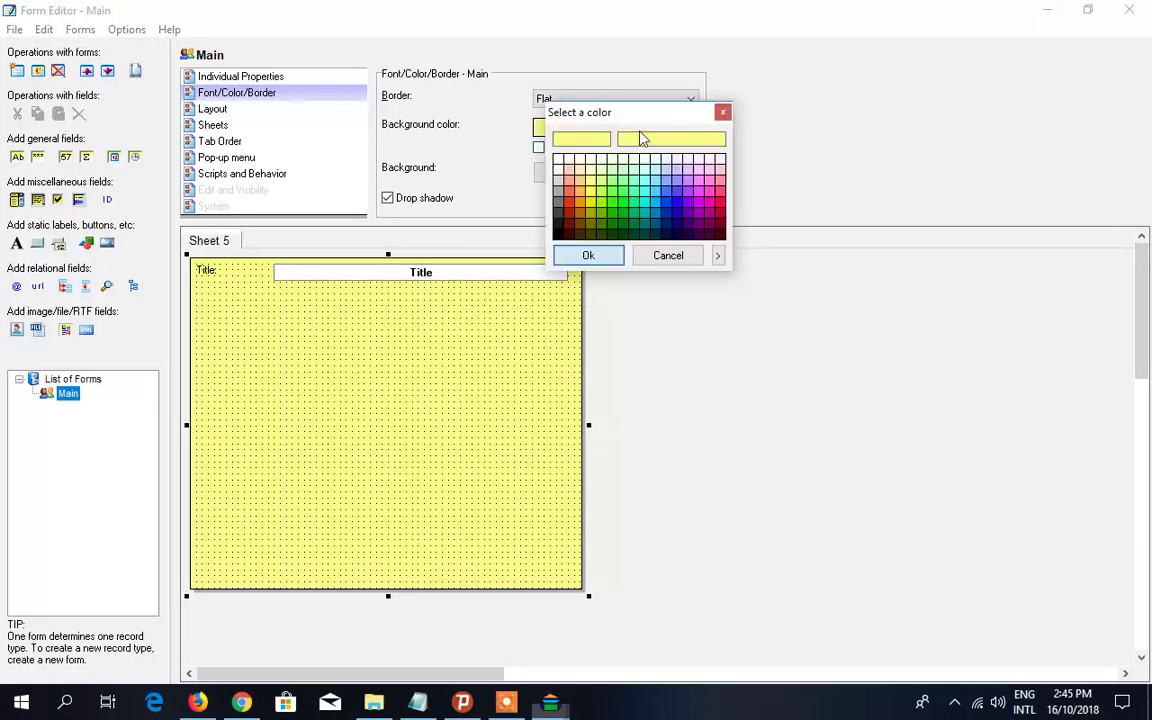
left_click(719, 190)
left_click(588, 255)
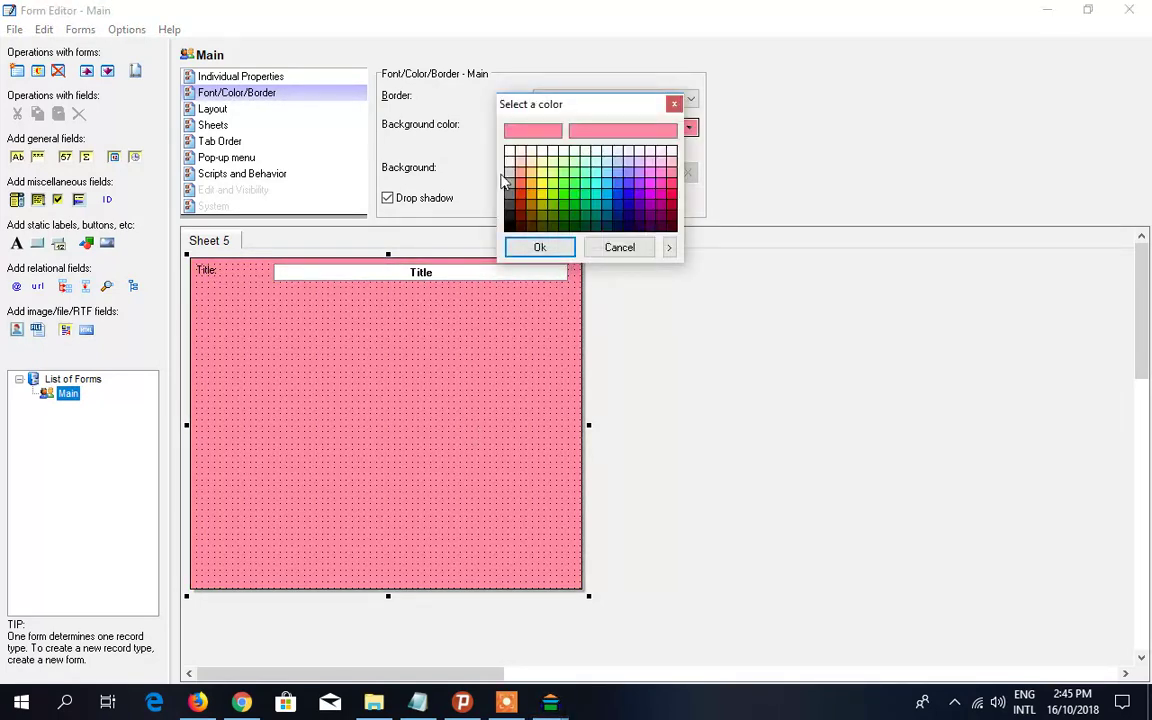
left_click(539, 248)
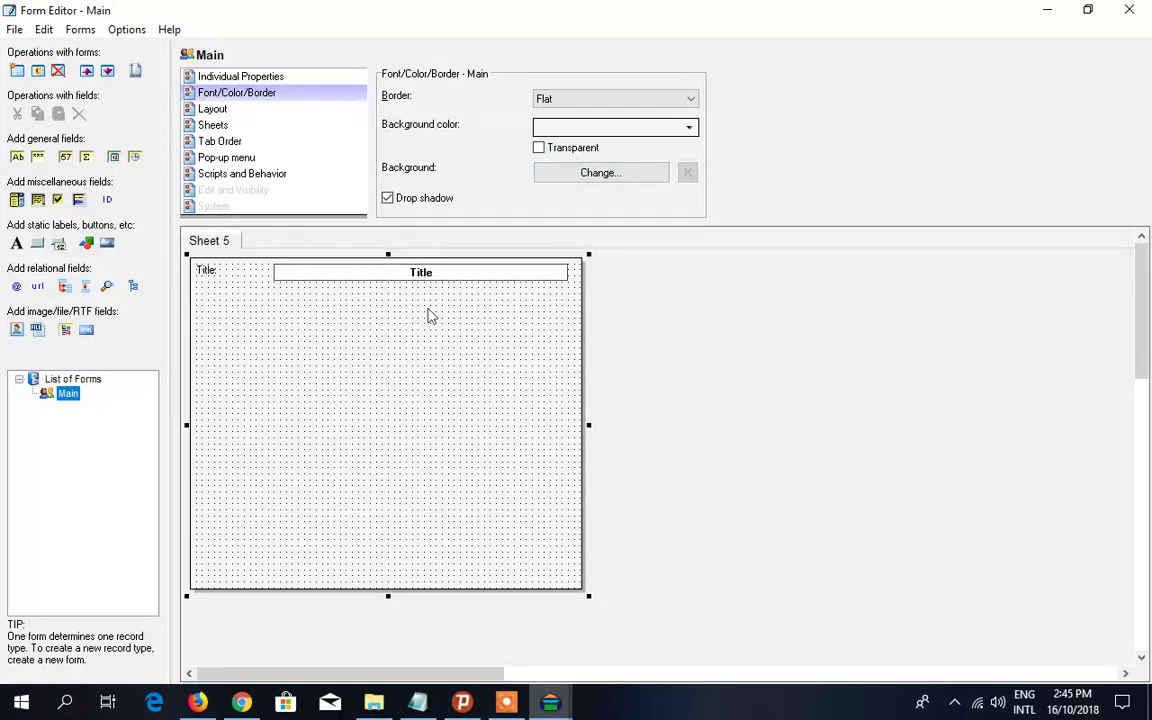
left_click(539, 150)
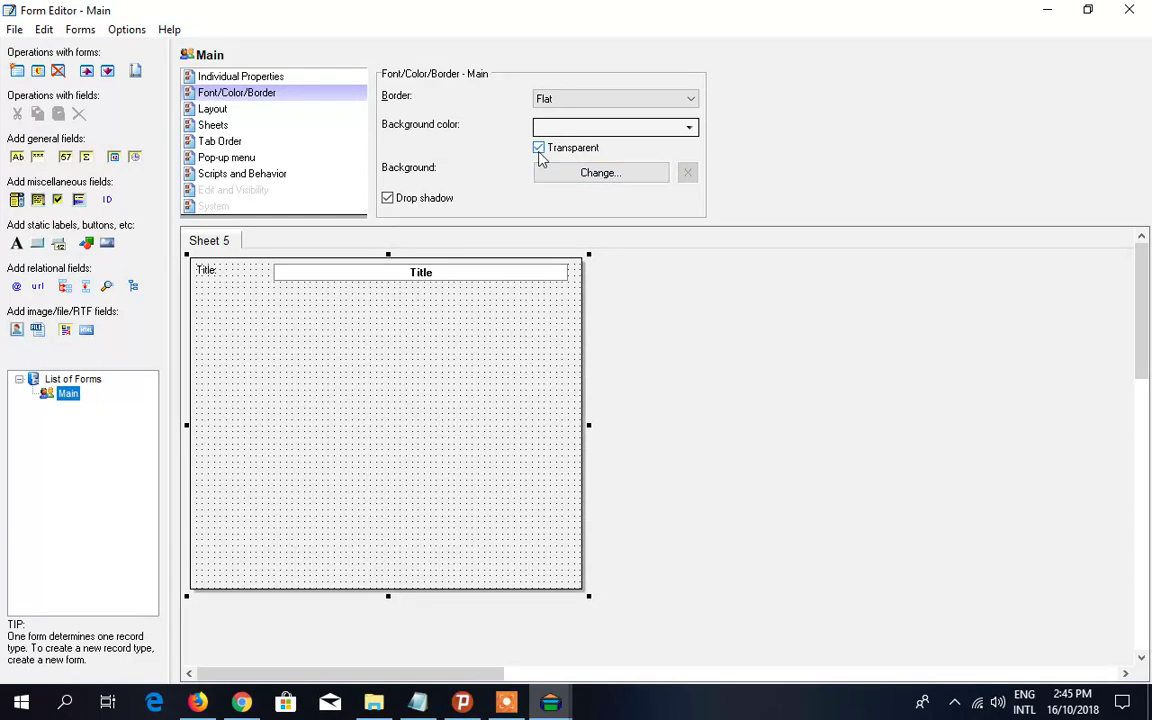
left_click(540, 148)
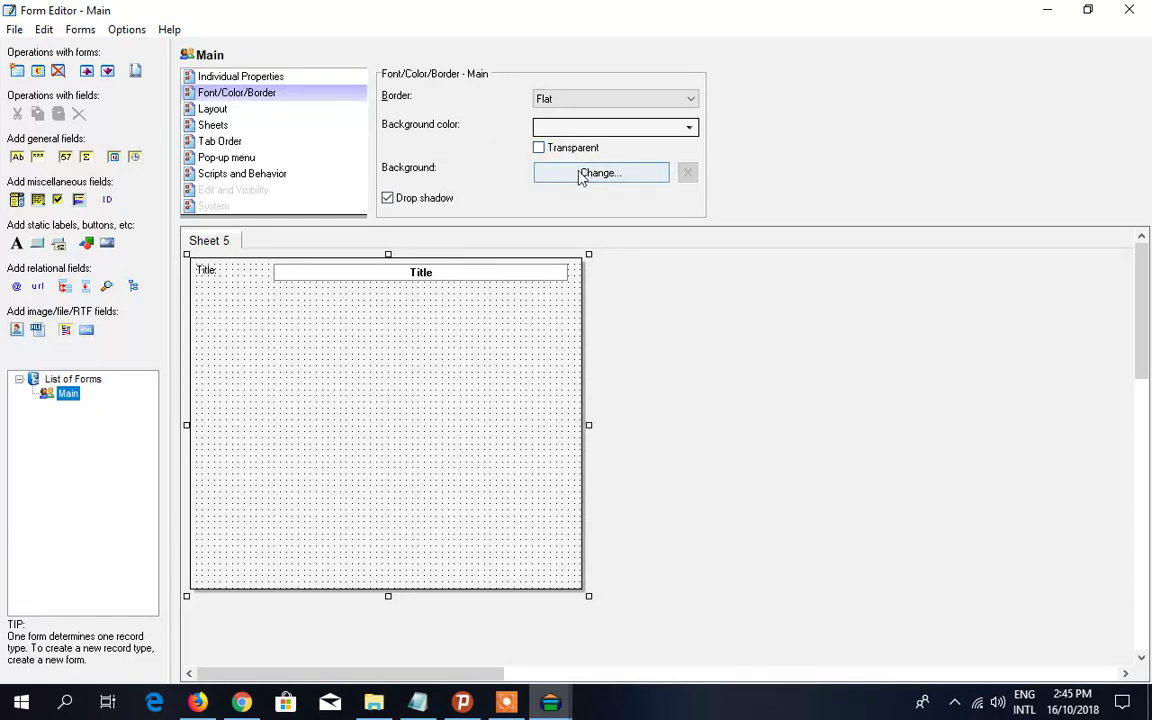
left_click(588, 176)
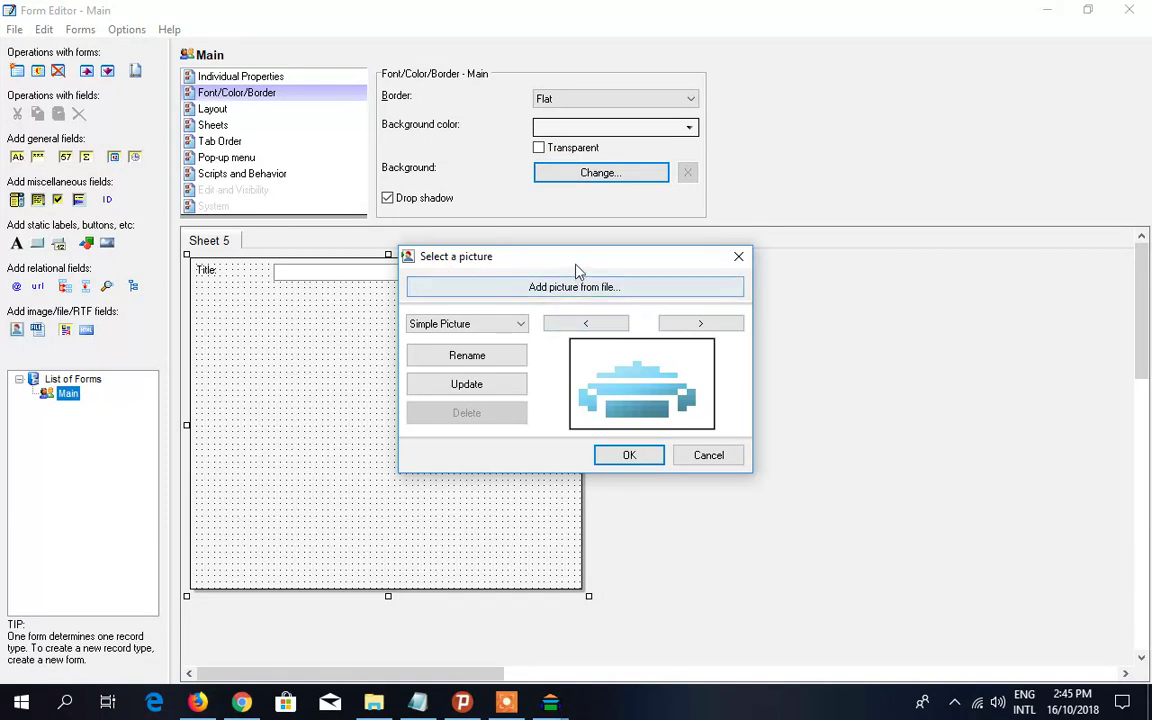
left_click_drag(515, 256, 572, 245)
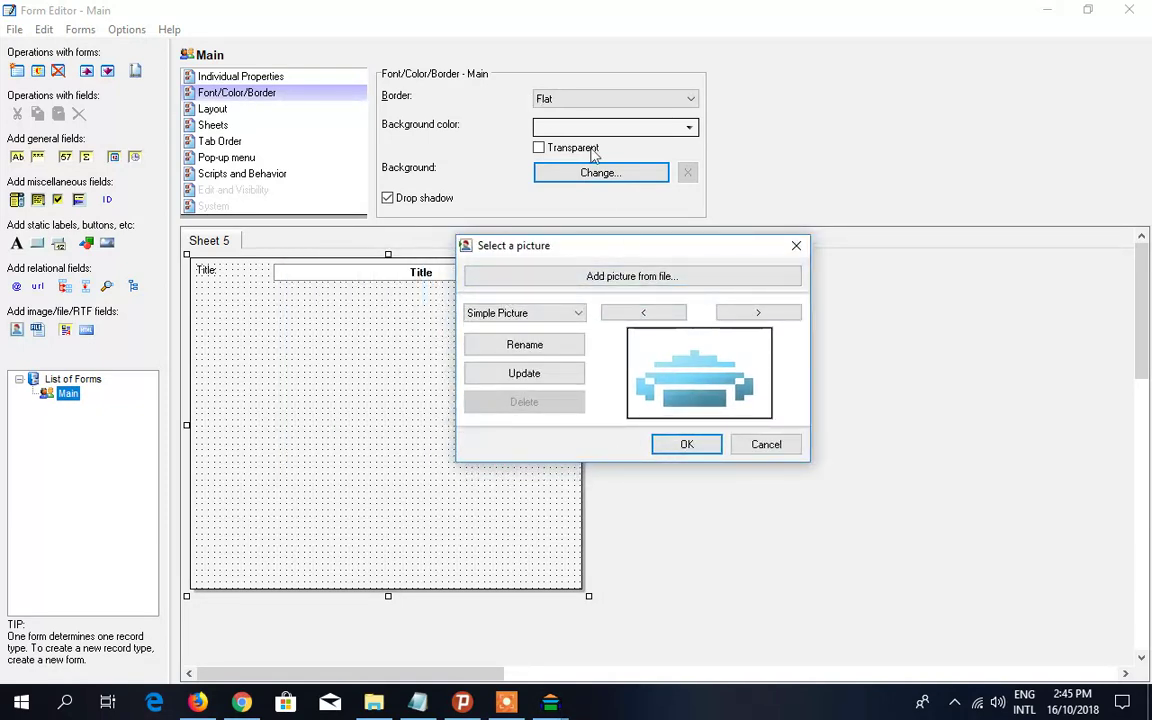
left_click(765, 444)
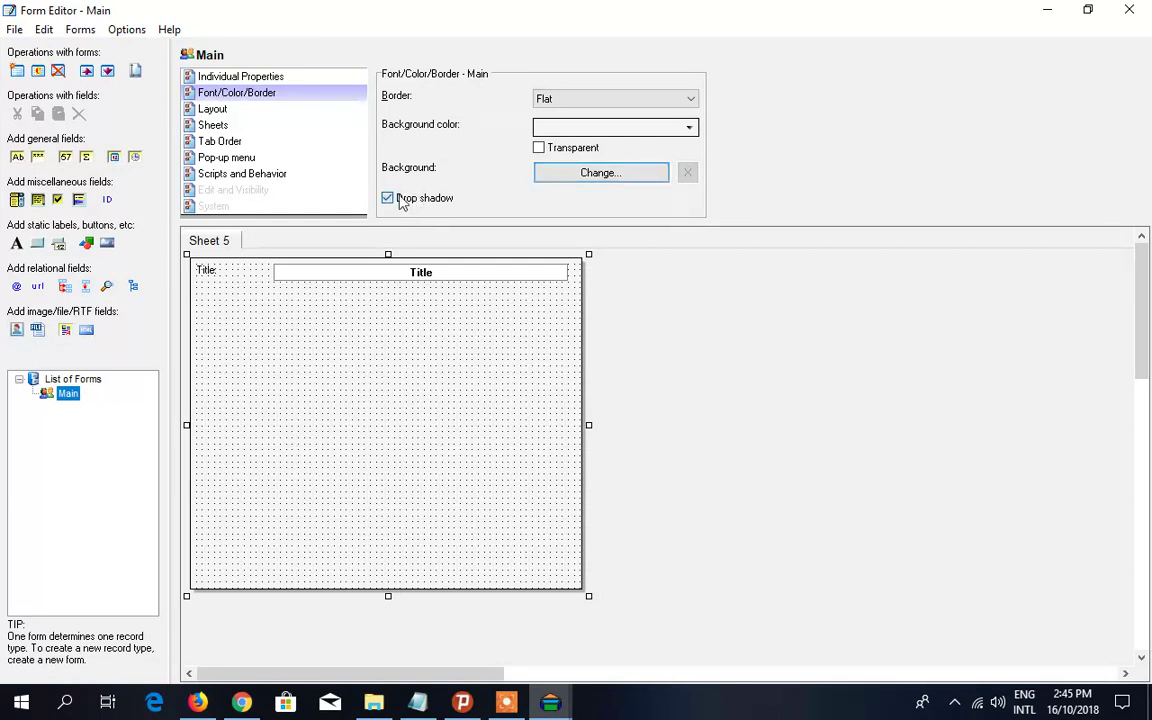
left_click(401, 200)
left_click(417, 199)
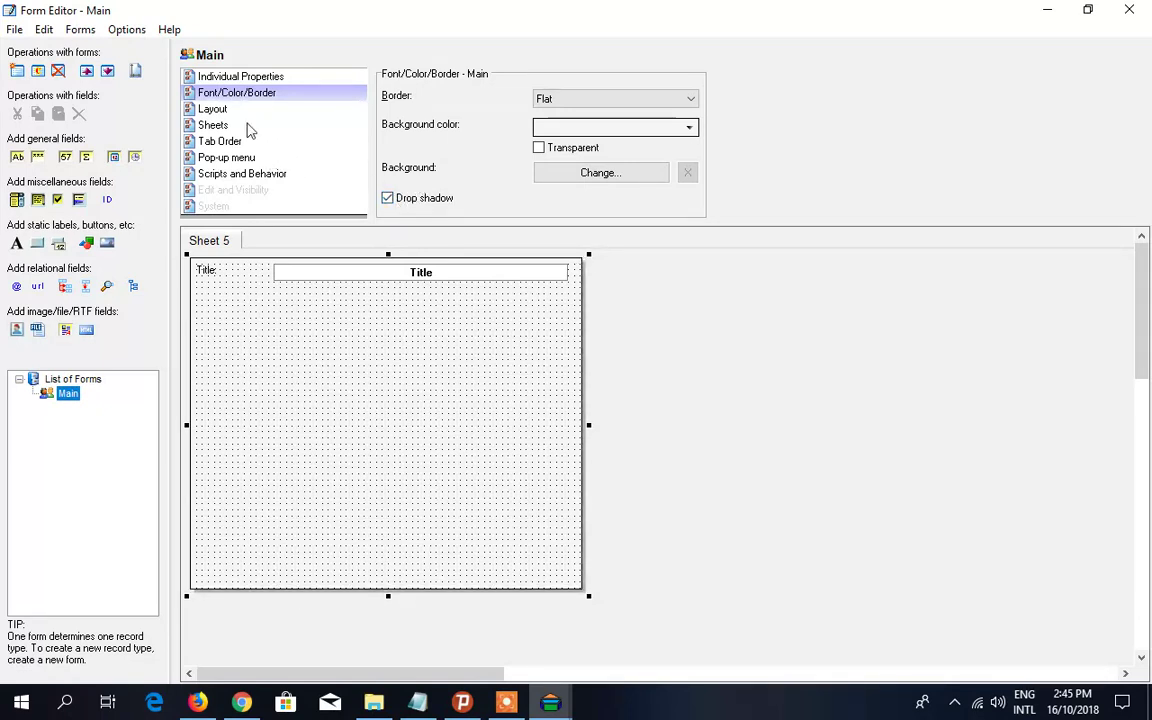
- Leave the Main form's Layout placement at Center, then view its Sheets settings
left_click(220, 109)
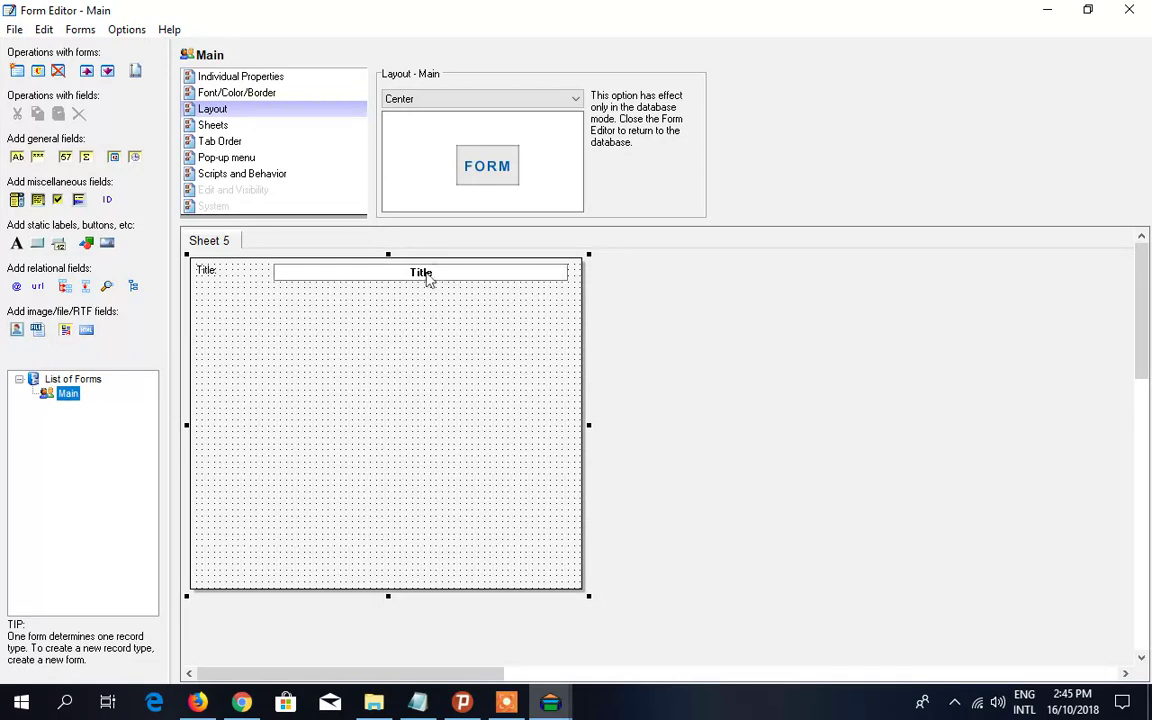
left_click(553, 101)
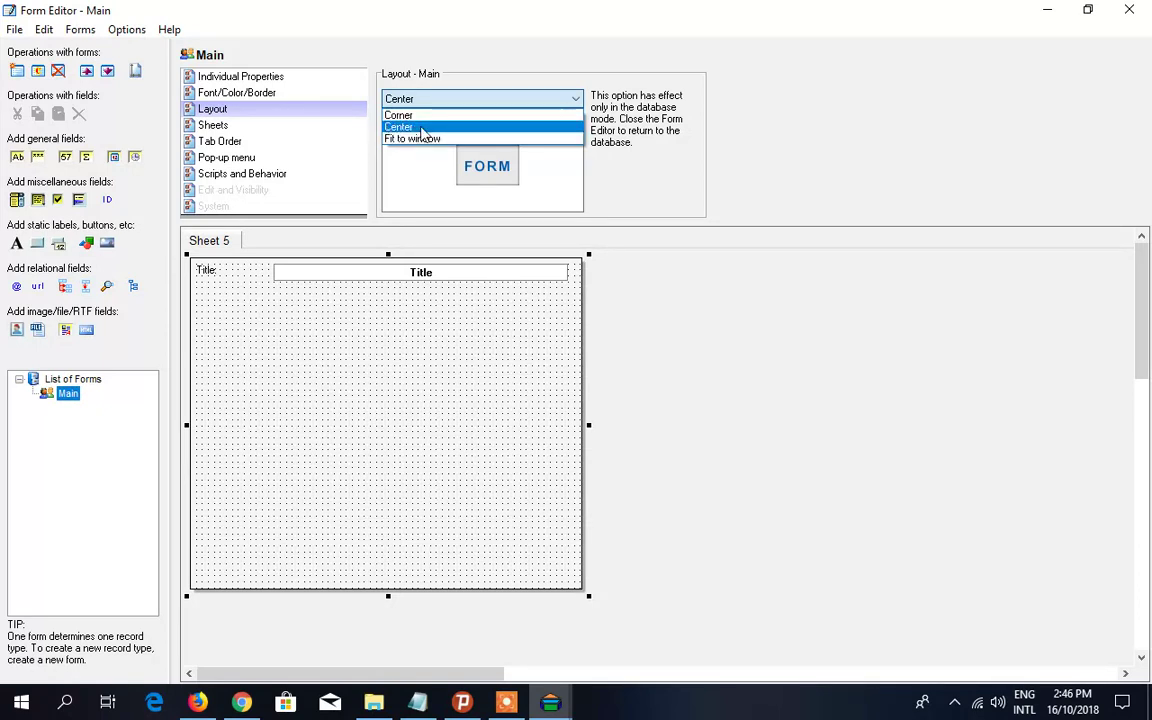
left_click(424, 130)
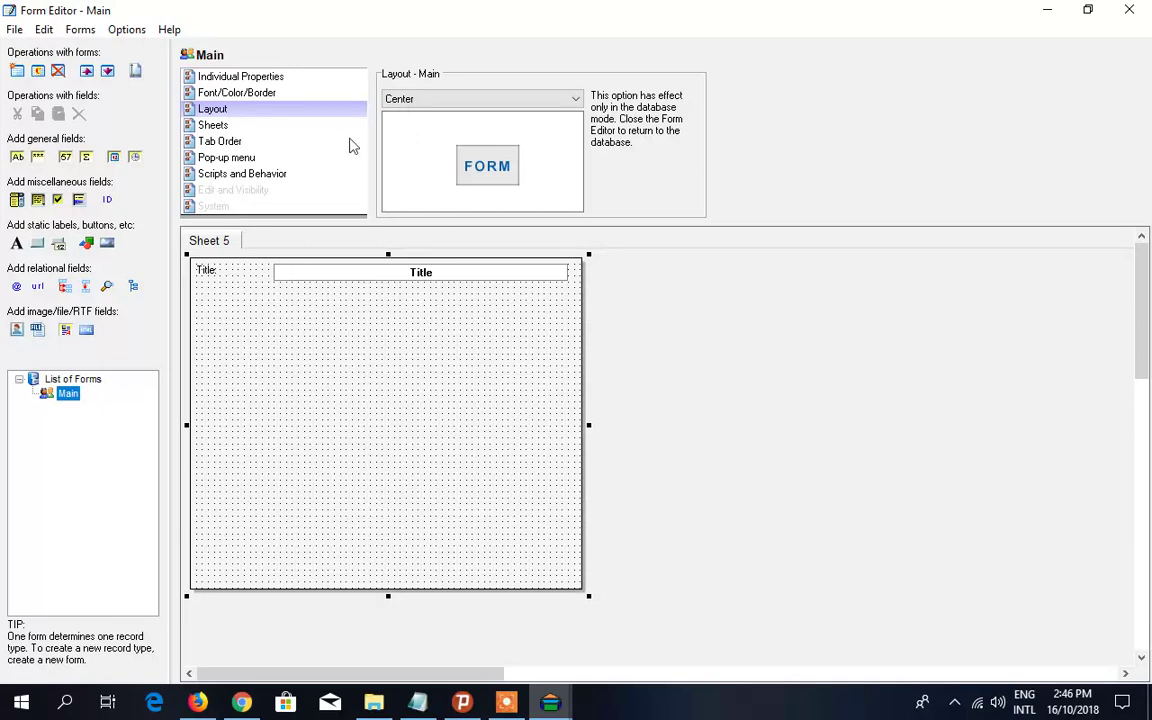
left_click(214, 125)
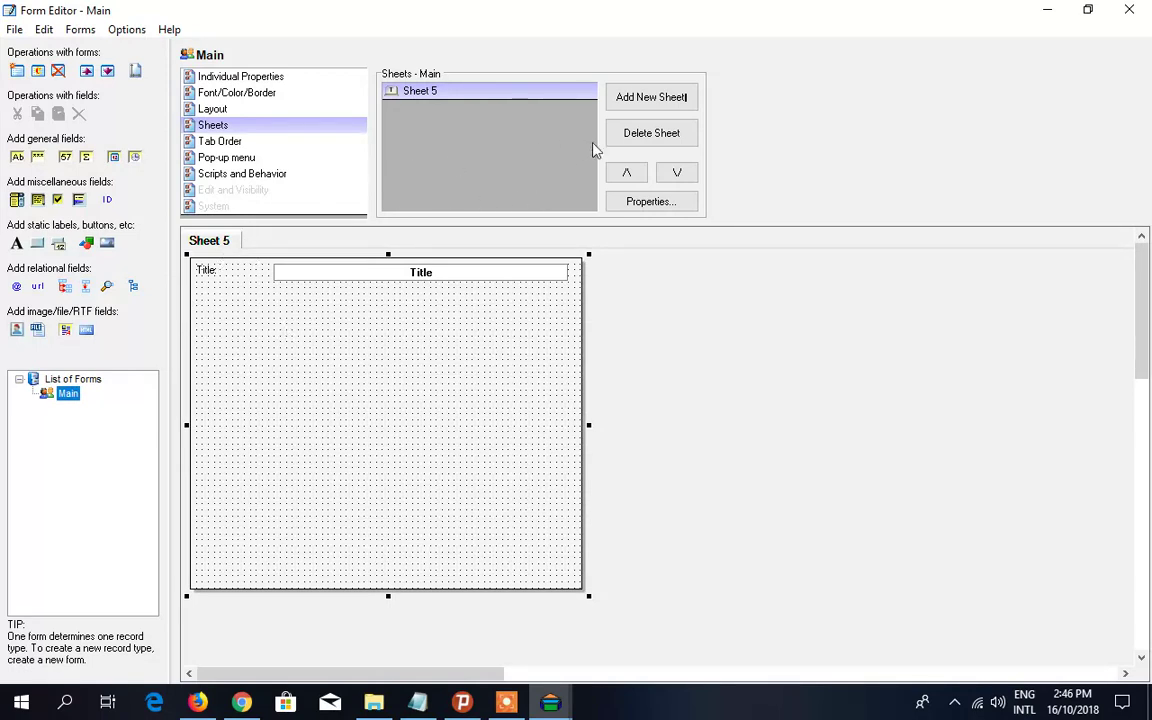
left_click(645, 103)
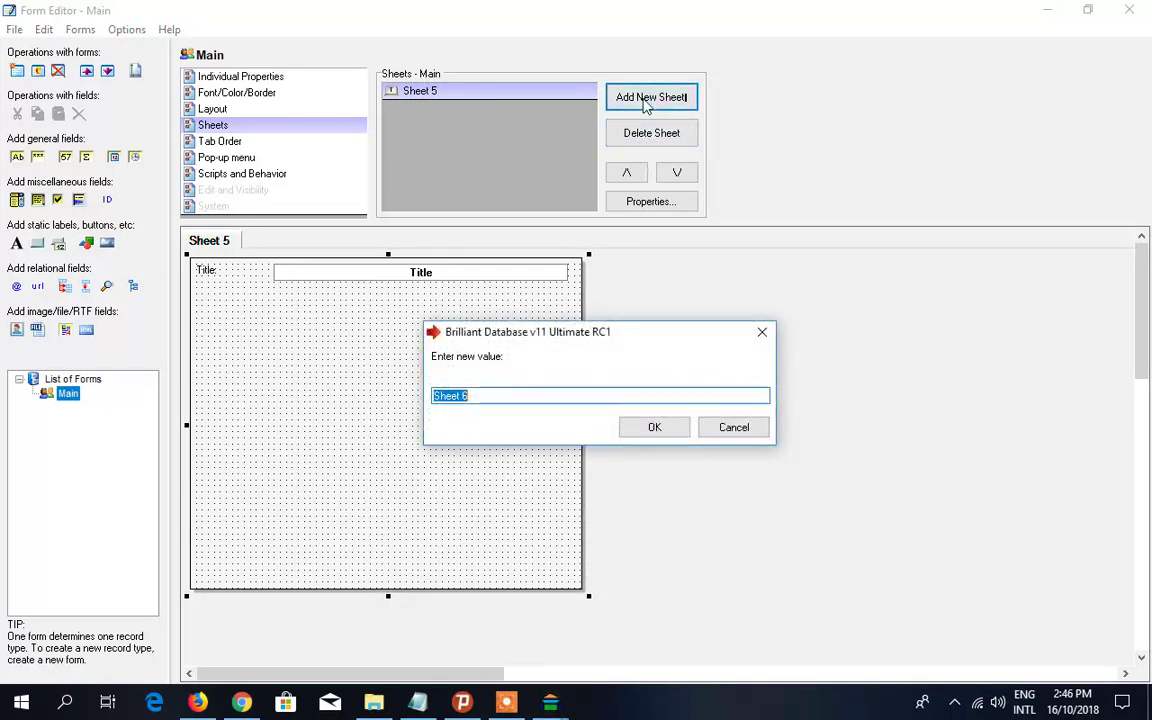
left_click(650, 430)
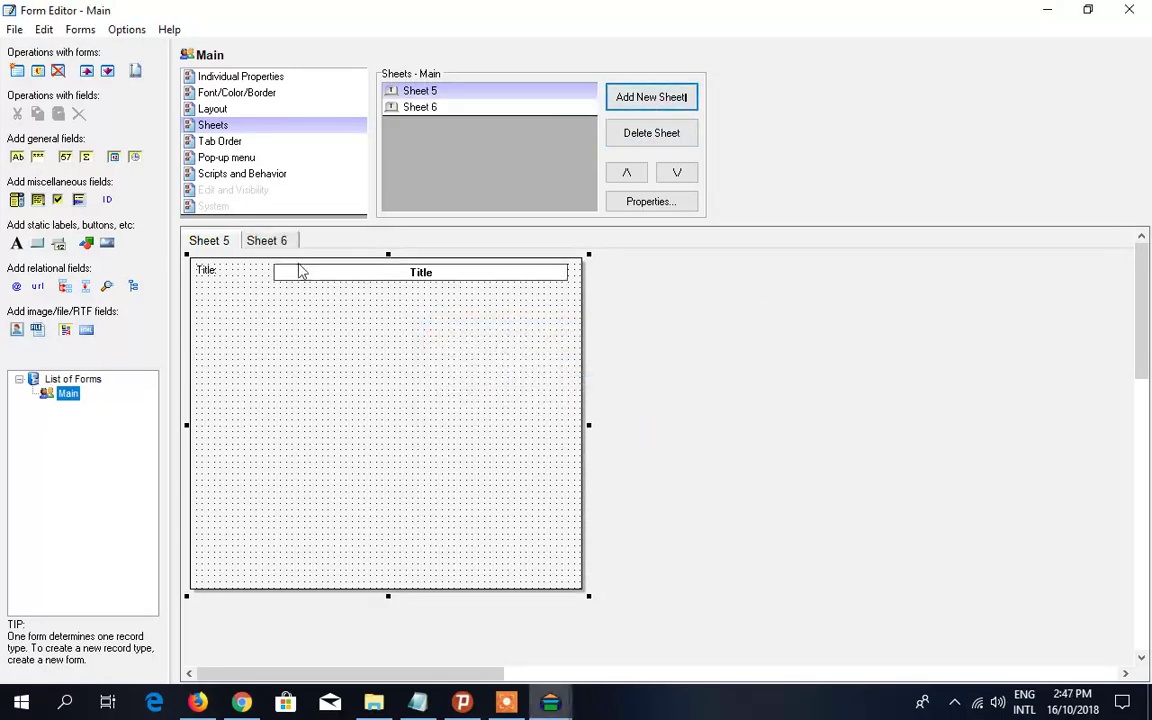
left_click(270, 240)
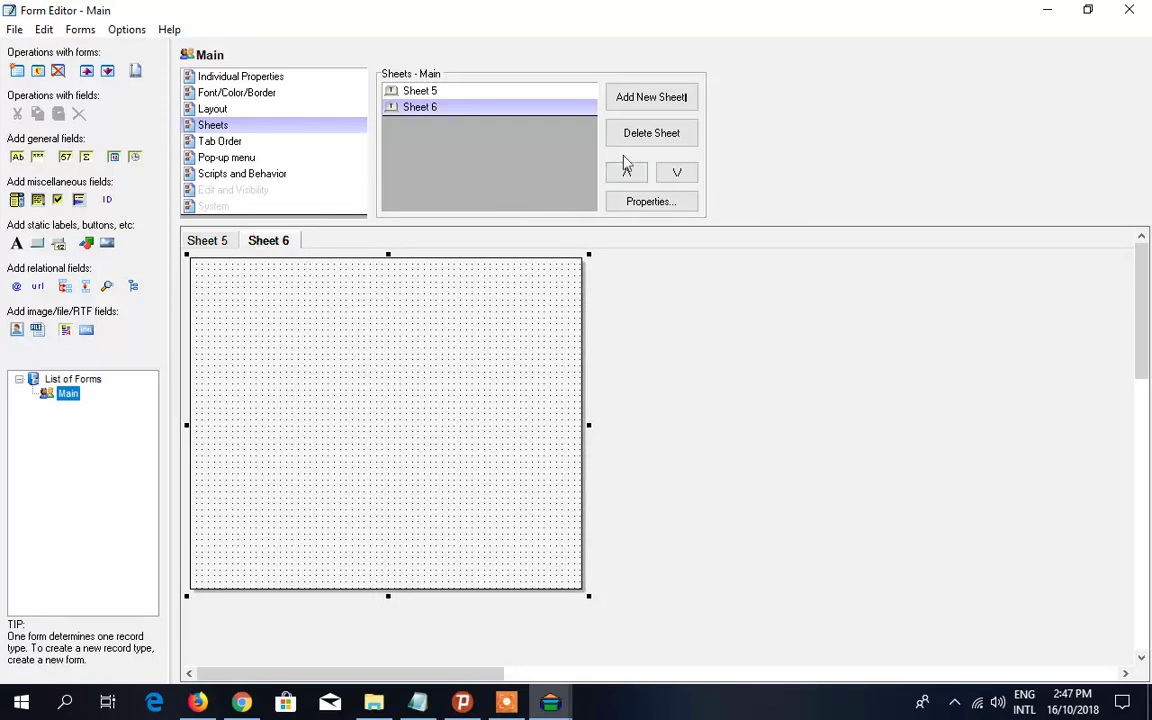
left_click(671, 138)
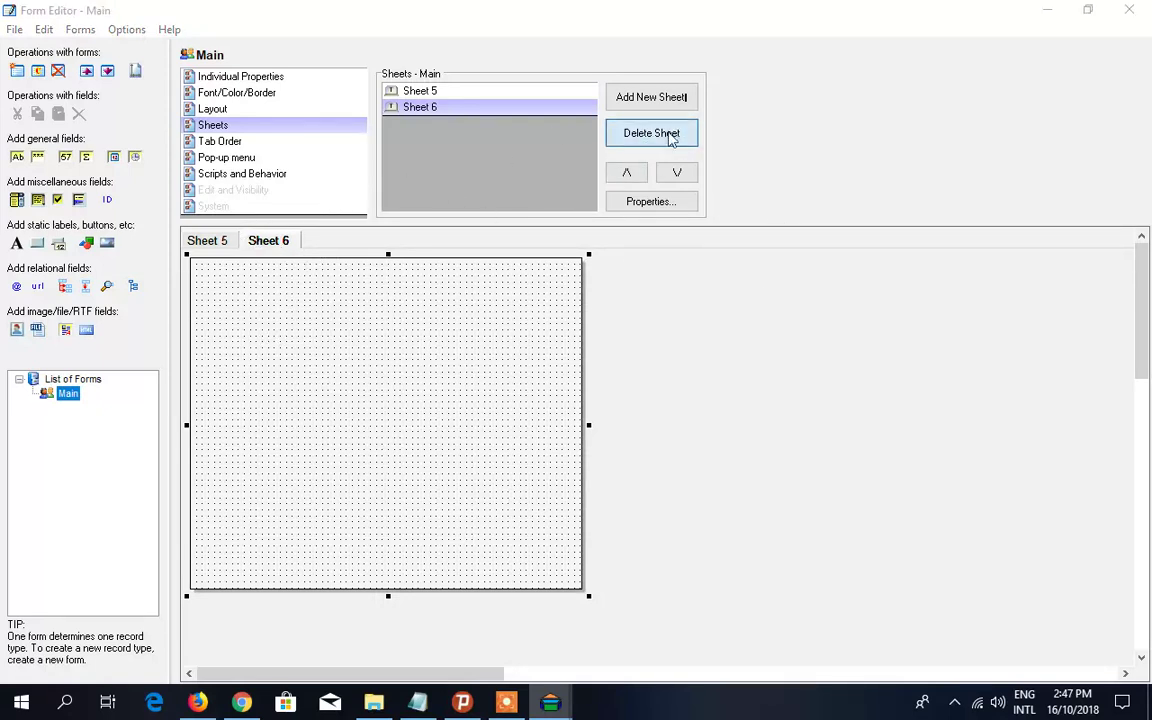
left_click(574, 416)
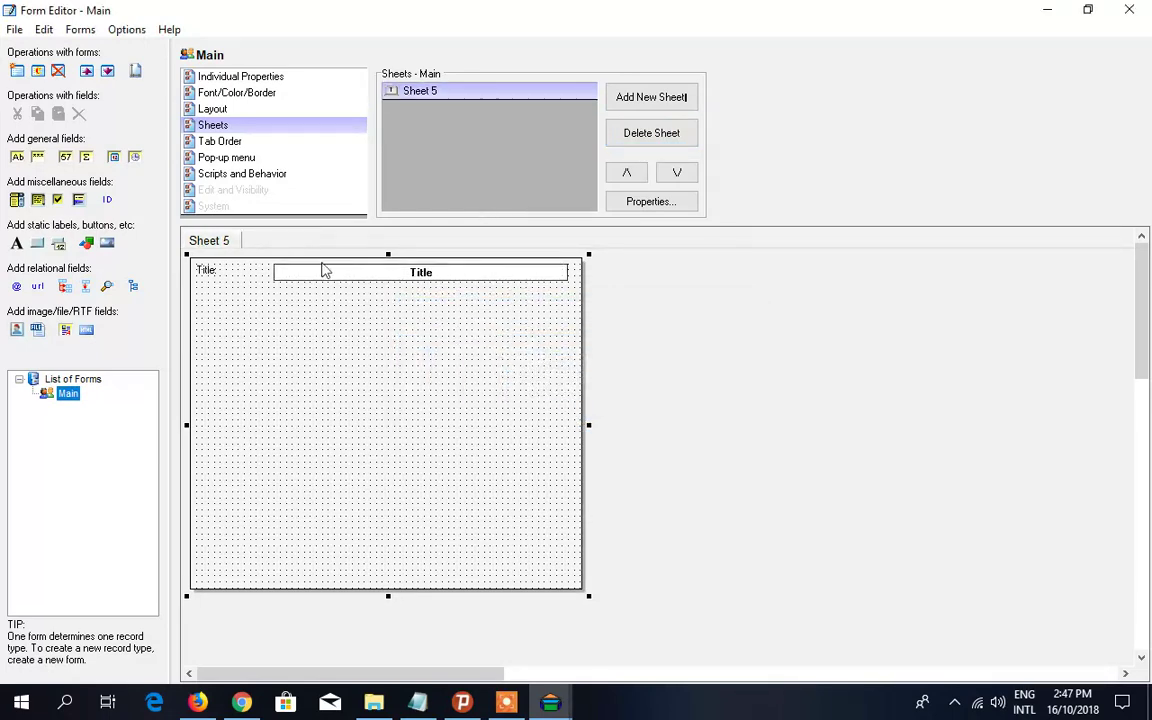
- Nudge the Title field slightly left and review the Main tab order, listing only Title
left_click(408, 277)
left_click_drag(408, 277, 391, 277)
left_click(220, 141)
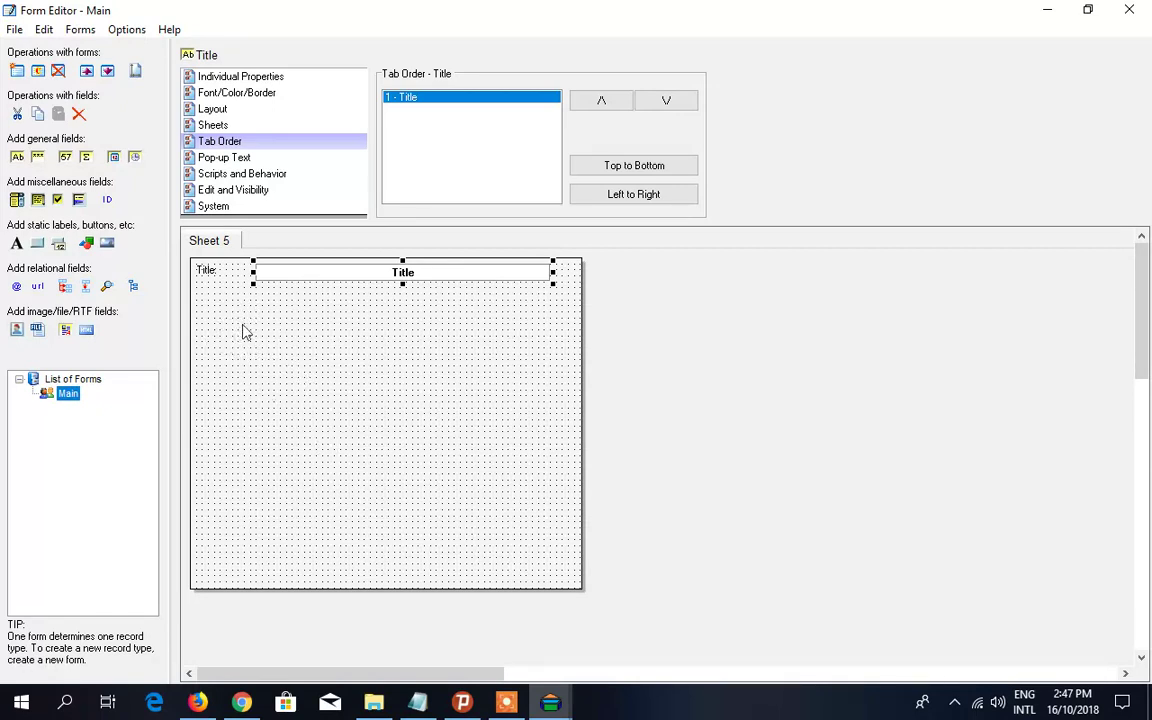
left_click(245, 332)
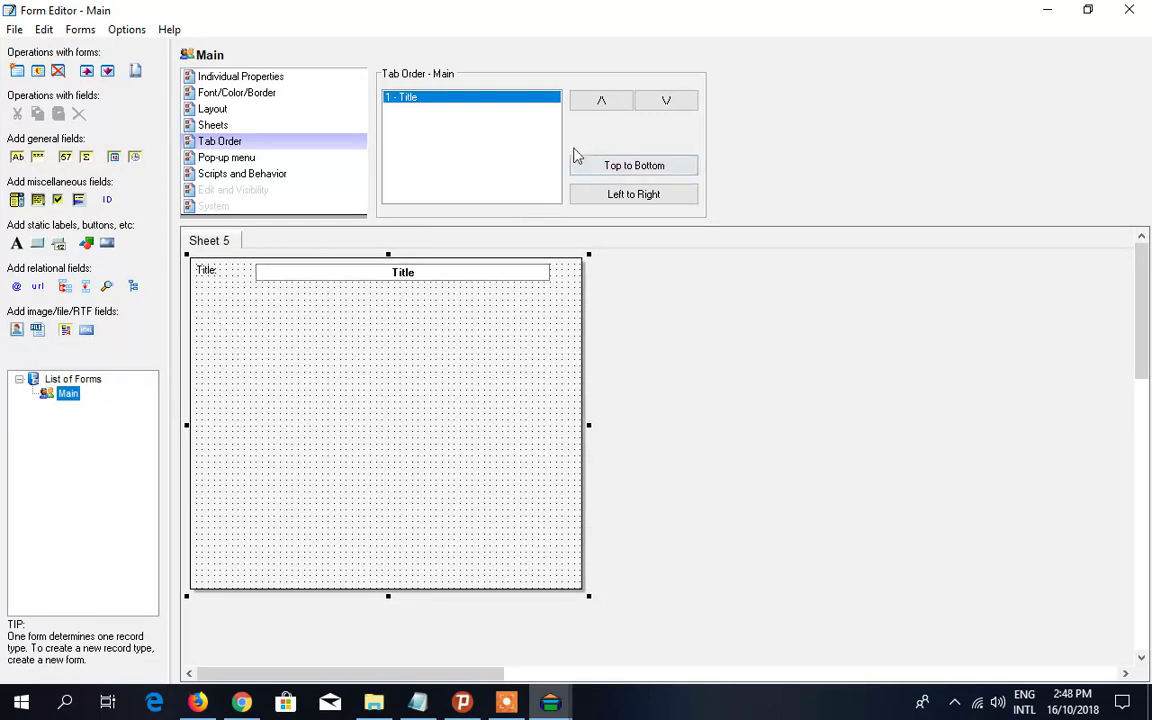
- Show the Main form's scripts and behaviour: No Action on select and confirm, Add Record on add
left_click(232, 160)
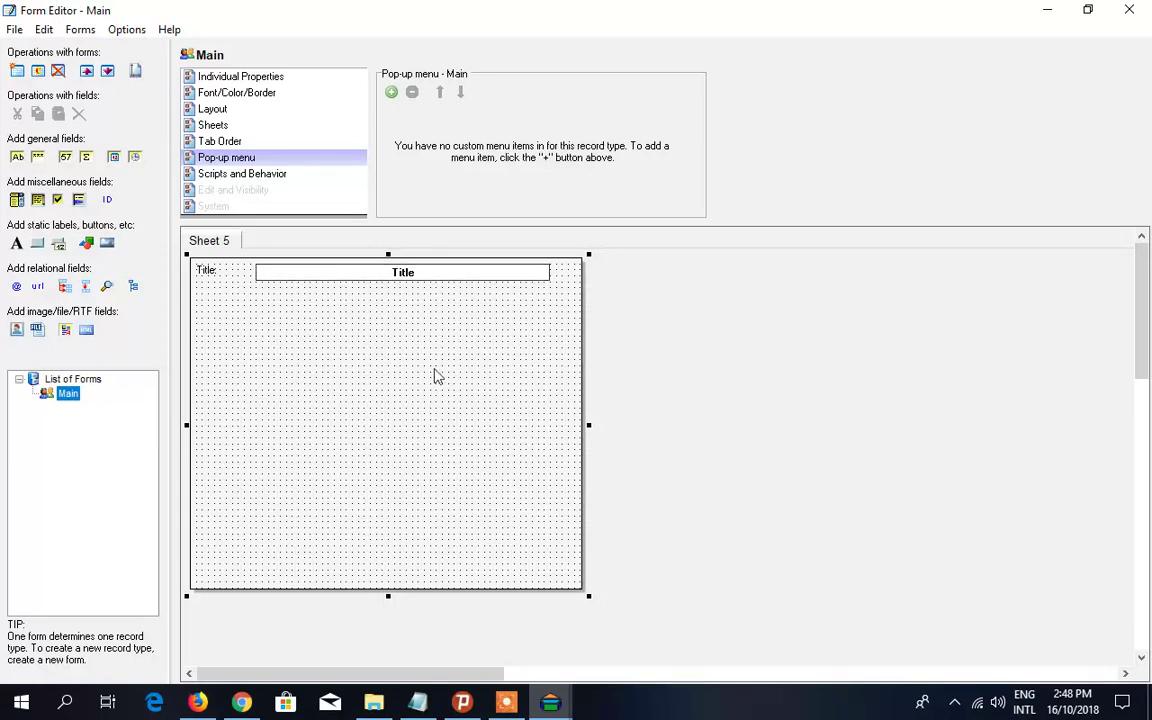
left_click(261, 177)
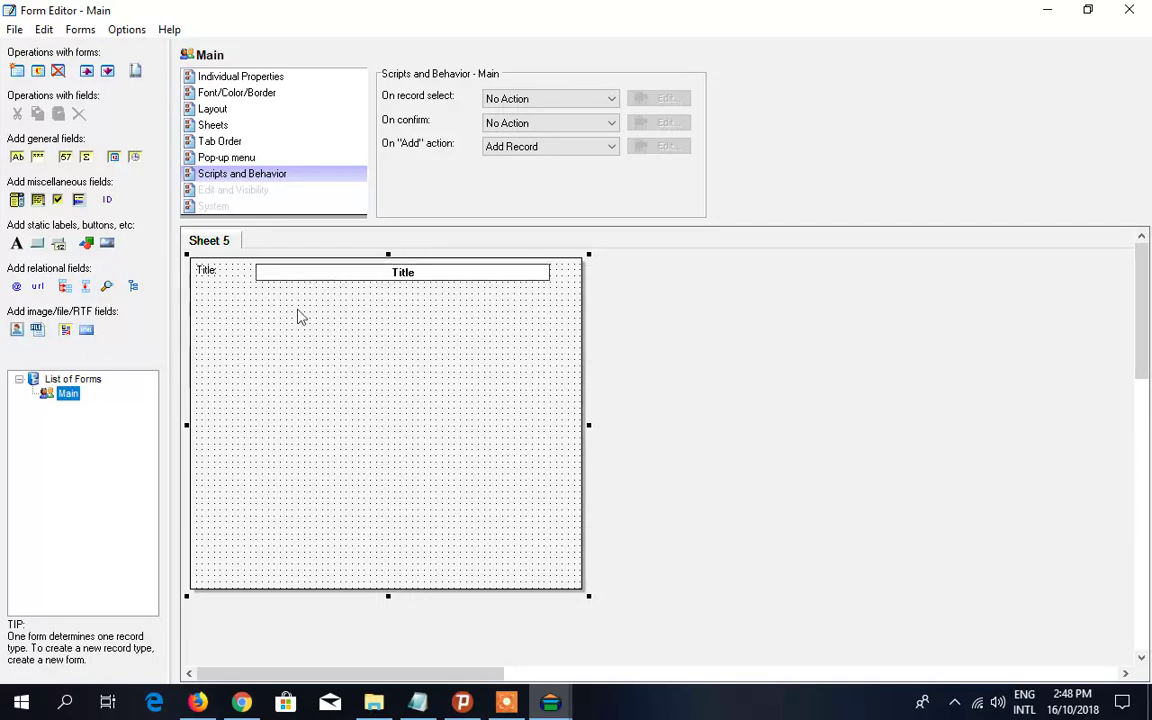
left_click(267, 343)
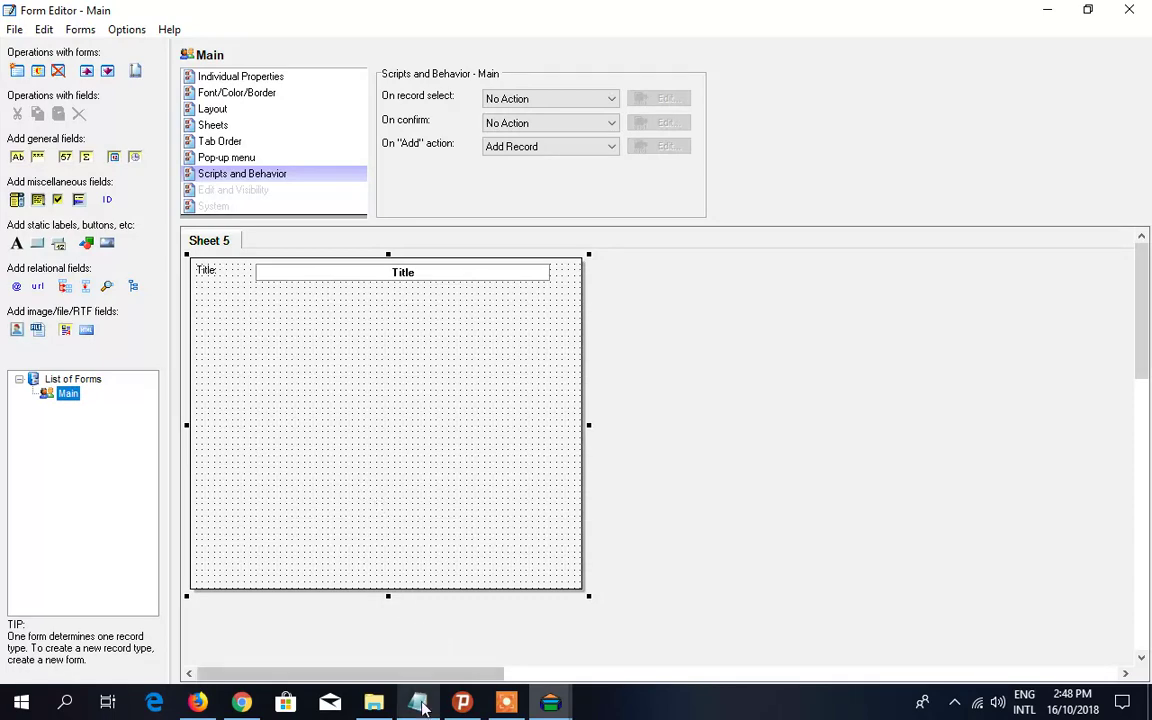
mouse_move(420, 704)
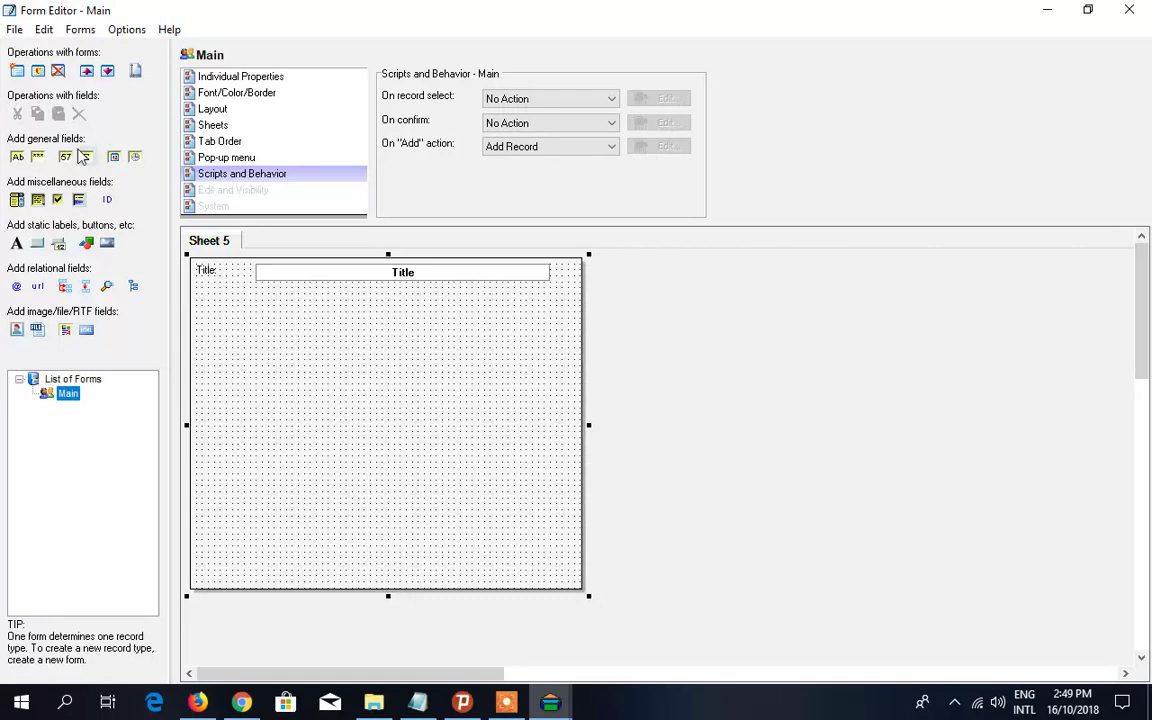
- Show the Title field's scripts and behaviour settings, with Execute Script listed for both events
left_click(250, 270)
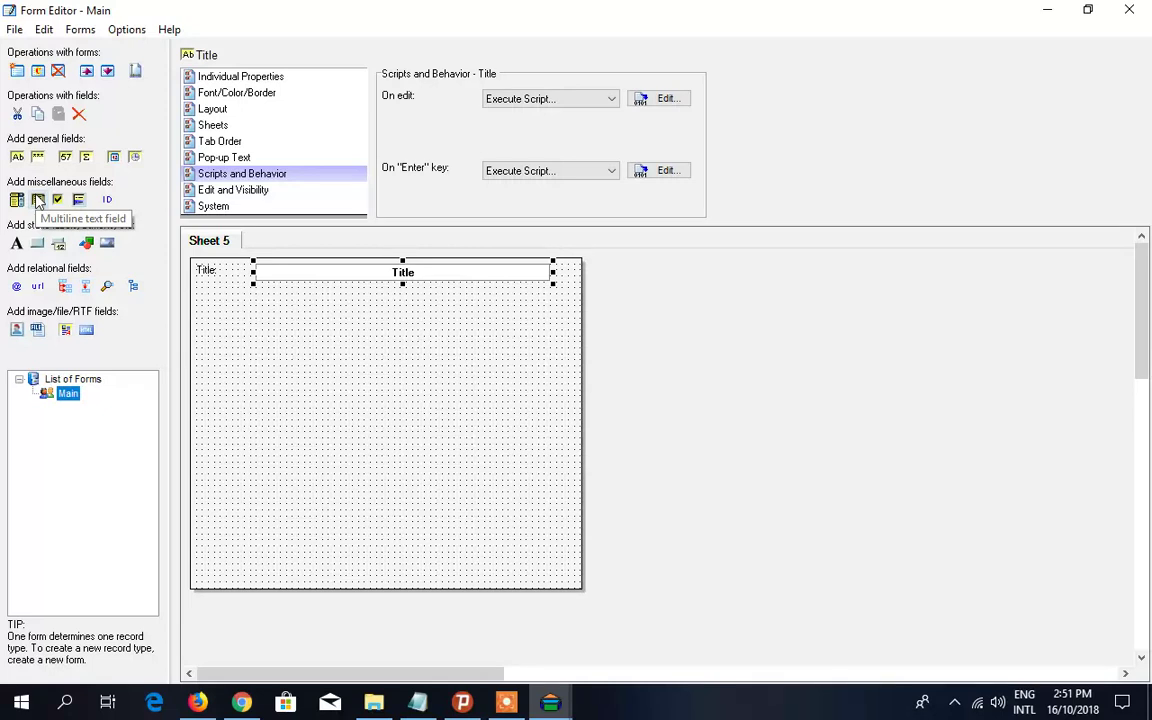
left_click(37, 200)
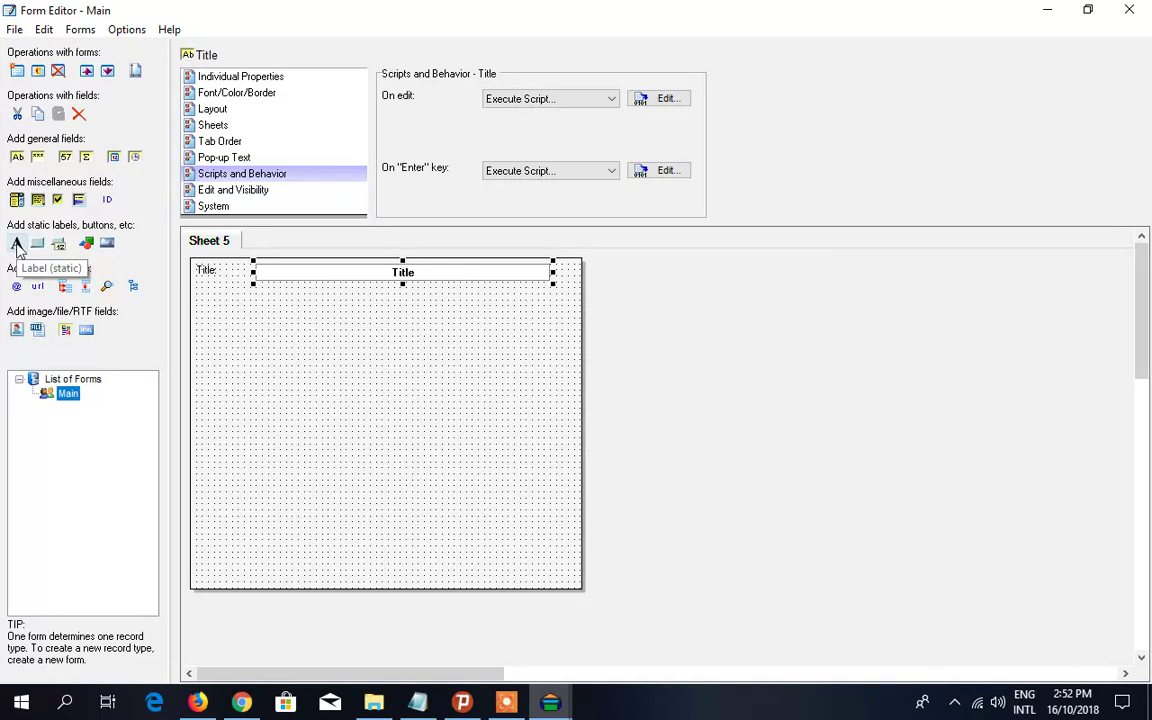
left_click(17, 245)
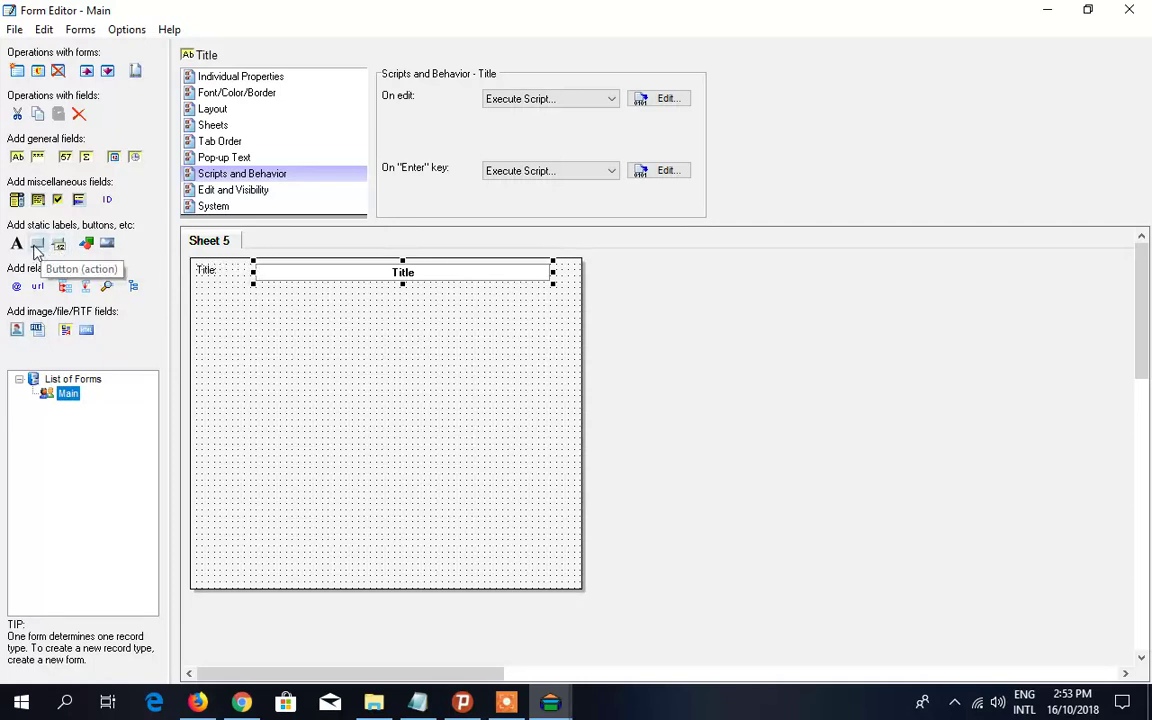
left_click(61, 249)
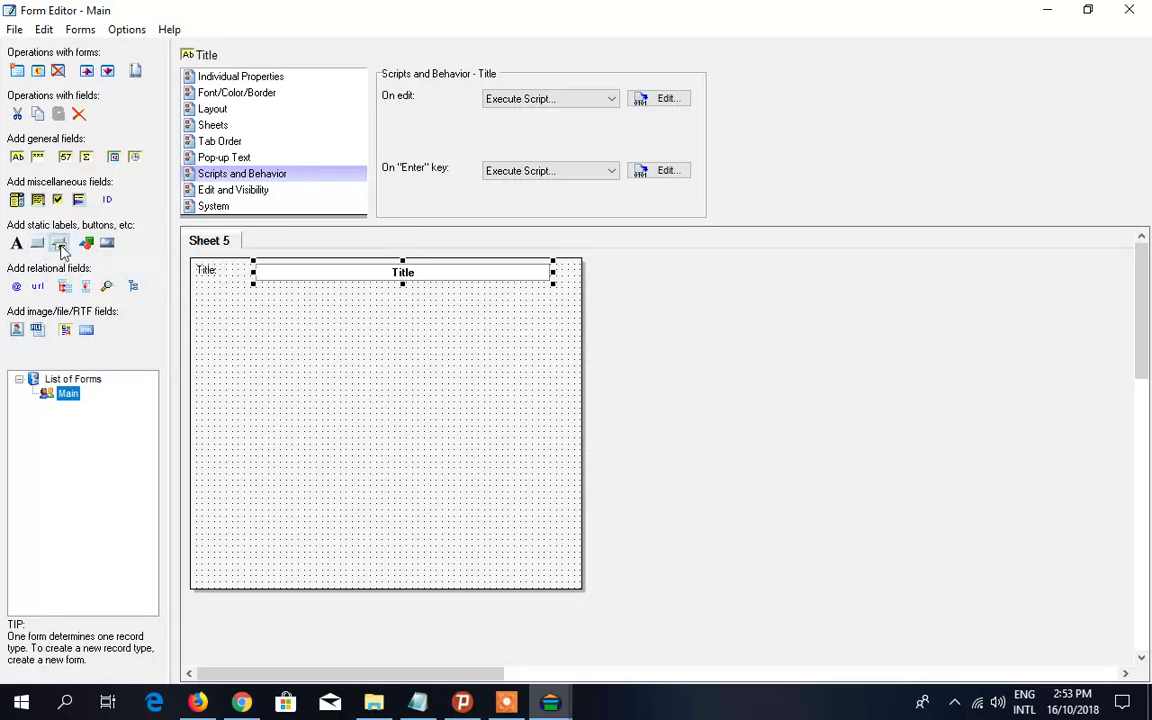
left_click(391, 399)
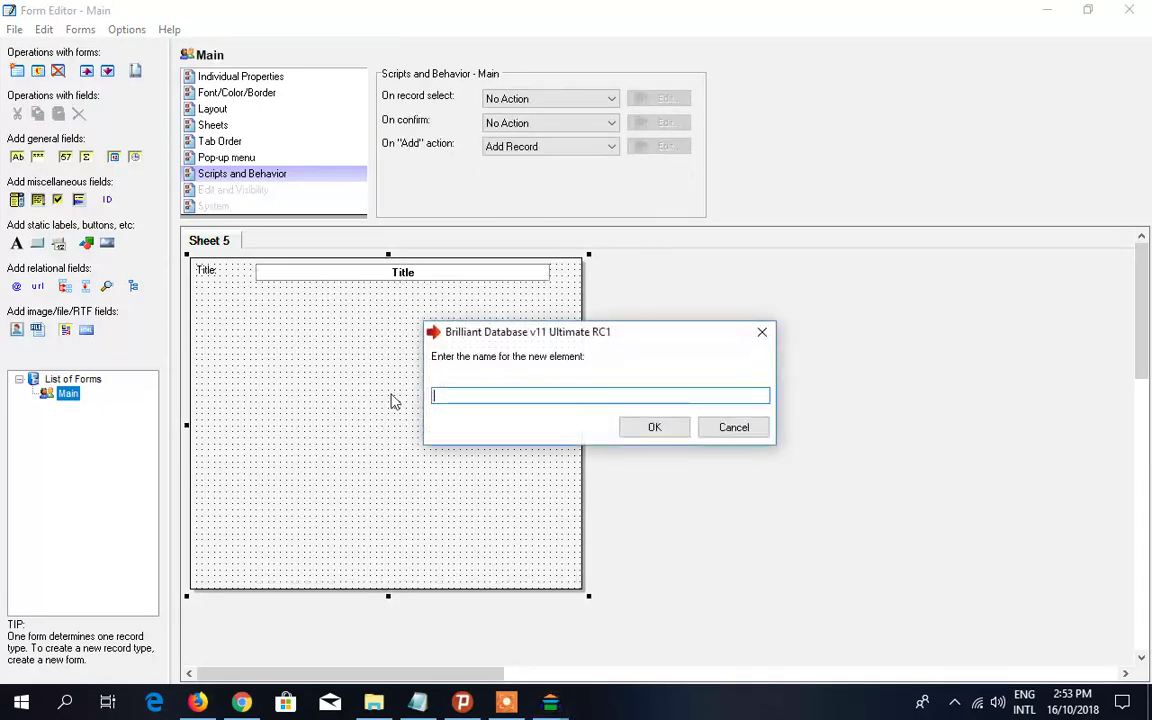
left_click(654, 428)
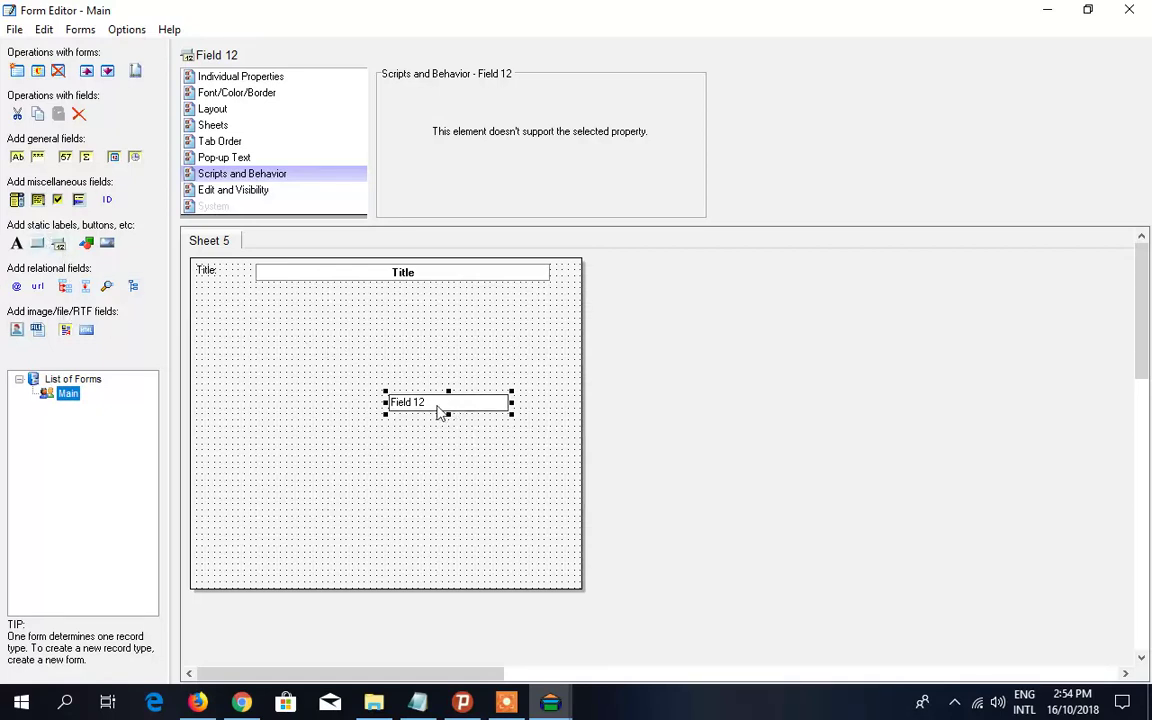
left_click(79, 114)
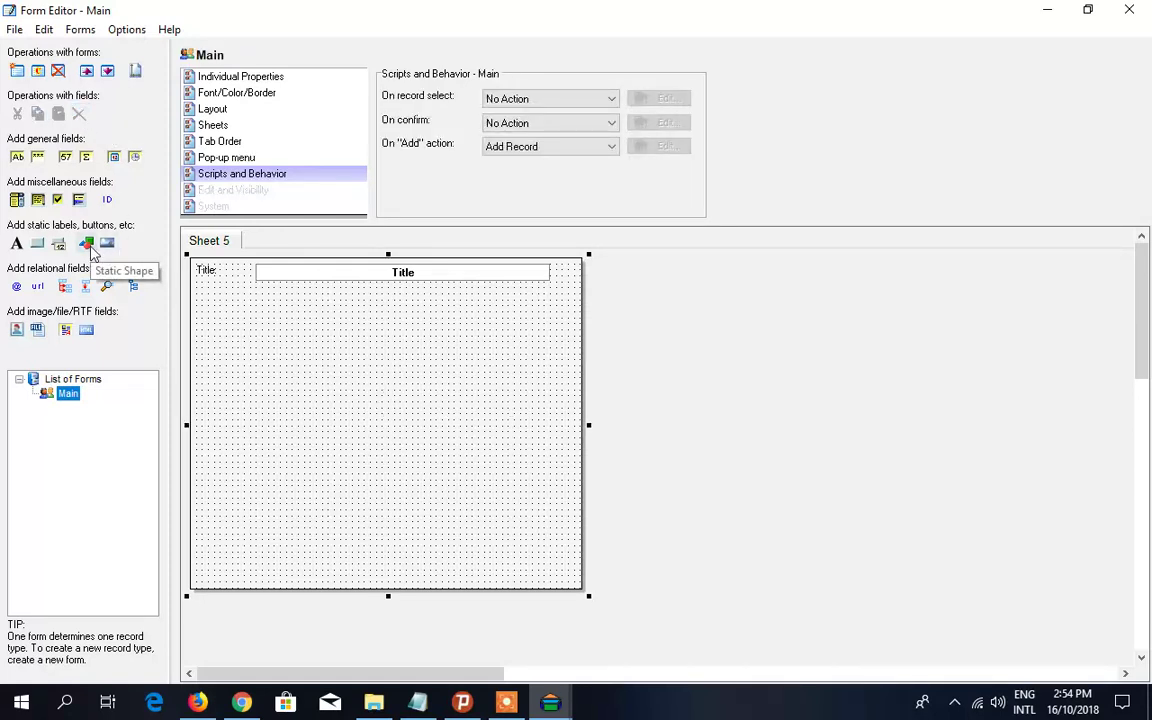
left_click(88, 246)
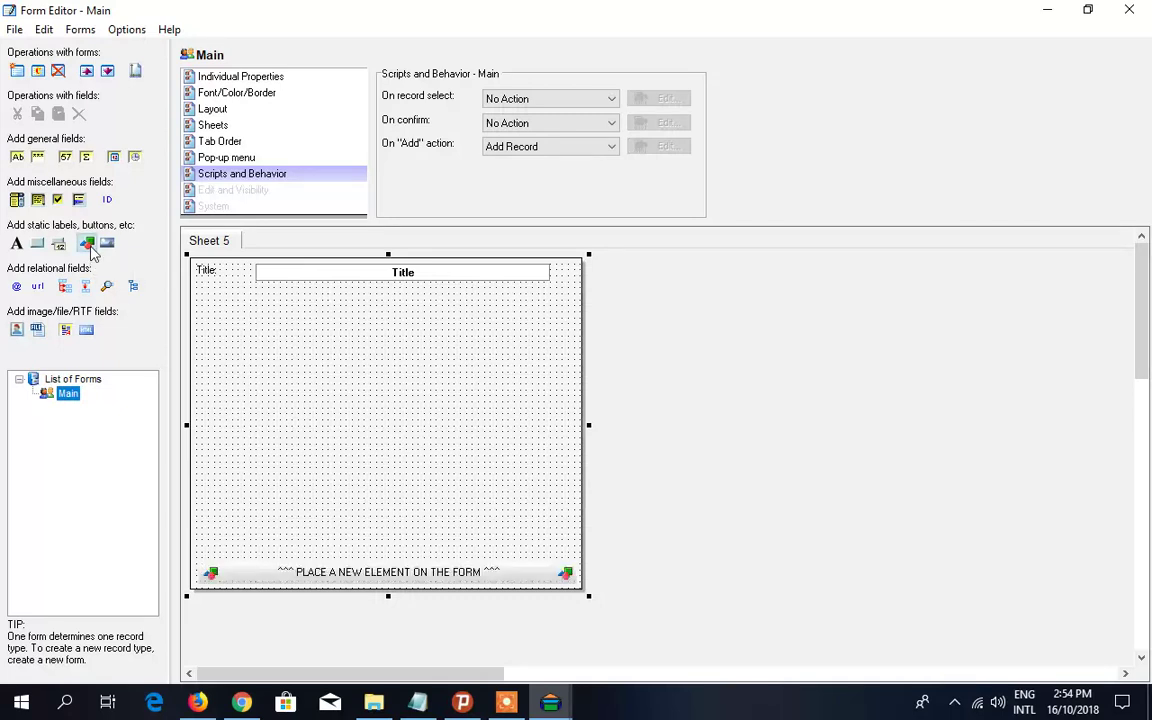
left_click_drag(272, 335, 393, 430)
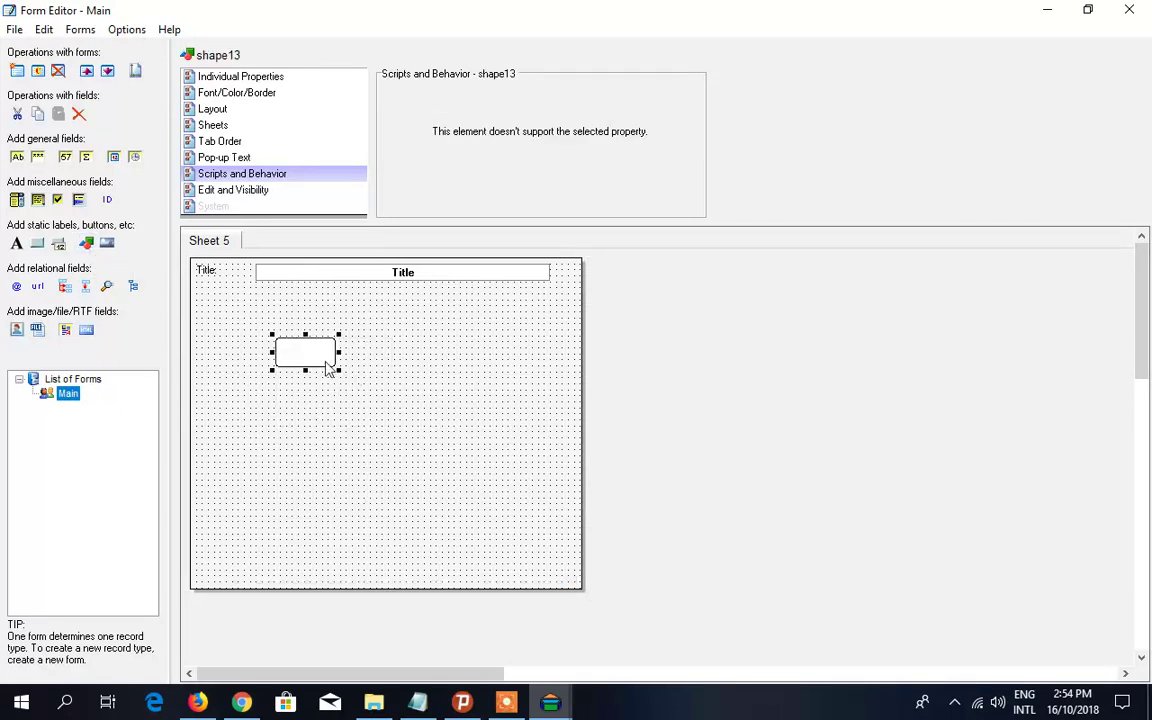
left_click_drag(341, 371, 374, 424)
left_click(268, 78)
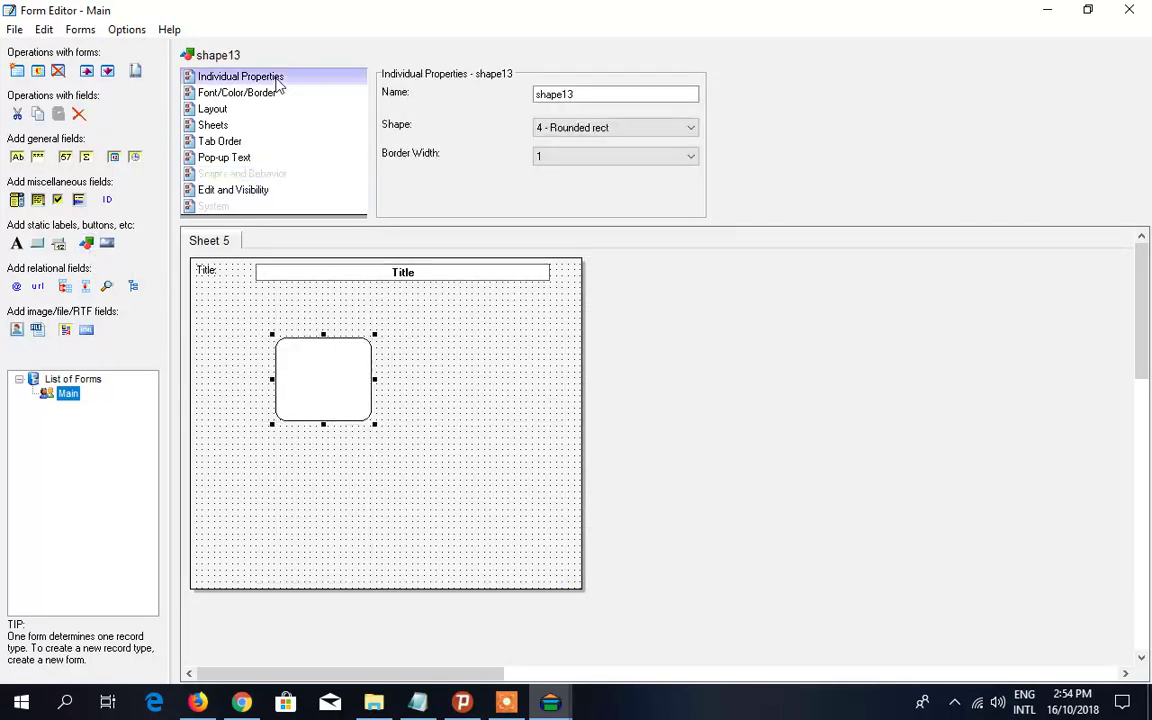
left_click(604, 128)
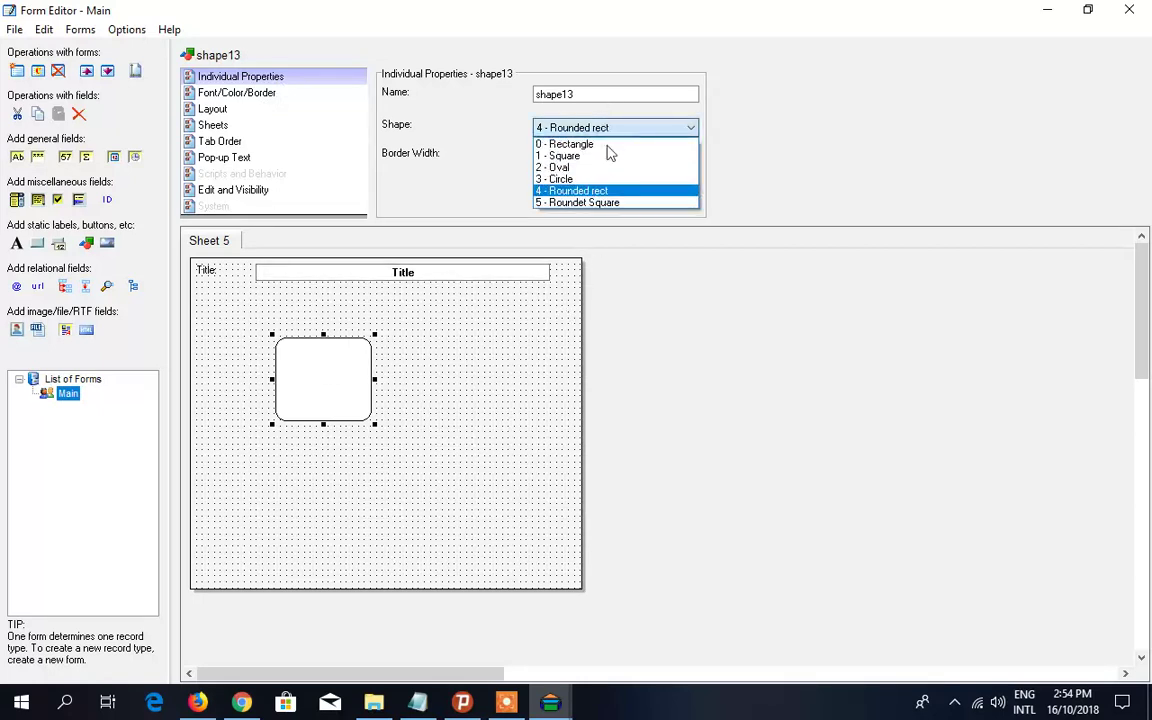
left_click(592, 170)
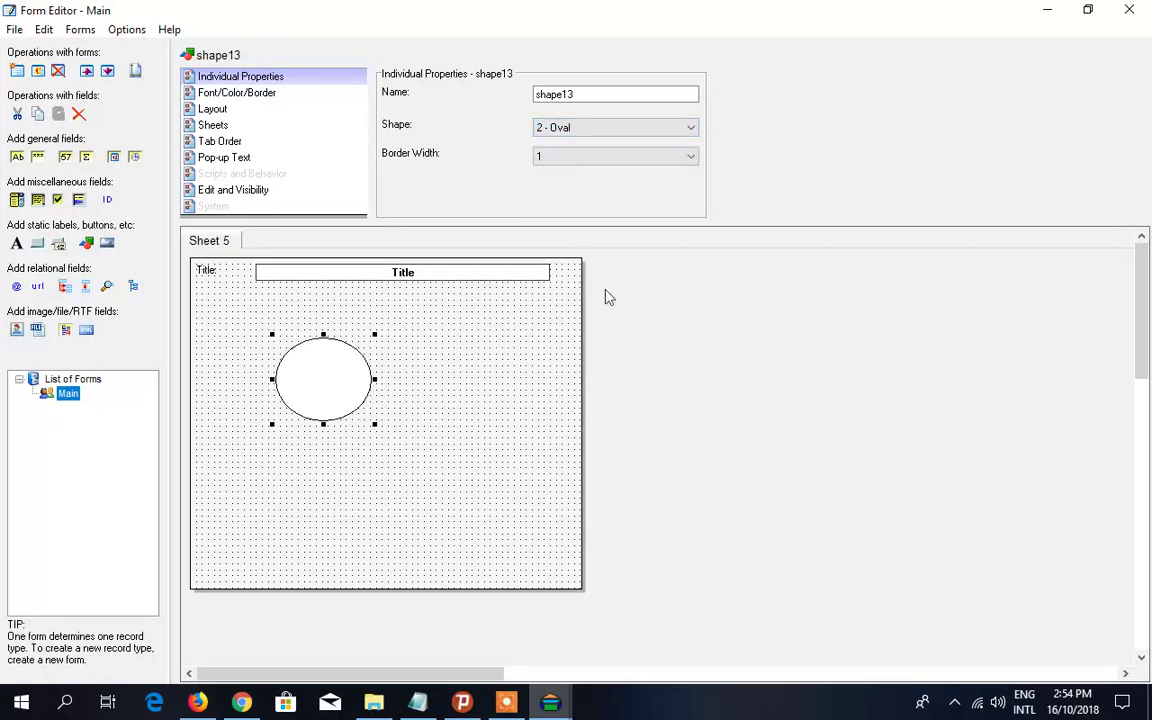
left_click(620, 127)
left_click(560, 179)
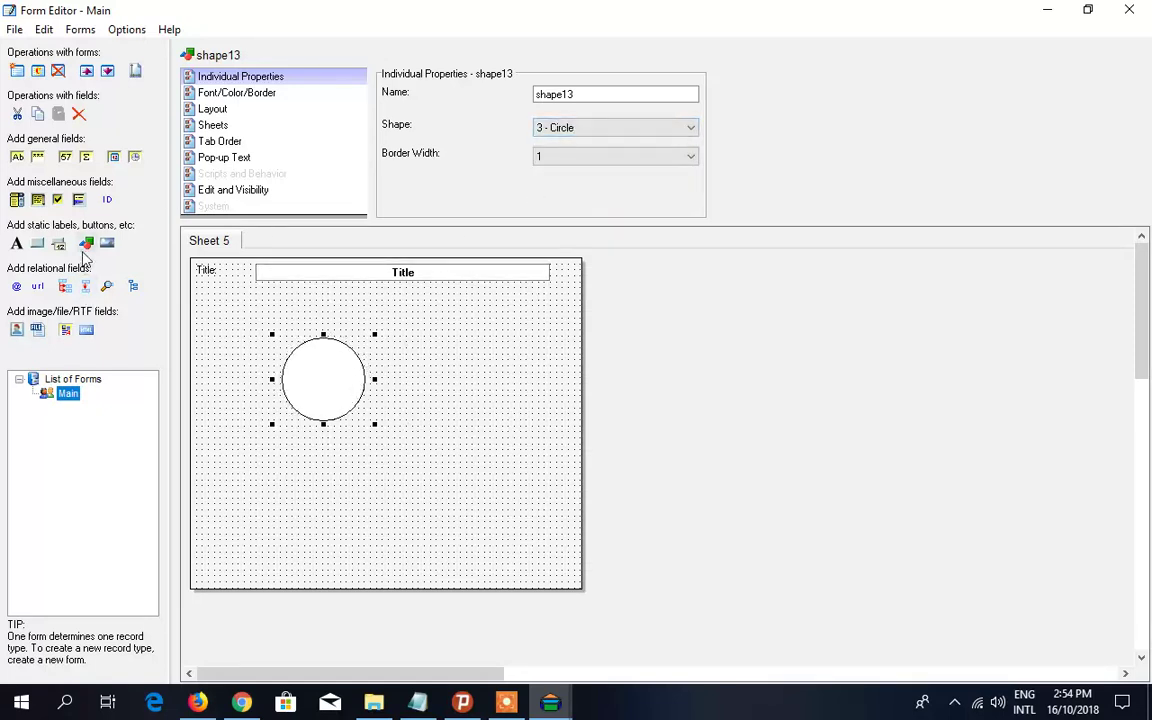
left_click(80, 114)
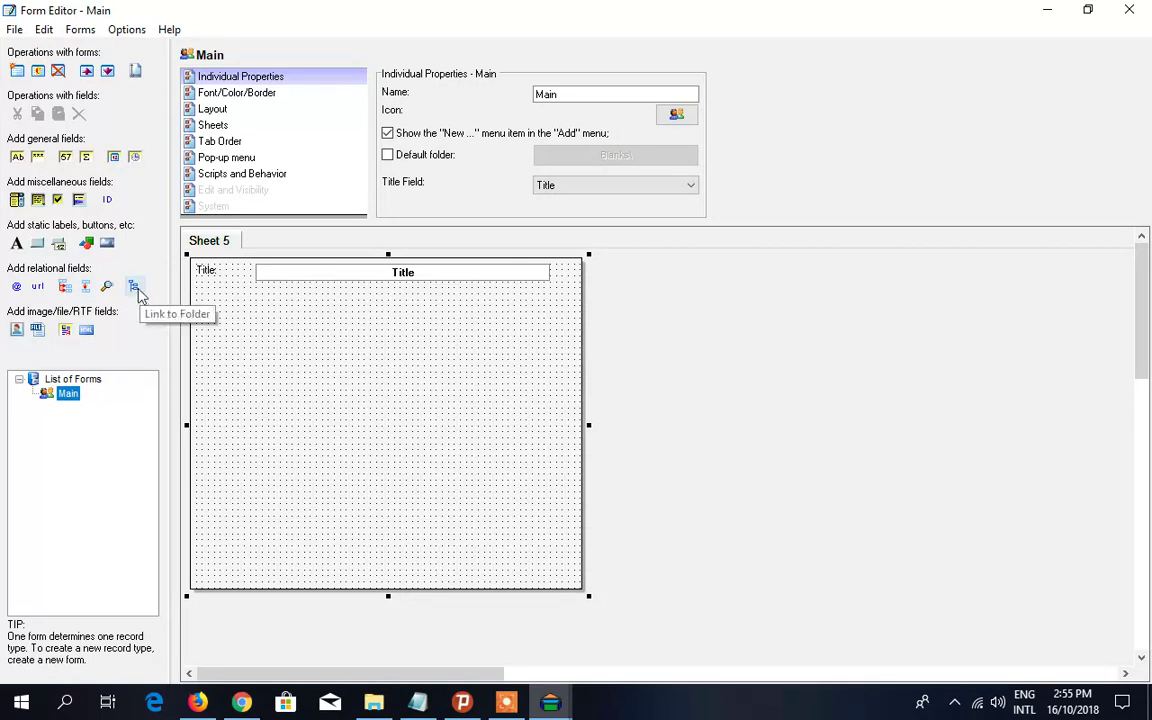
left_click(16, 333)
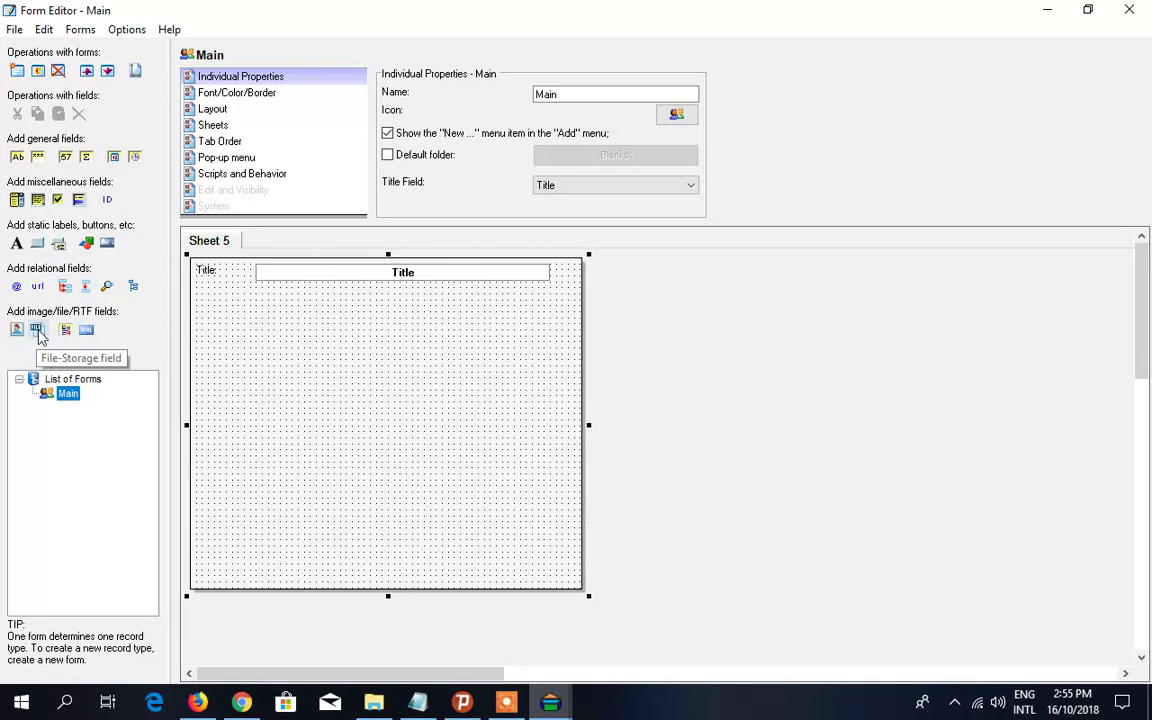
left_click(38, 332)
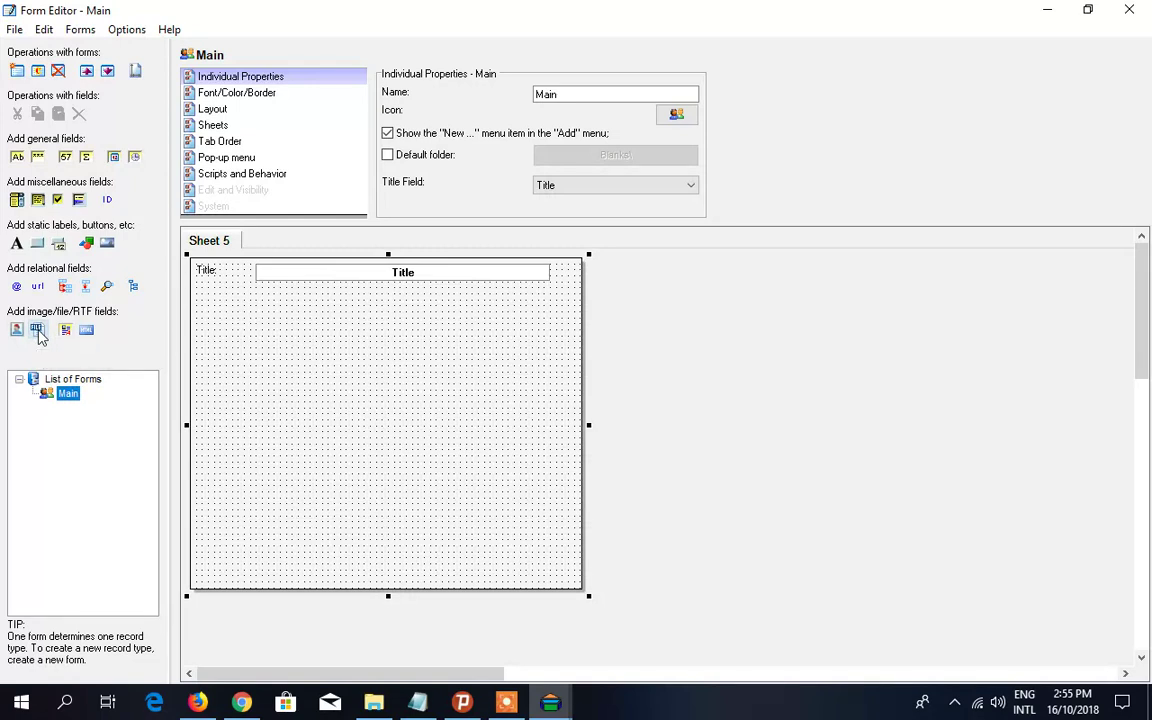
left_click(66, 330)
left_click(418, 706)
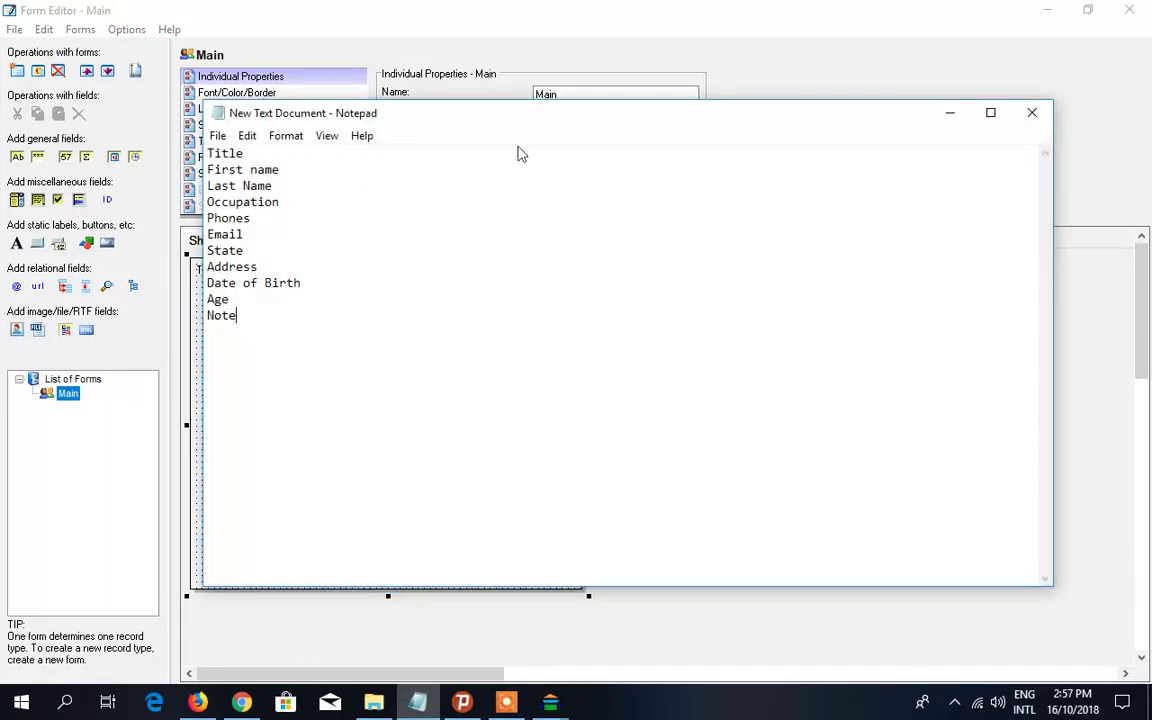
left_click_drag(514, 114, 584, 115)
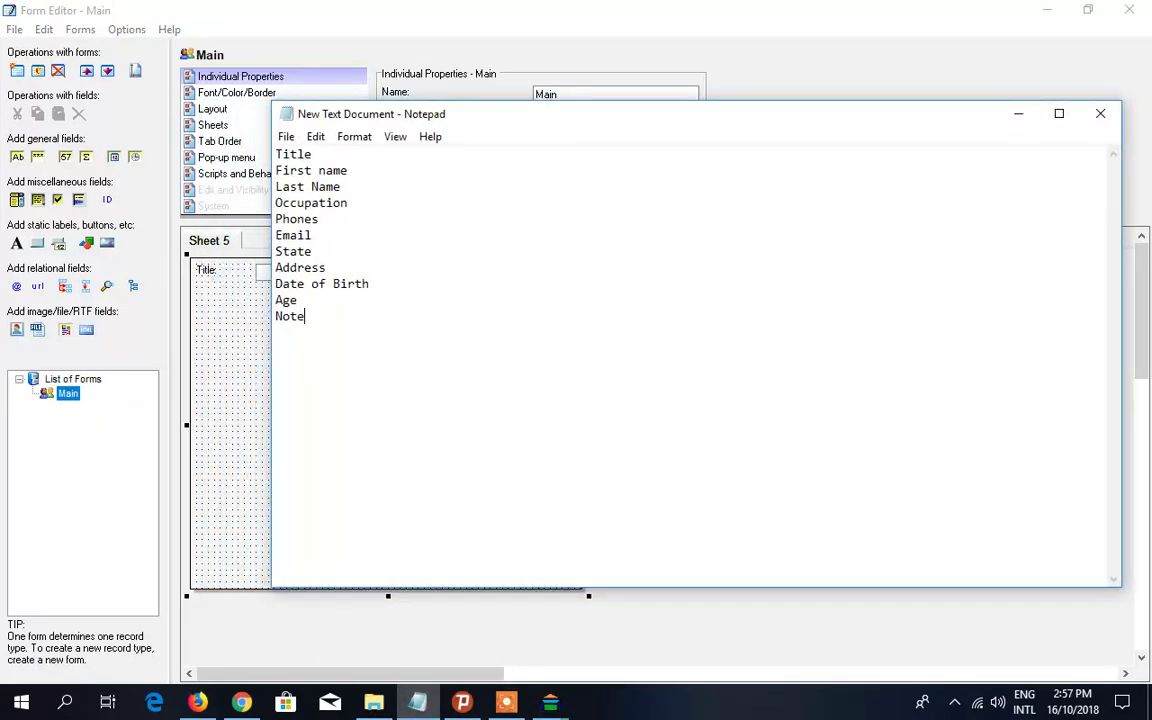
left_click_drag(313, 154, 262, 153)
left_click_drag(349, 171, 276, 188)
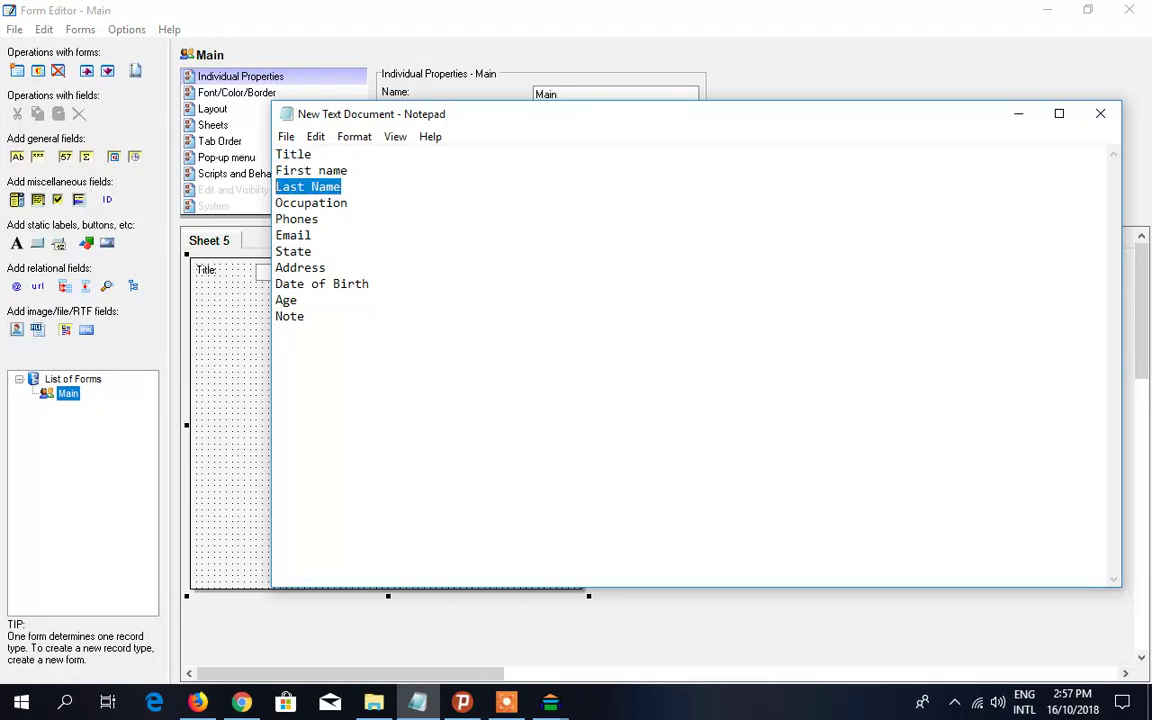
left_click_drag(348, 203, 276, 219)
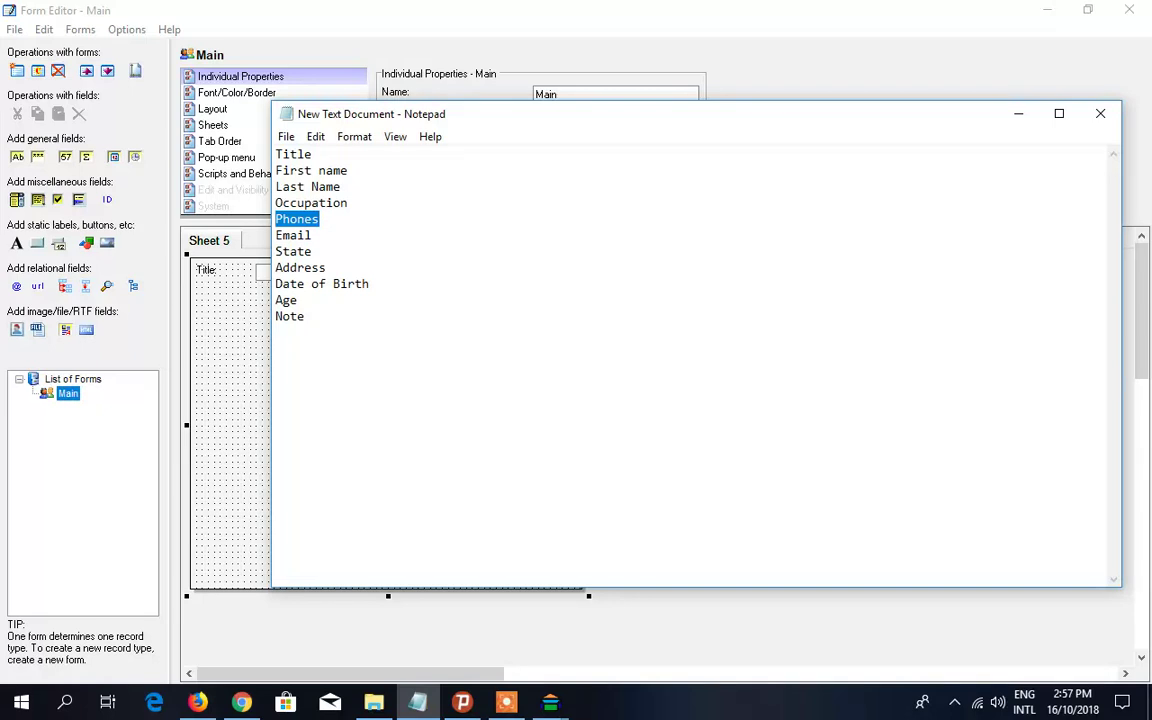
left_click_drag(313, 235, 284, 251)
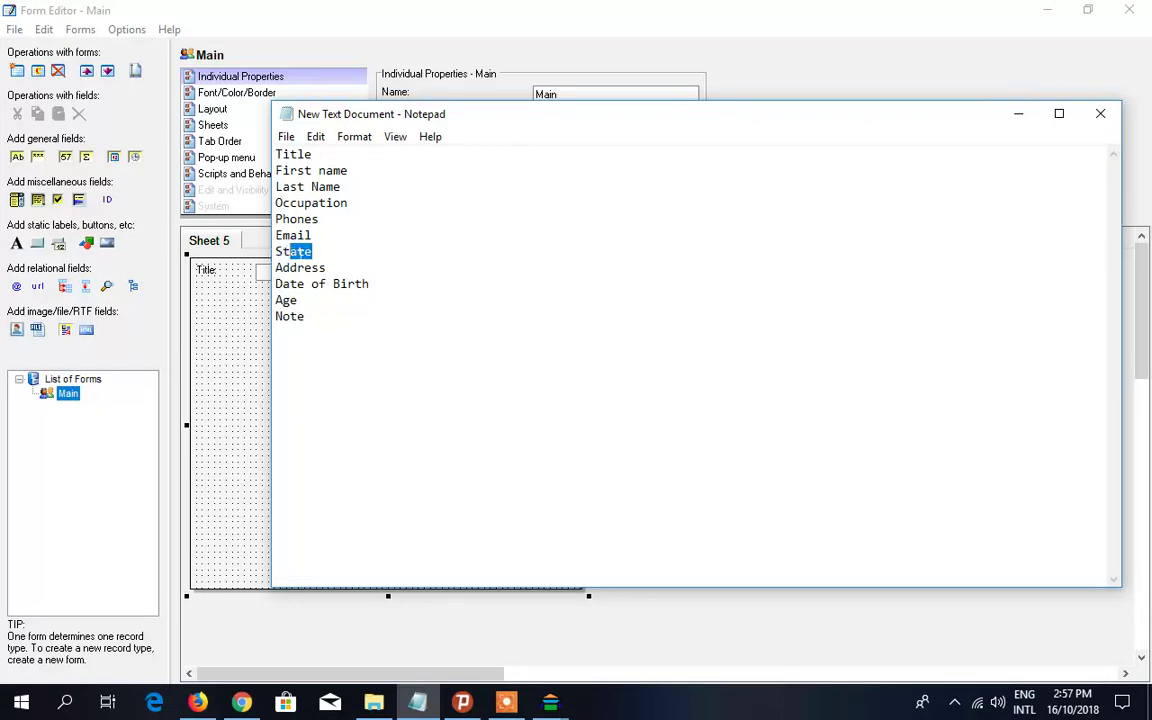
left_click(314, 252)
left_click_drag(326, 268, 278, 269)
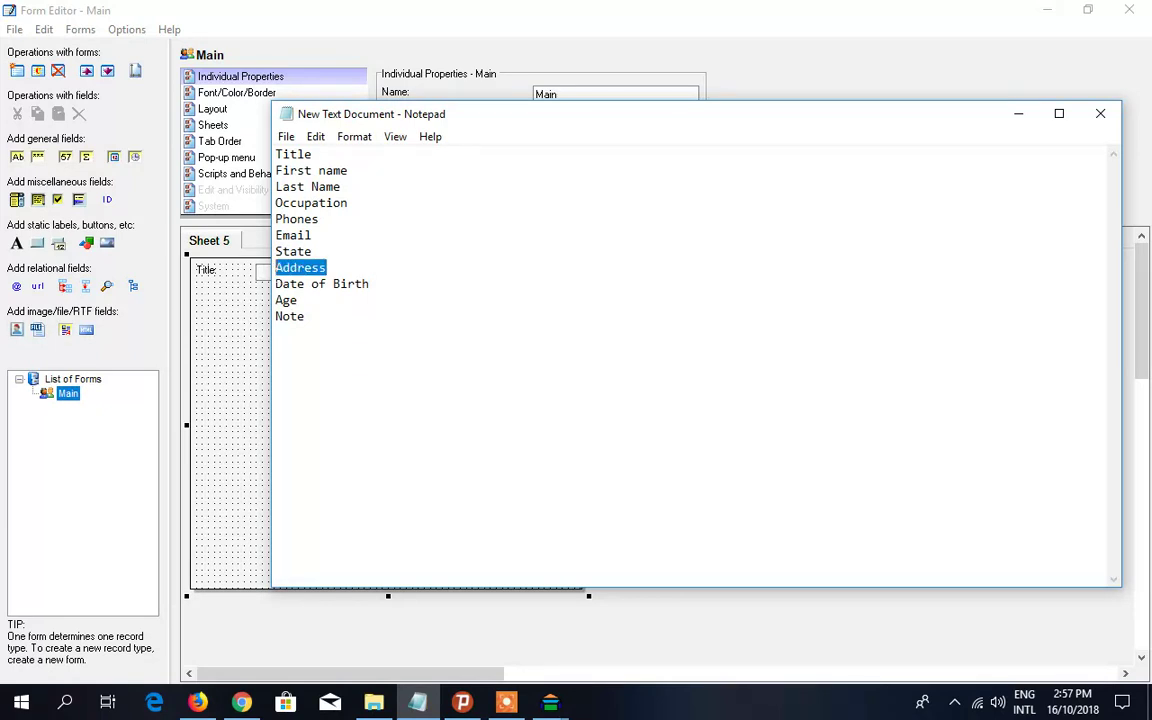
left_click(313, 268)
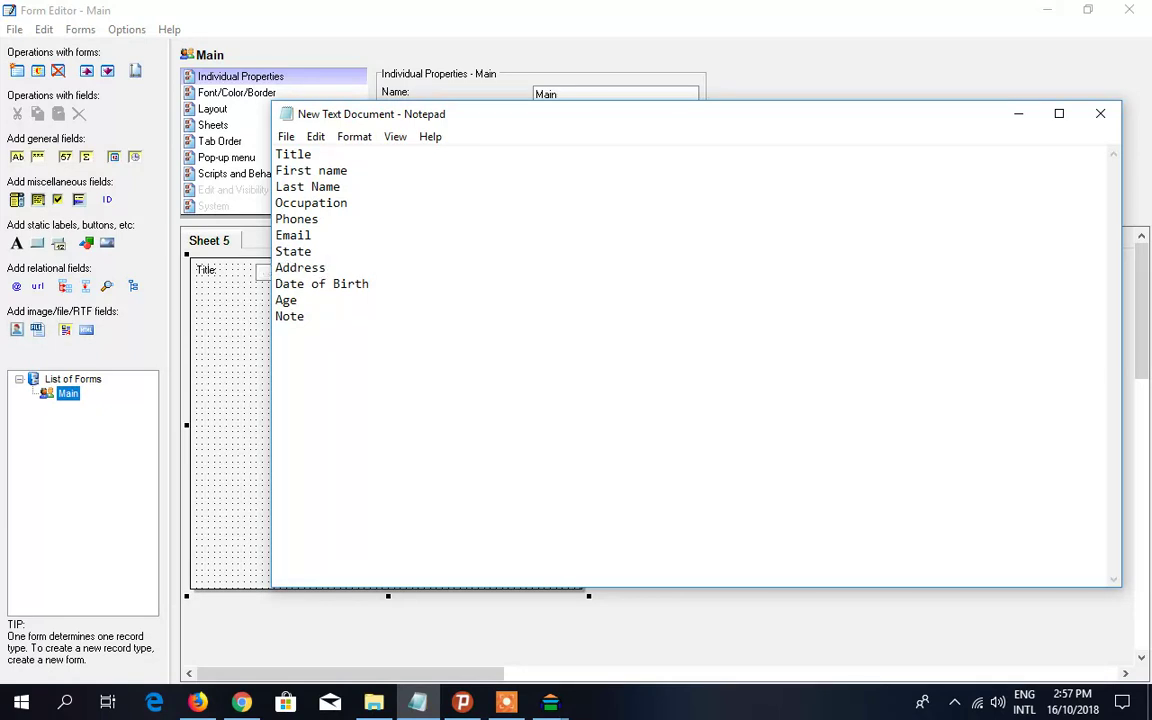
mouse_move(326, 268)
left_mouse_down()
mouse_move(276, 268)
mouse_move(303, 268)
left_mouse_up()
left_click_drag(369, 284, 275, 316)
left_click_drag(305, 316, 276, 171)
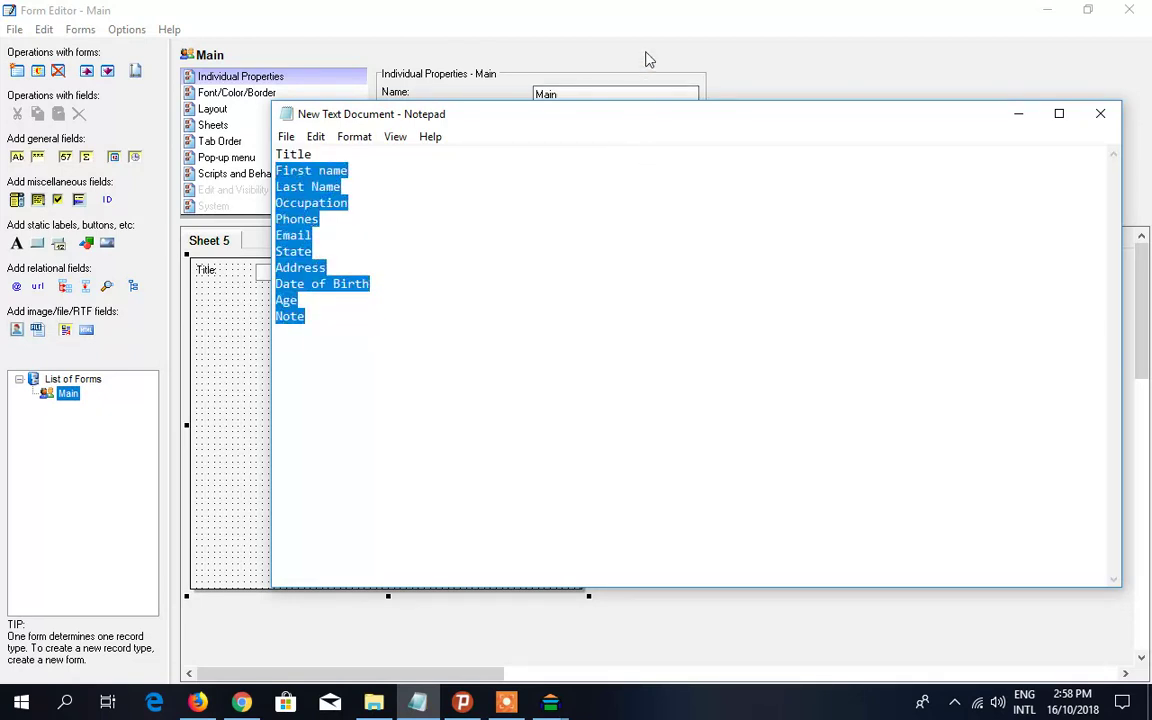
double_click(300, 155)
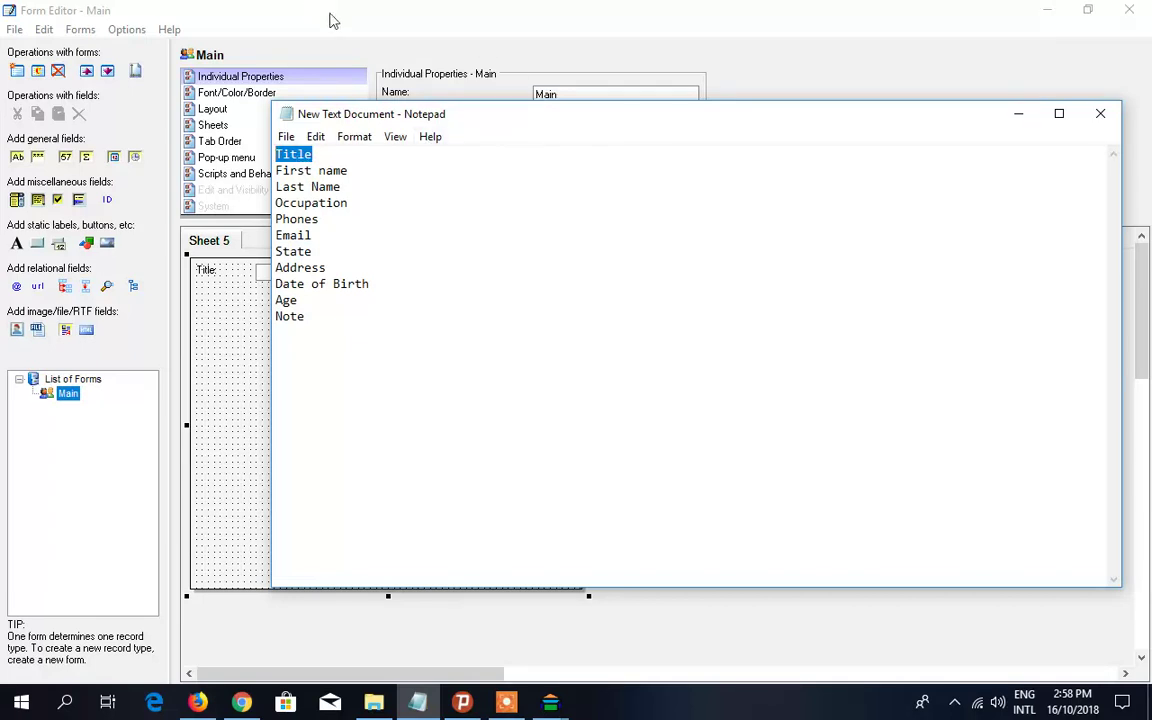
left_click(301, 18)
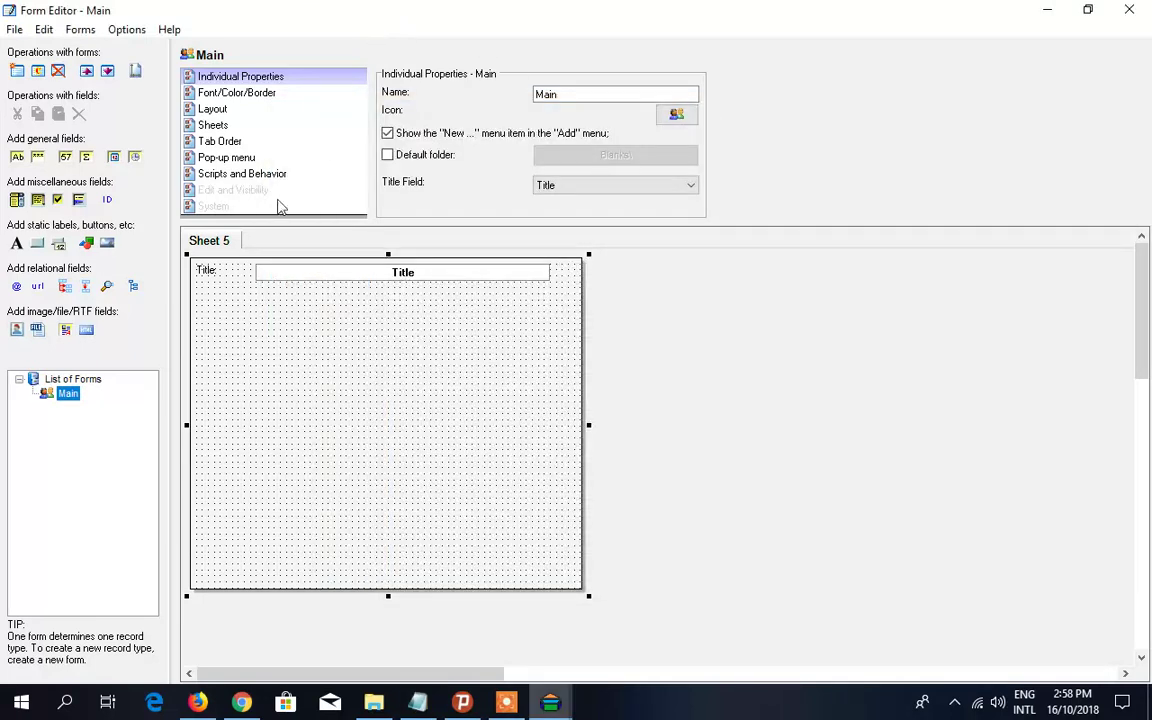
- Place a simple drop-down list field named Title on Sheet 5 of the Main form
left_click(17, 200)
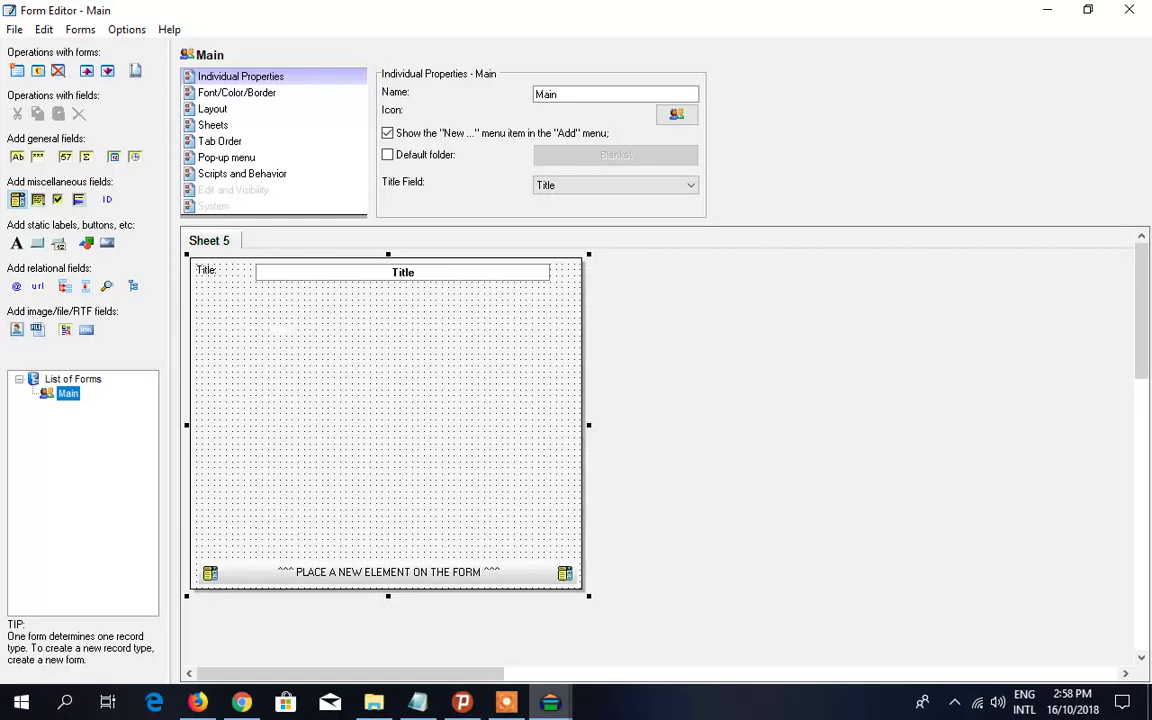
left_click(270, 321)
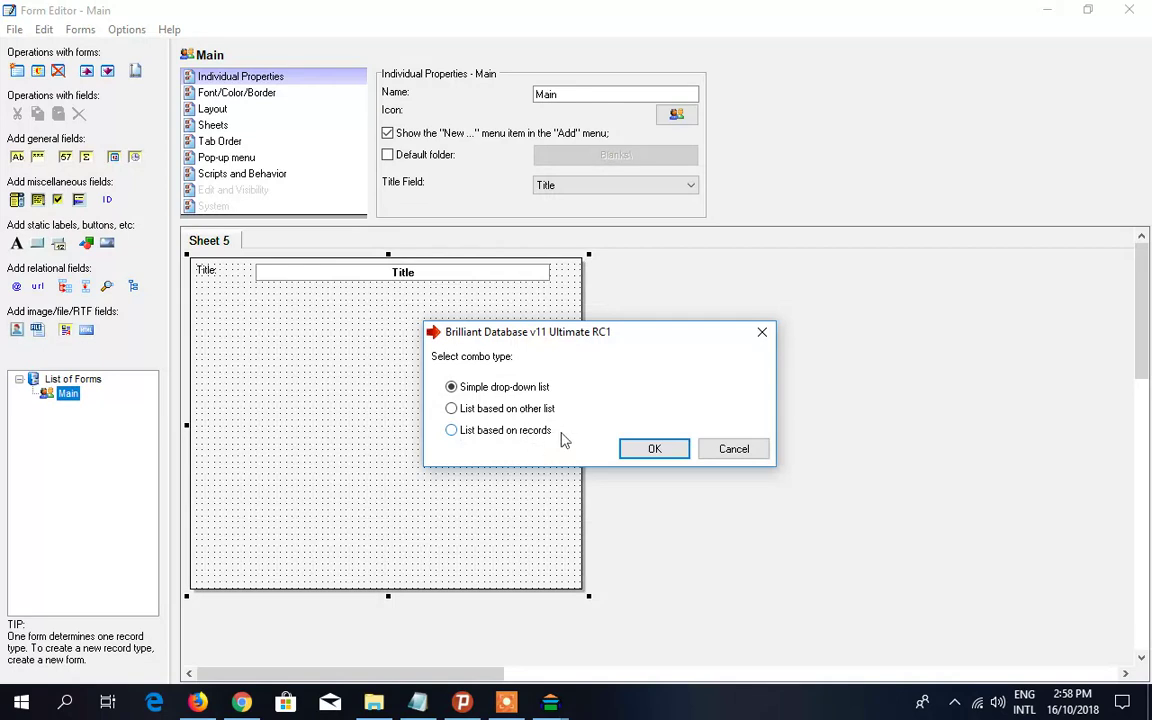
left_click_drag(614, 336, 552, 318)
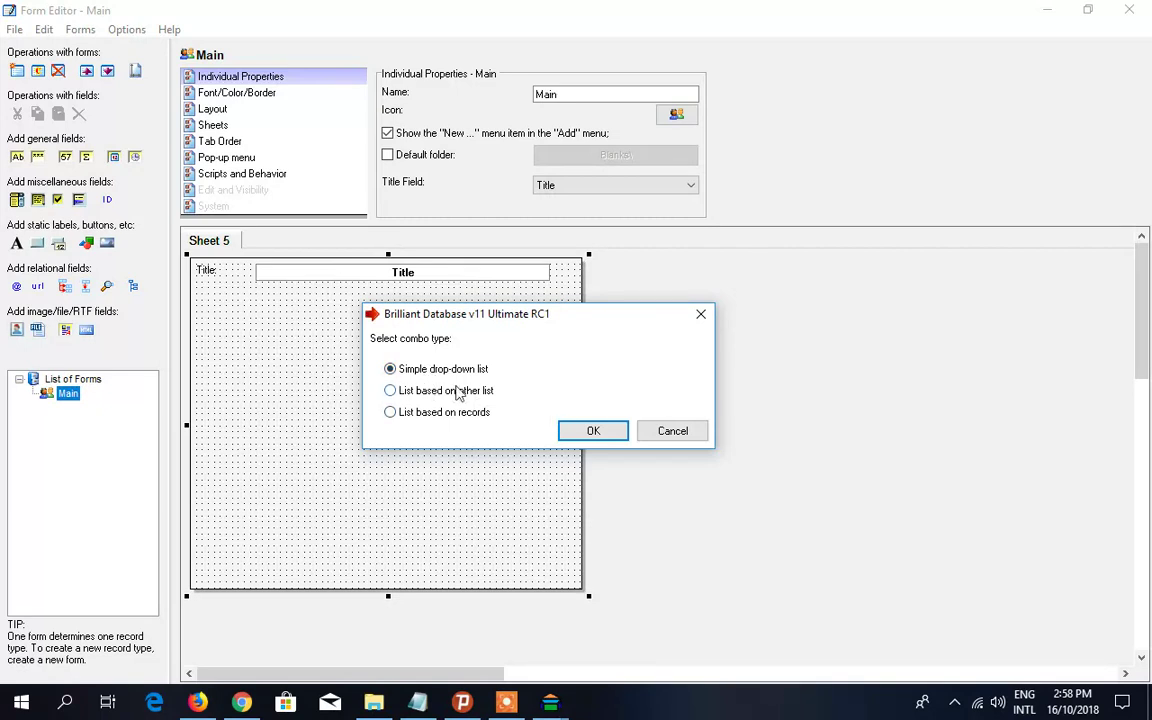
left_click(604, 432)
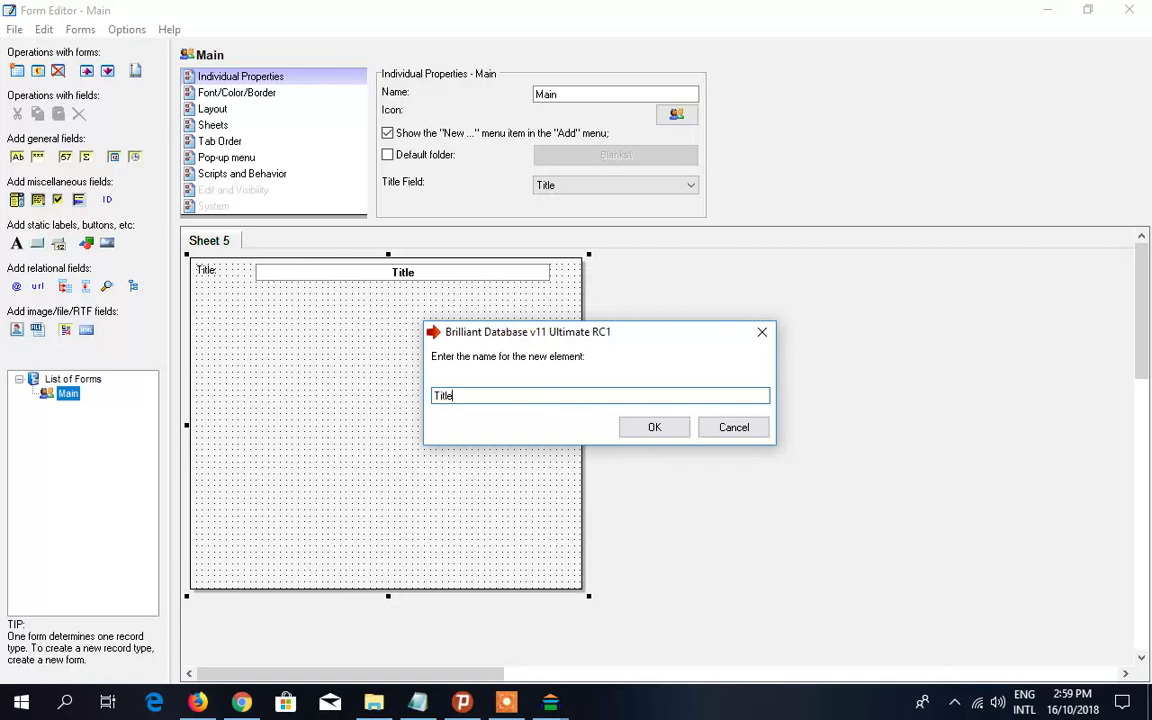
left_click(650, 428)
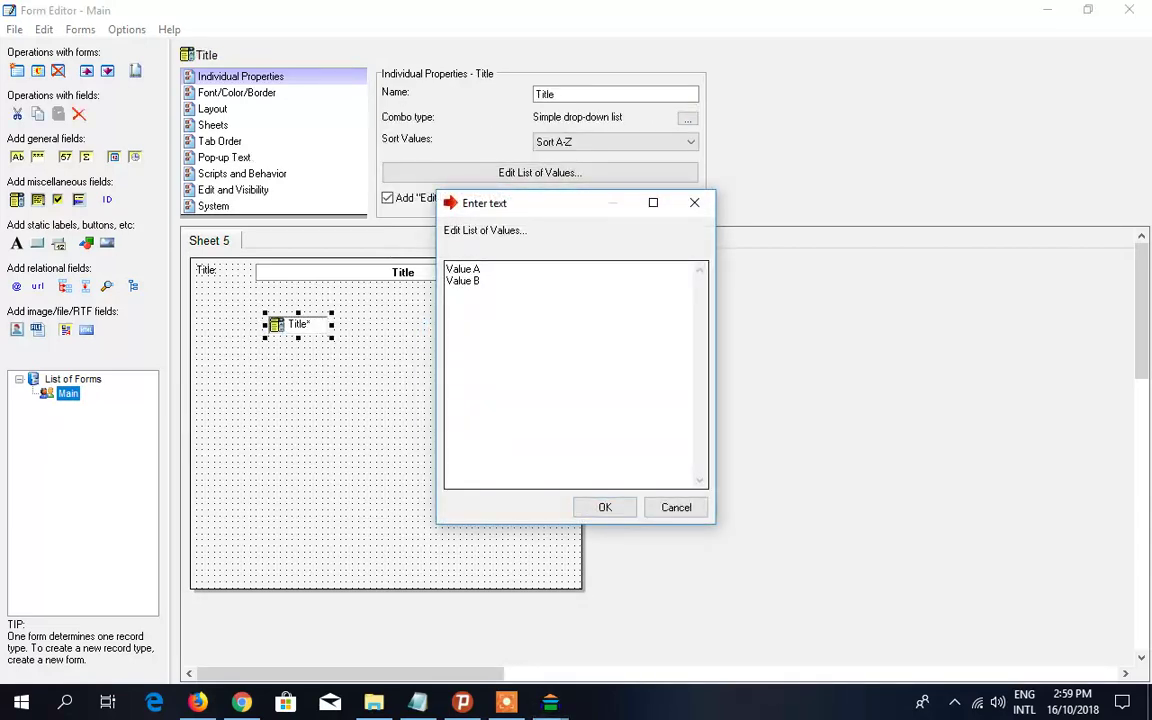
- Replace Value A and Value B with Mr., Mrs, Dr., Bro and Sis in the Title list
key("ctrl+a")
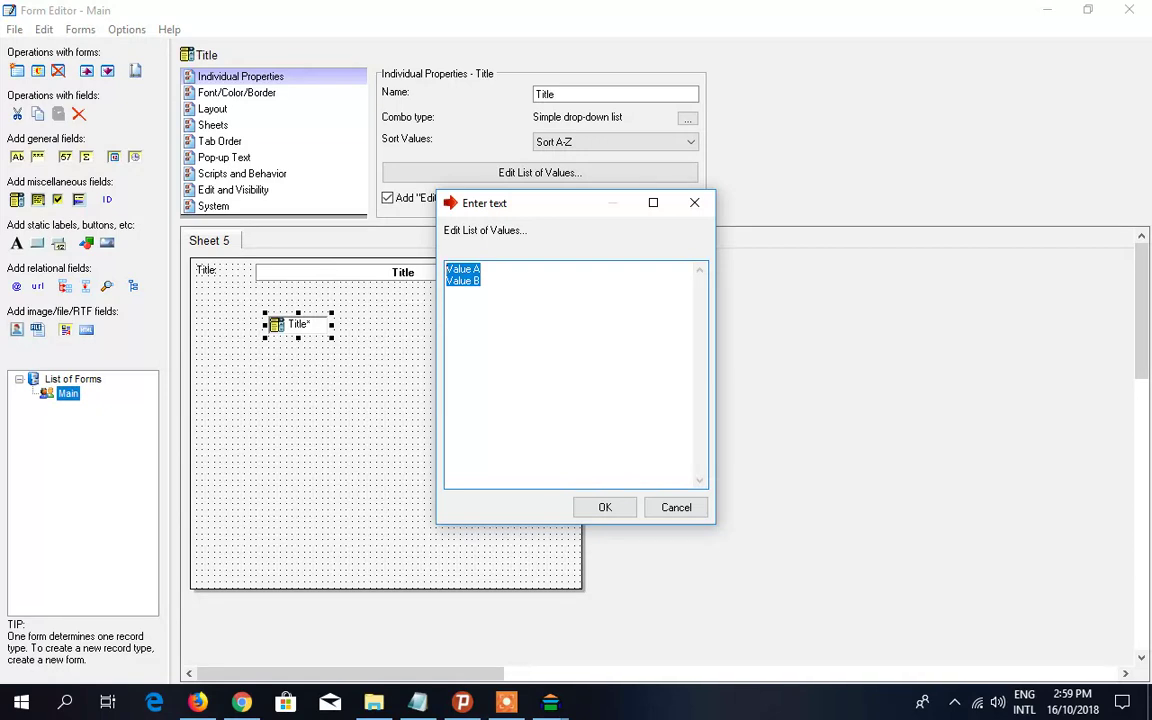
key("Delete")
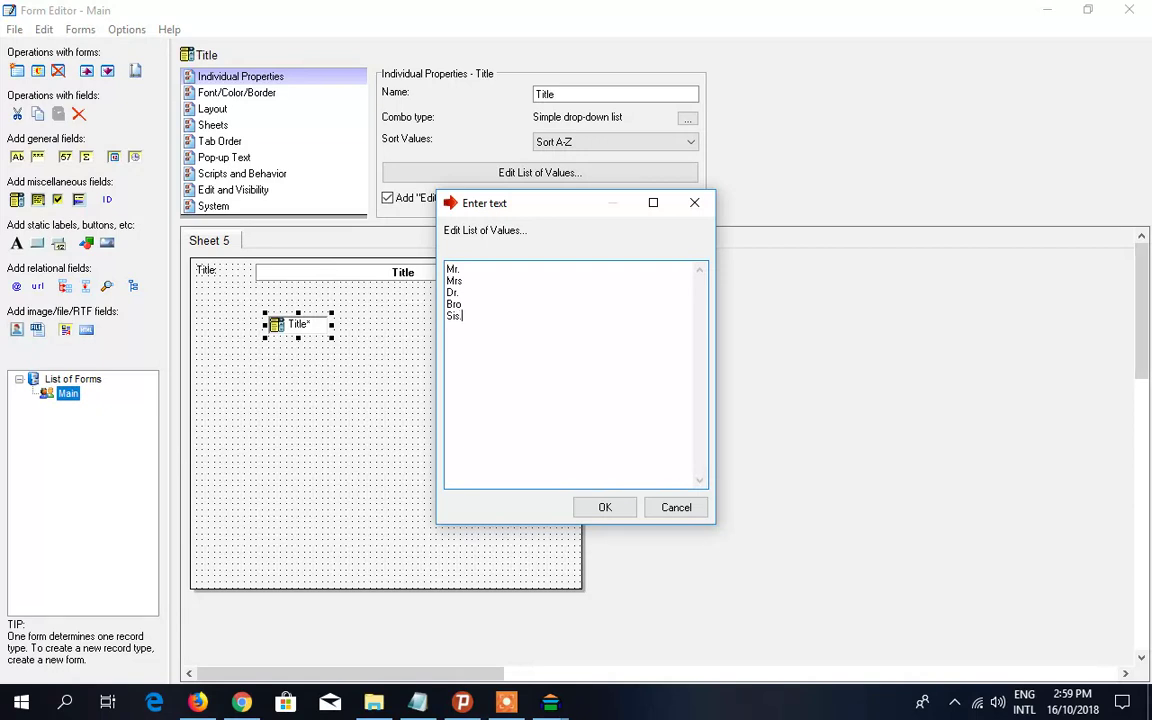
left_click(605, 507)
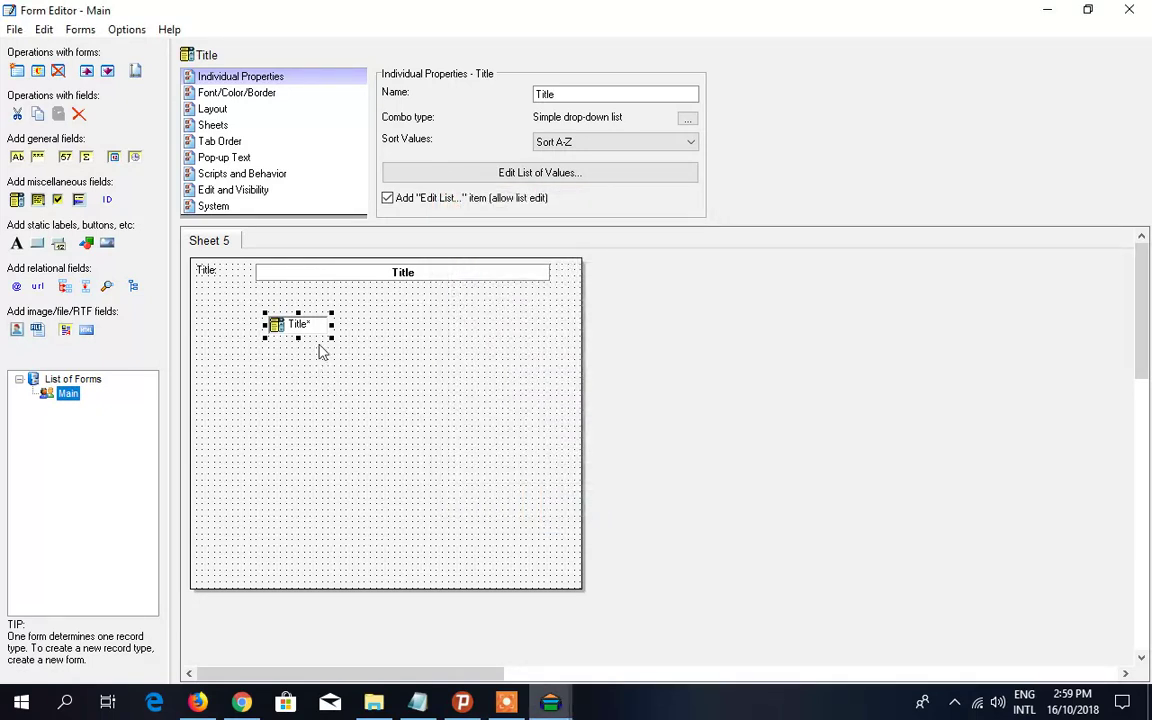
- Widen the Title drop-down on both sides and enable its 'Add Edit List item' option
left_click_drag(333, 326, 362, 329)
left_click_drag(265, 325, 253, 325)
left_click(387, 199)
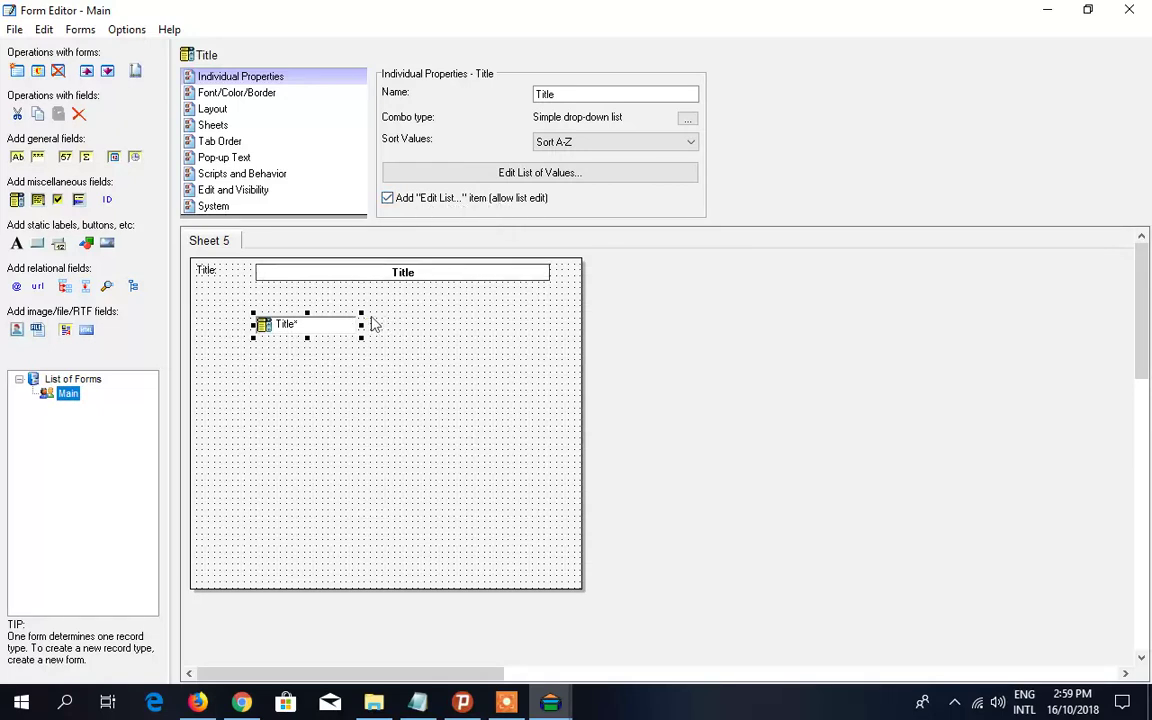
left_click_drag(373, 327, 377, 323)
- Review the Title list of values without changes and widen the drop-down slightly more
left_click(516, 177)
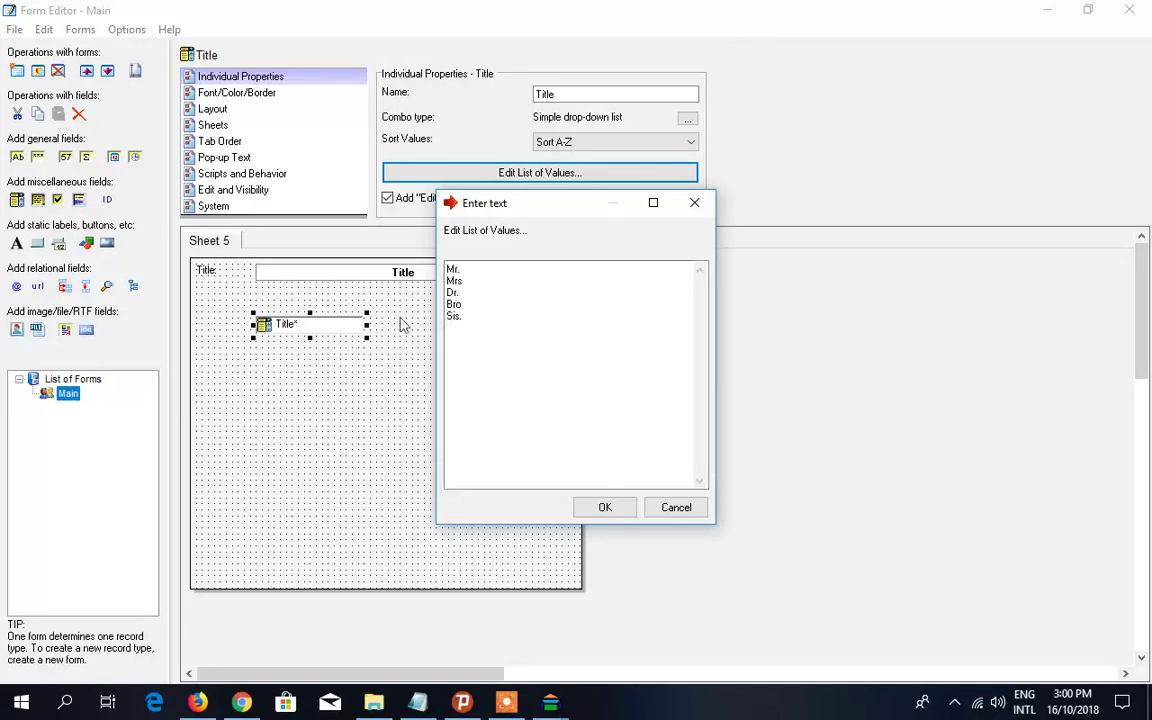
left_click(692, 204)
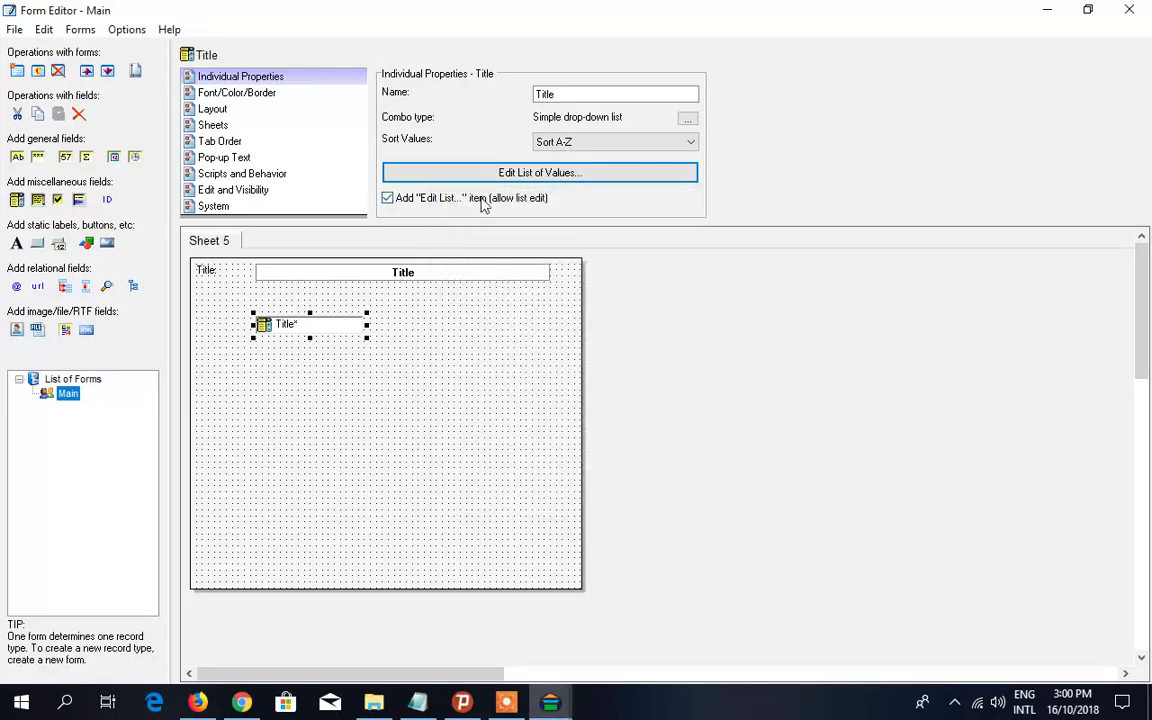
left_click(531, 175)
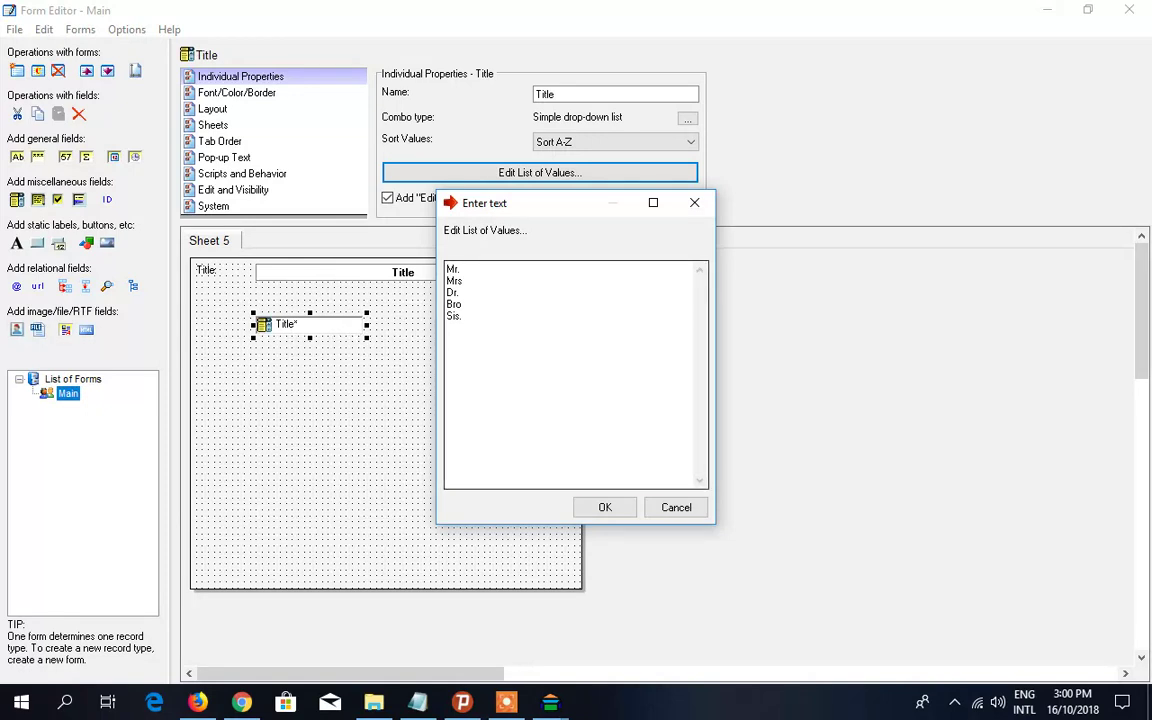
left_click_drag(462, 316, 452, 268)
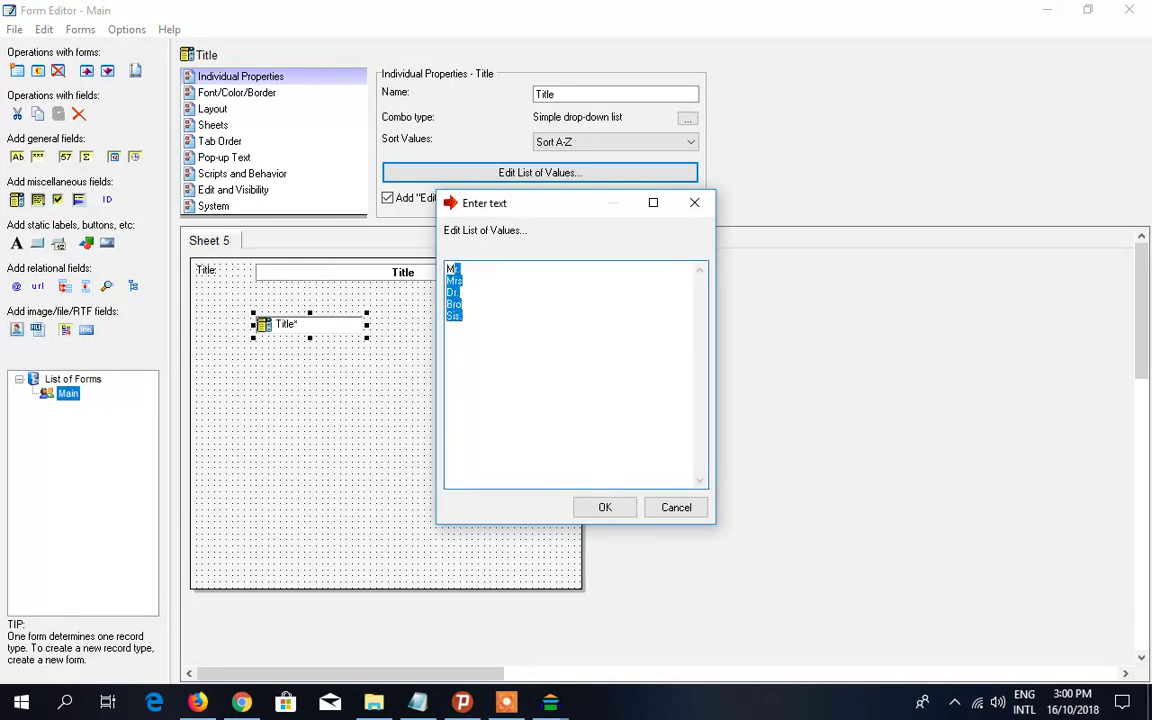
left_click(463, 316)
left_click(695, 511)
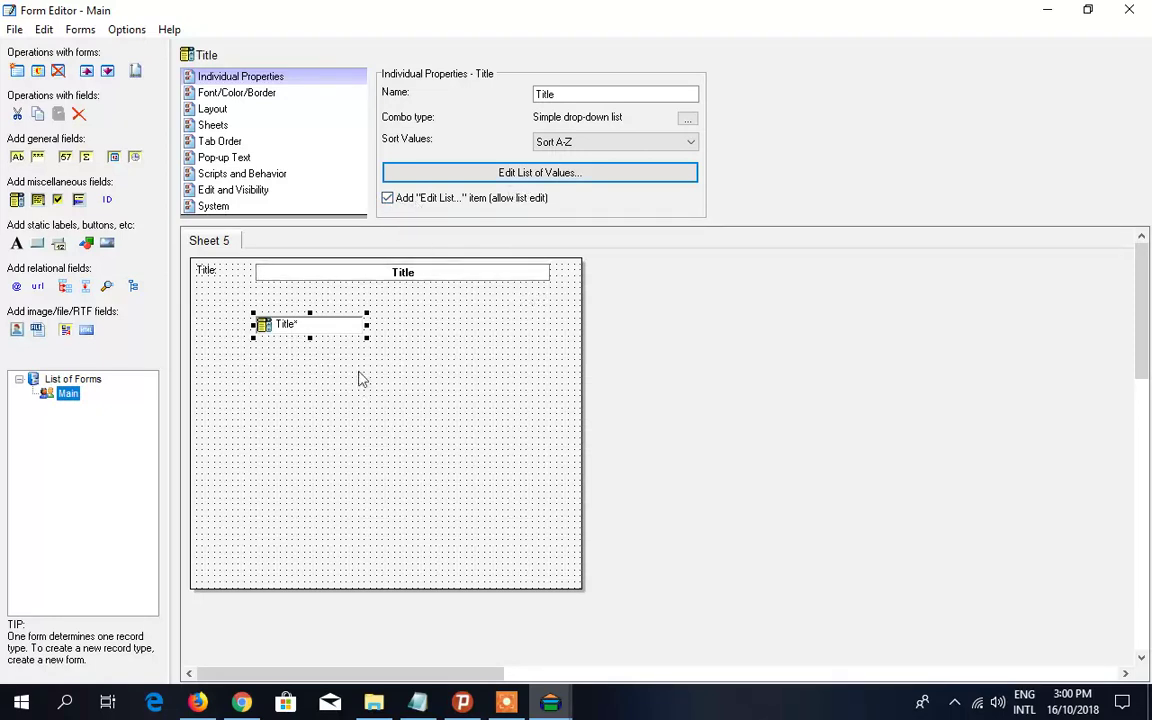
left_click_drag(377, 329, 383, 329)
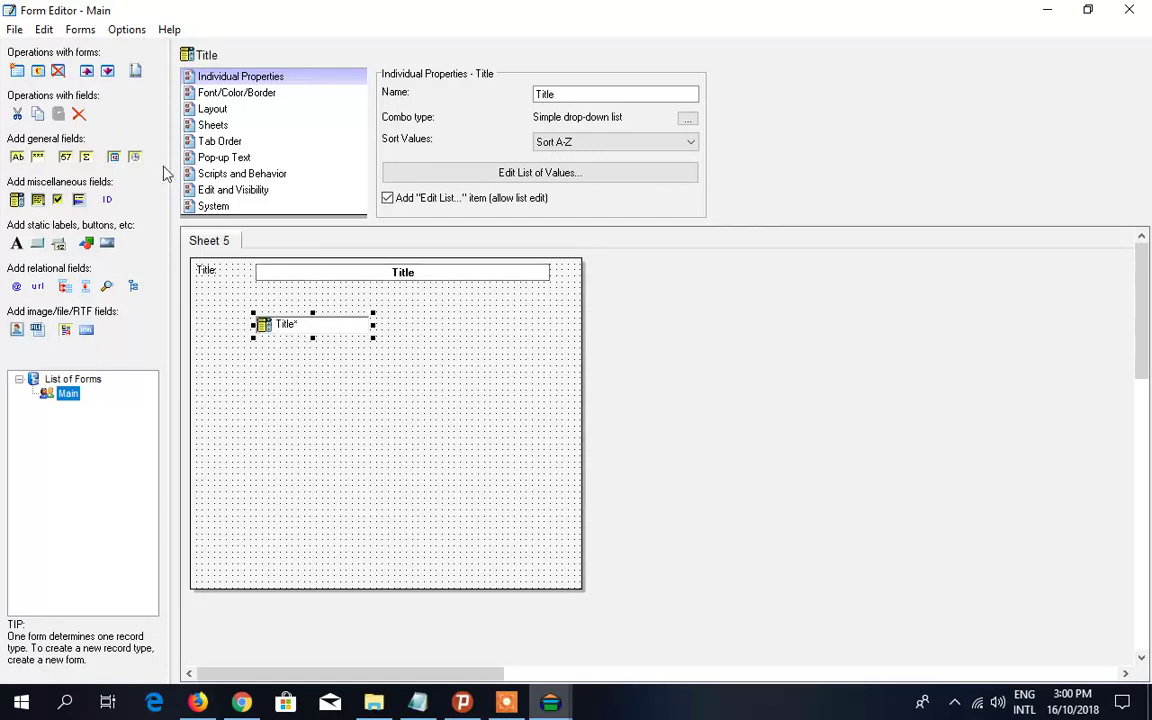
left_click(14, 30)
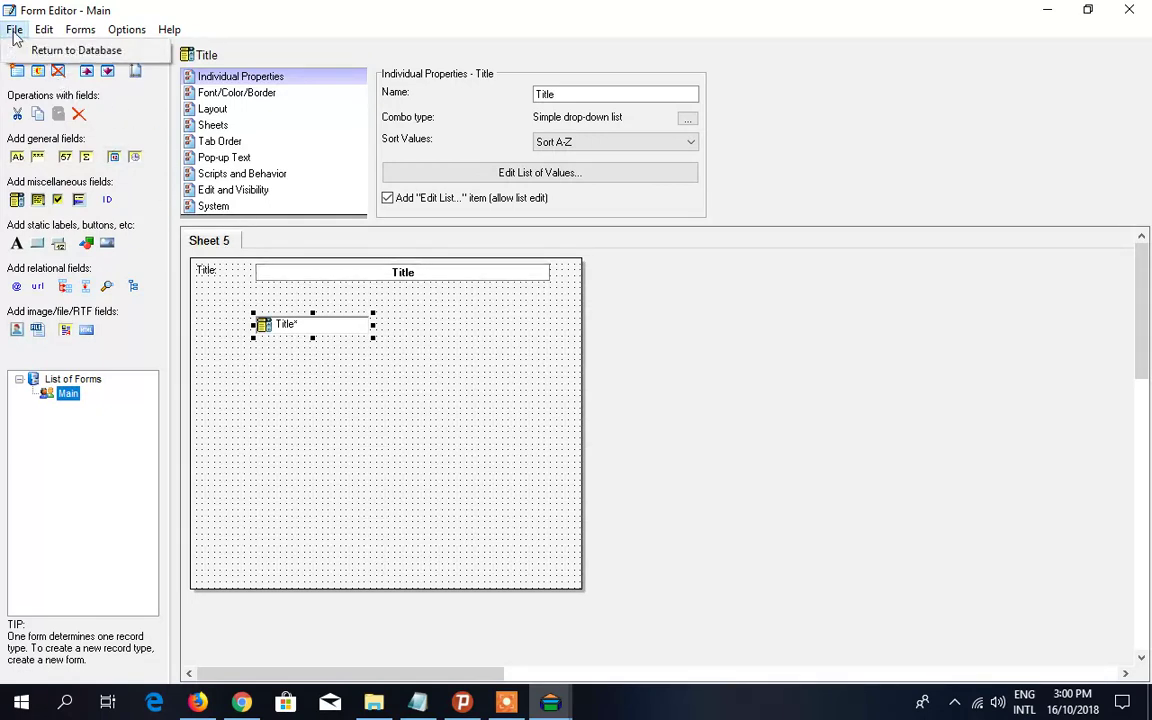
- Return to Contacts, check the Title drop-down's values and edit list, then reopen the Main form editor
left_click(70, 52)
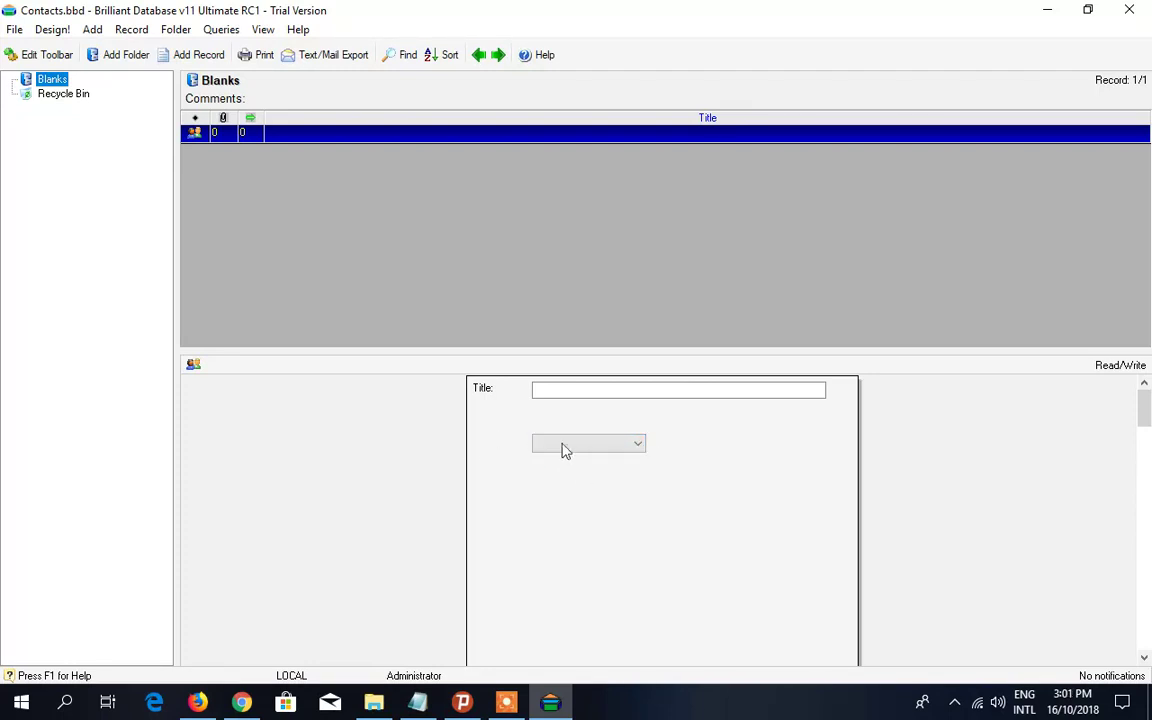
left_click(628, 446)
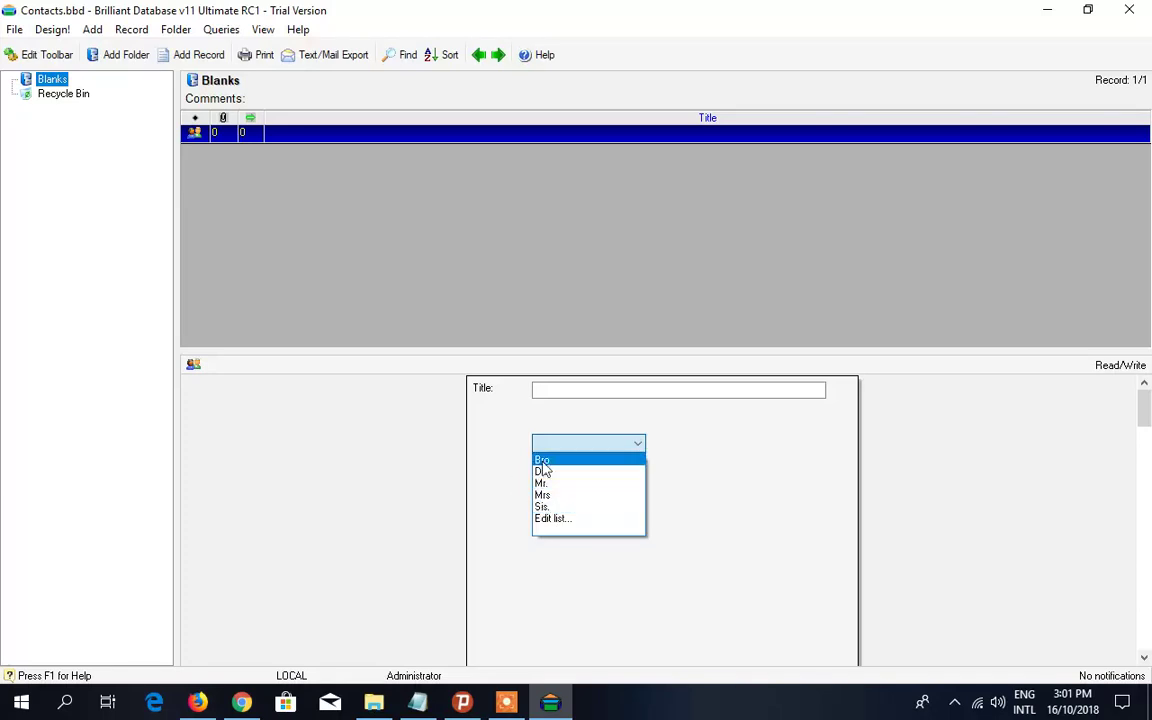
left_click(569, 521)
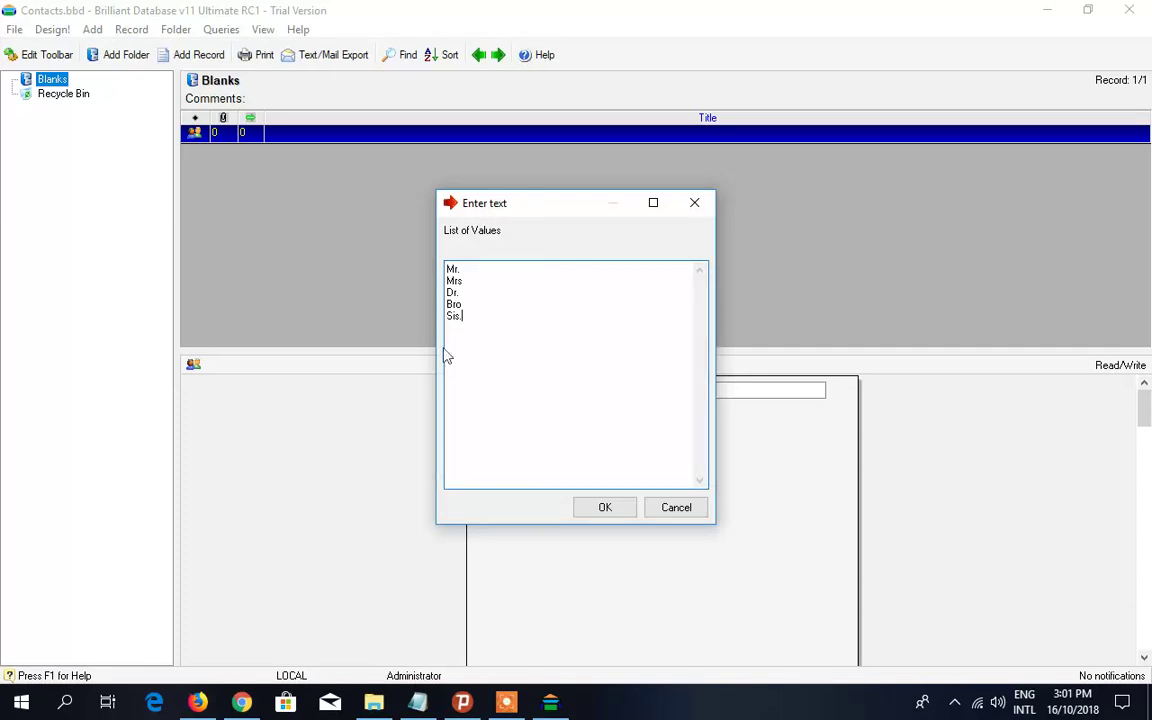
left_click(676, 511)
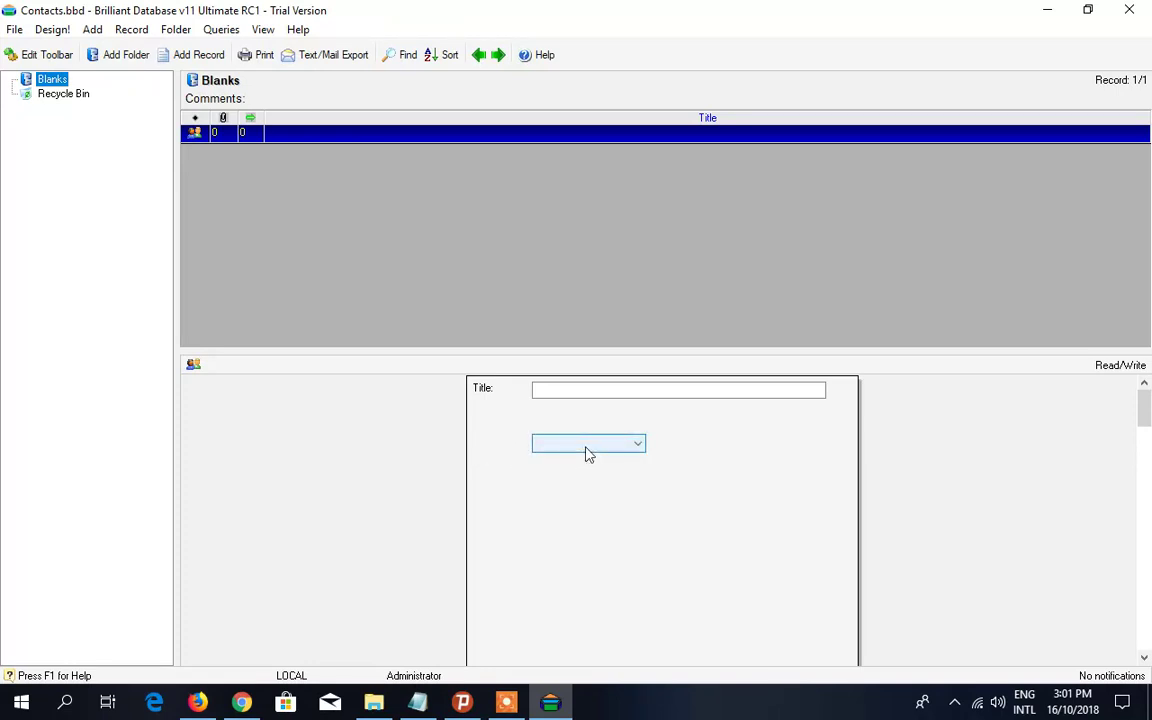
left_click(50, 30)
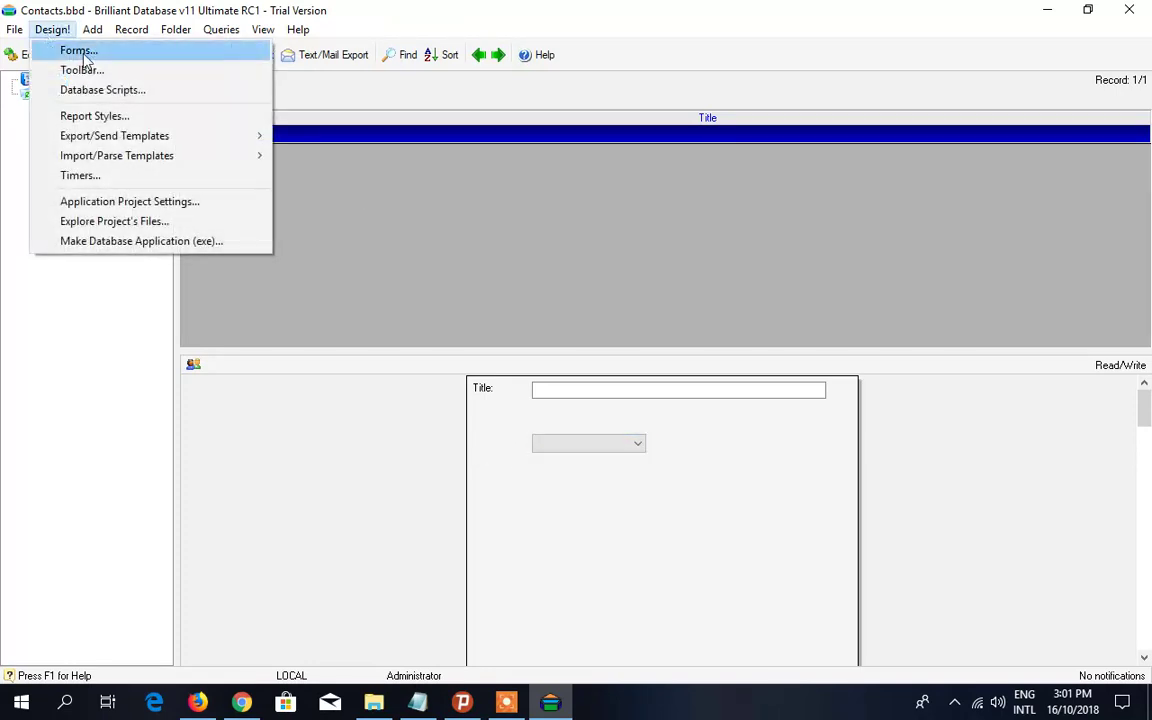
left_click(80, 50)
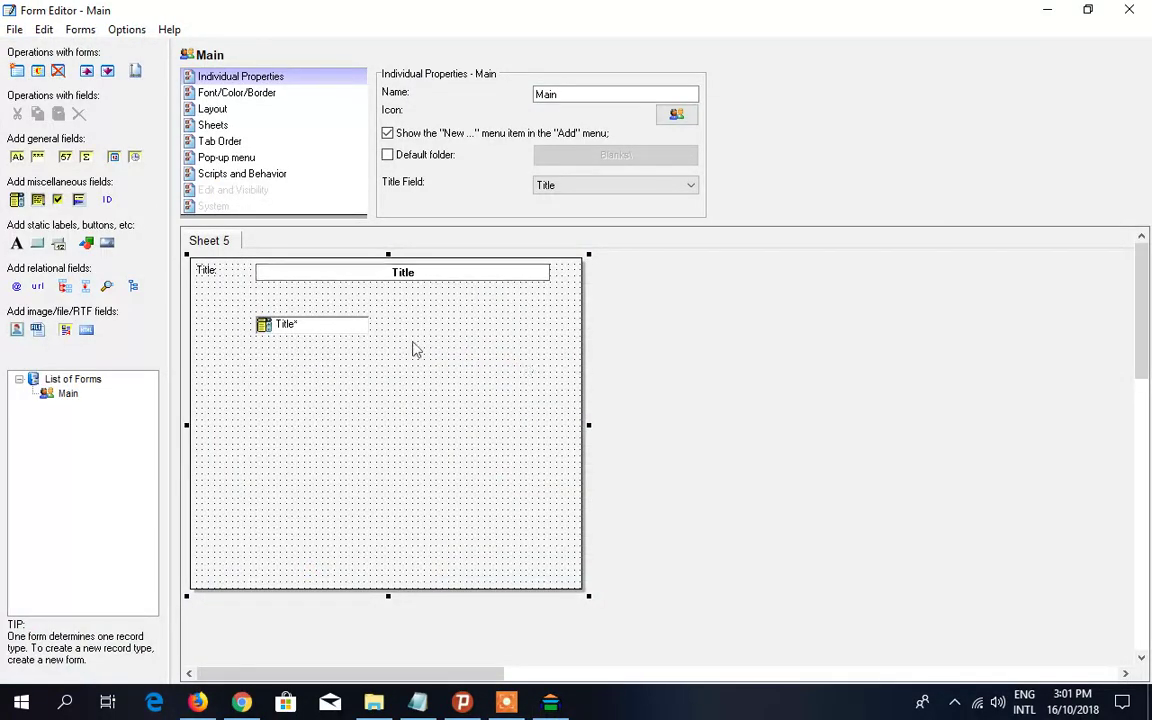
- Create a 'Title:' label for the Title drop-down and position it to the field's left
left_click(318, 335)
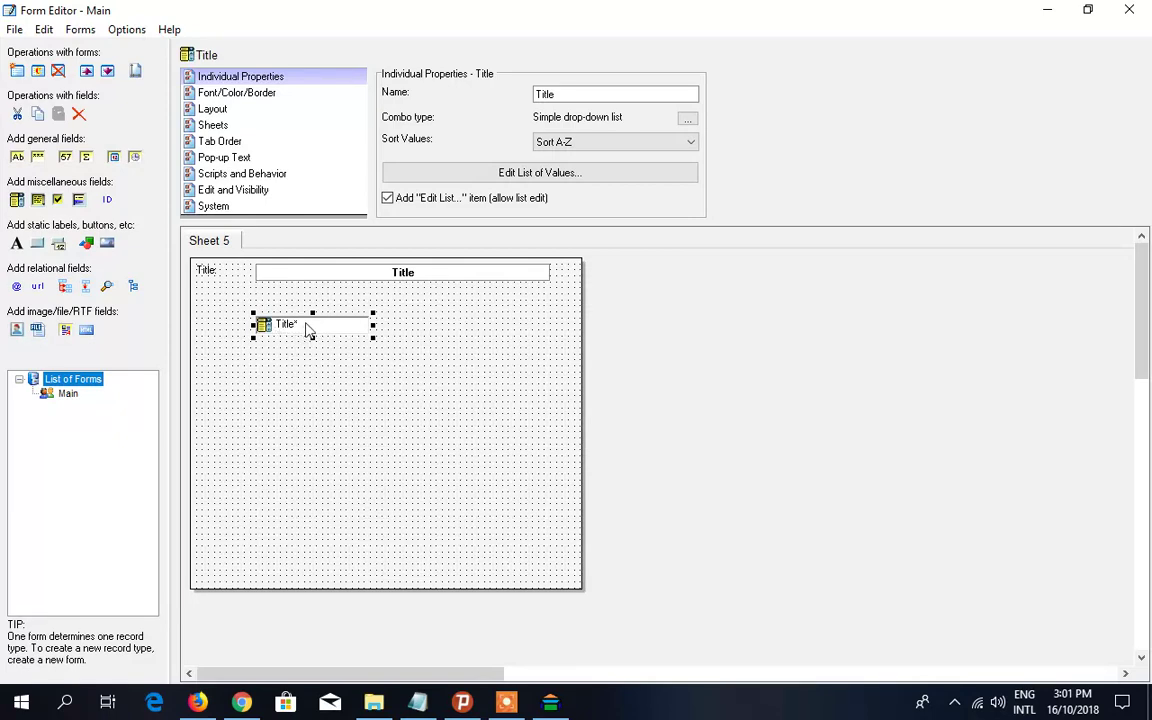
right_click(308, 333)
left_click(282, 328)
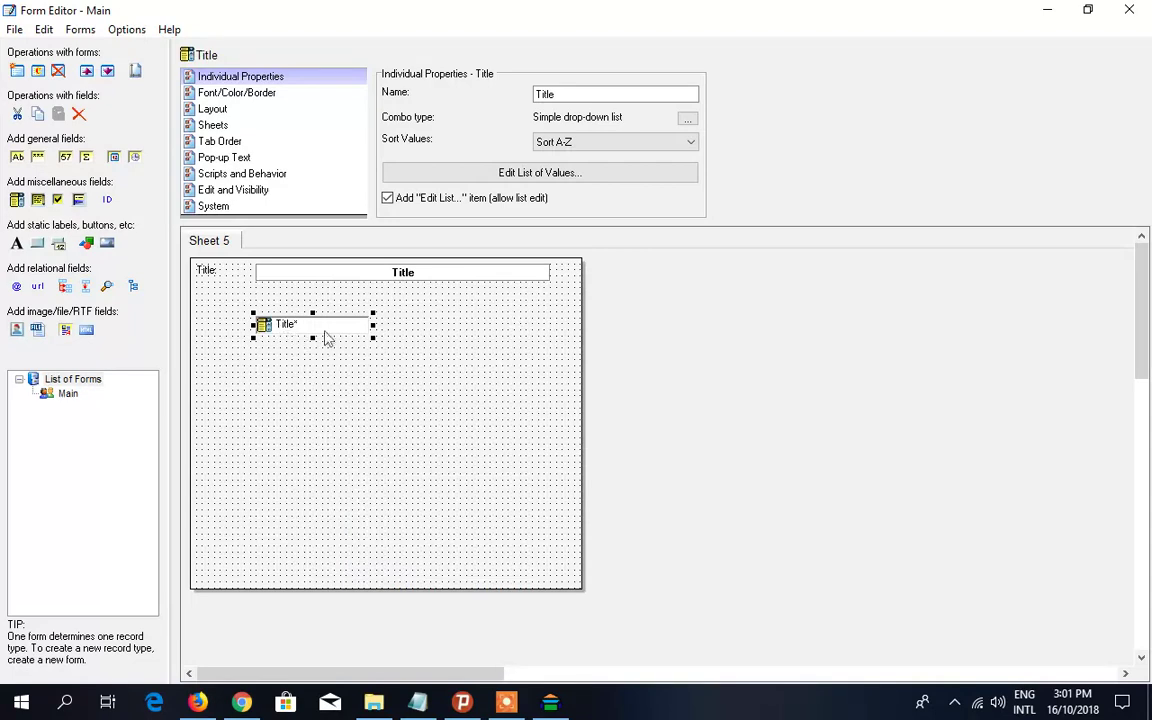
right_click(323, 332)
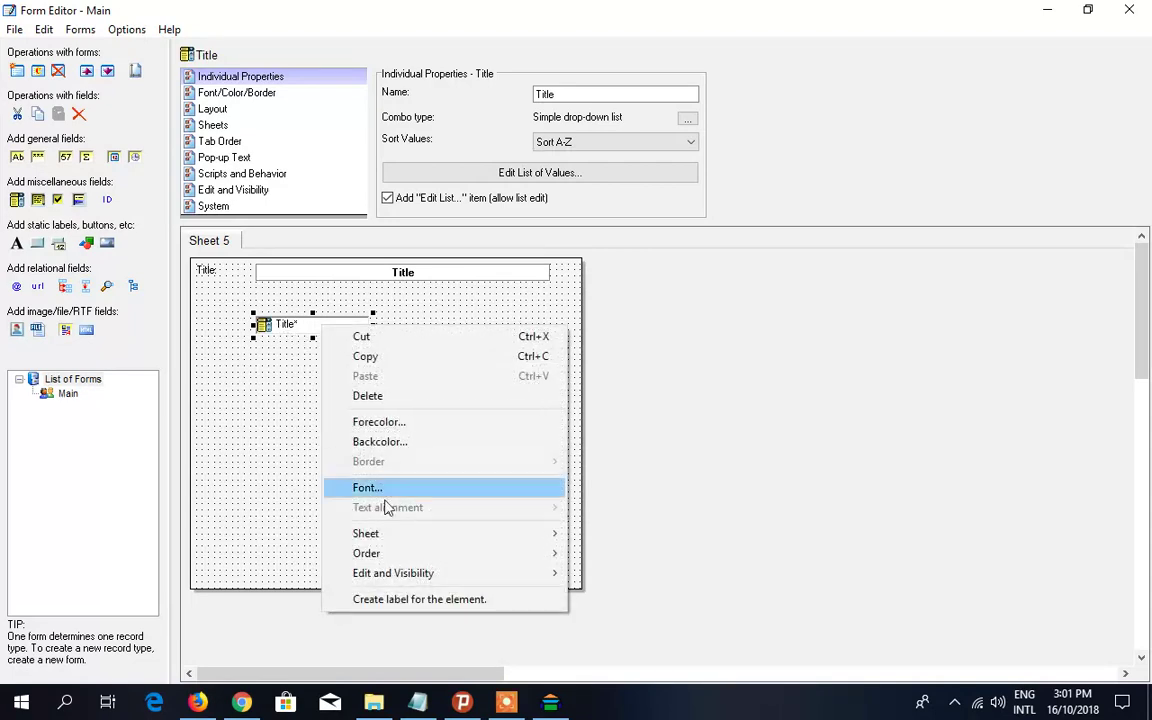
mouse_move(452, 547)
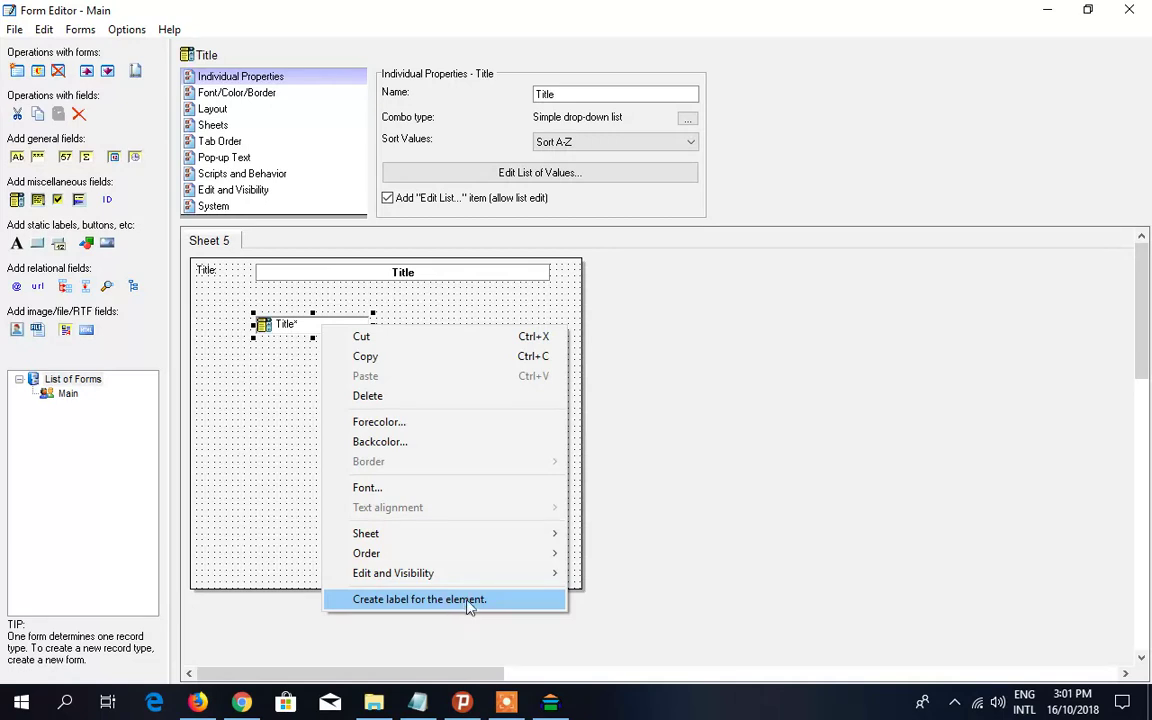
left_click(454, 600)
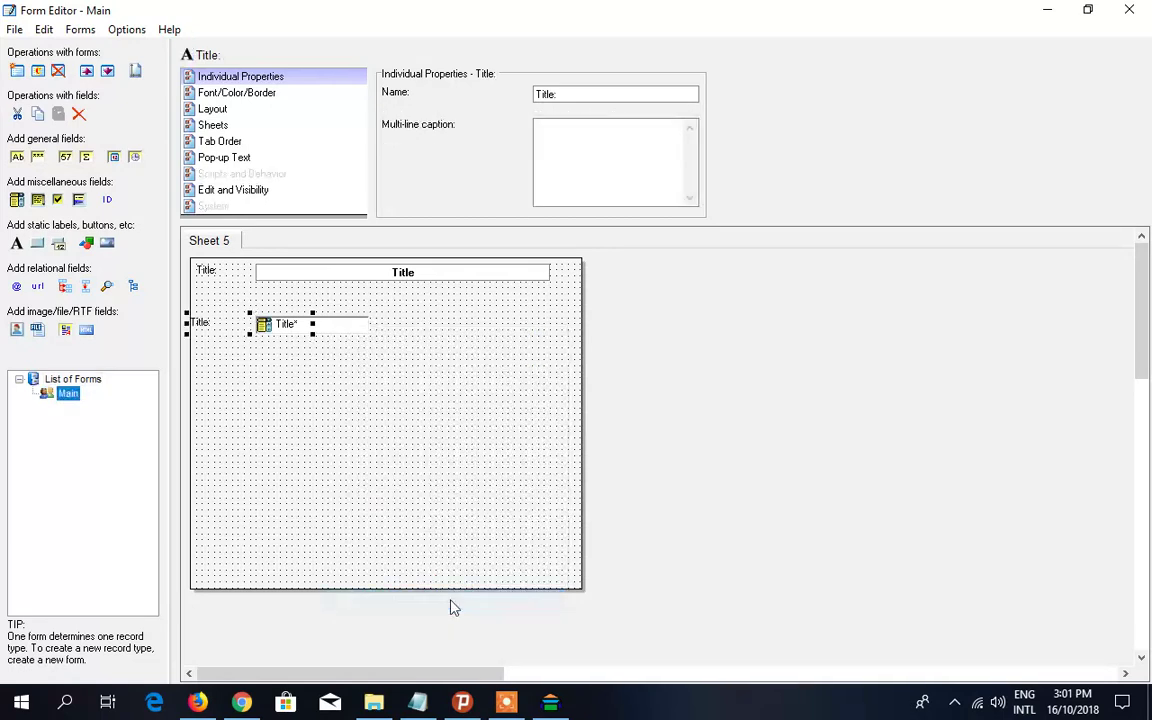
left_click_drag(201, 331, 213, 338)
left_click(240, 362)
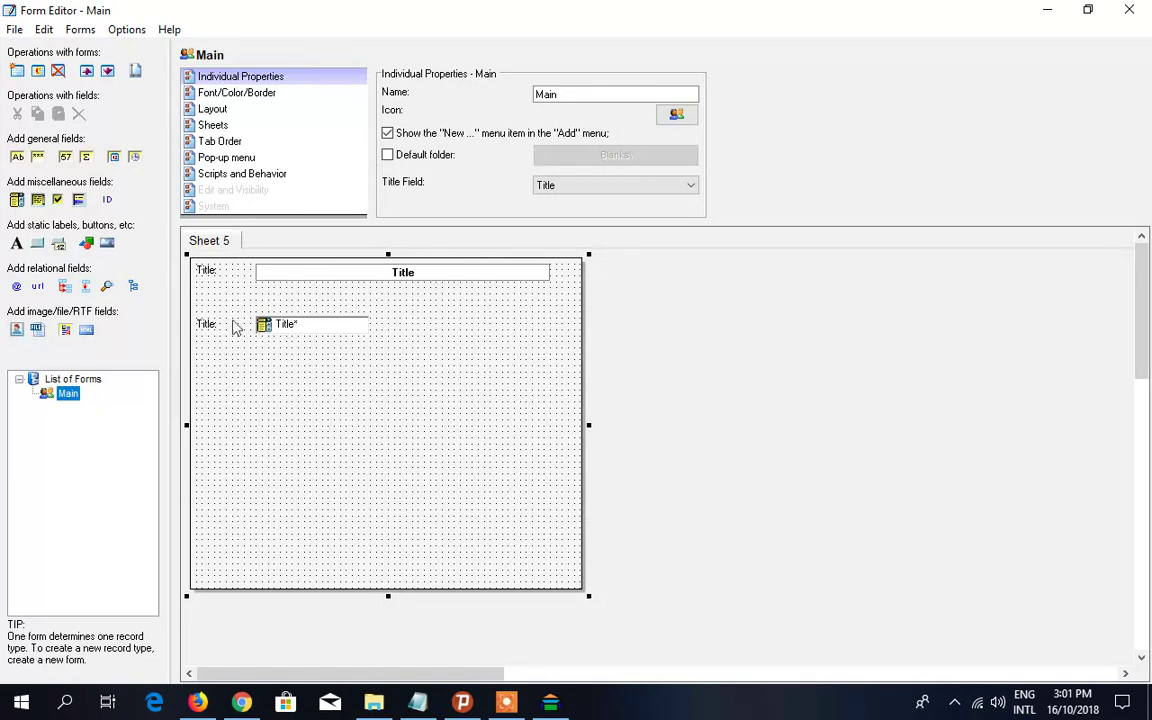
- Place a new static label, then drag the stray Title label aside and delete it
left_click(330, 336)
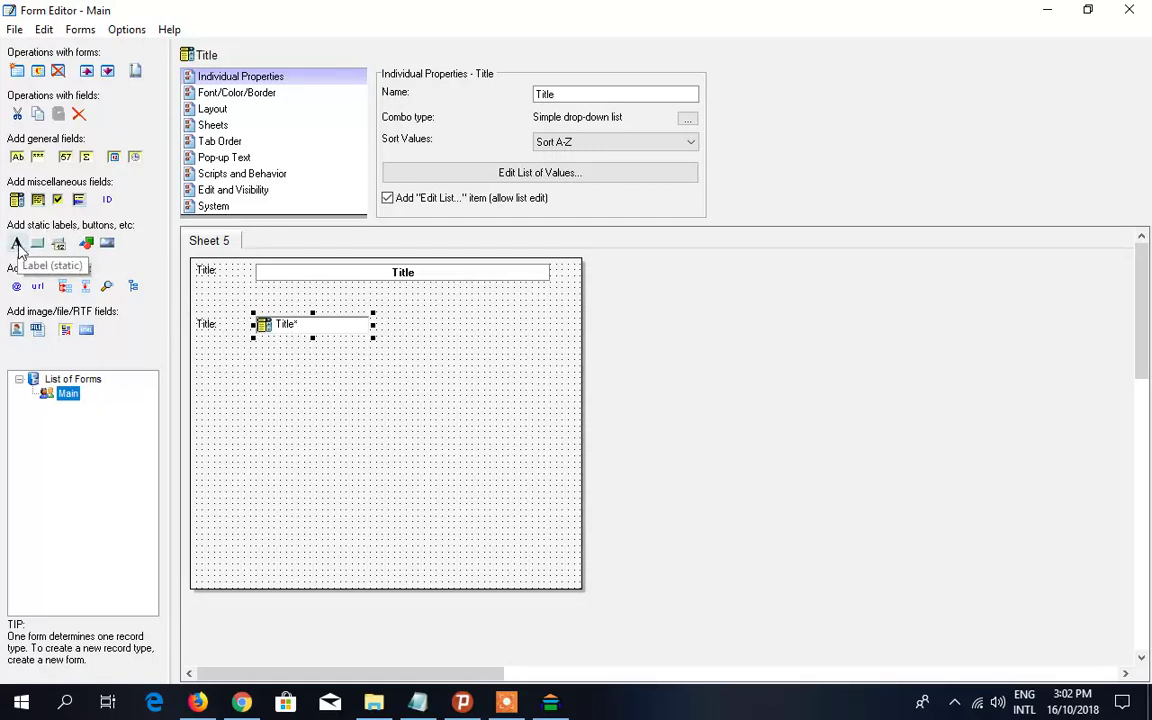
left_click(17, 245)
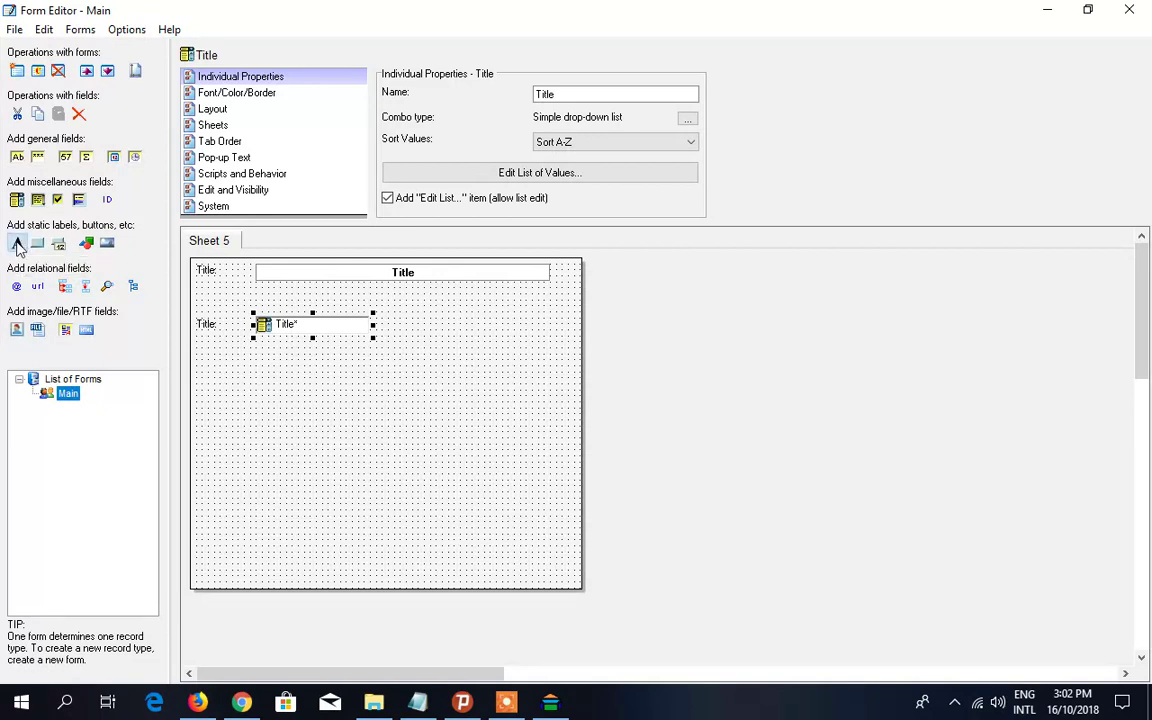
left_click(381, 291)
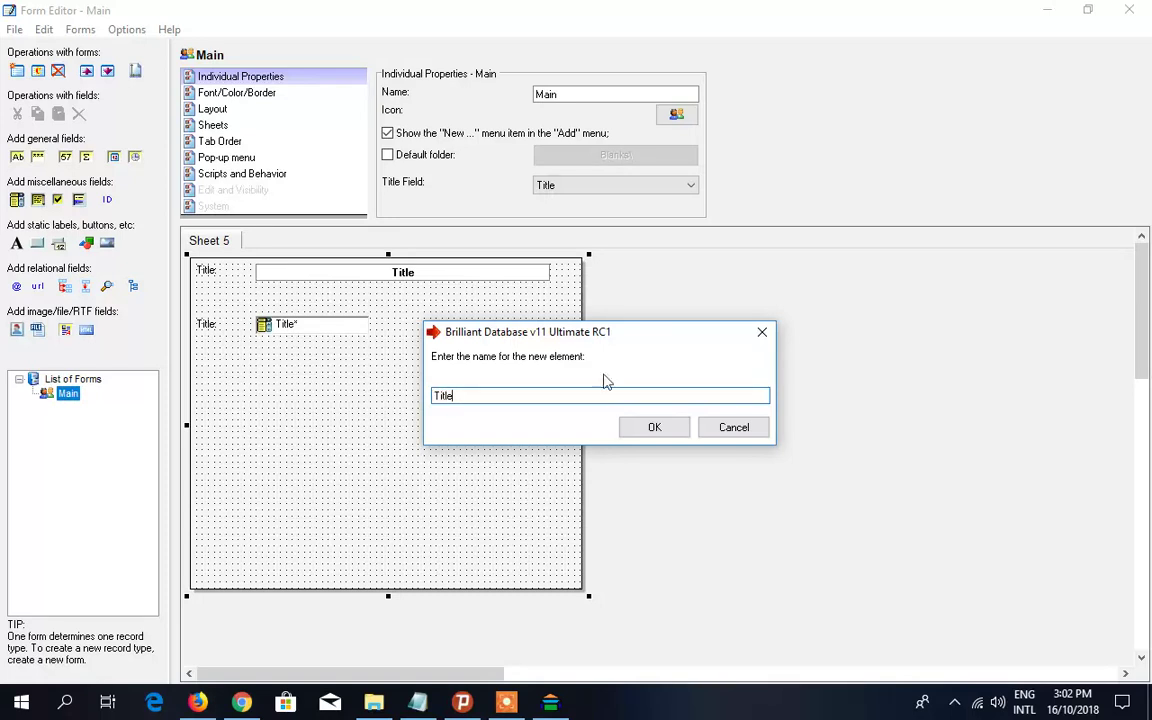
left_click(656, 427)
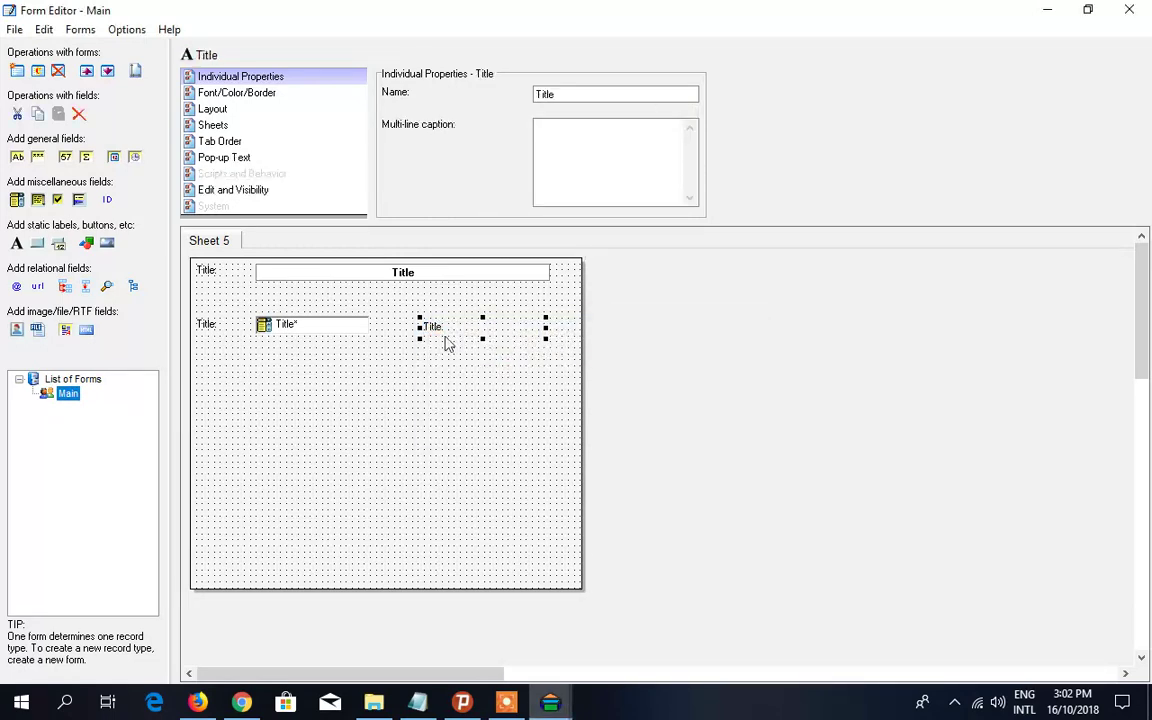
left_click_drag(476, 333, 408, 359)
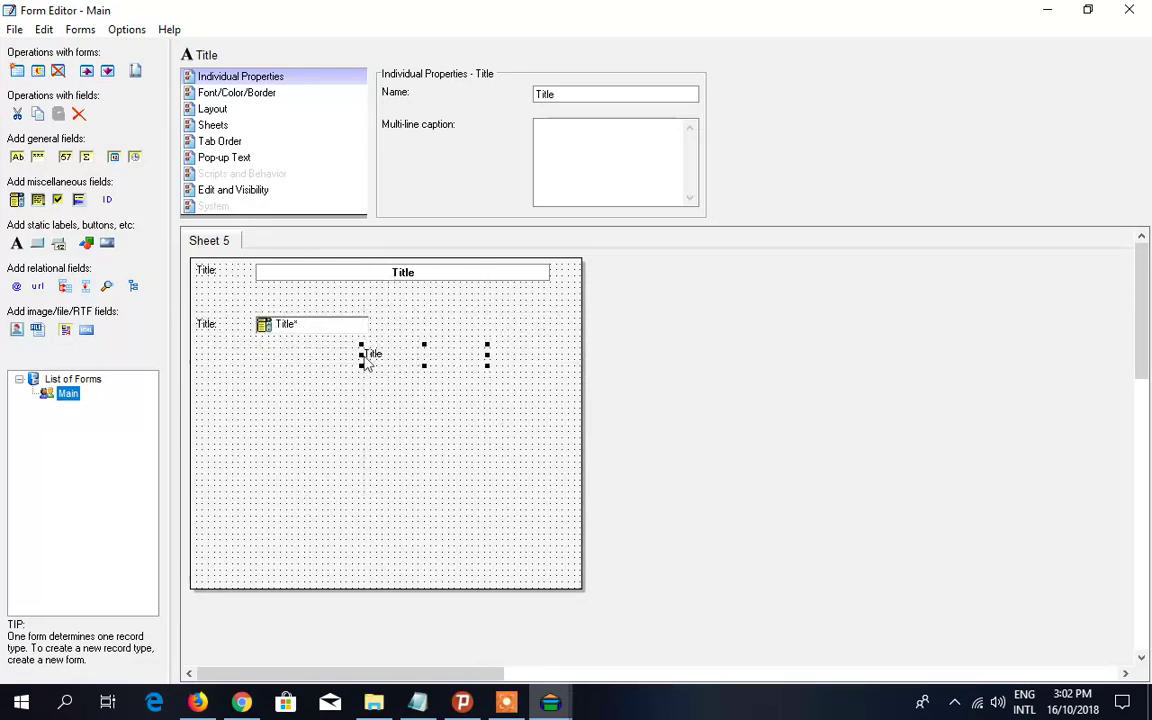
left_click(79, 113)
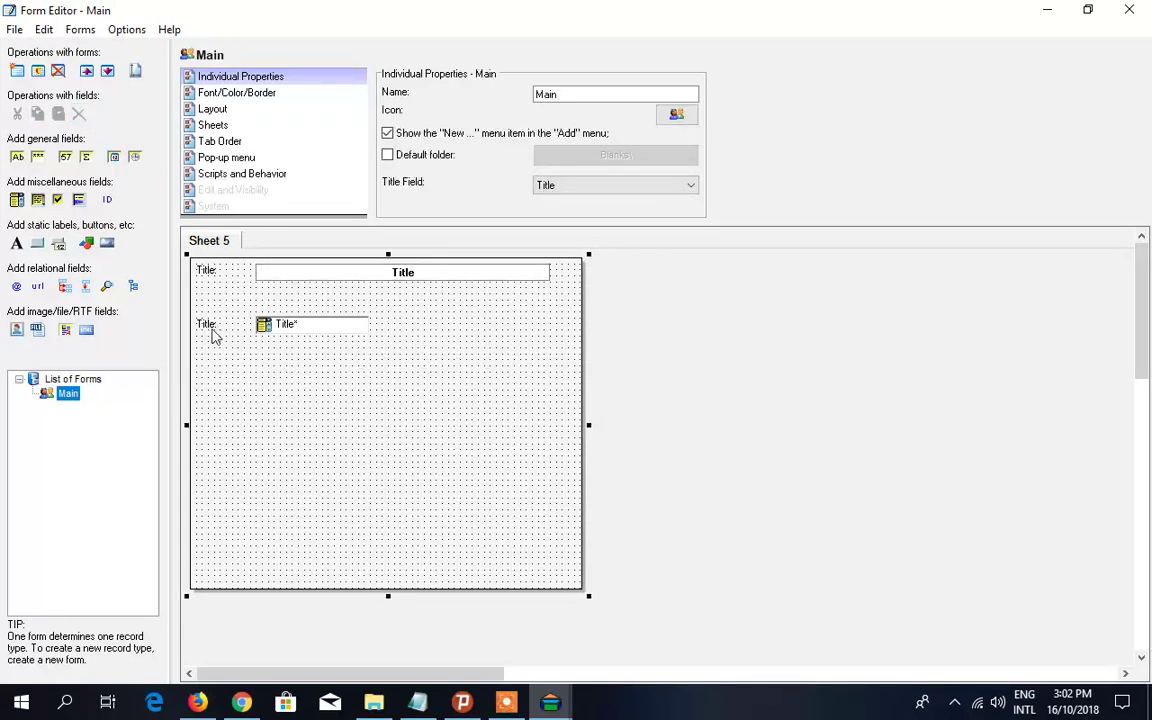
left_click(264, 327)
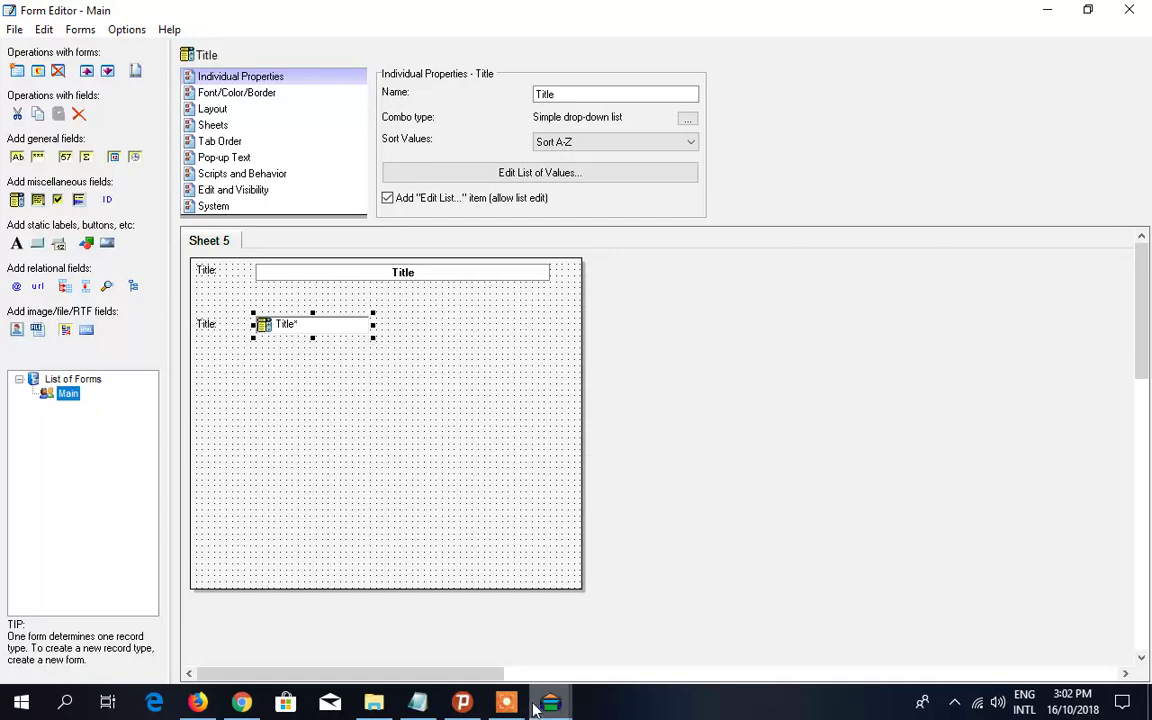
left_click(418, 703)
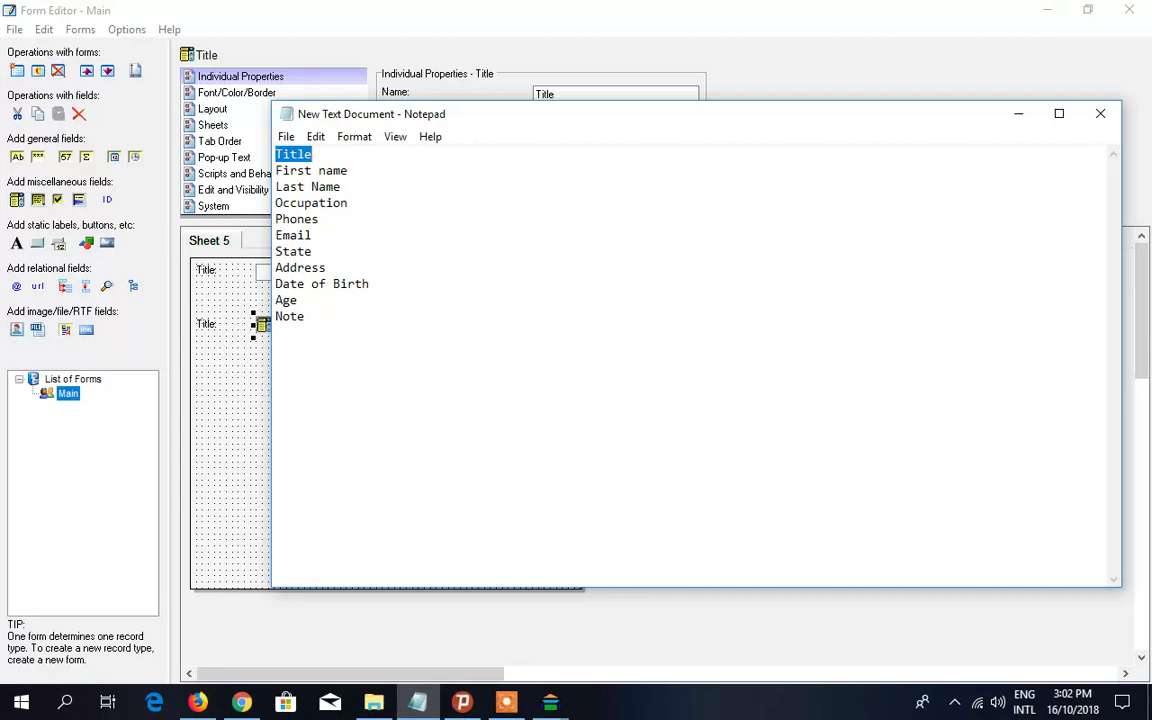
key("Down")
key("Home")
key("shift+End")
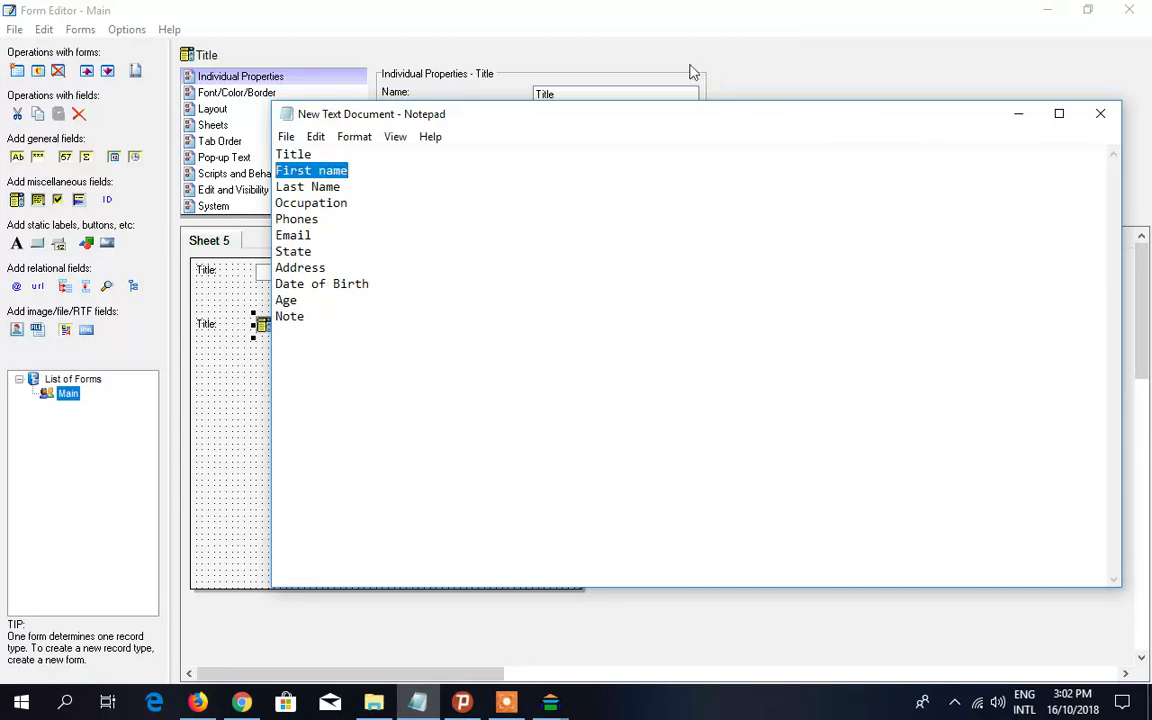
left_click(690, 72)
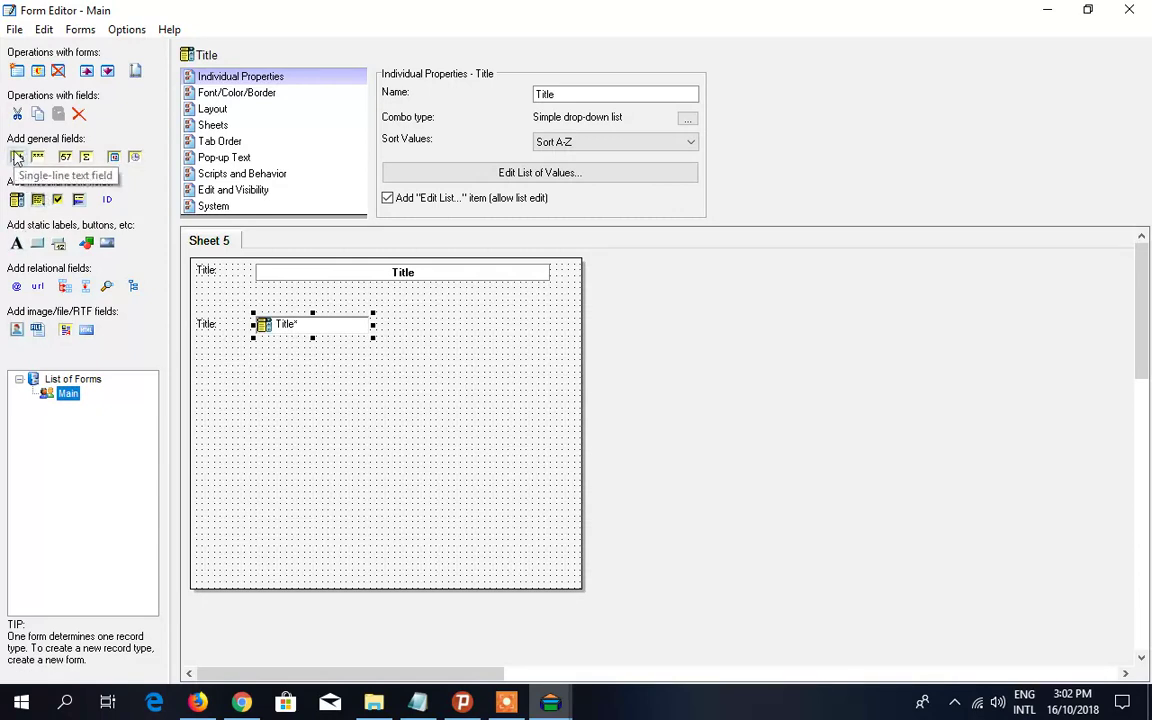
- Add a single-line text field named First Name just below the Title field
left_click(17, 157)
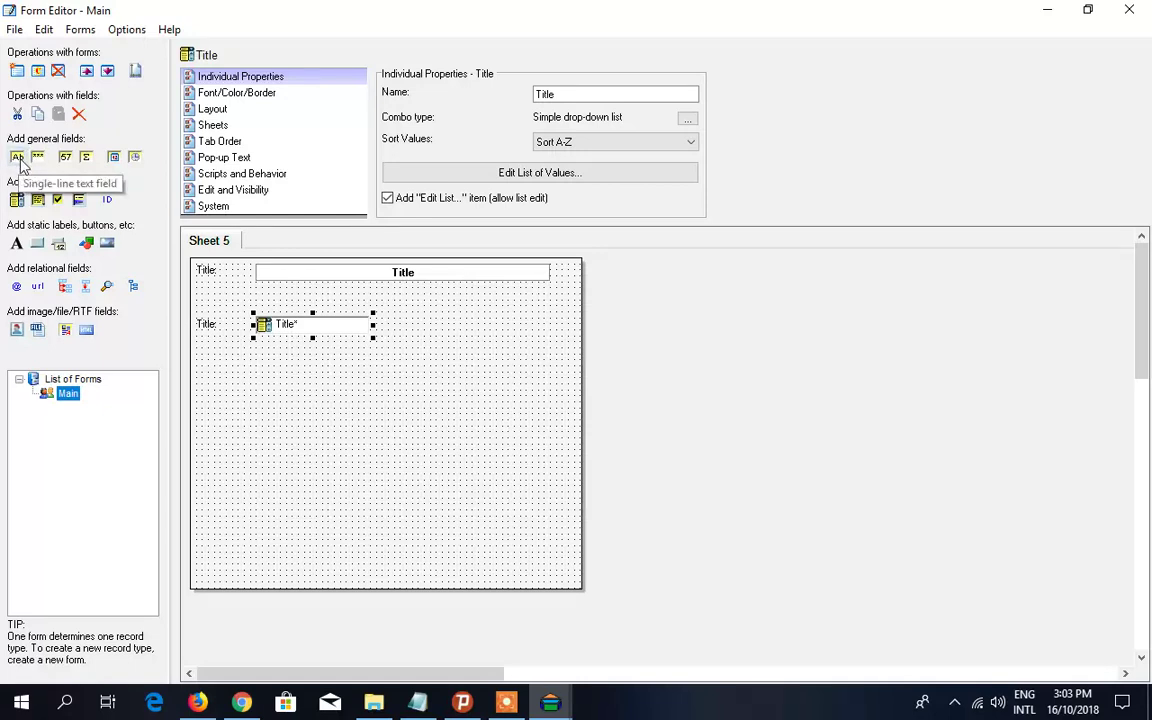
left_click(19, 160)
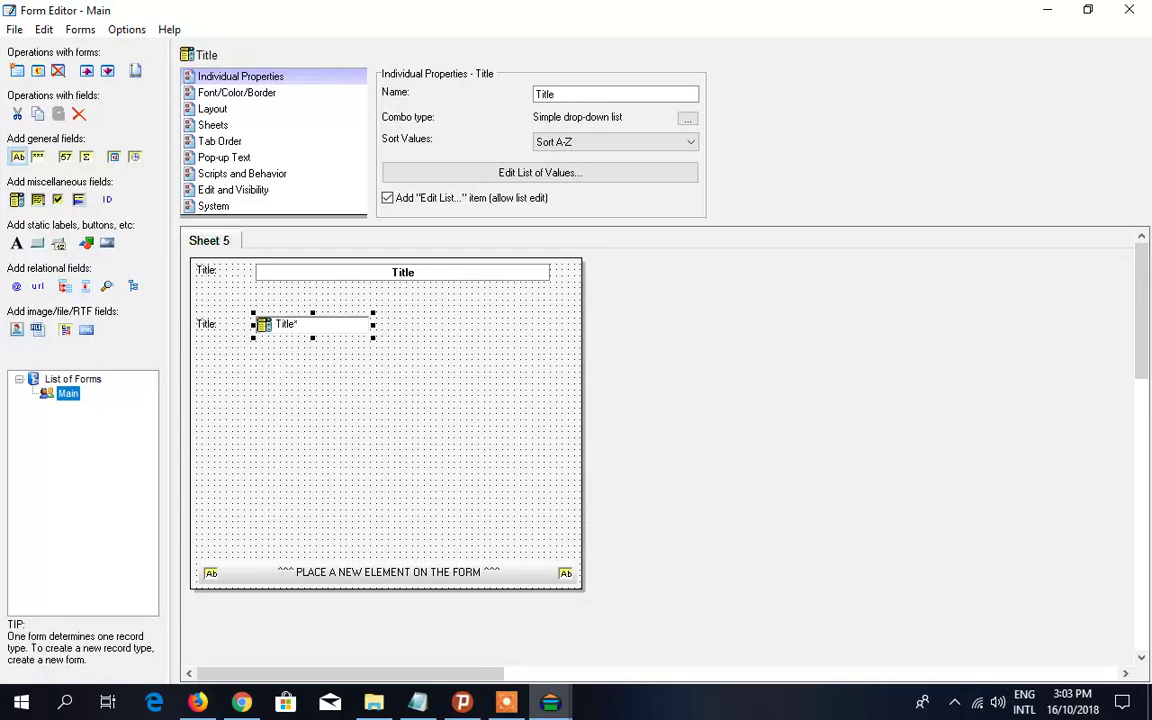
left_click(266, 364)
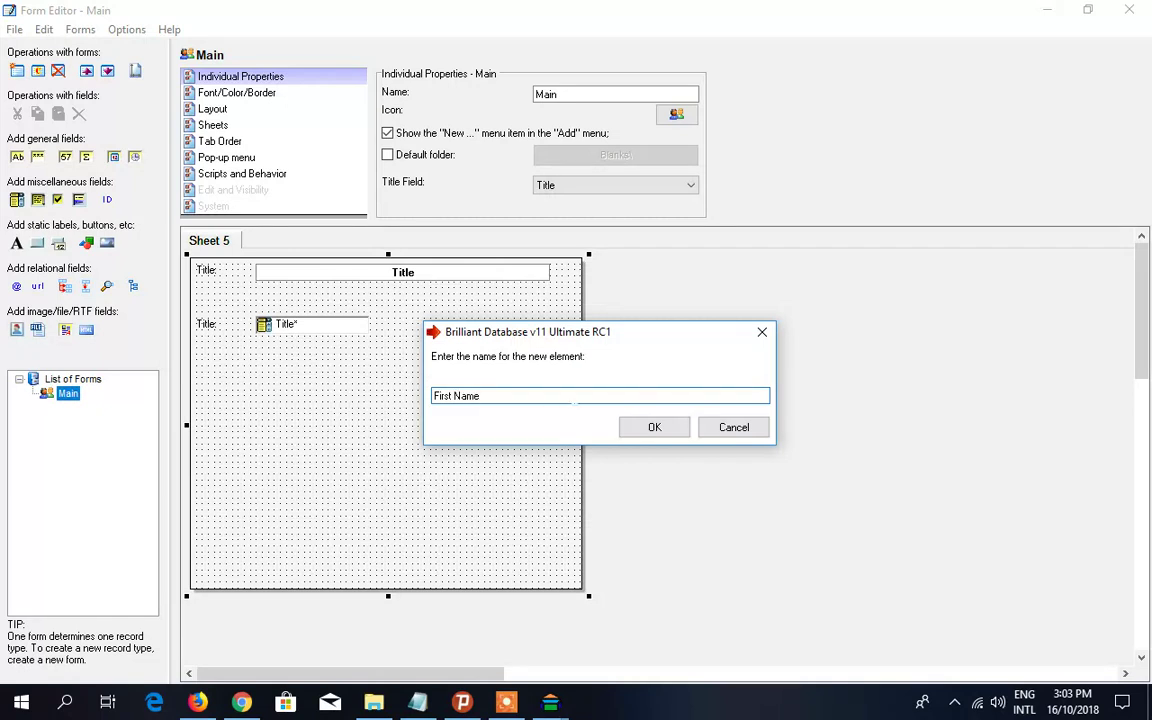
left_click(654, 430)
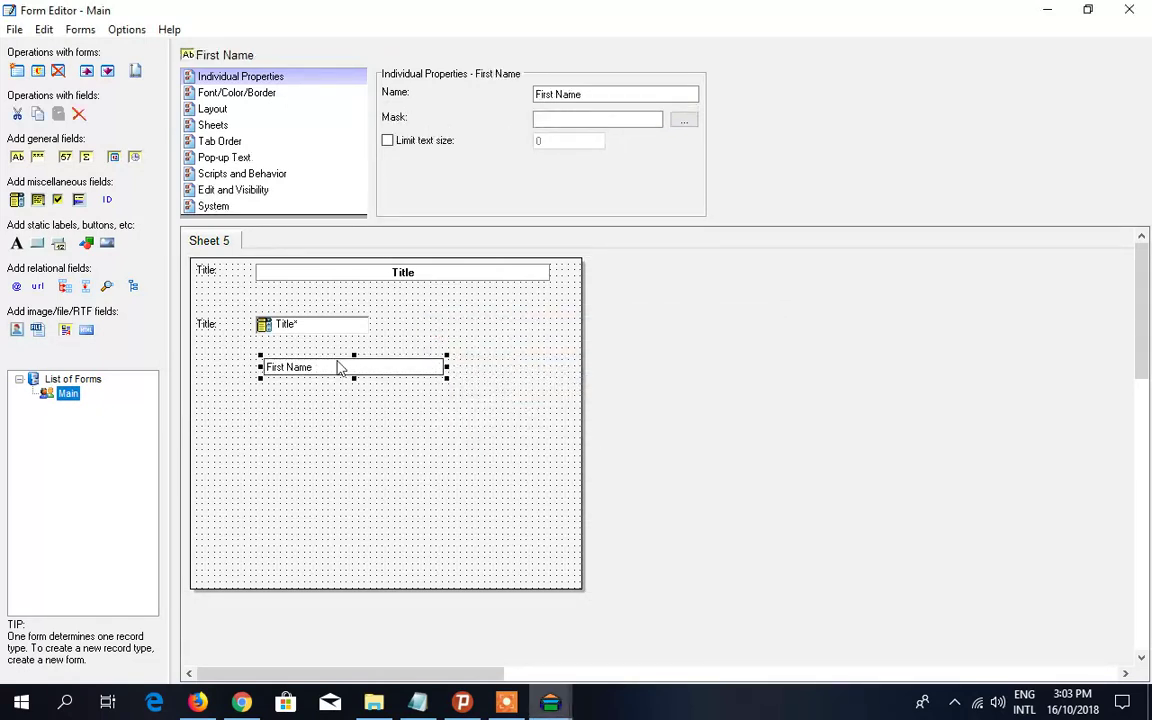
left_click_drag(340, 373, 334, 366)
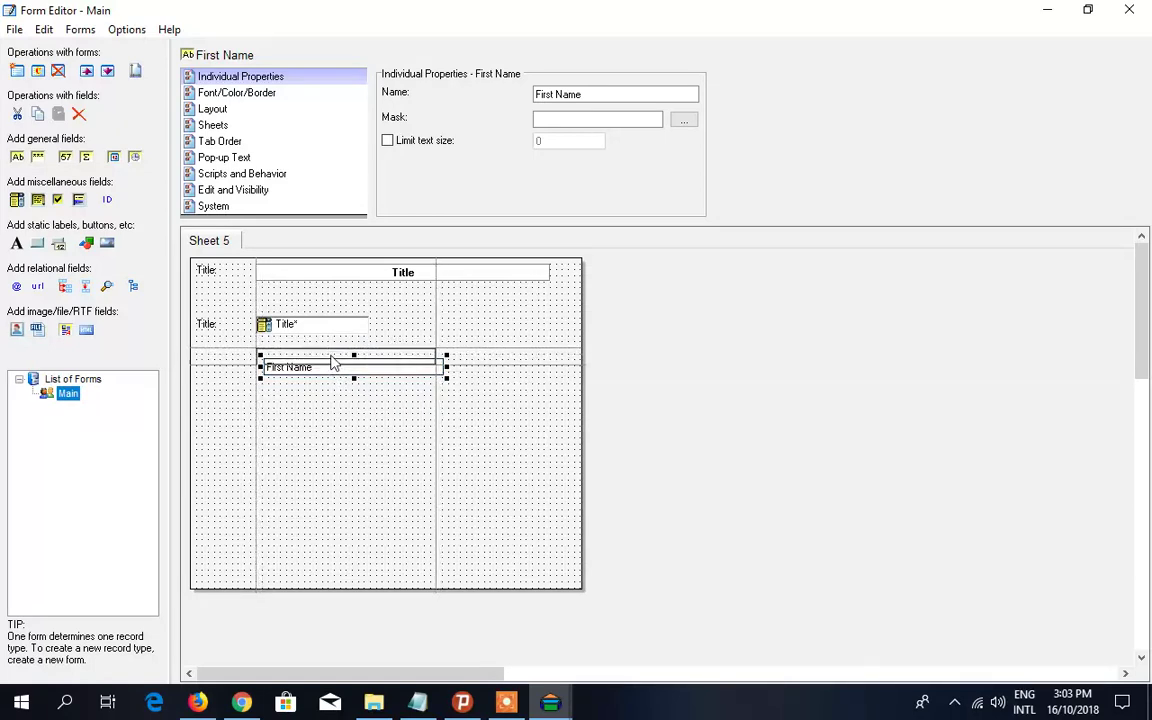
left_click_drag(334, 364, 334, 364)
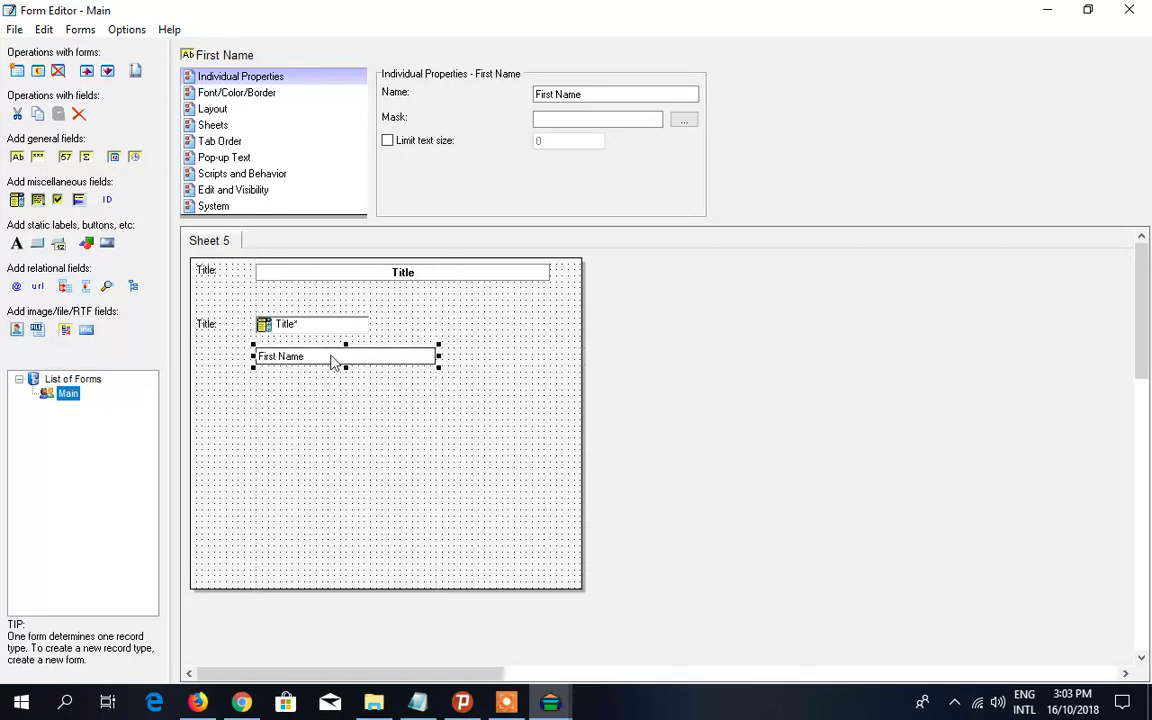
- Widen the Title drop-down to match the First Name field
left_click(354, 325, "shift")
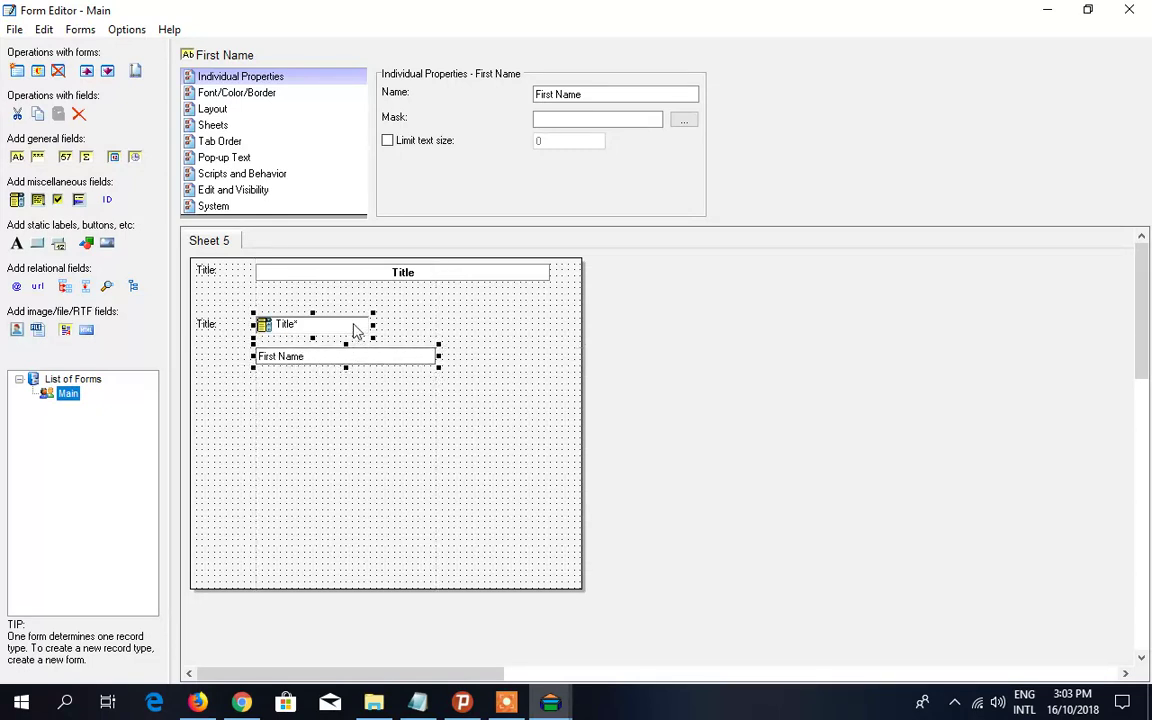
left_click(354, 330)
left_click_drag(376, 325, 442, 324)
- Create a 'First Name:' label and align it under the 'Title:' label
left_click(340, 366)
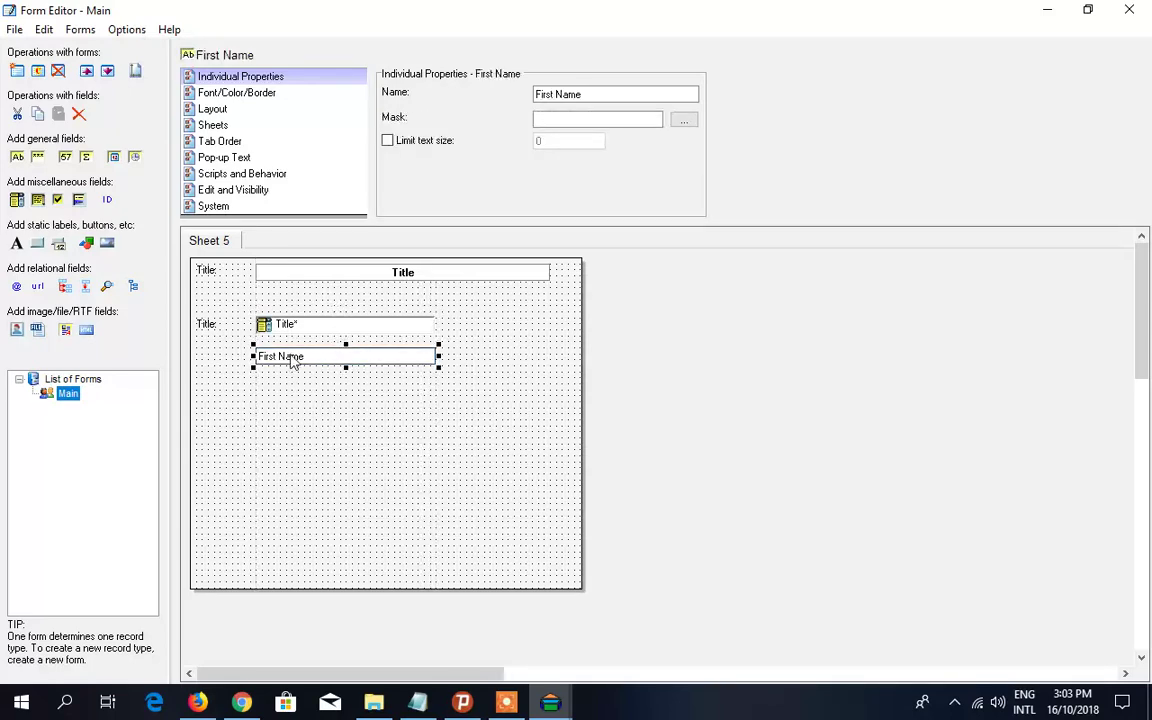
right_click(323, 358)
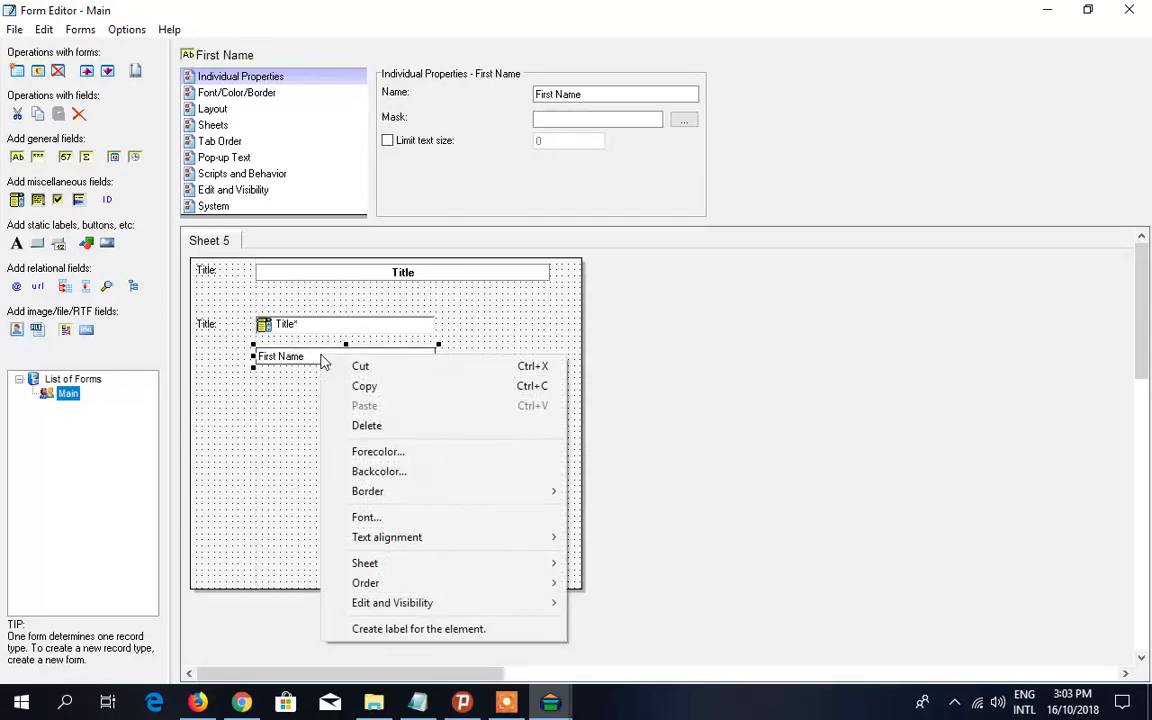
left_click(404, 629)
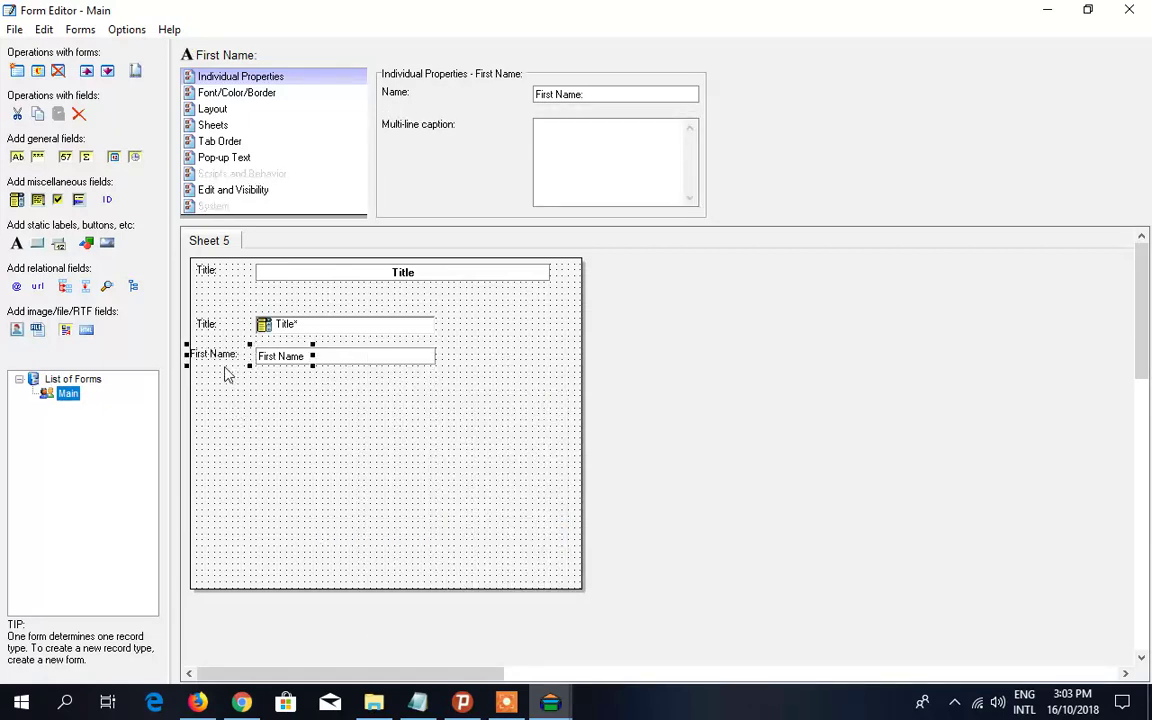
left_click_drag(220, 362, 223, 365)
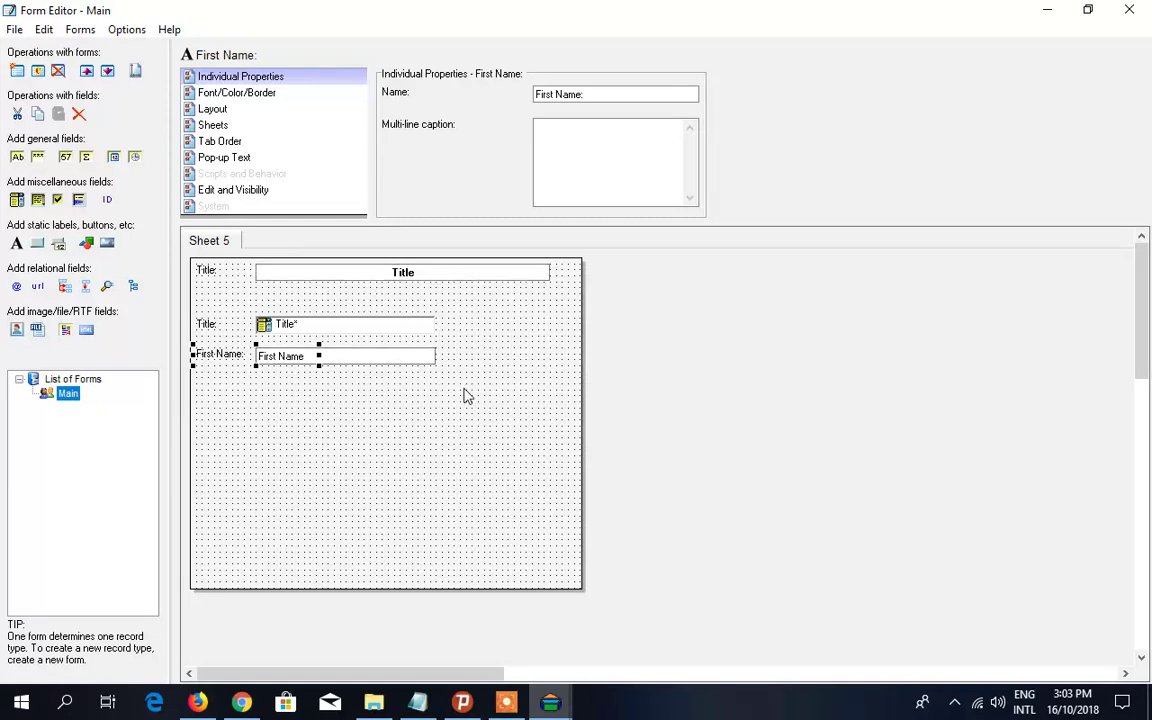
- Delete the top Title text field, accepting the data-loss warning, and its leftover 'Title:' label
left_click(345, 276)
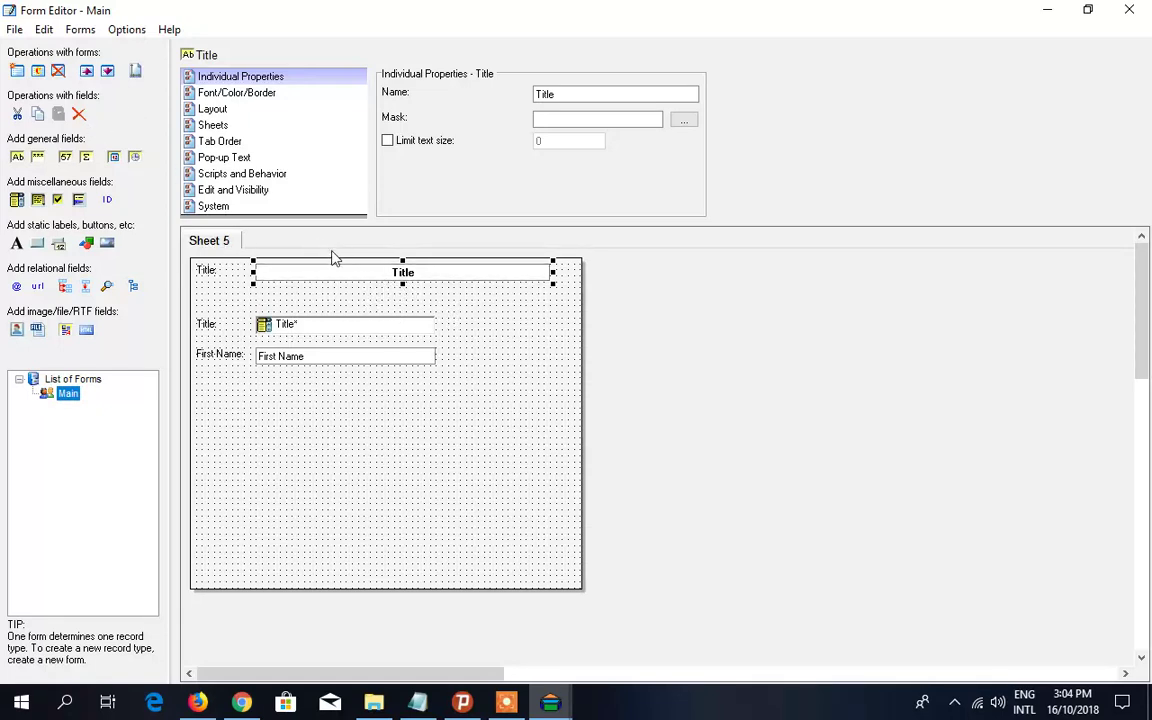
left_click(79, 113)
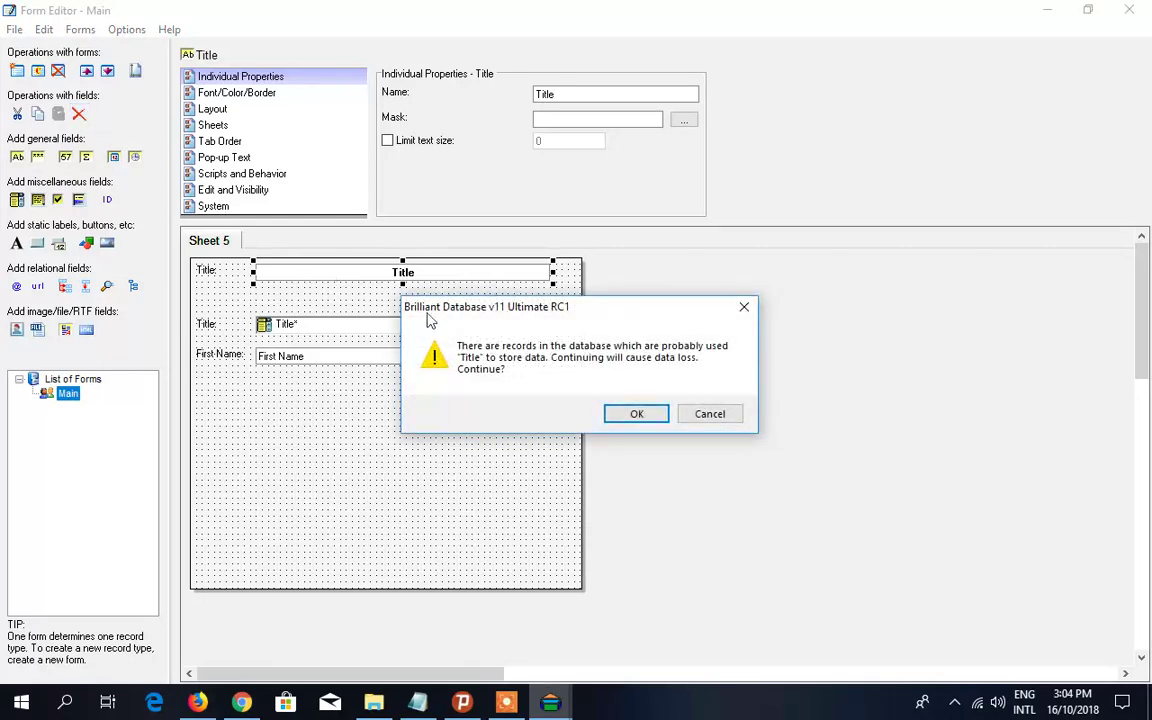
left_click(630, 413)
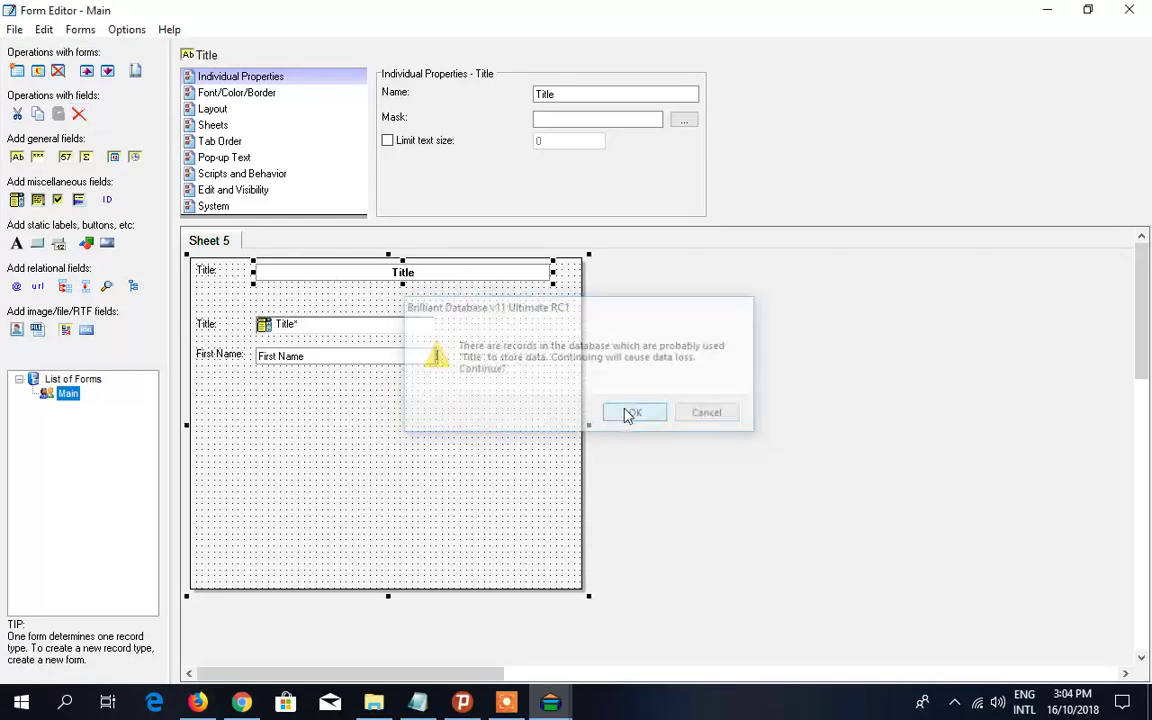
left_click(205, 272)
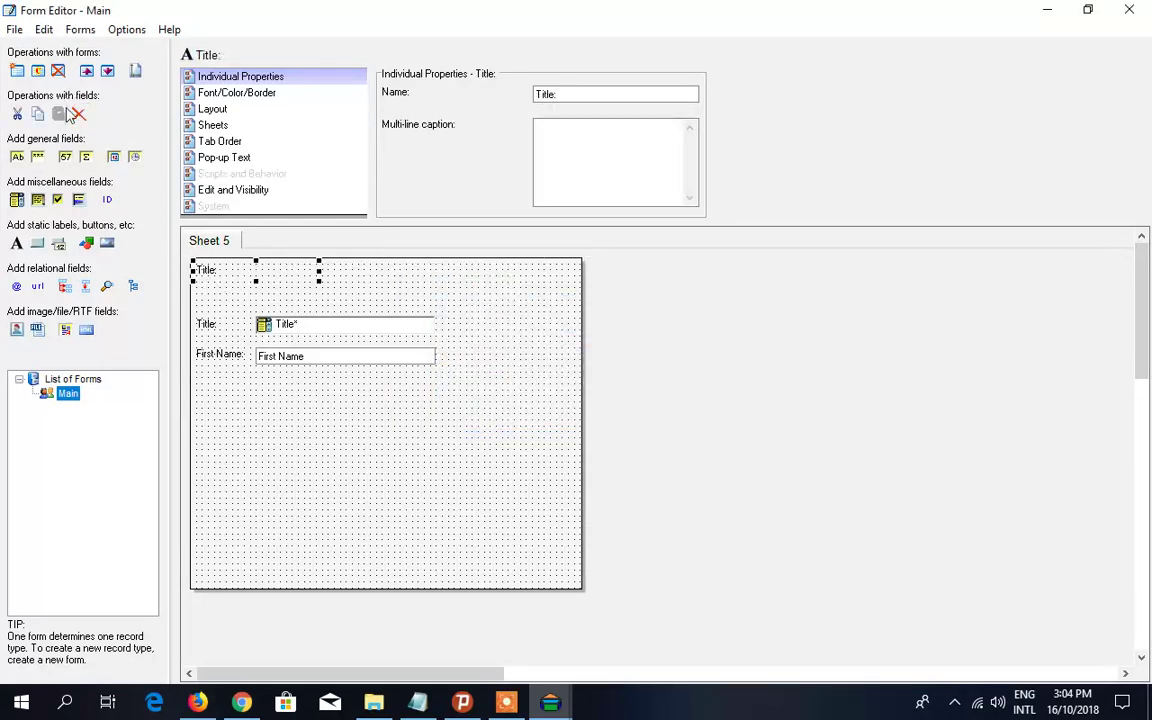
left_click(79, 114)
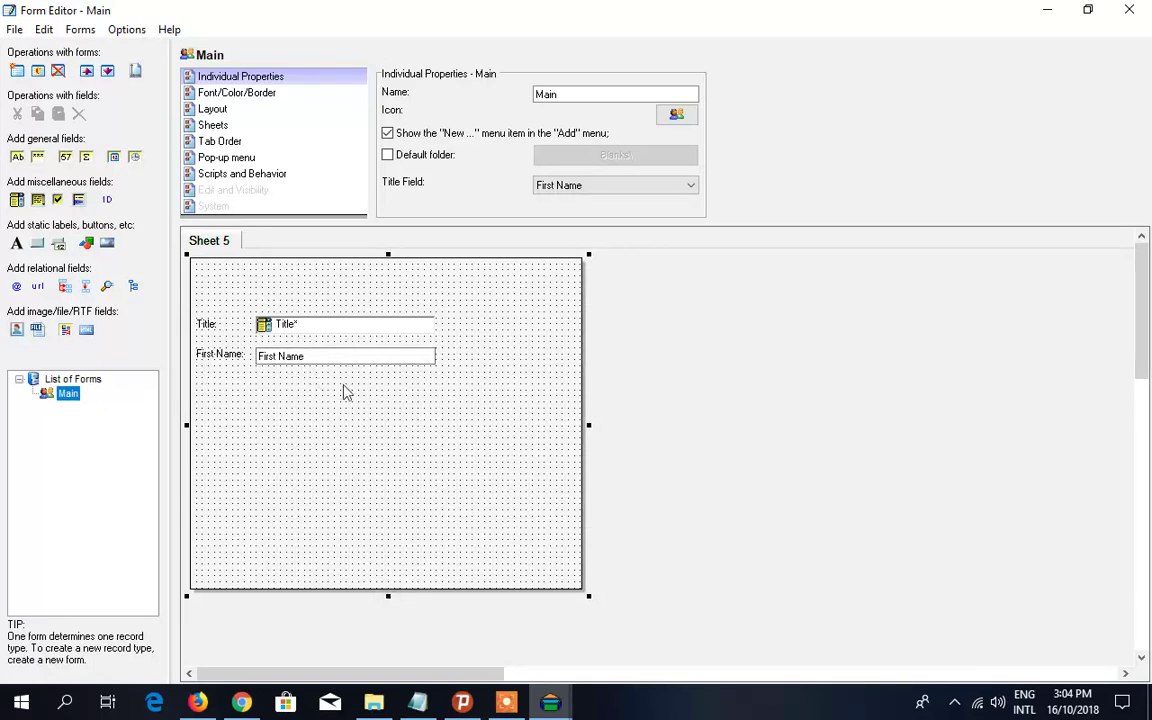
- Add a single-line text field named Last Name and position it under First Name
left_click(424, 703)
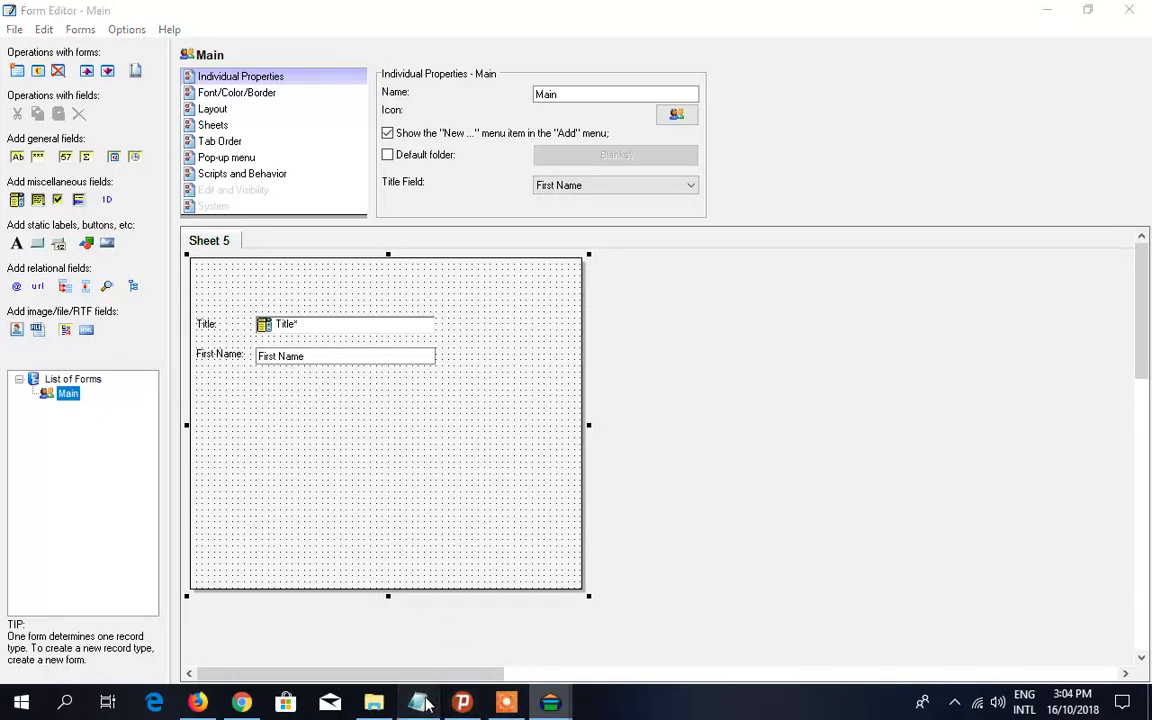
left_click_drag(341, 187, 301, 187)
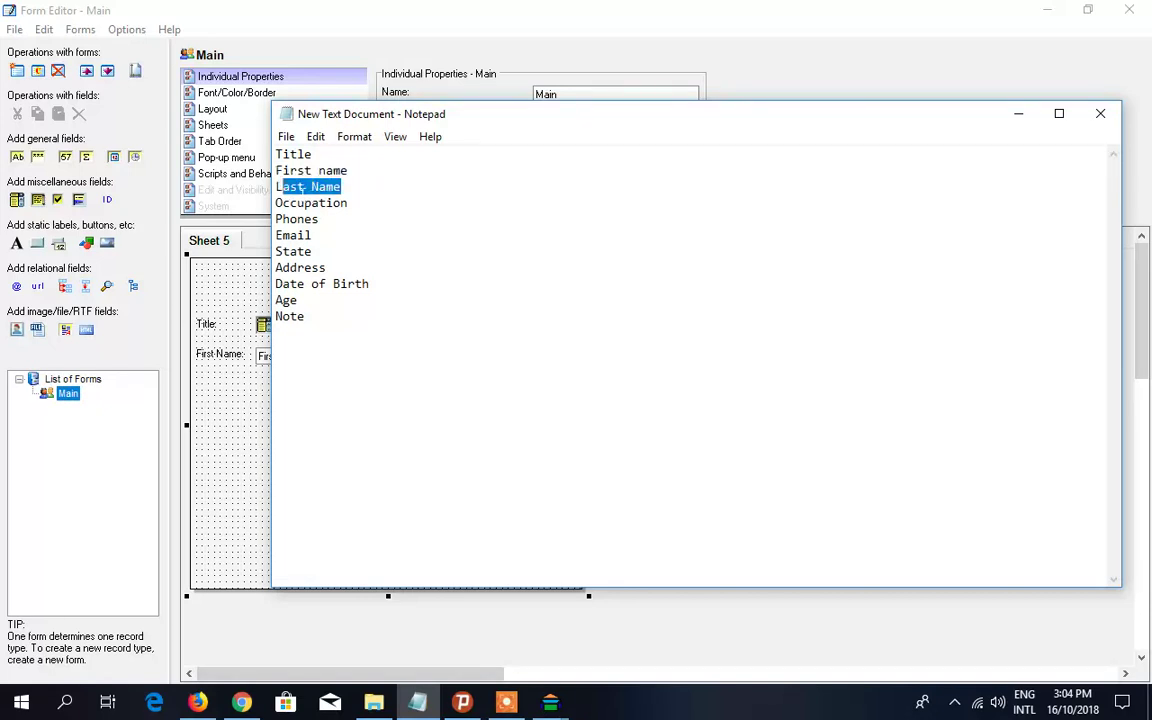
left_click(217, 352)
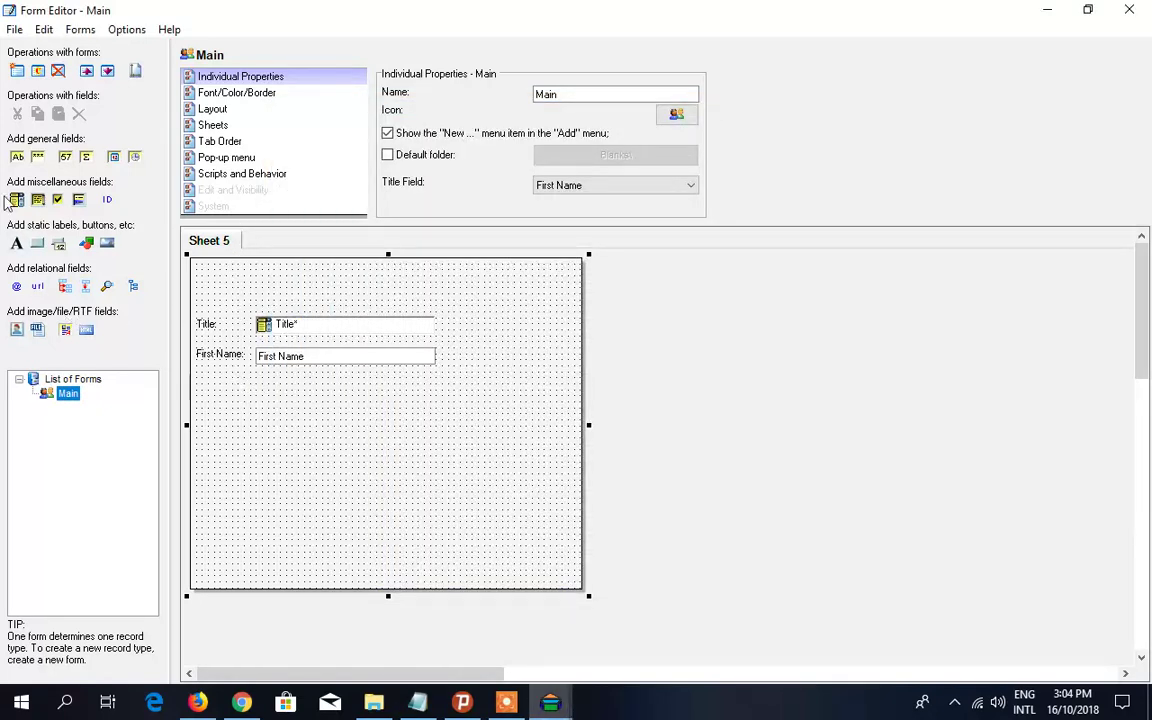
left_click(17, 158)
left_click(262, 397)
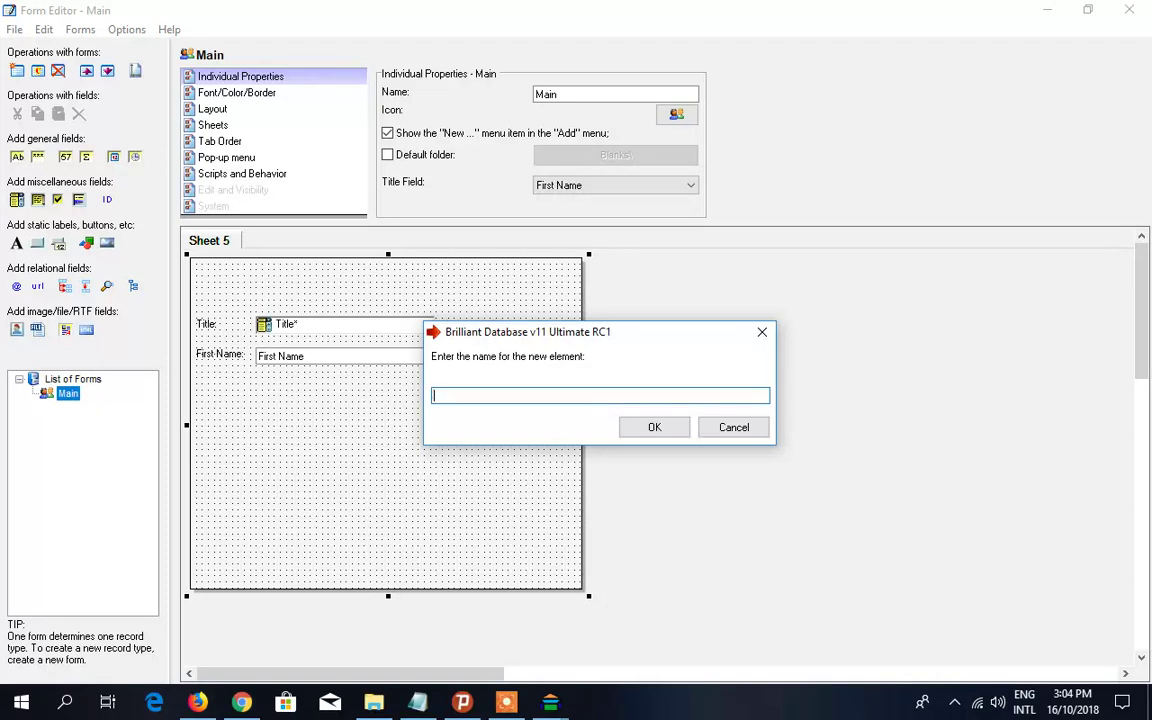
type("Last Name")
left_click(655, 432)
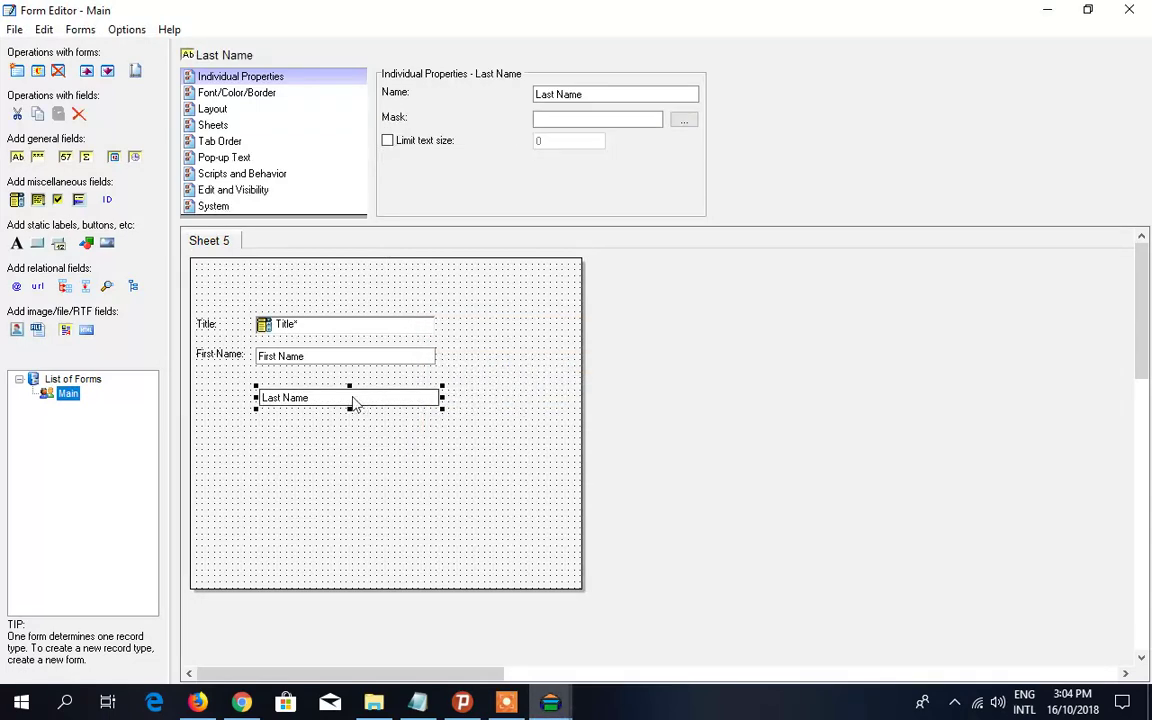
left_click_drag(355, 403, 350, 391)
- Create a 'Last Name:' label for the field and align it with the other labels
right_click(308, 392)
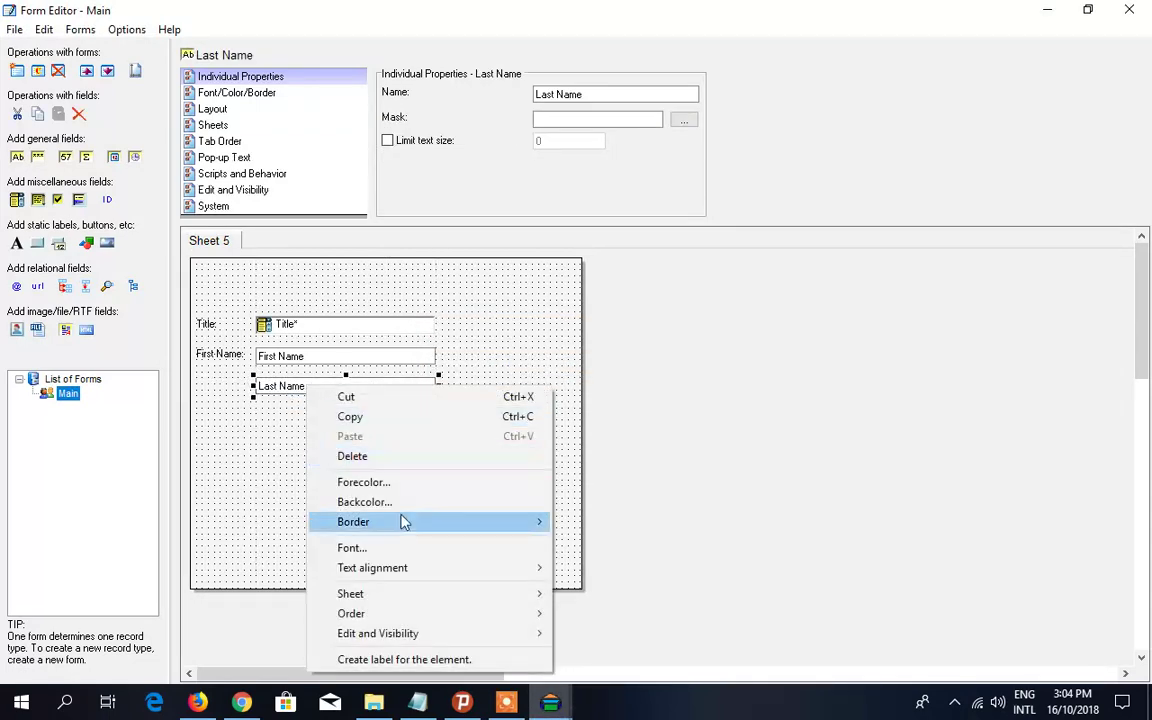
left_click(473, 659)
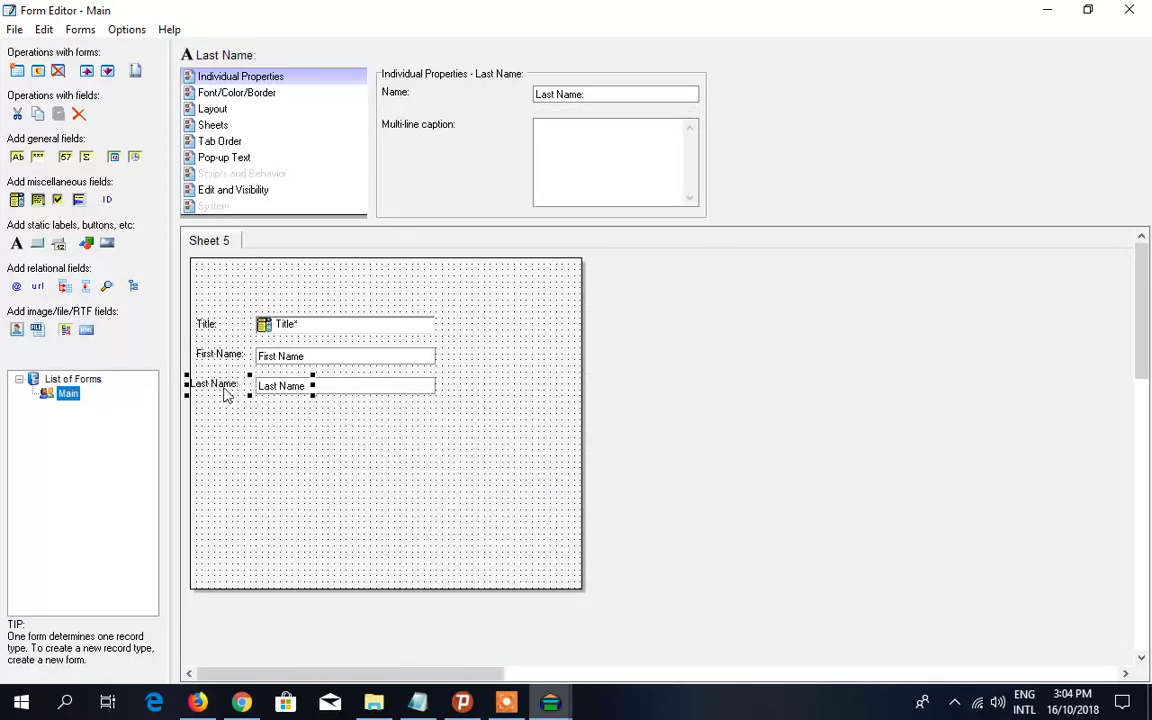
left_click_drag(226, 395, 225, 391)
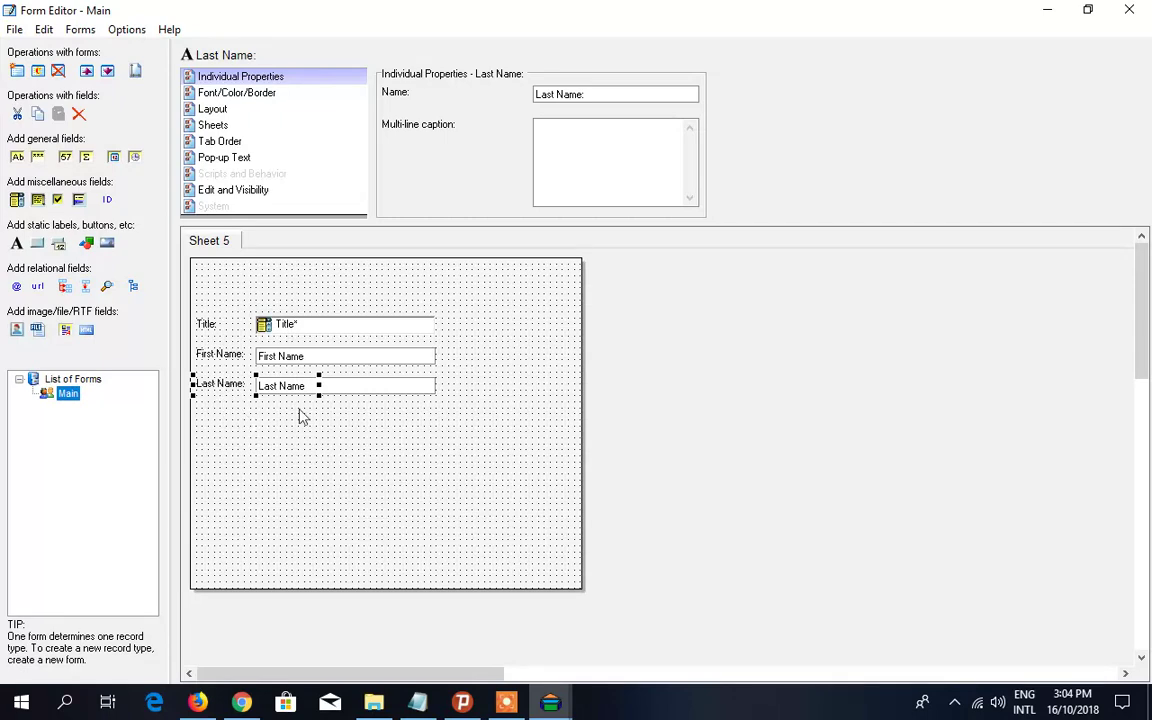
- Select the next field name, Occupation, from the field name list
left_click(418, 702)
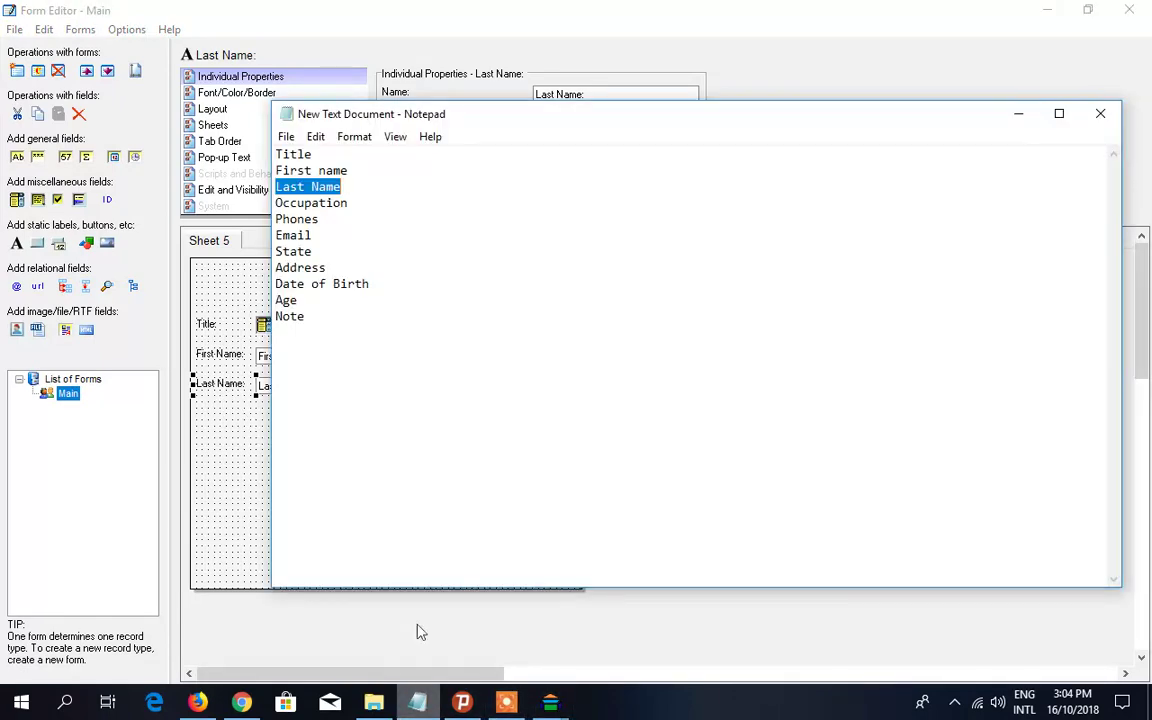
left_click_drag(348, 203, 247, 190)
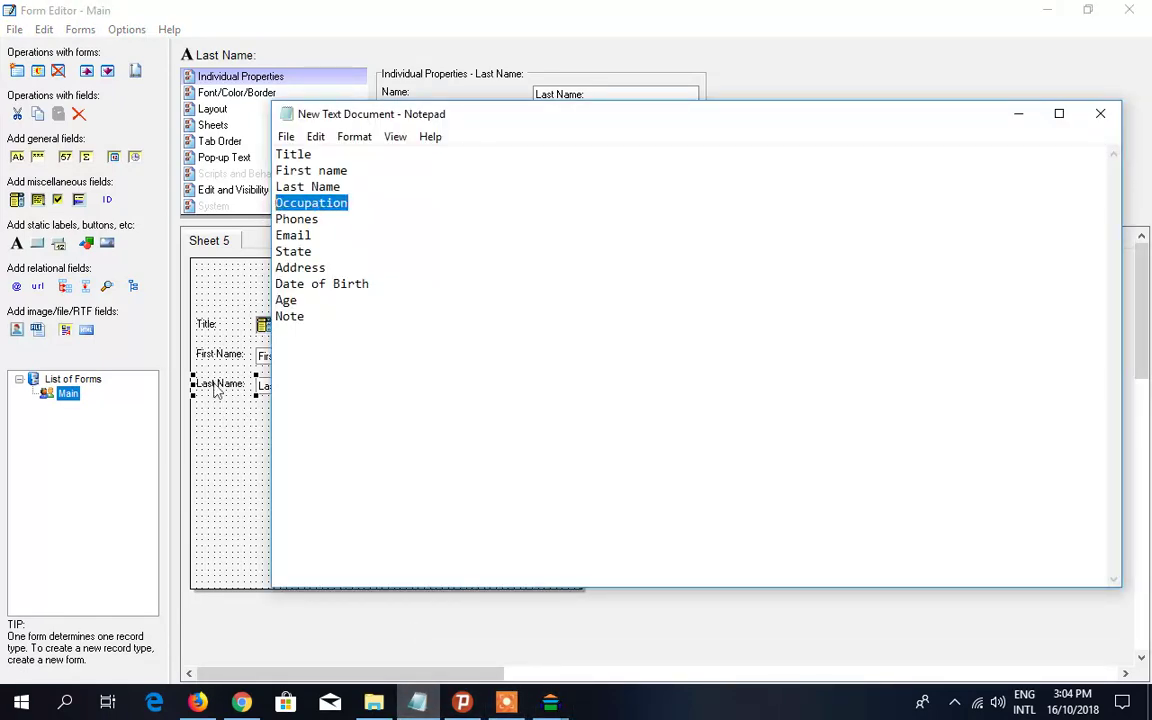
left_click(262, 485)
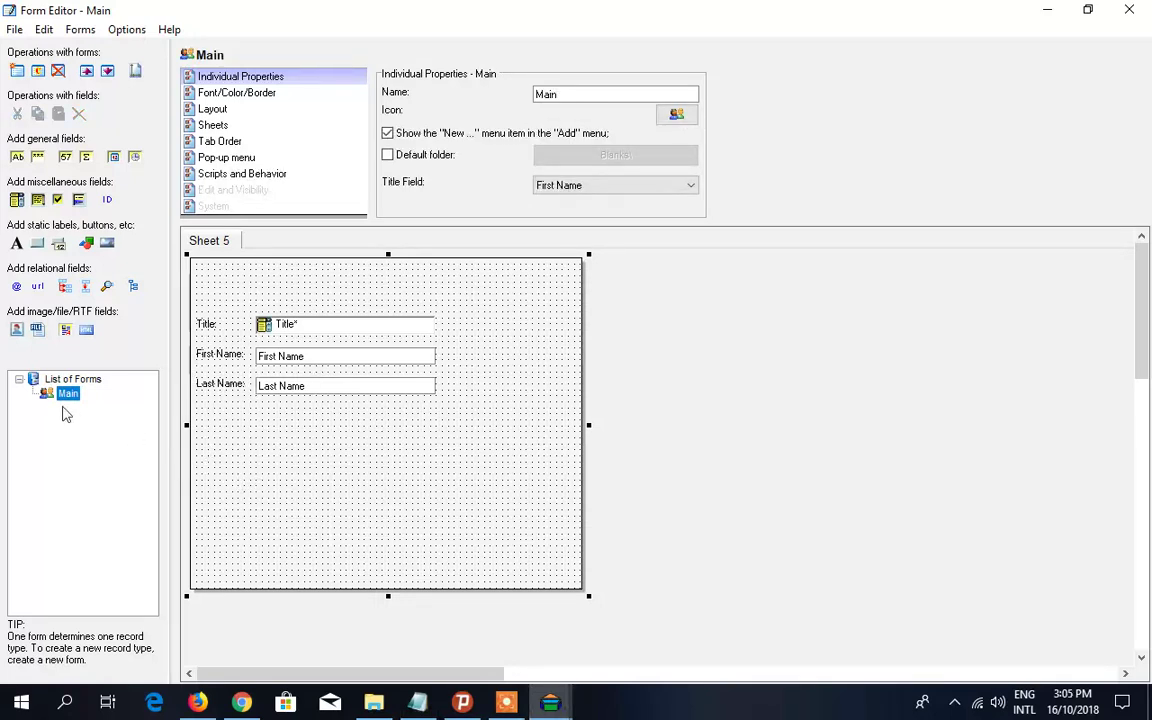
- Add a single-line text field named Occupation, aligned beneath Last Name
left_click(17, 157)
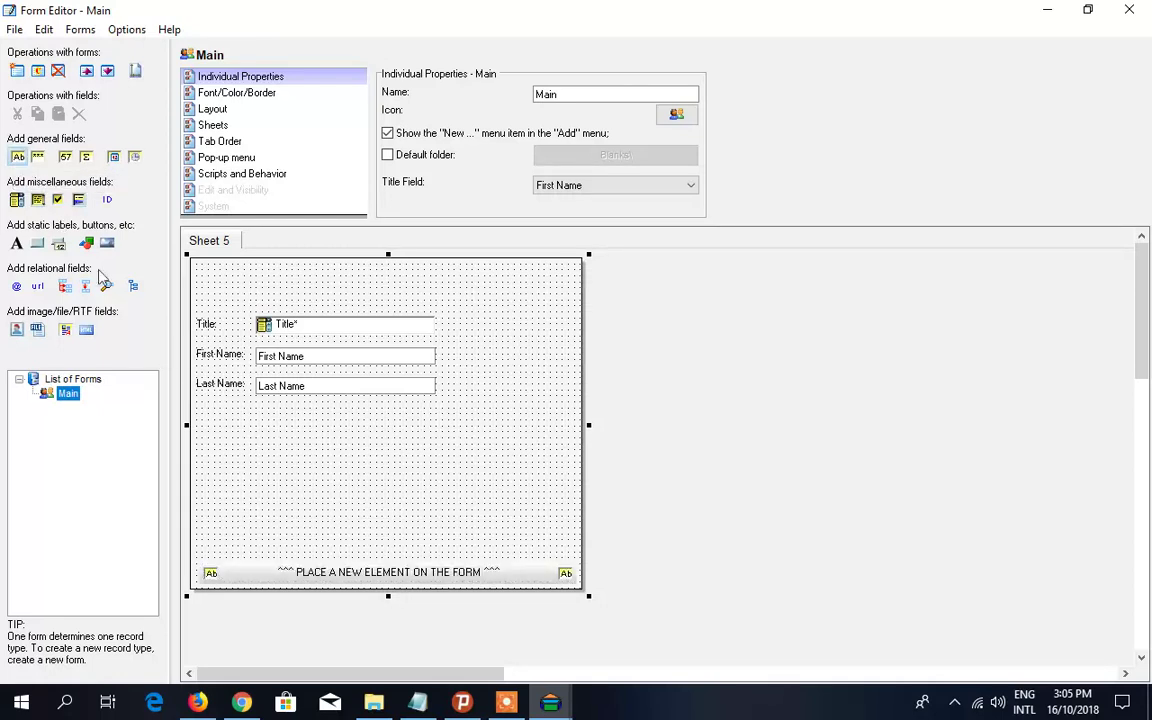
left_click(290, 432)
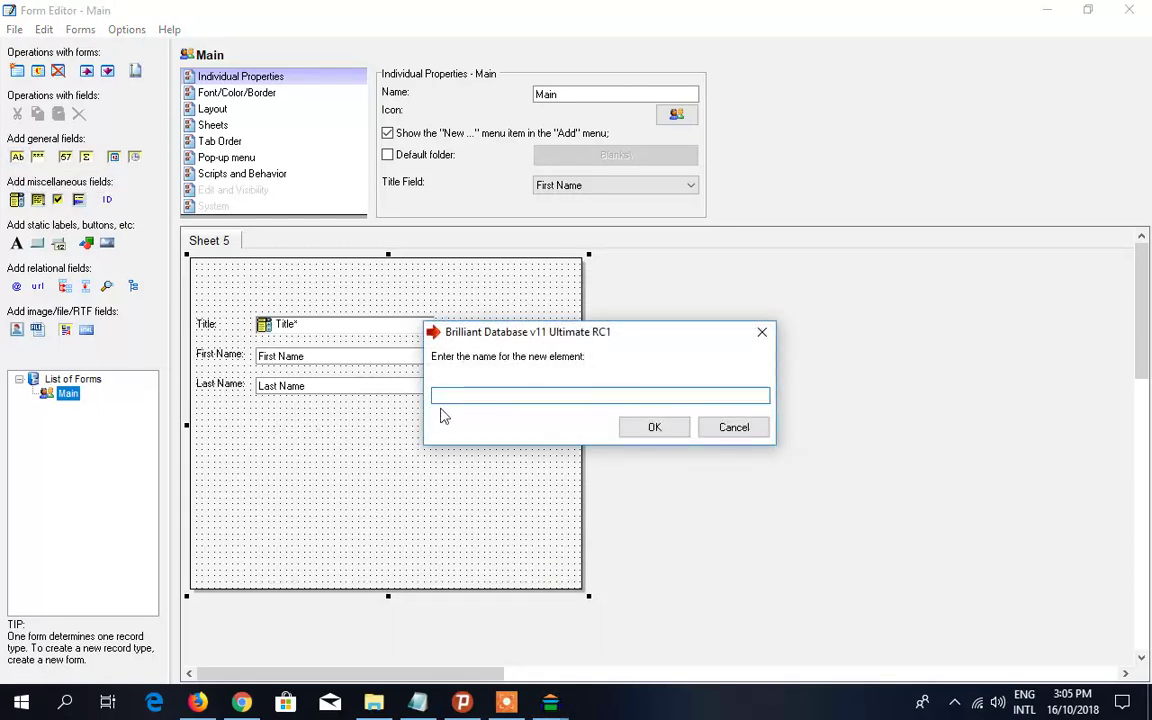
left_click(673, 434)
mouse_move(329, 432)
left_mouse_down()
mouse_move(309, 424)
mouse_move(320, 426)
left_mouse_up()
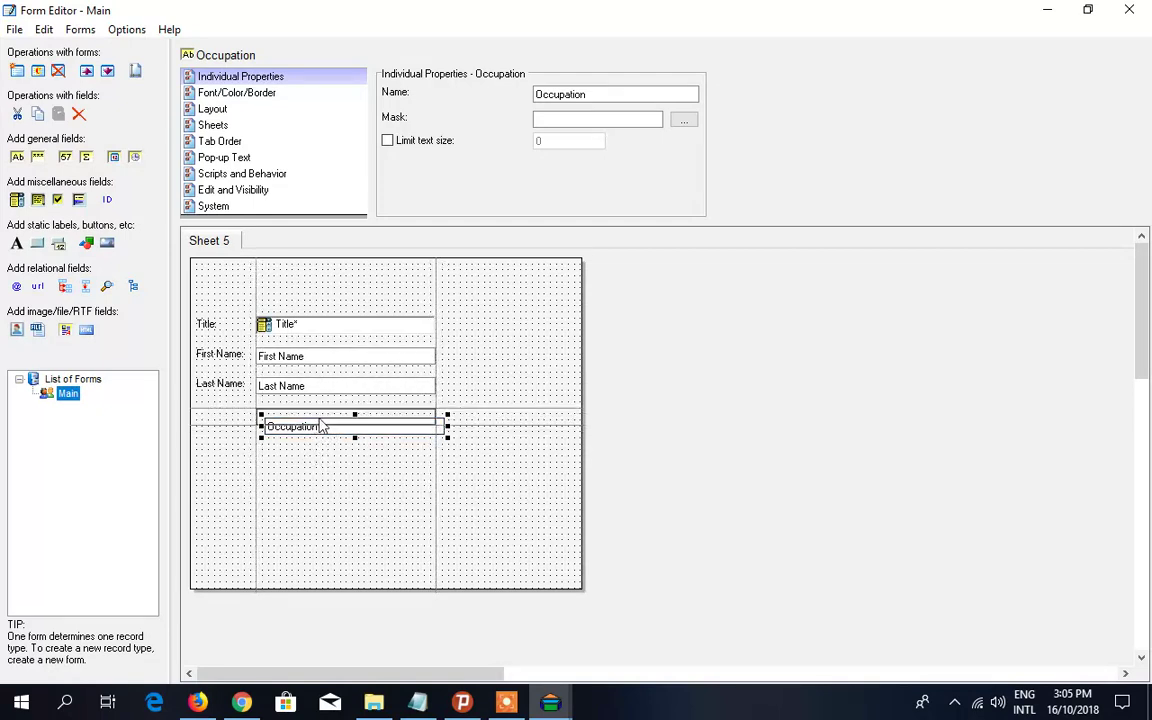
left_click_drag(322, 425, 321, 425)
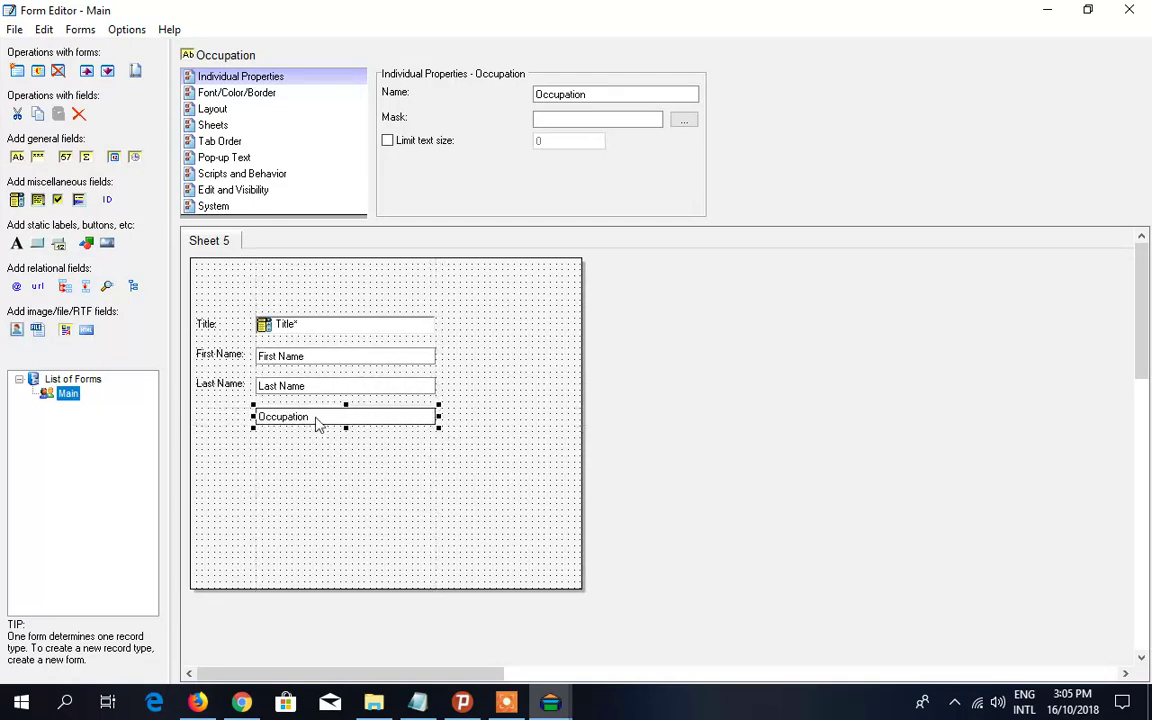
- Create an 'Occupation:' label and nudge it beside its field
right_click(316, 422)
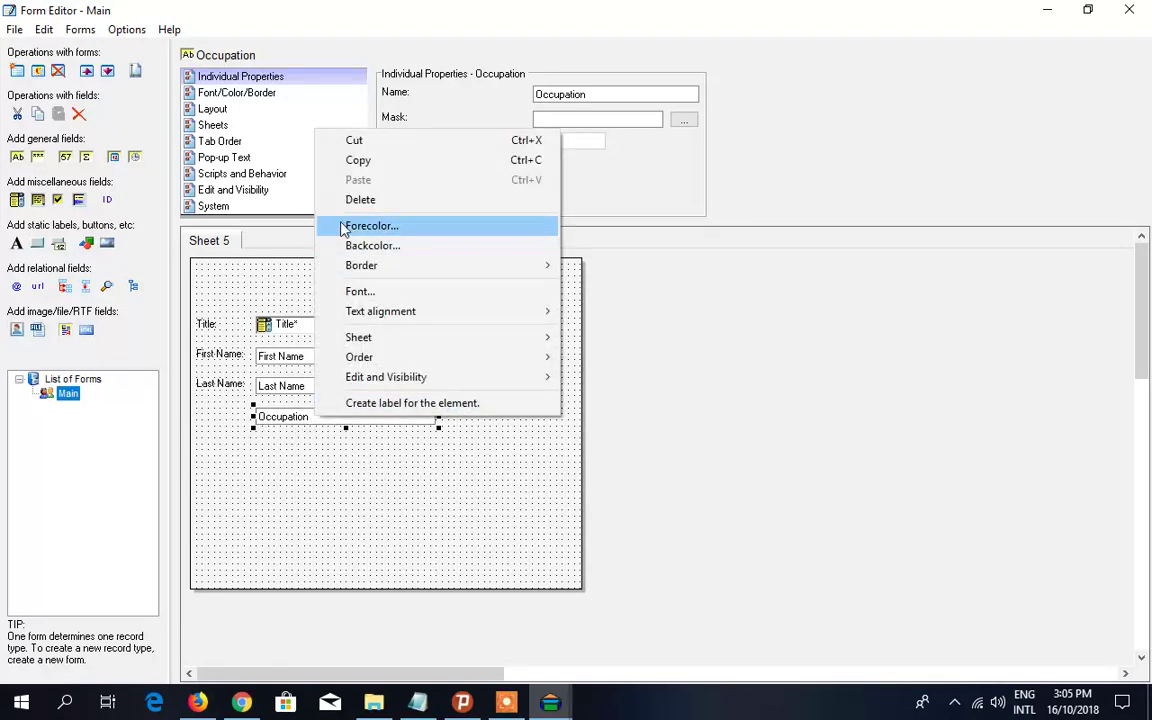
left_click(359, 403)
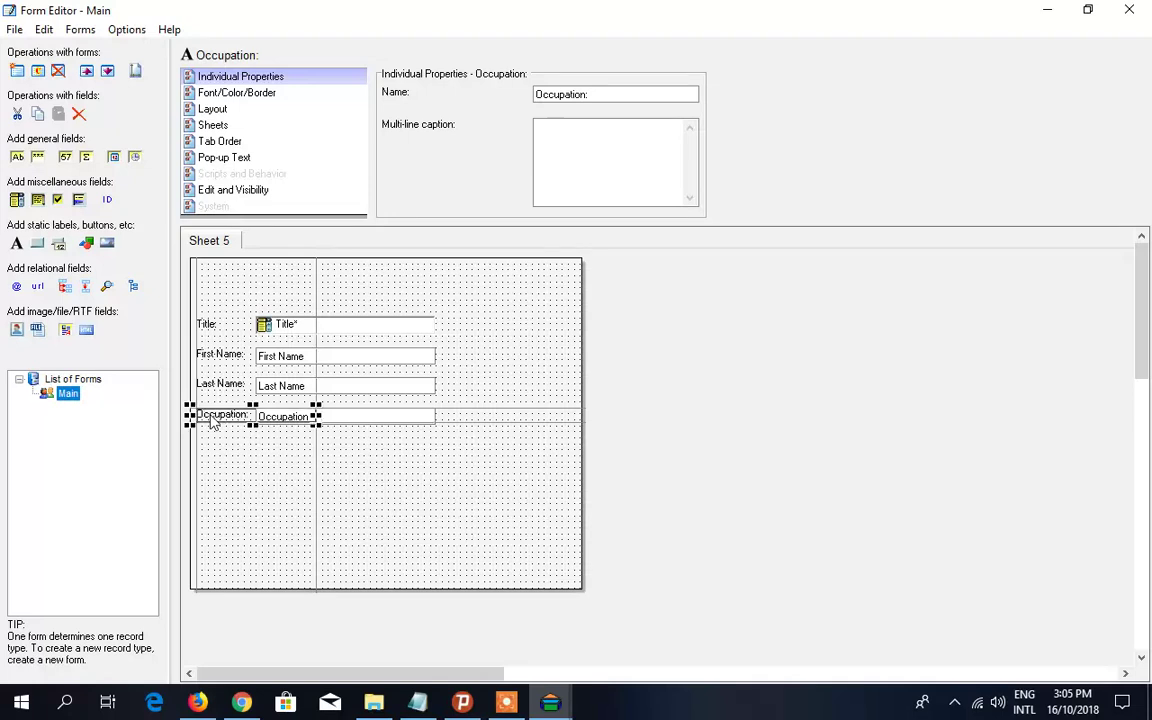
left_click_drag(212, 422, 218, 423)
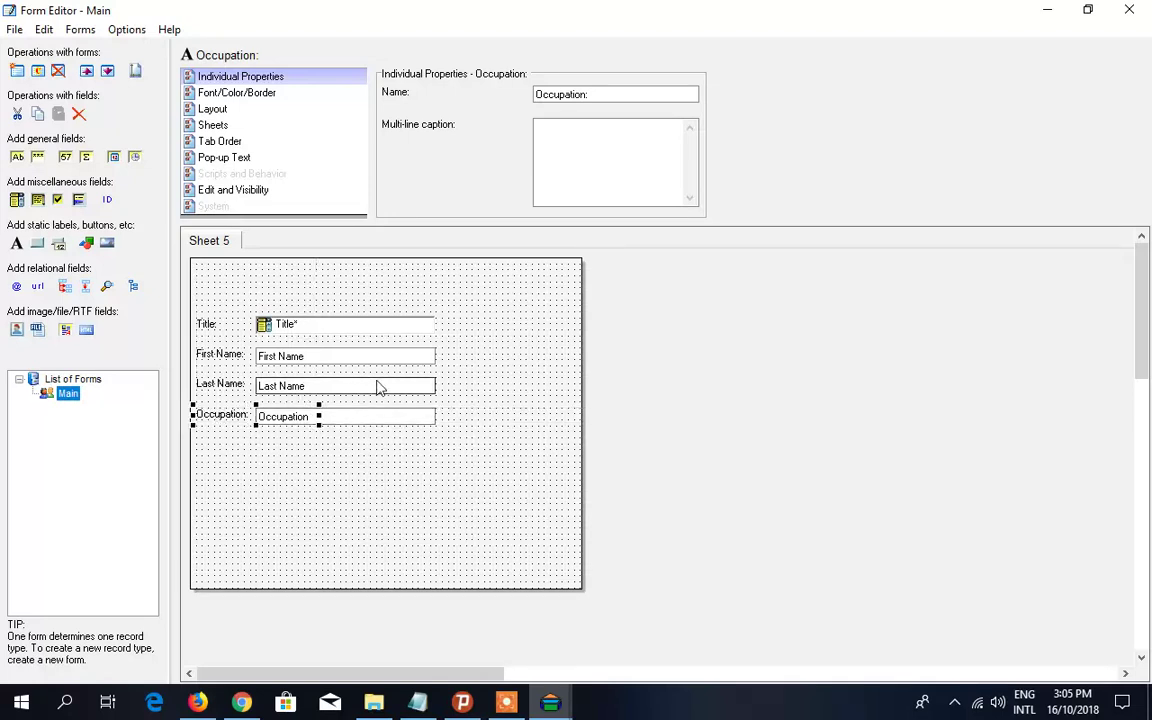
- Copy the Occupation field
left_click(360, 425)
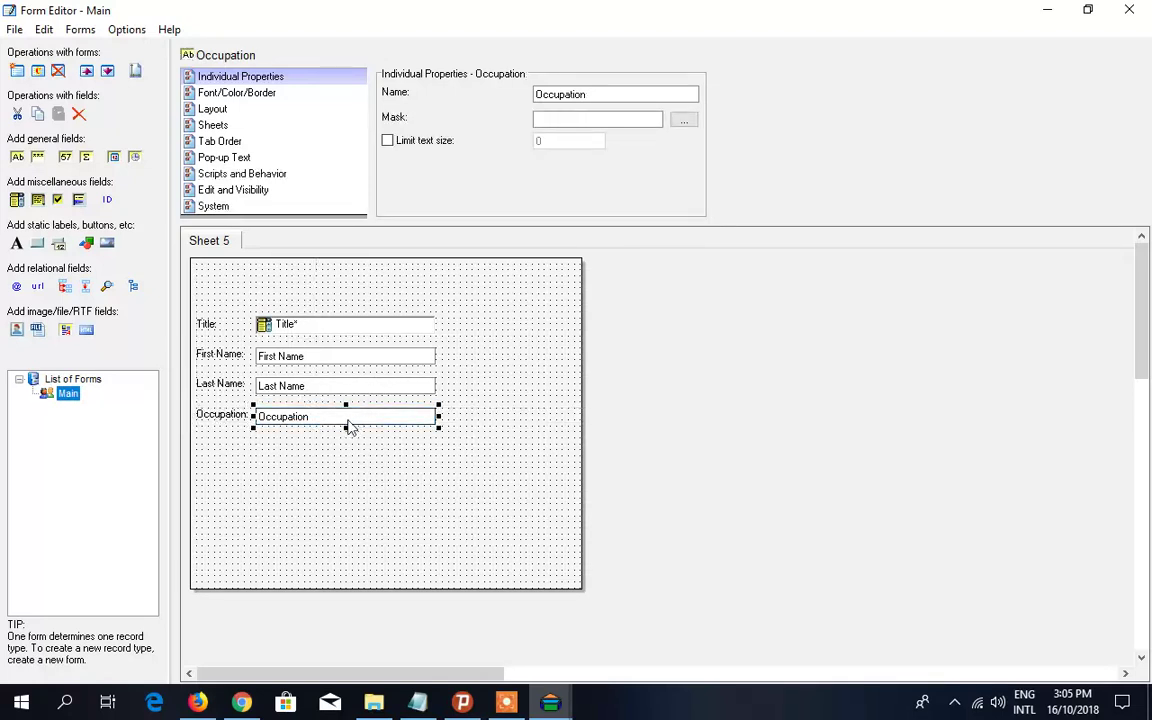
right_click(355, 424)
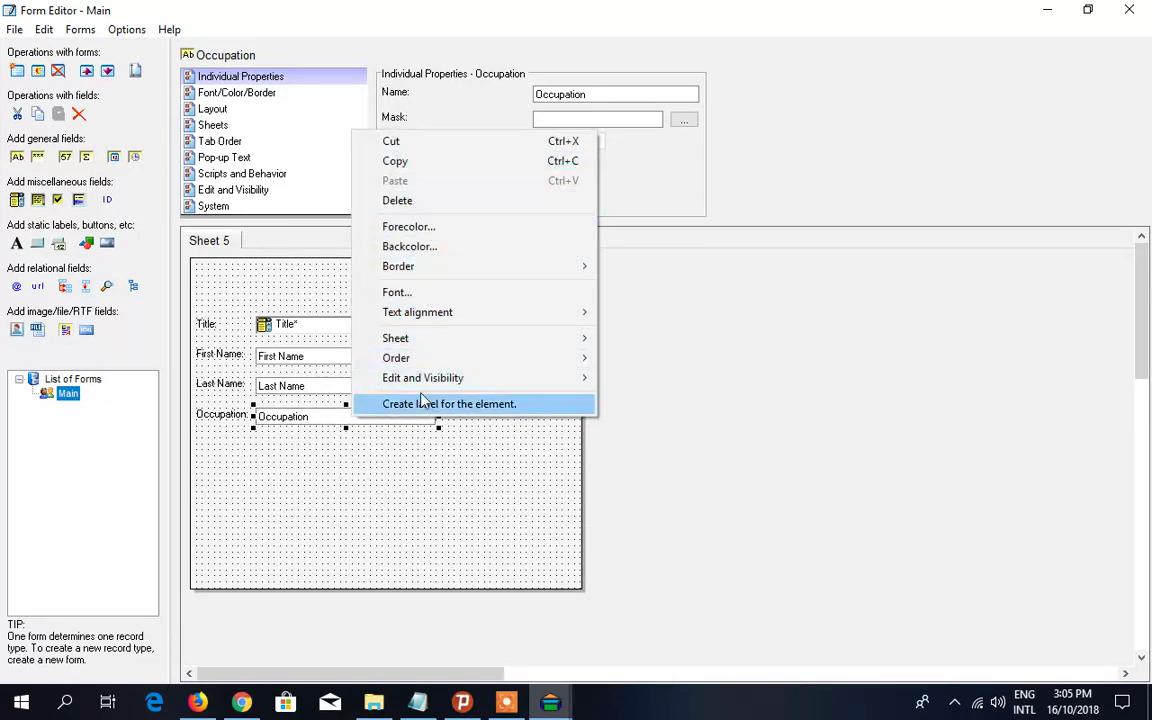
left_click(404, 163)
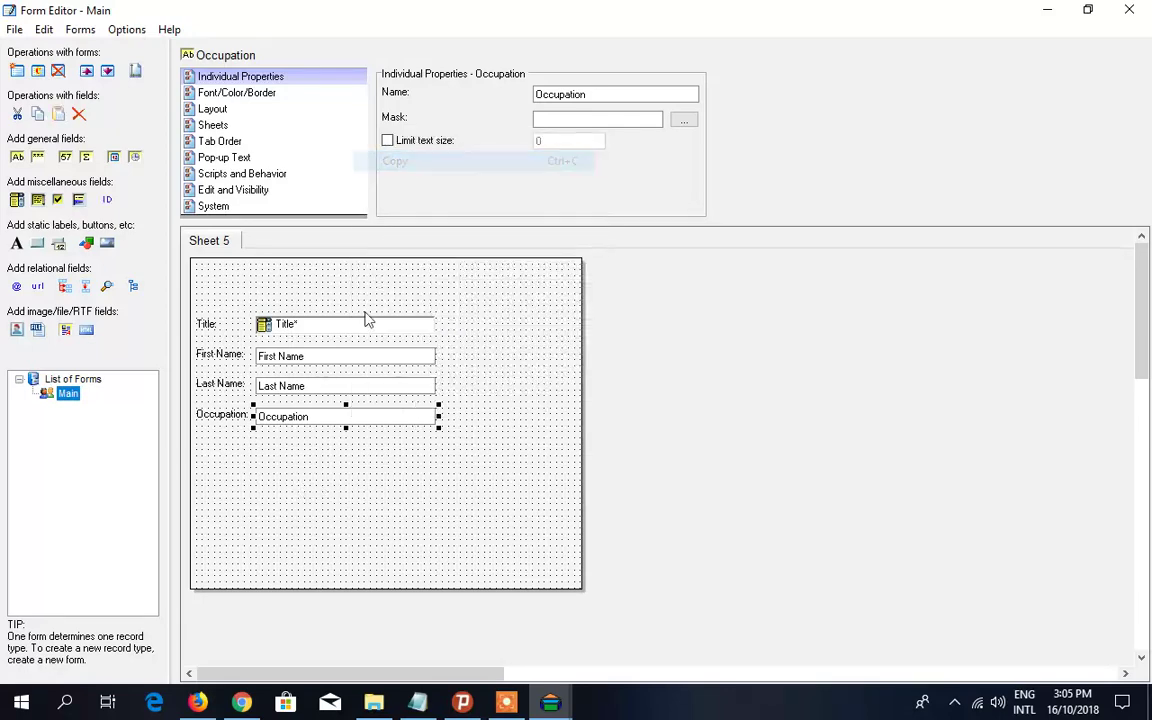
- Paste a copy of the Occupation field and move it below the original
left_click(331, 460)
right_click(333, 457)
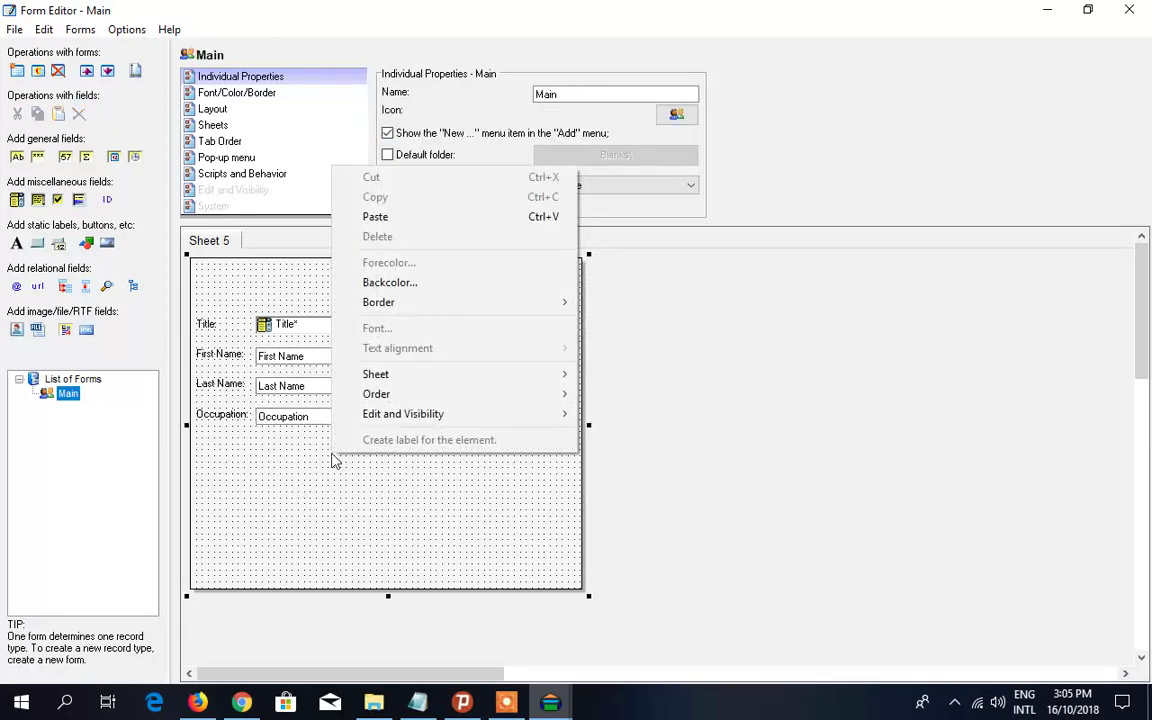
left_click(404, 219)
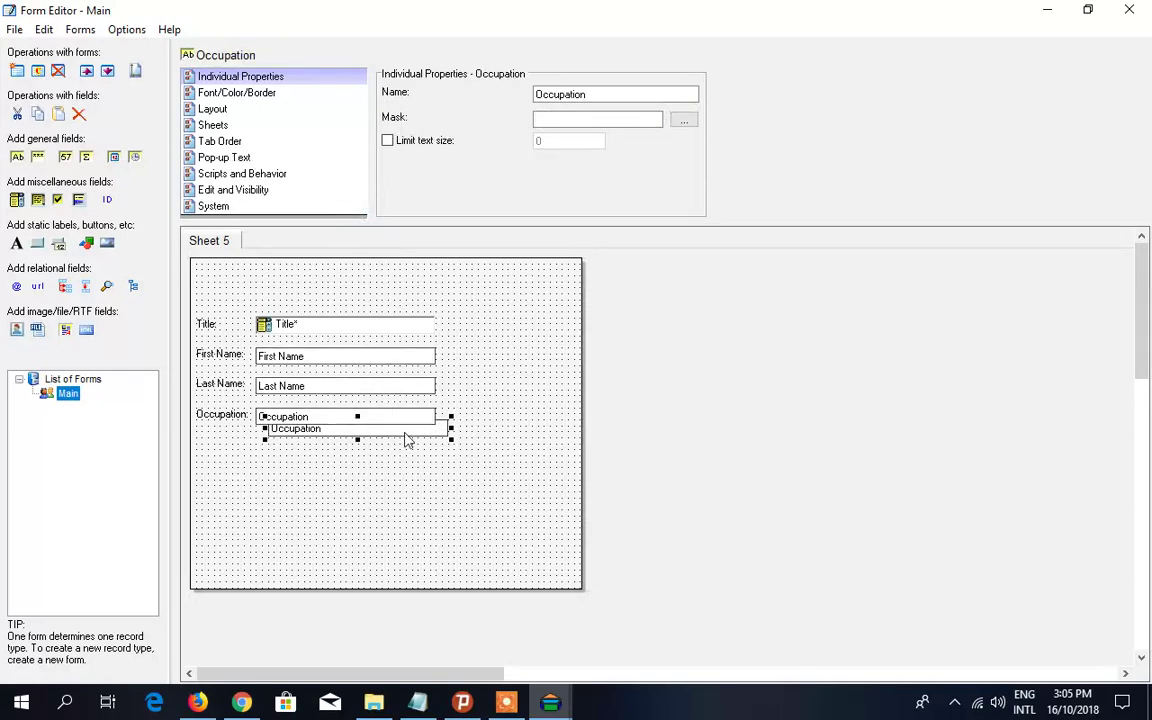
left_click_drag(404, 440, 394, 455)
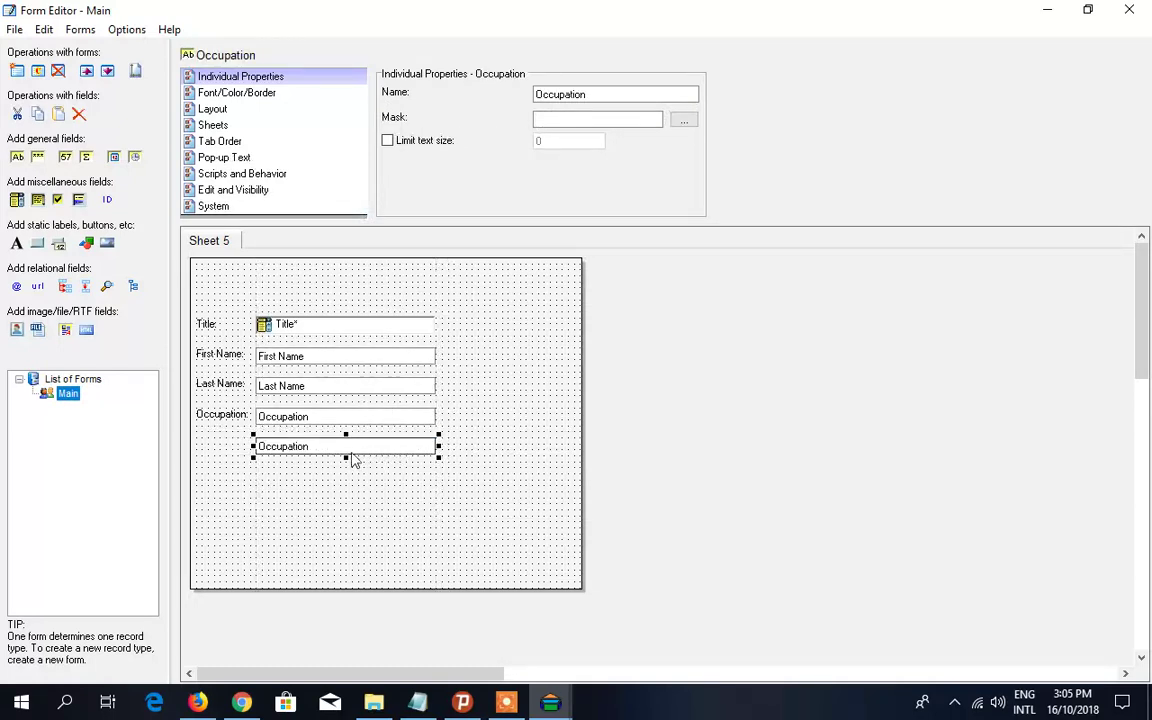
- Select the copied field's Name property for renaming and check the field name list
double_click(590, 94)
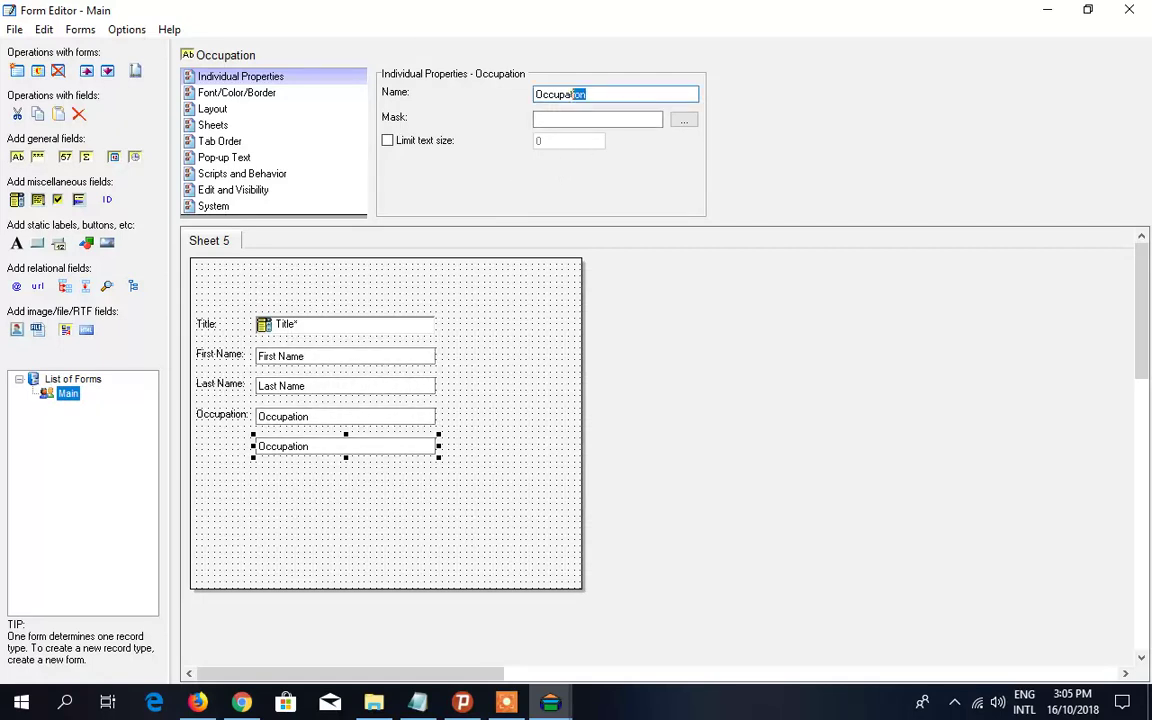
left_click(418, 707)
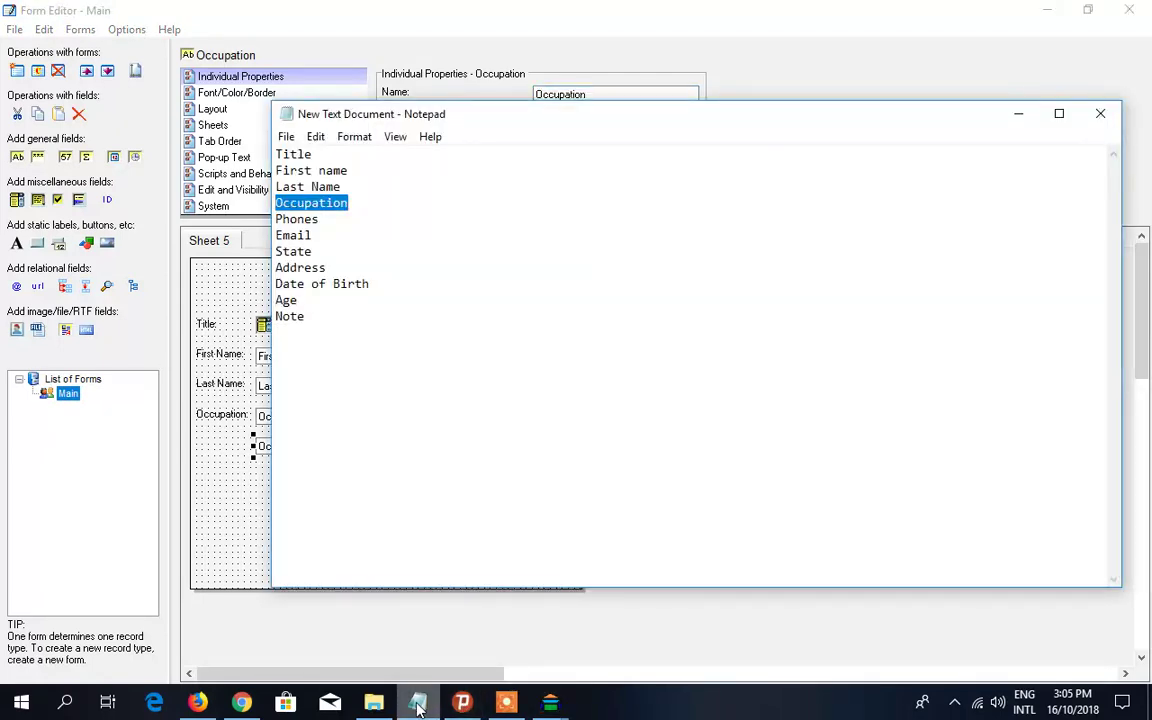
left_click(418, 707)
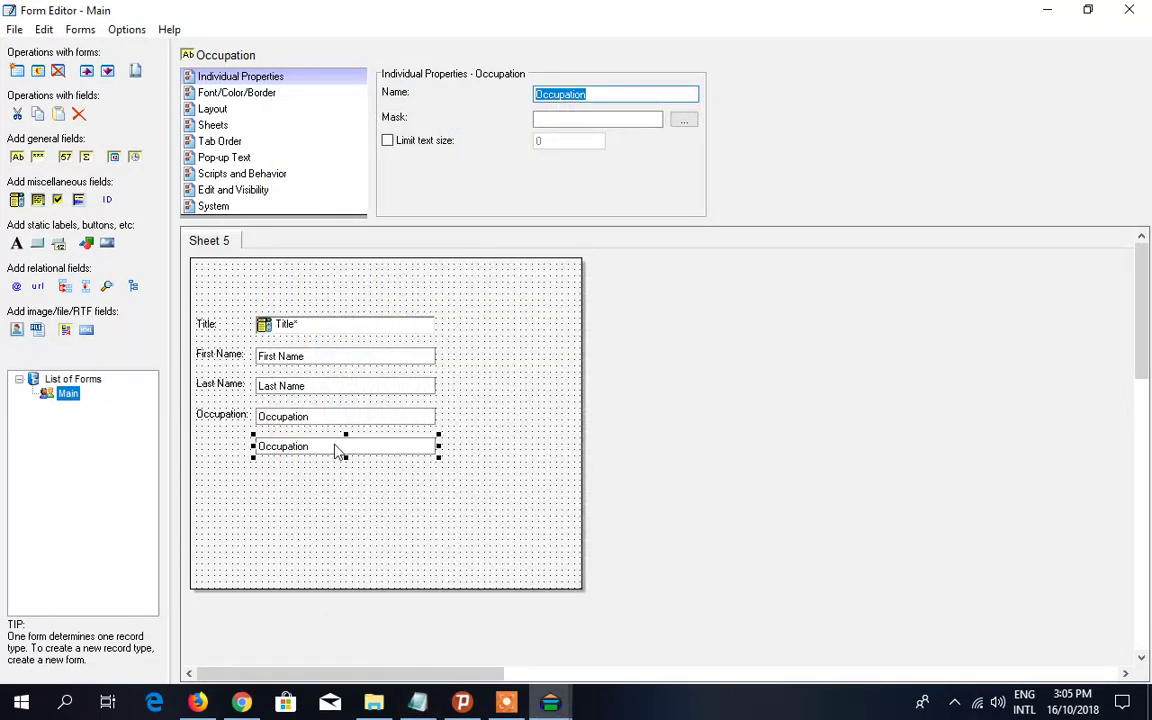
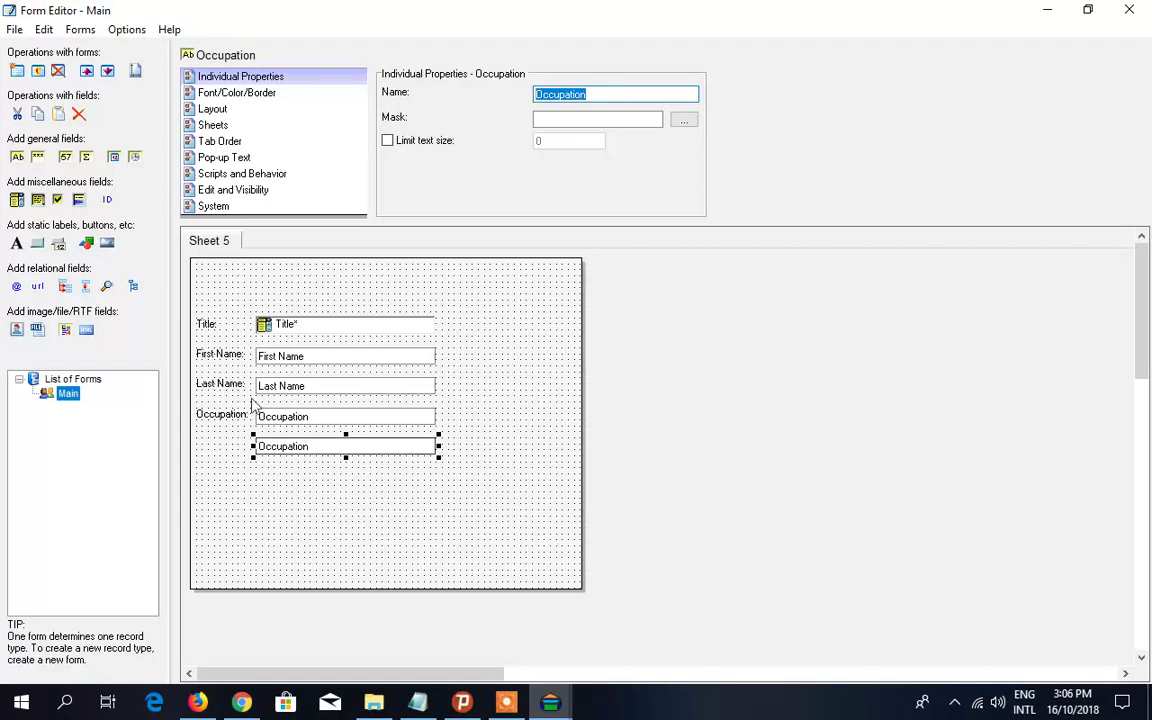
- Delete the duplicate Occupation field and accept the data-loss warning
left_click(320, 449)
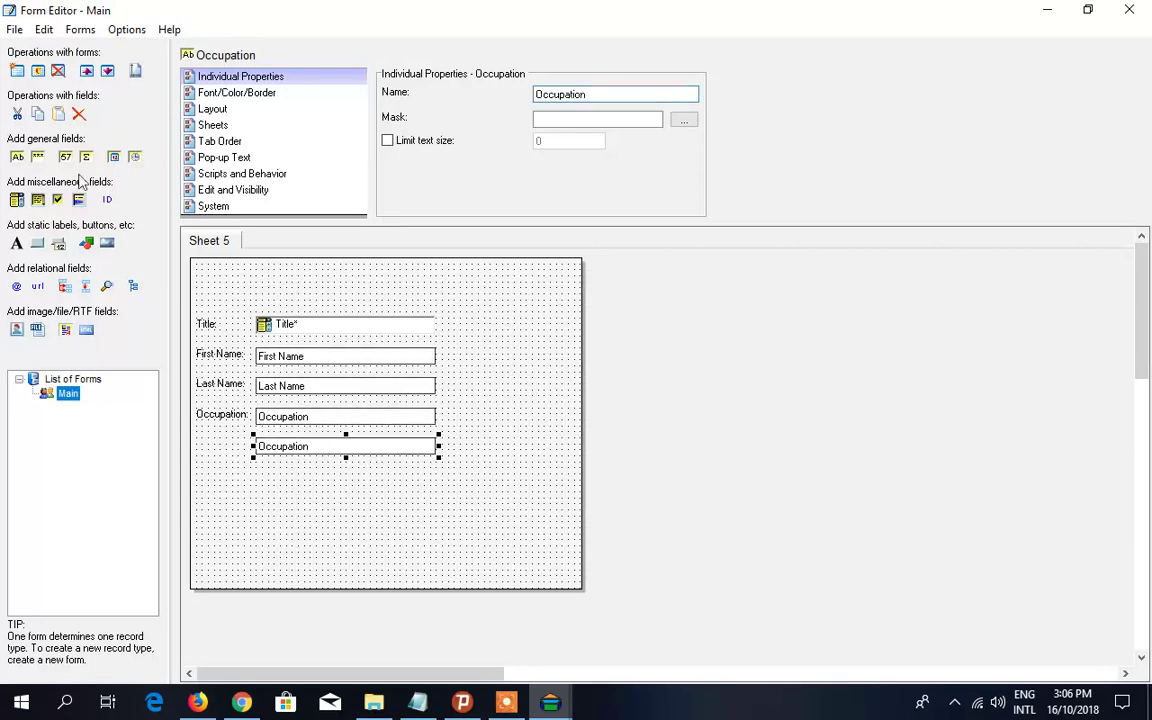
left_click(79, 113)
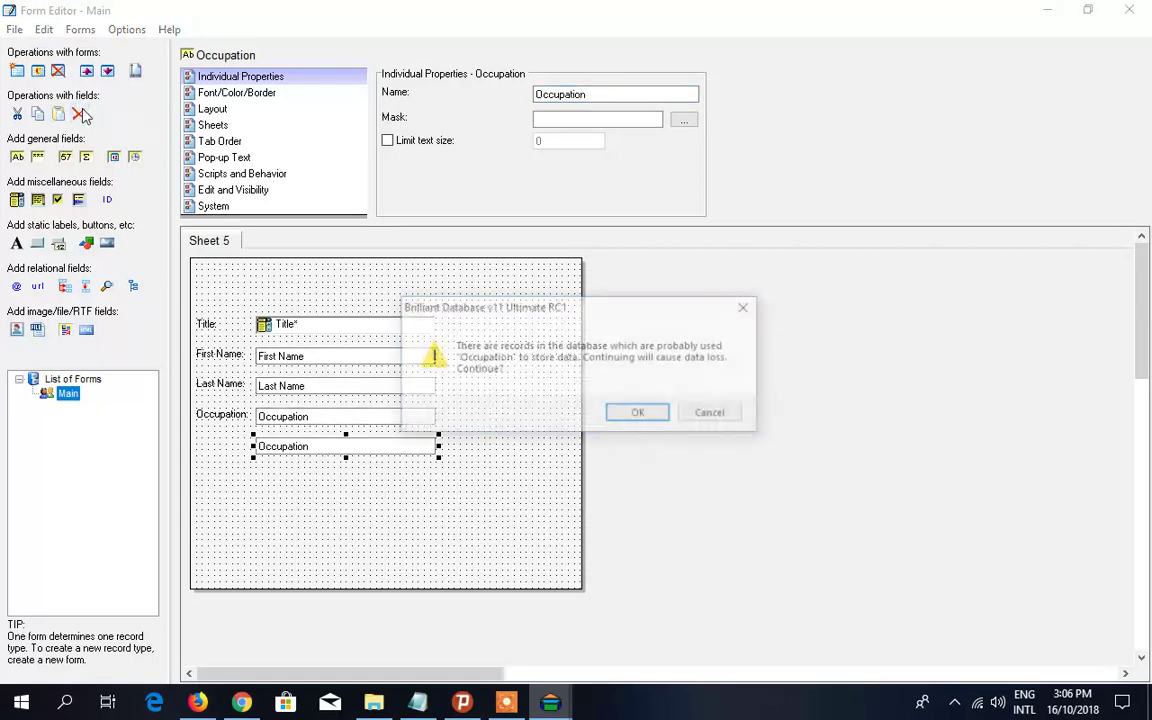
left_click(639, 417)
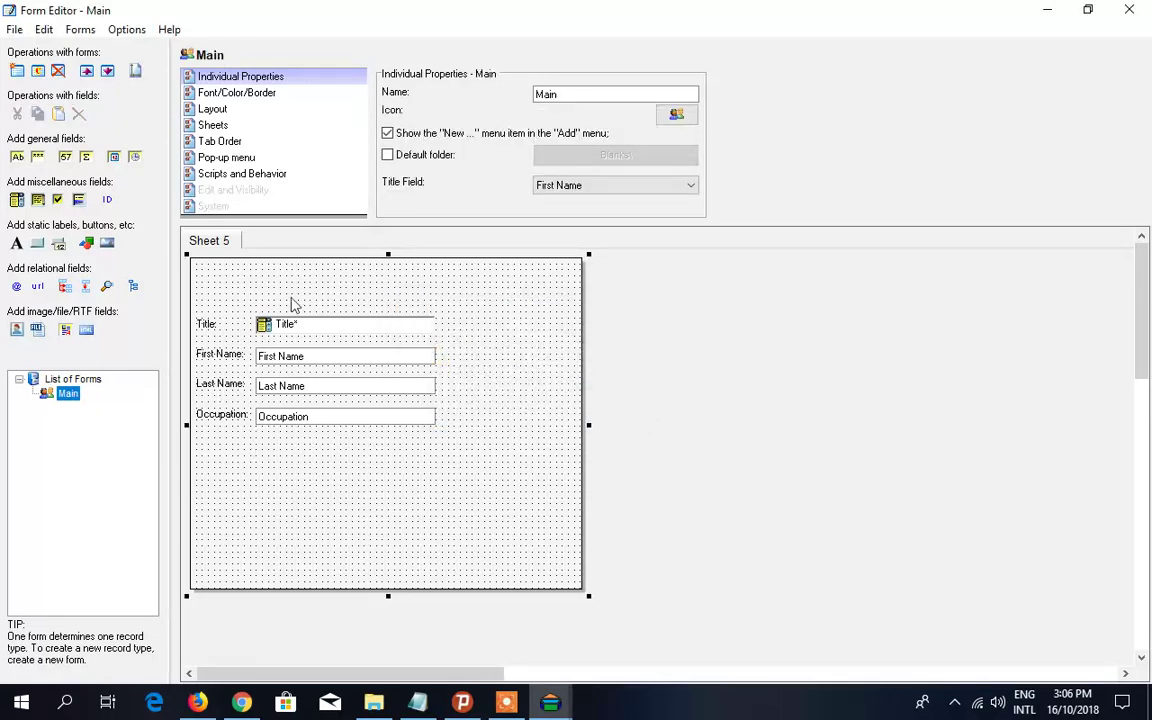
- Add a numerical Phones field under Occupation and narrow it to about half width
left_click(65, 157)
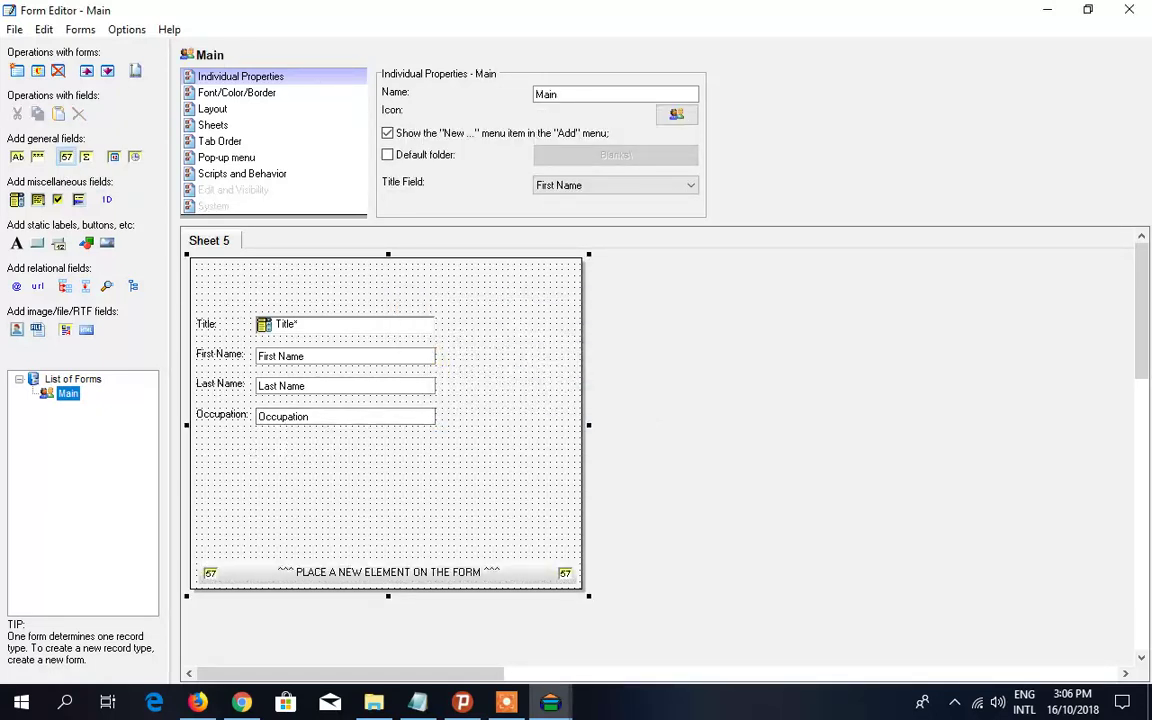
left_click(232, 401)
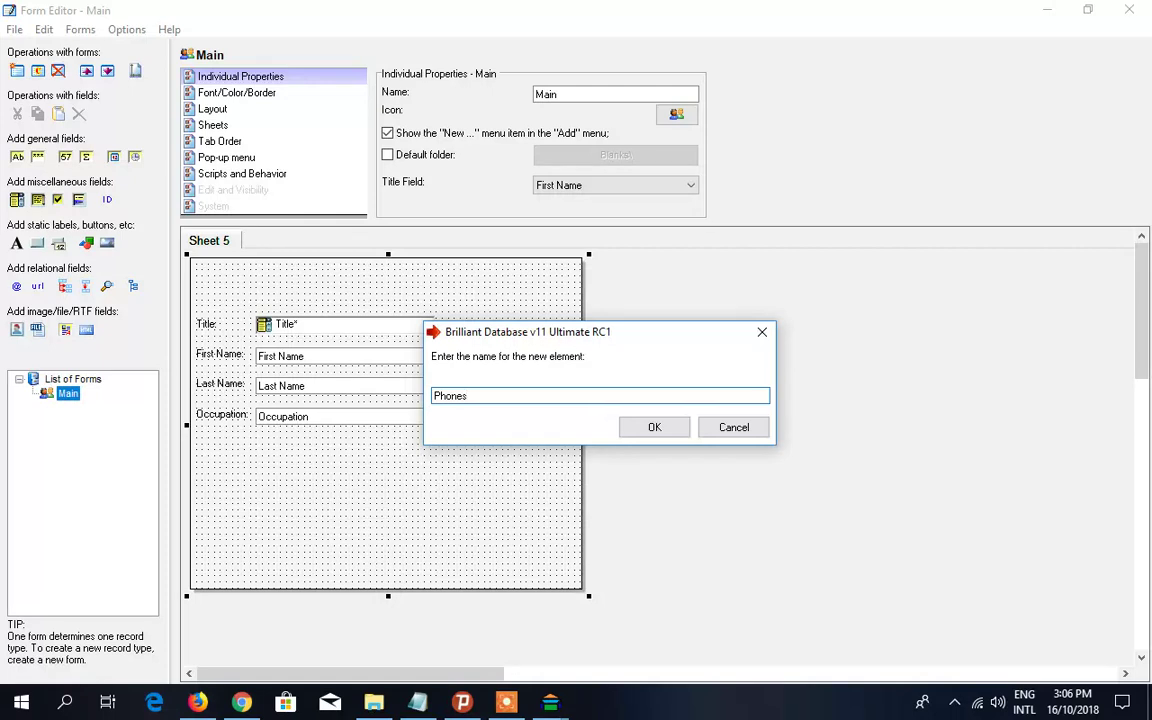
left_click(654, 427)
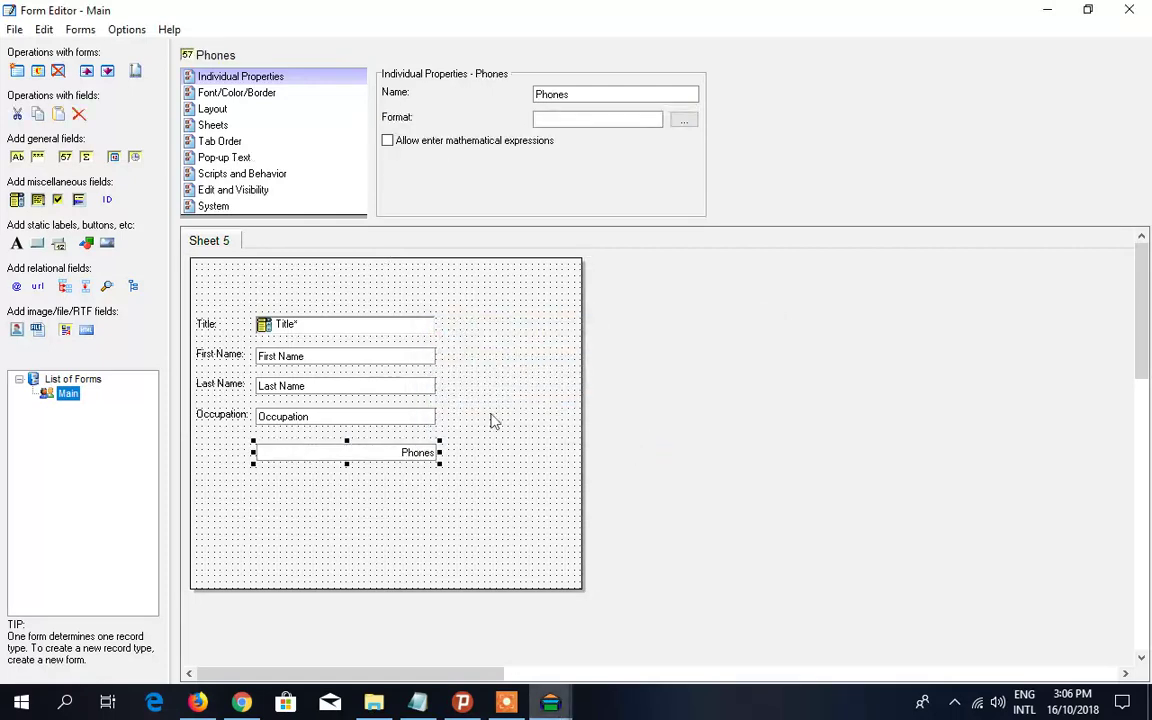
mouse_move(318, 455)
left_mouse_down()
mouse_move(325, 434)
mouse_move(329, 450)
left_mouse_up()
left_click(325, 443)
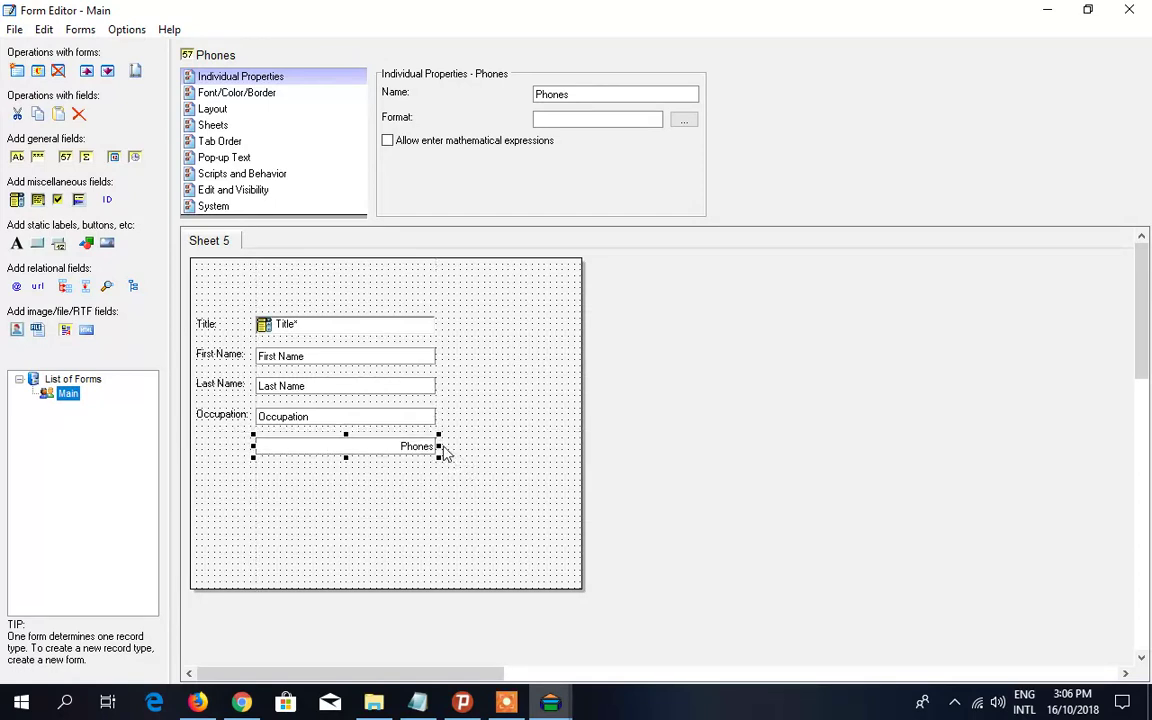
left_click_drag(447, 449, 343, 450)
- Copy the Phones field and place the pasted copy to its right
right_click(313, 447)
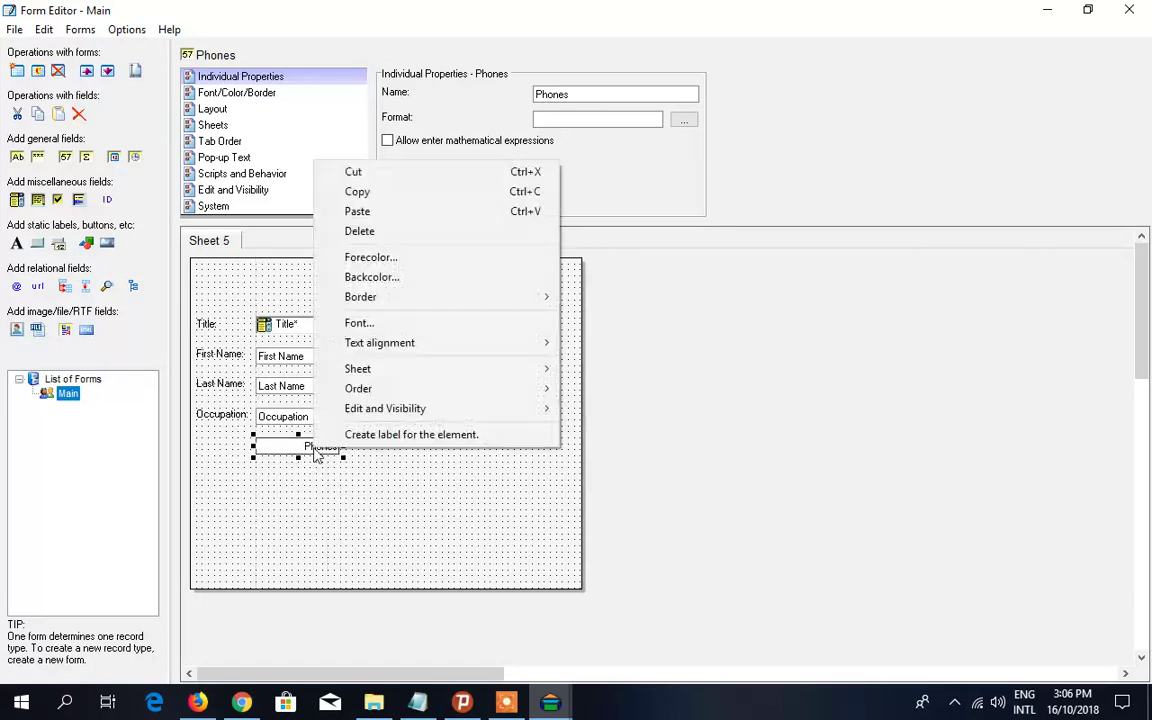
left_click(366, 193)
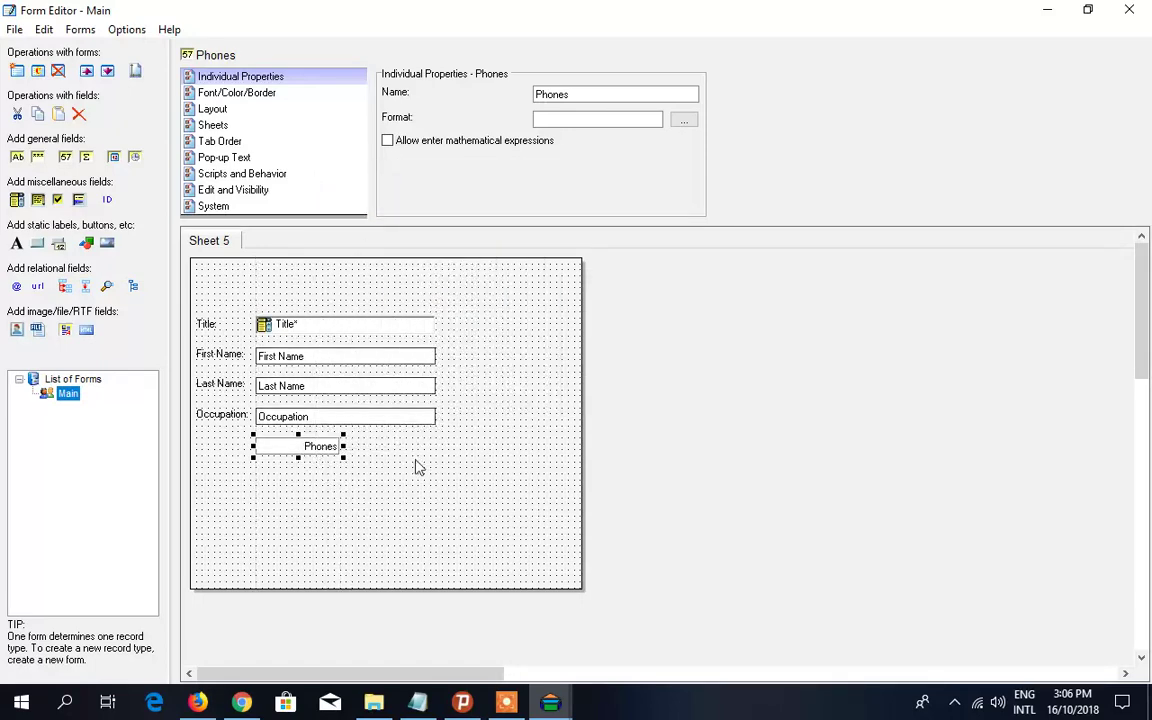
left_click(376, 457)
right_click(378, 453)
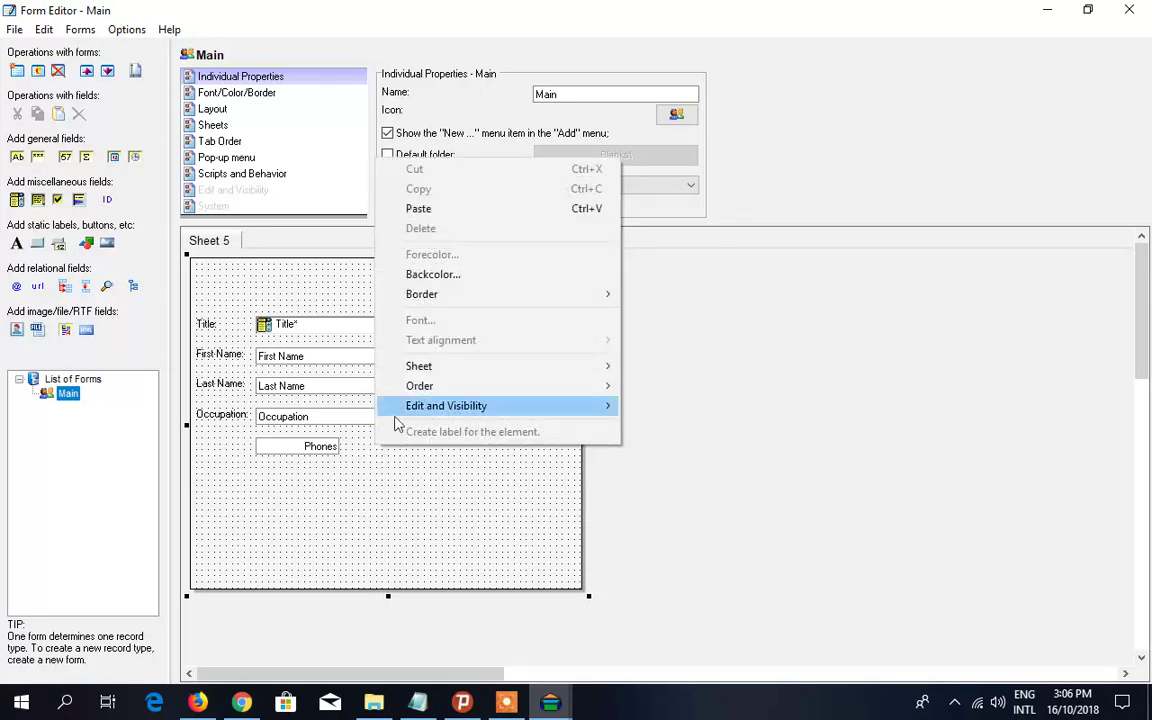
left_click(452, 211)
left_click_drag(348, 466, 432, 452)
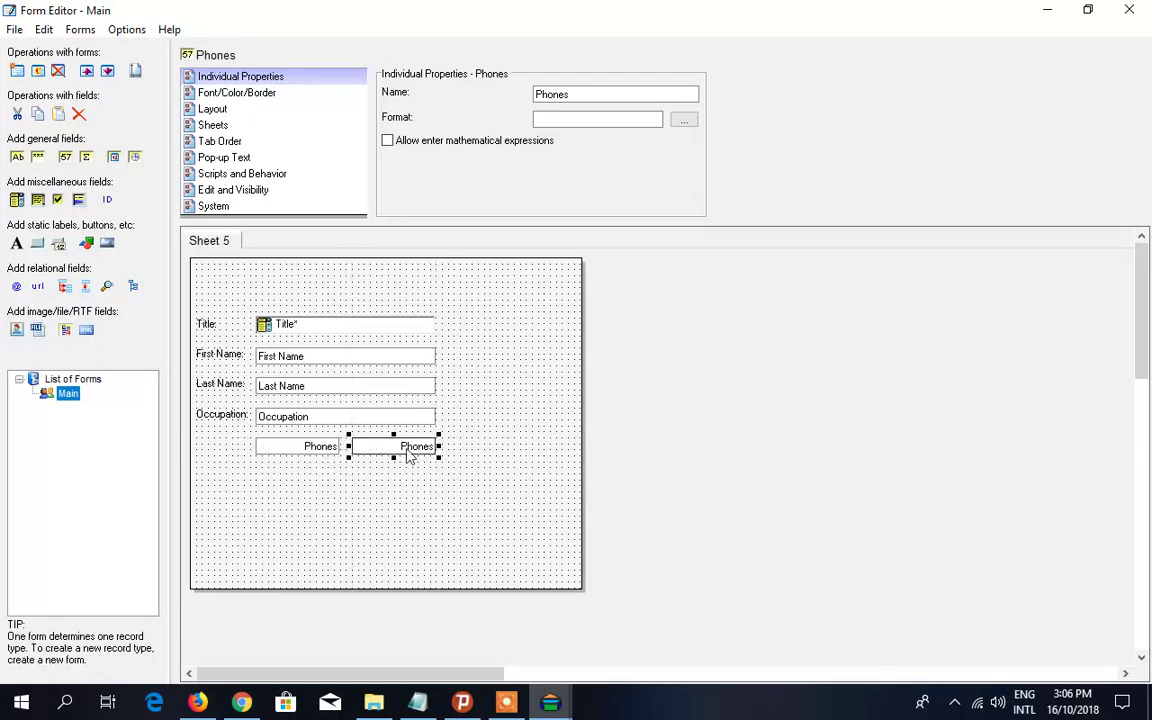
- Create a Phones: label for the left Phones field and align it with the labels above
left_click(332, 452)
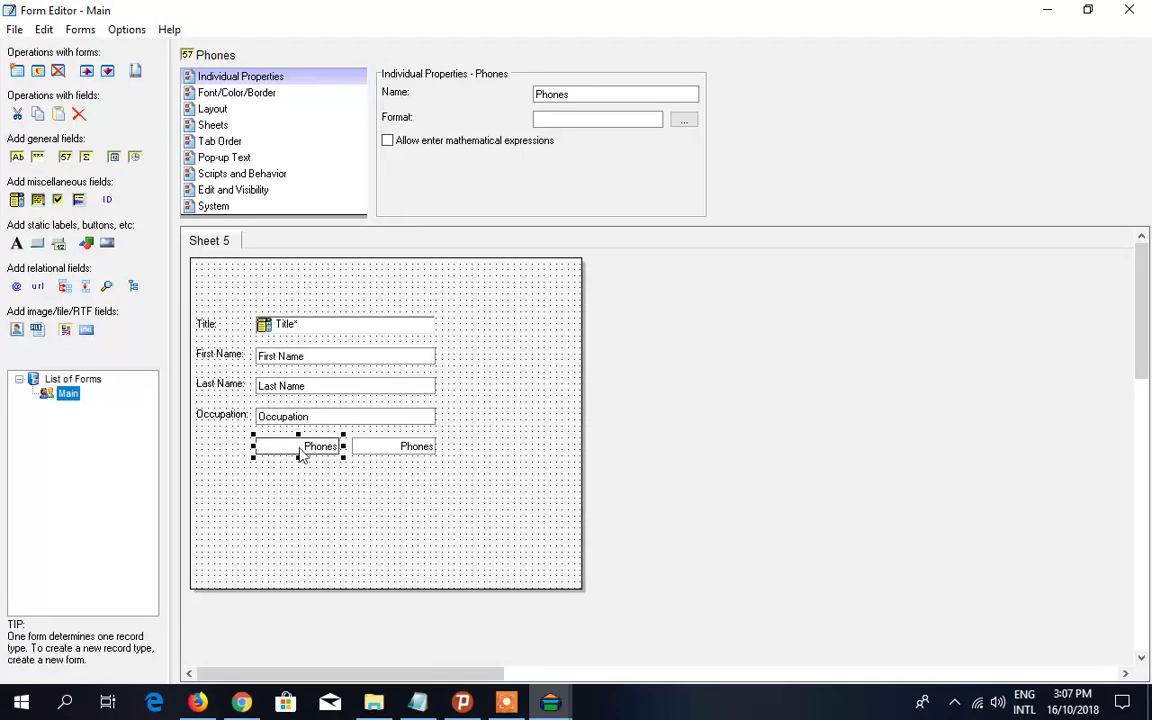
right_click(299, 453)
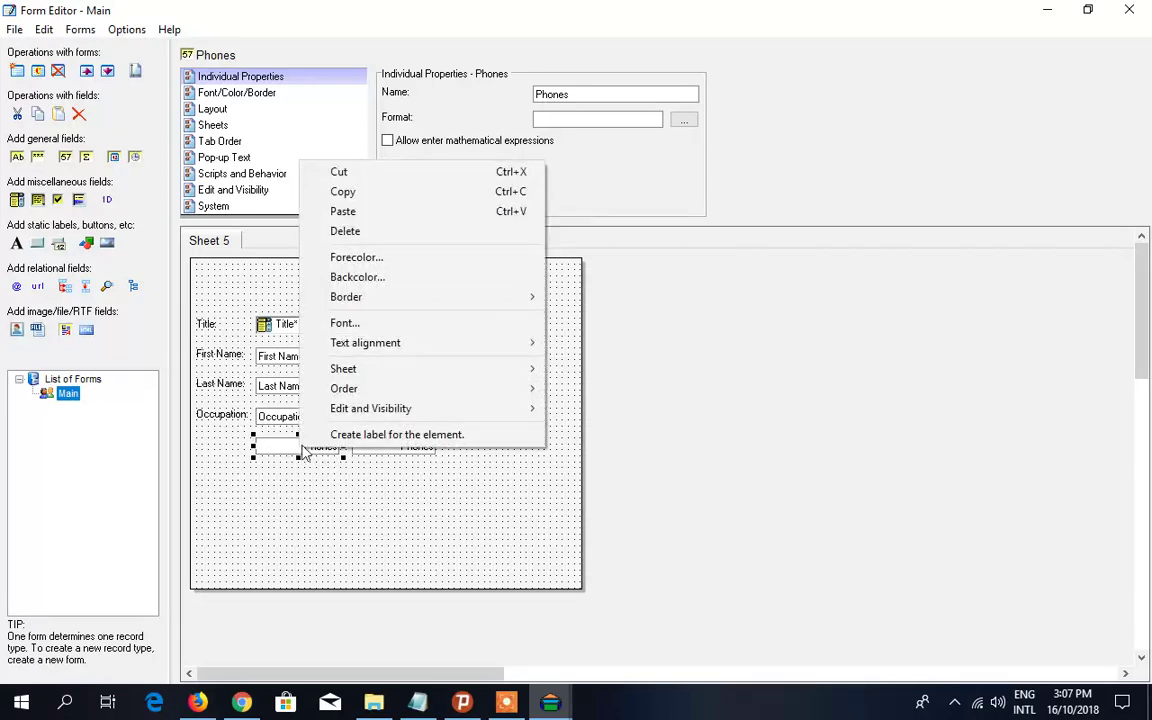
left_click(376, 436)
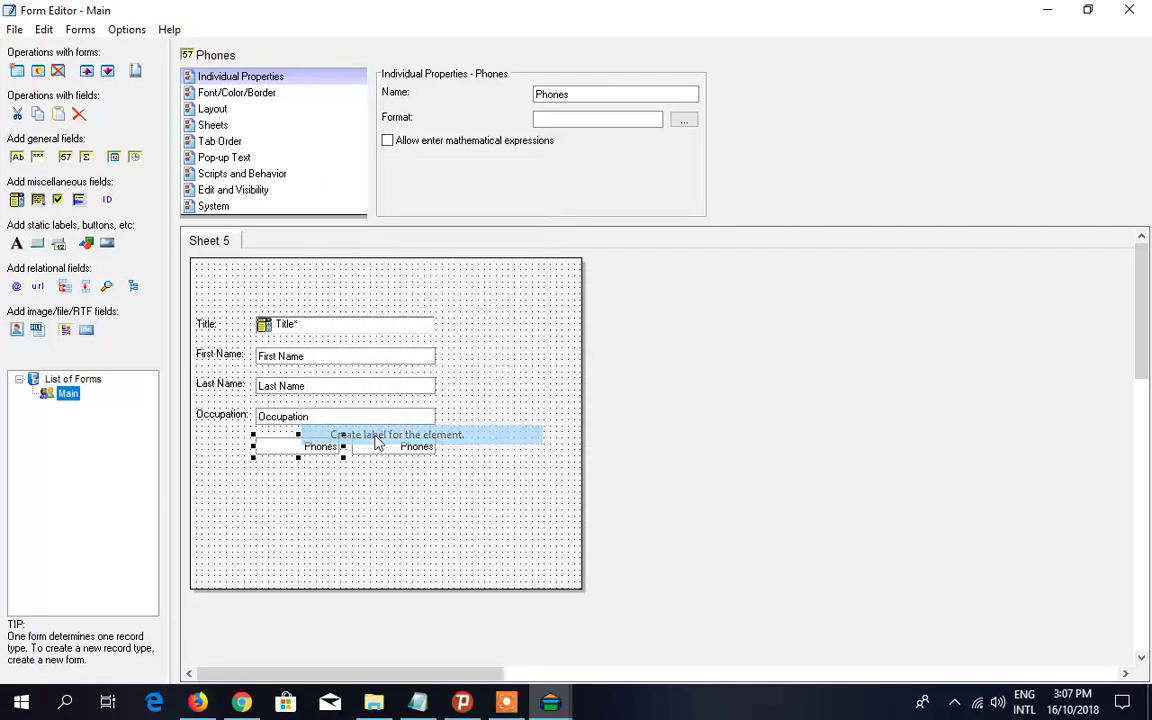
left_click(225, 452)
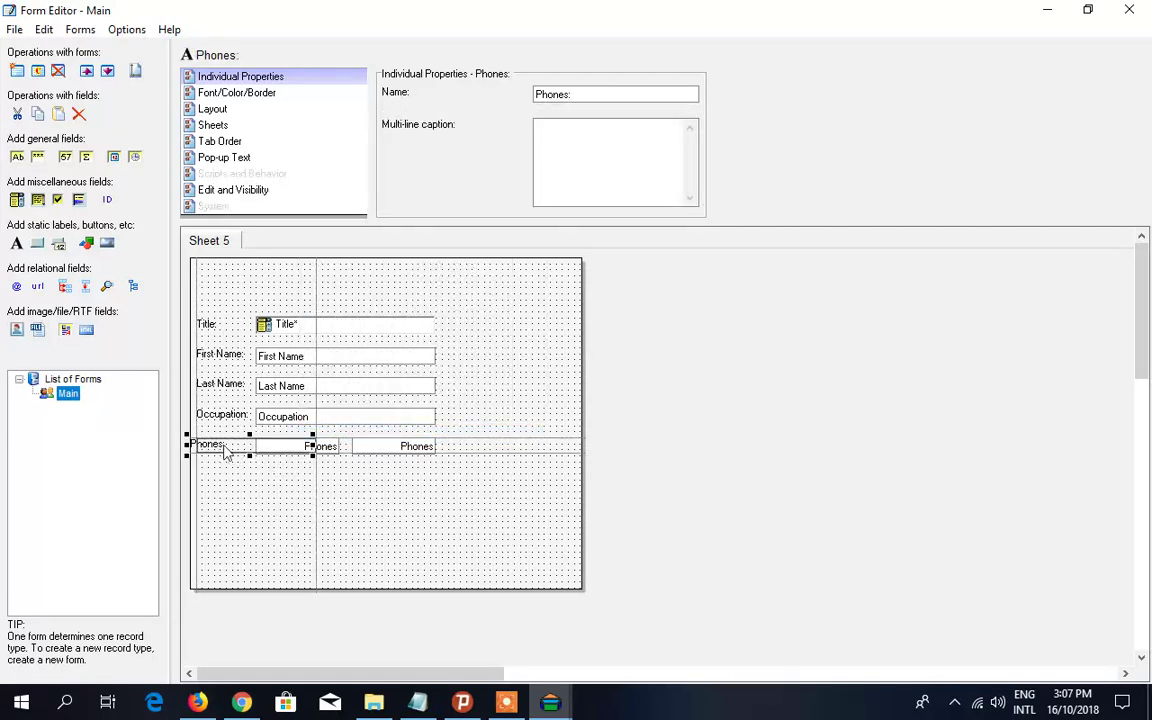
left_click_drag(225, 452, 225, 452)
left_click(226, 478)
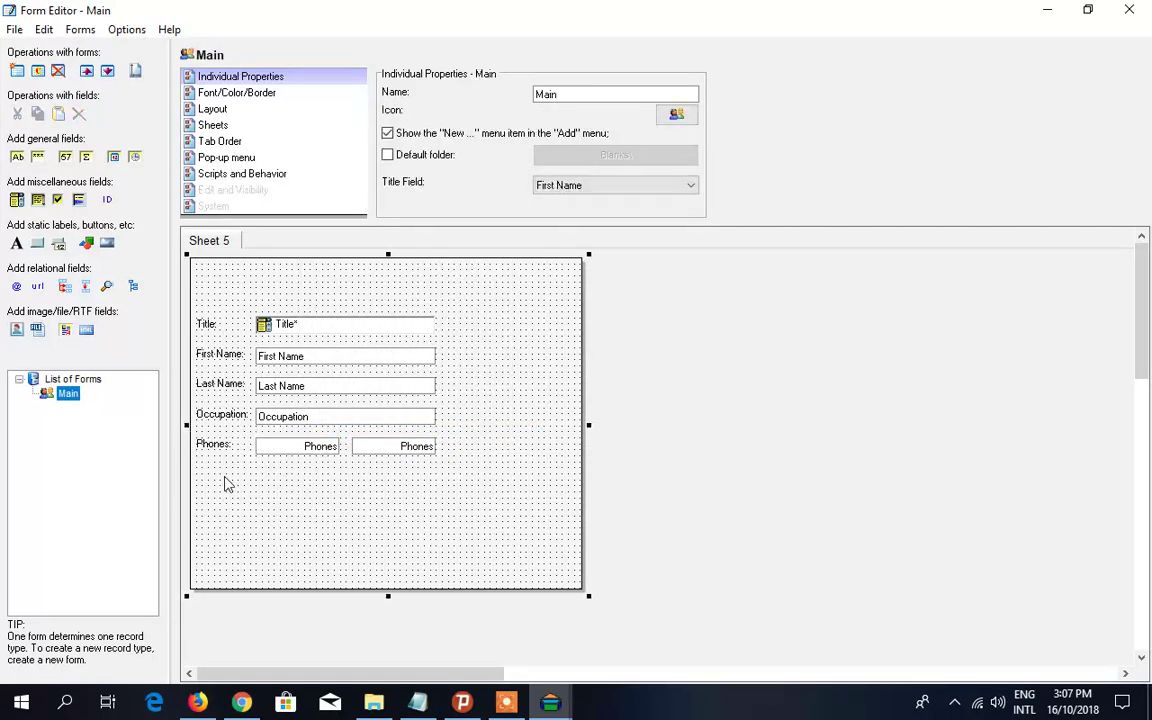
- Add an E-mail field named E-mail and line it up under the Phones fields
left_click(420, 704)
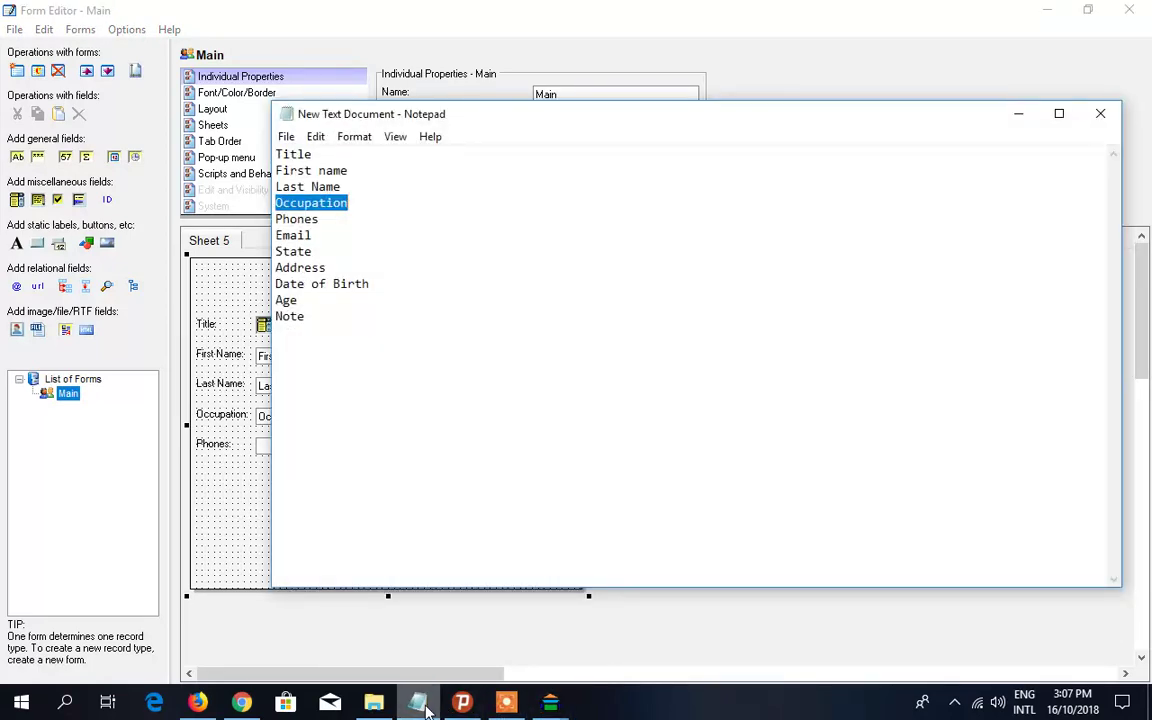
left_click(418, 705)
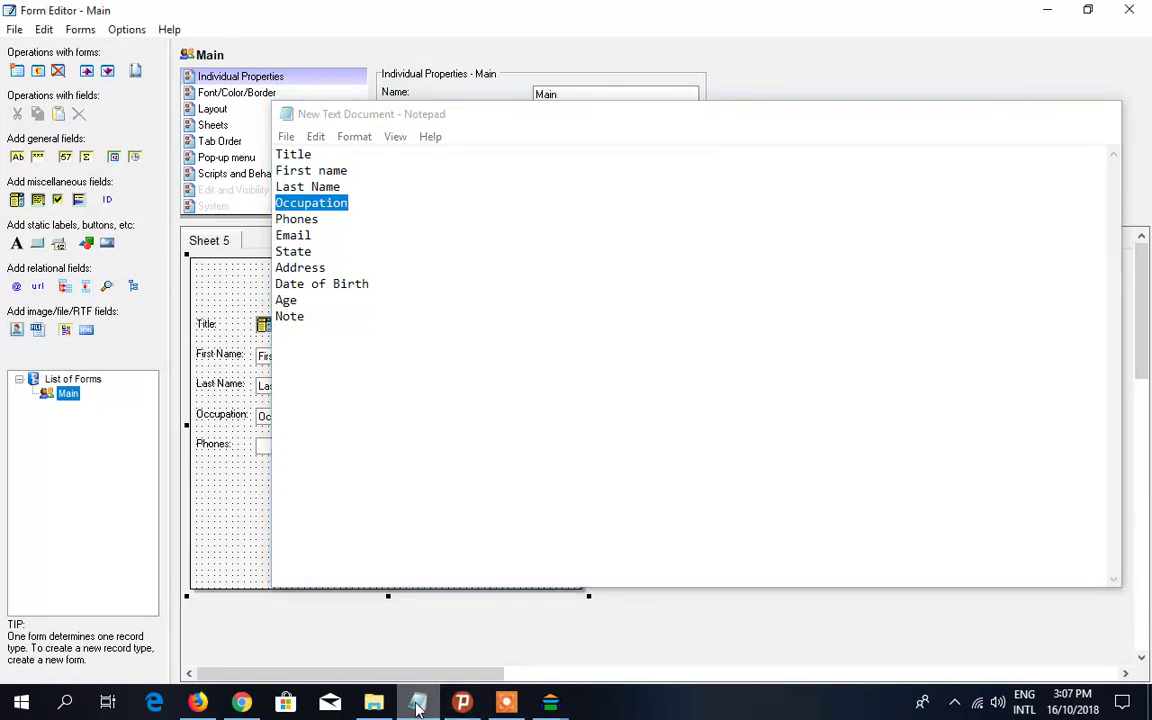
left_click(16, 287)
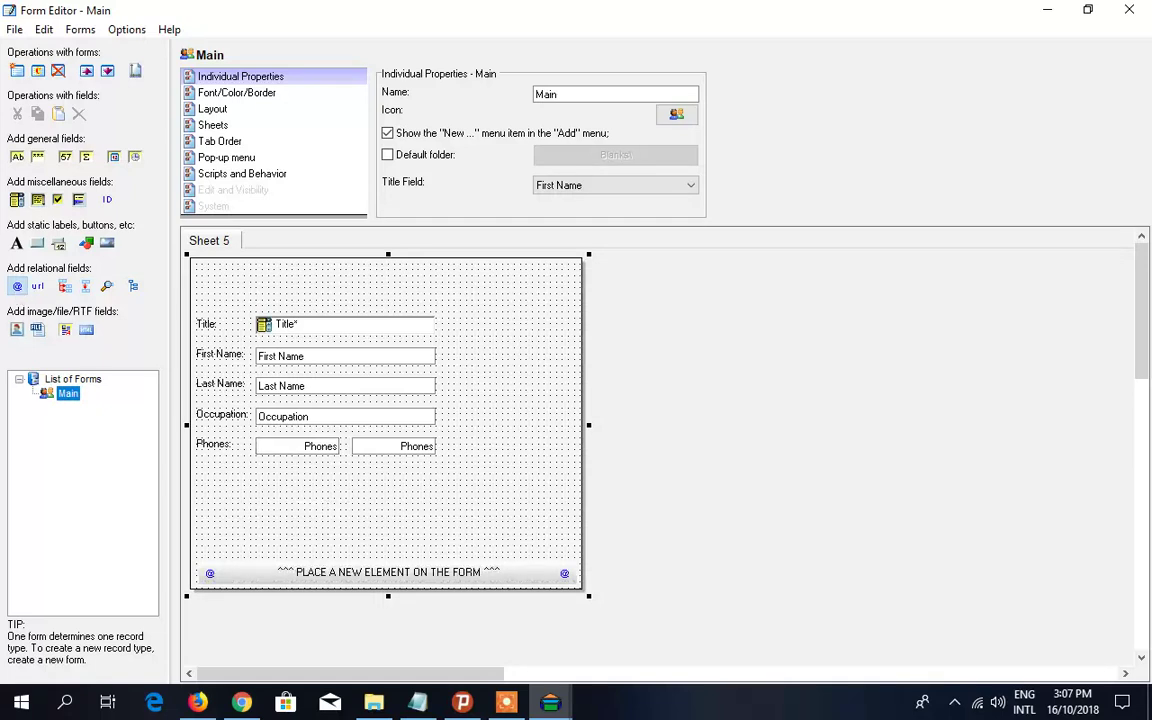
left_click(265, 483)
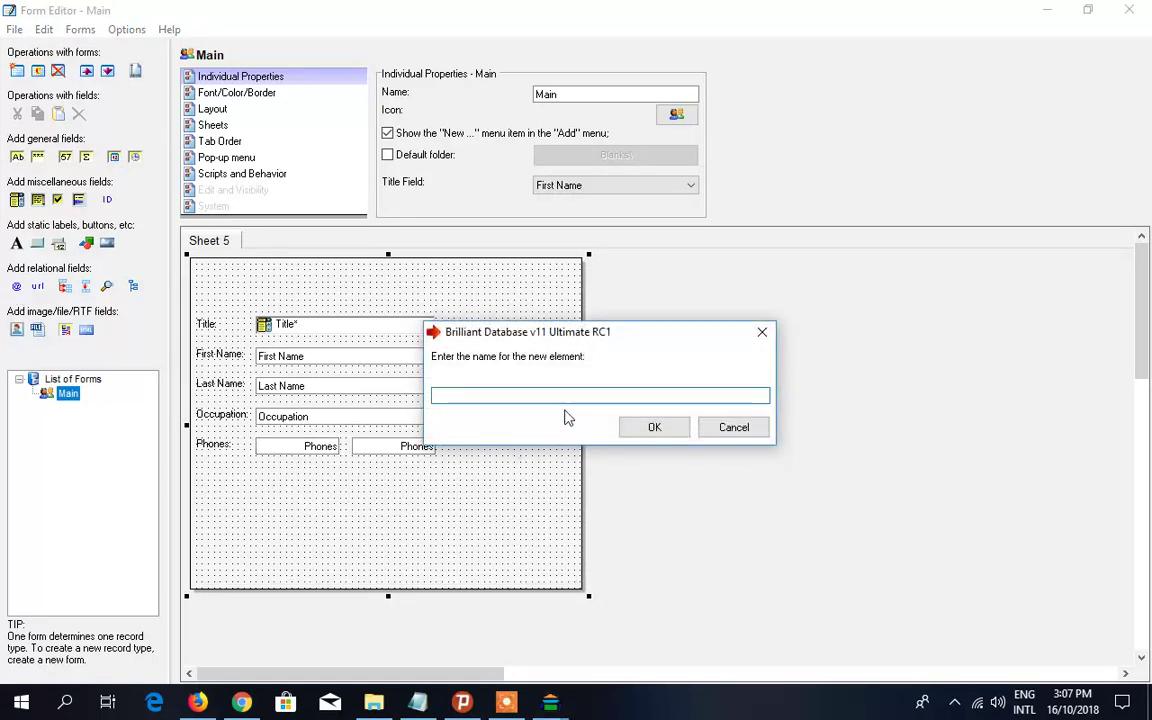
type("E-mail")
left_click(663, 434)
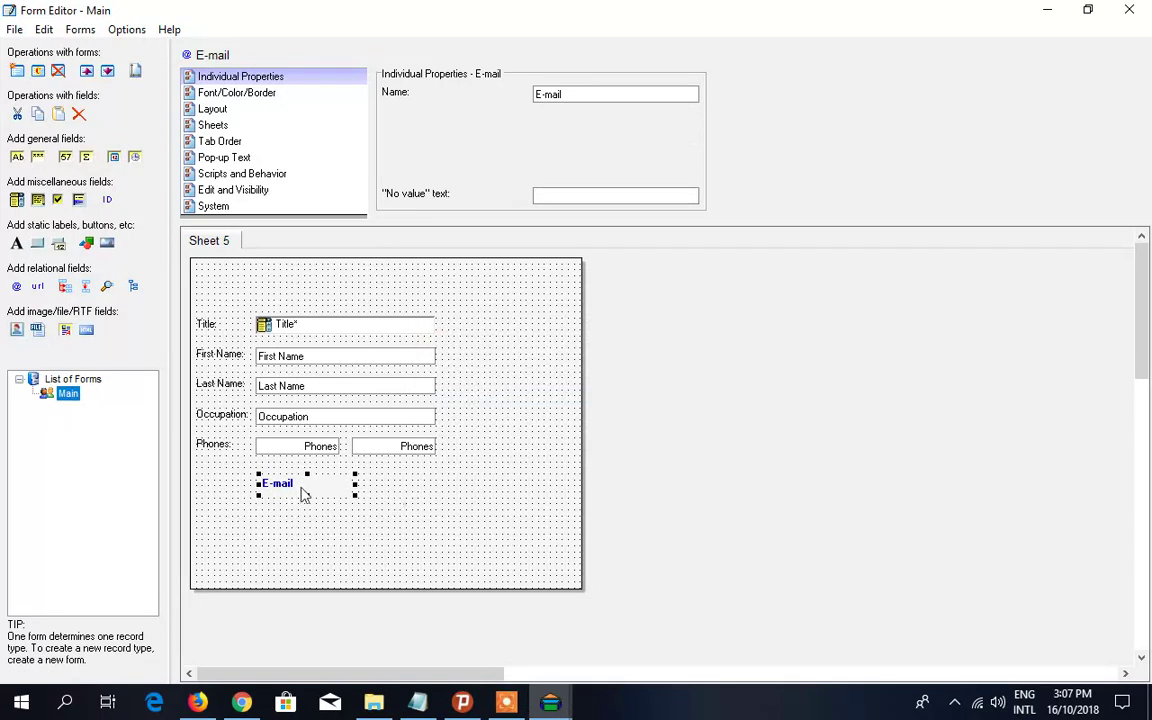
left_click_drag(300, 492, 440, 476)
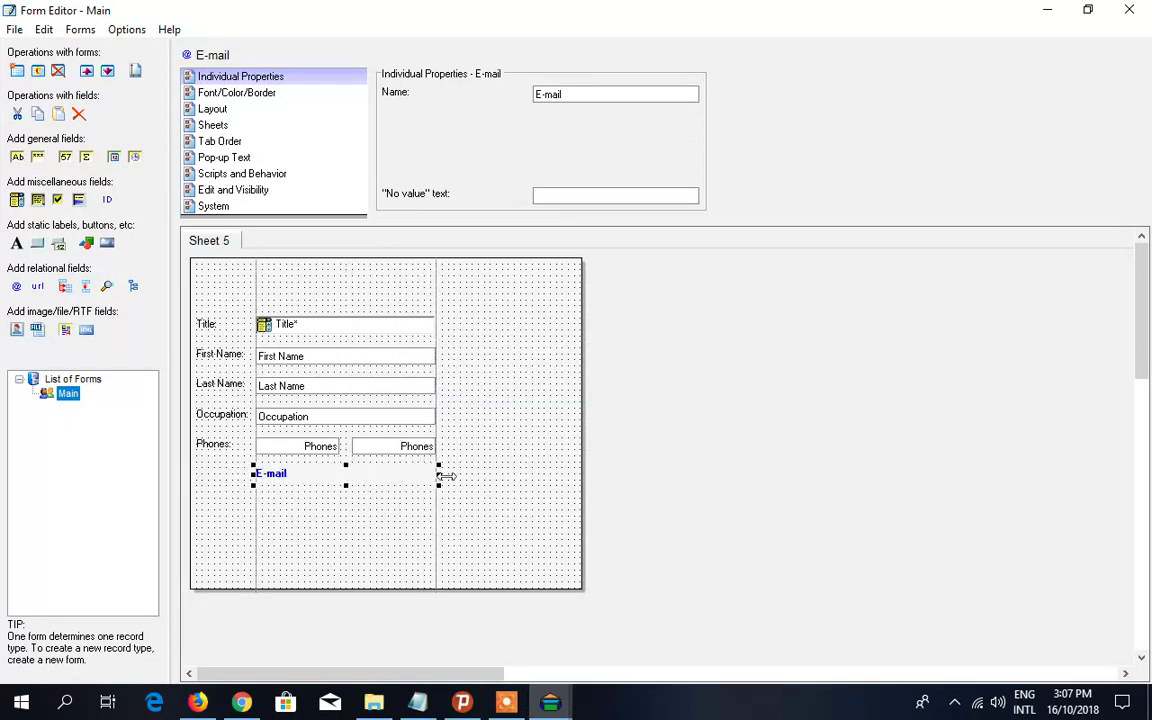
- Create an E-mail: label and align it with the labels above
right_click(282, 480)
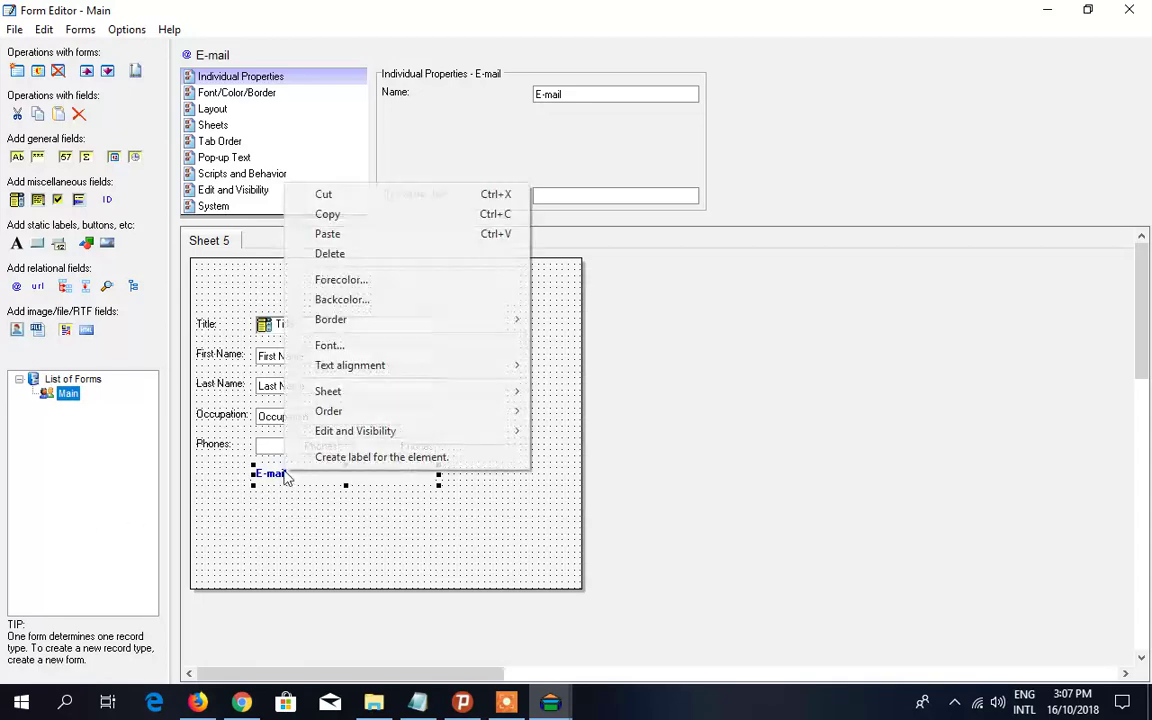
left_click(345, 458)
left_click(210, 480)
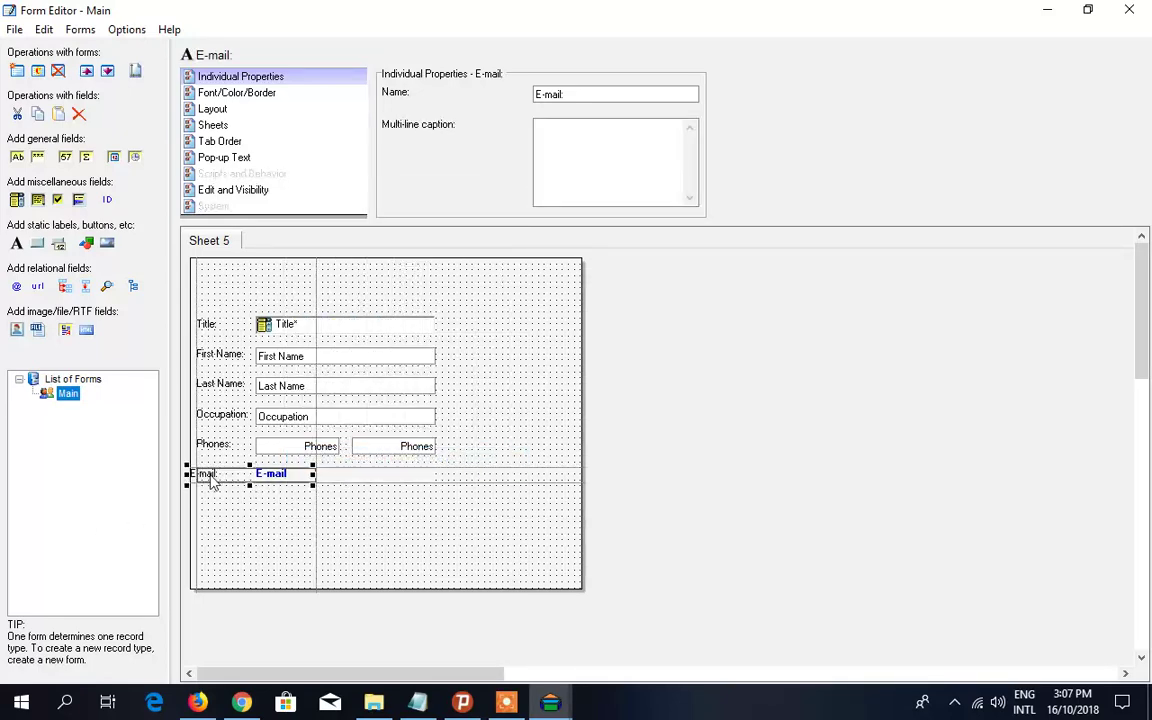
left_click_drag(212, 482, 217, 482)
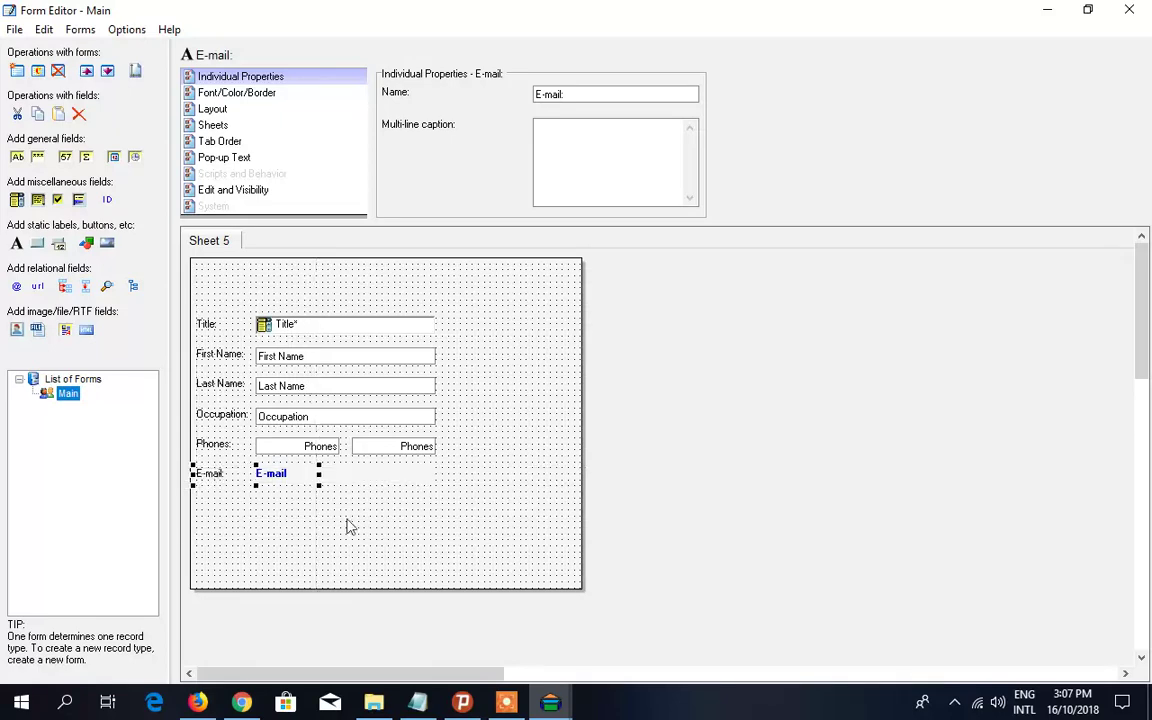
- Select the word State in the Notepad field list
left_click(420, 704)
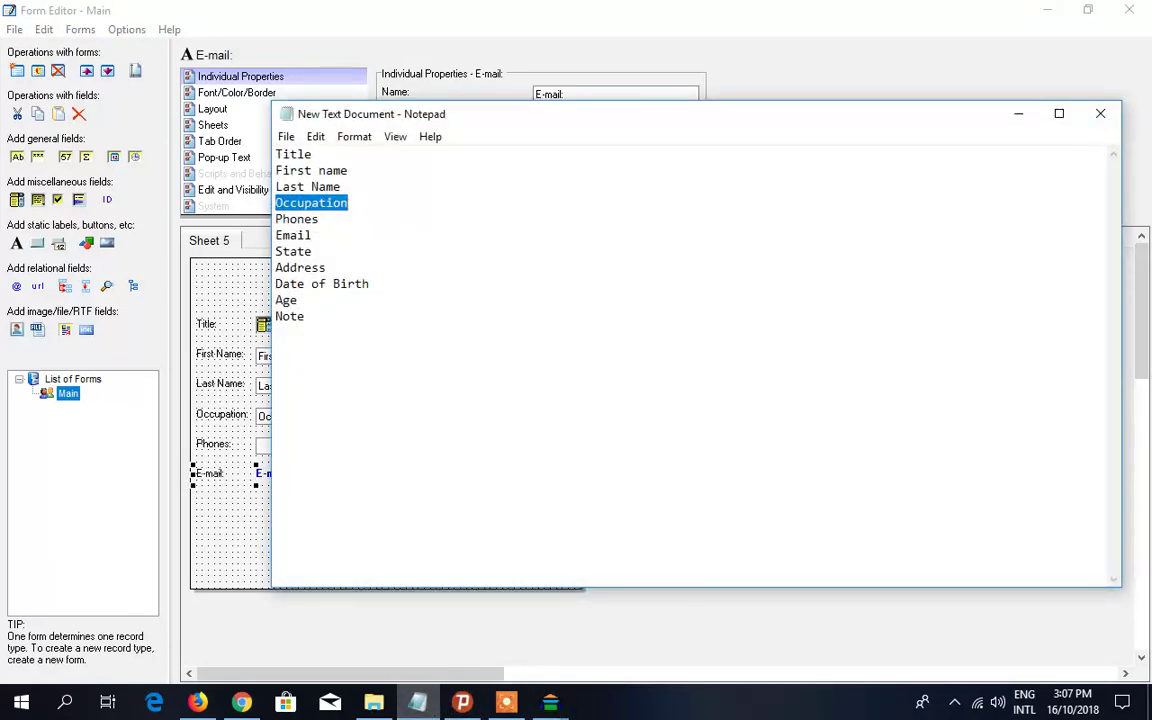
left_click_drag(314, 252, 289, 252)
left_click(314, 252)
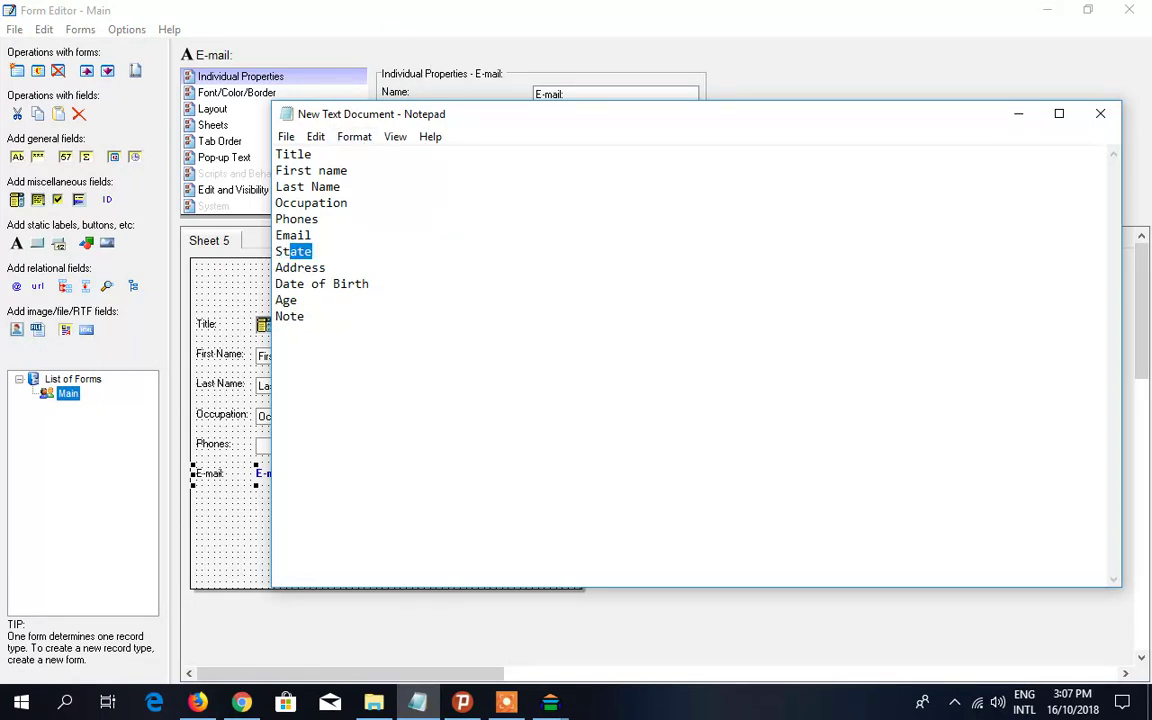
left_click(316, 252)
left_click_drag(314, 252, 277, 254)
left_click(327, 18)
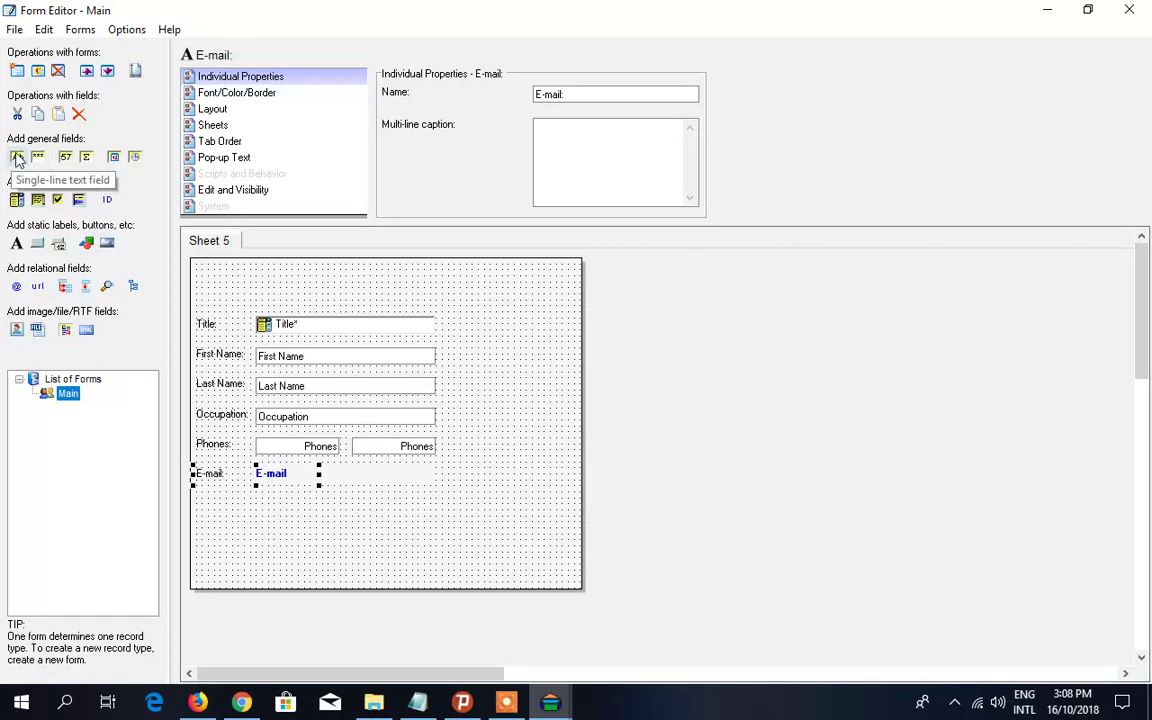
- Paste a copy of the Occupation field below the E-mail row
left_click(331, 424)
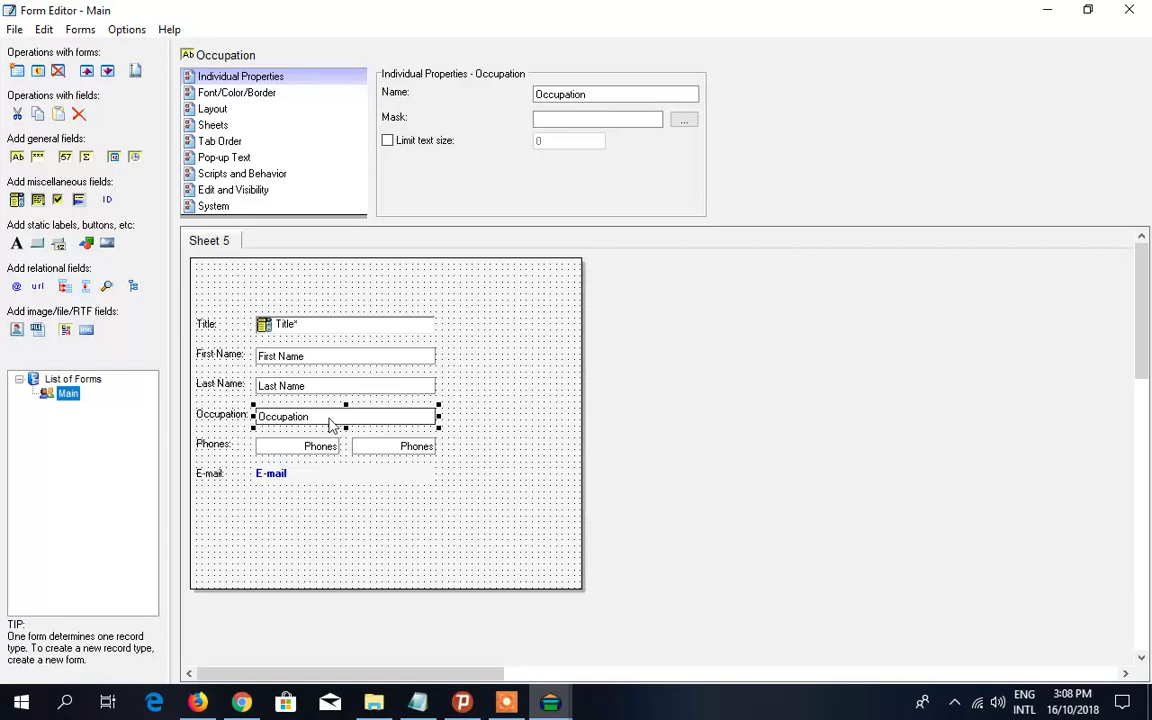
right_click(331, 424)
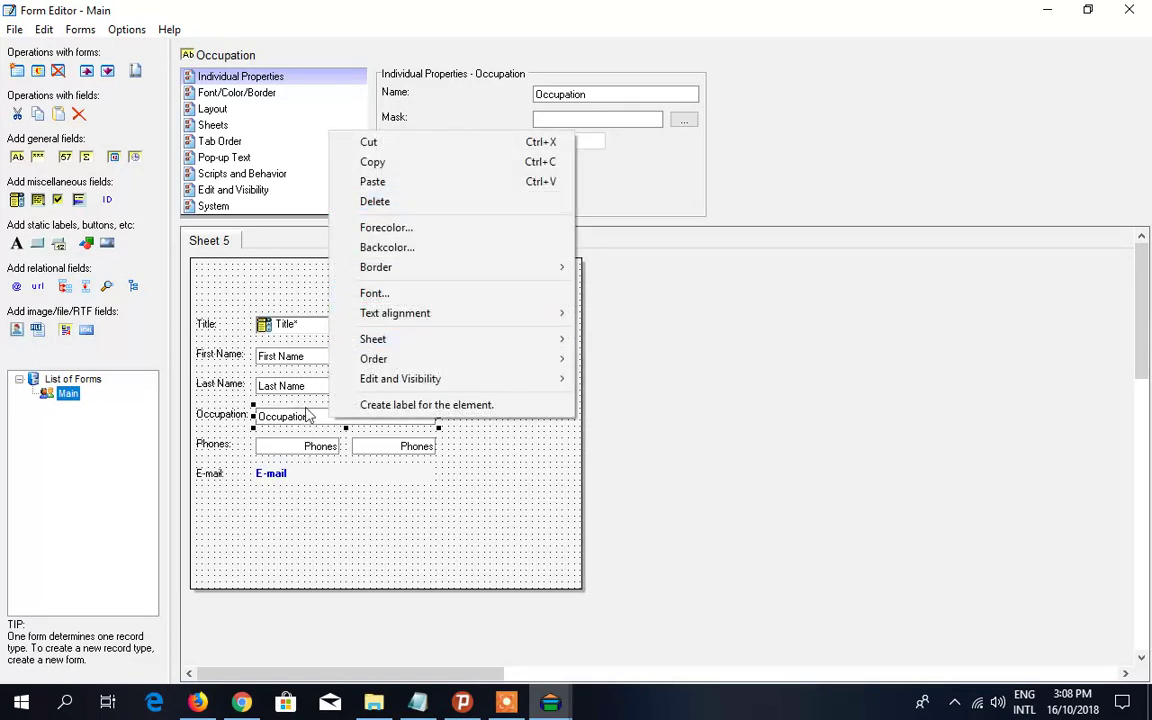
left_click(285, 416)
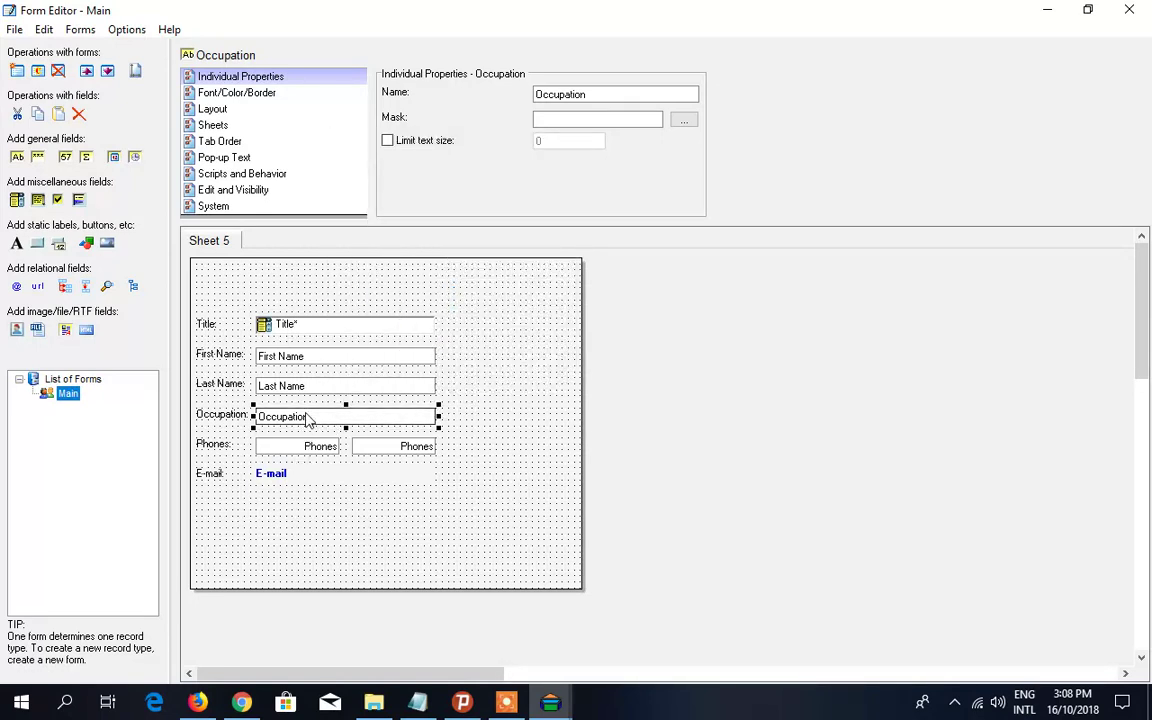
left_click(309, 514)
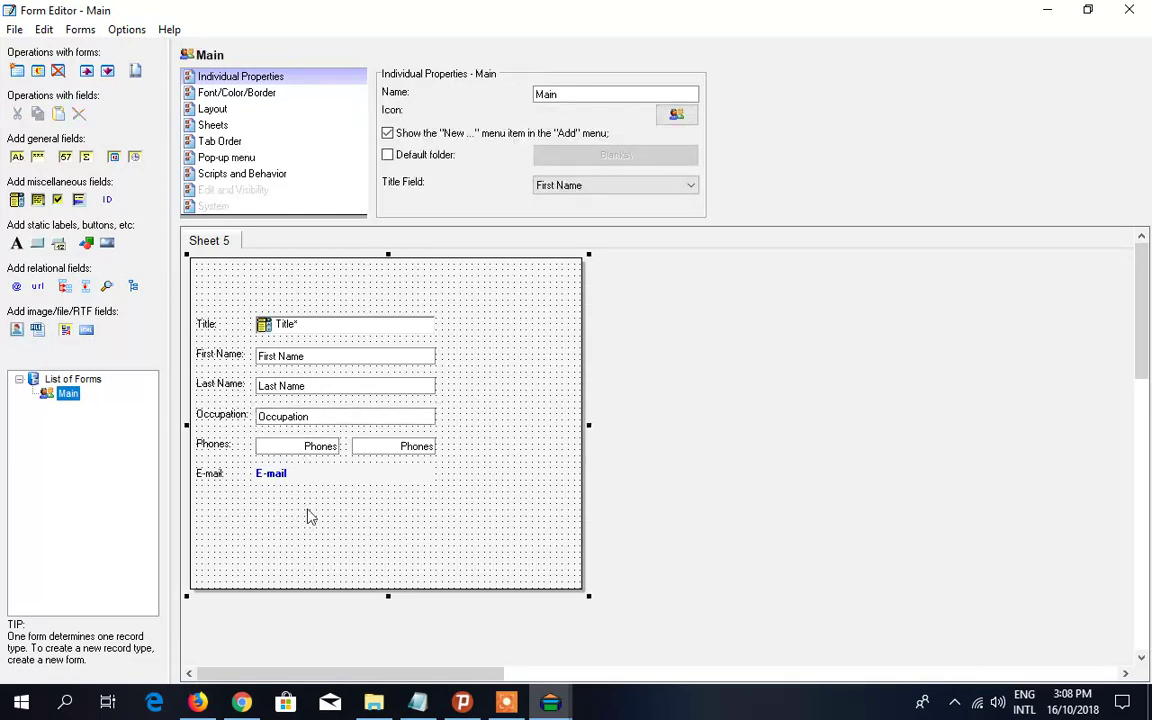
key("ctrl+v")
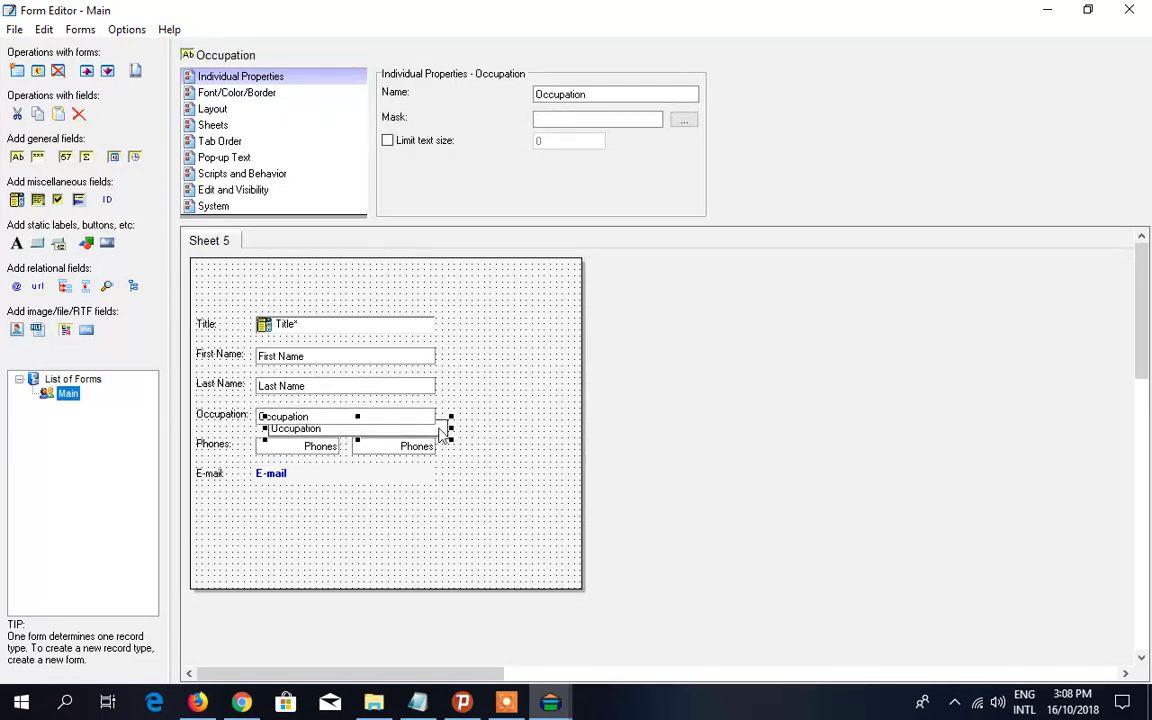
left_click_drag(449, 440, 436, 498)
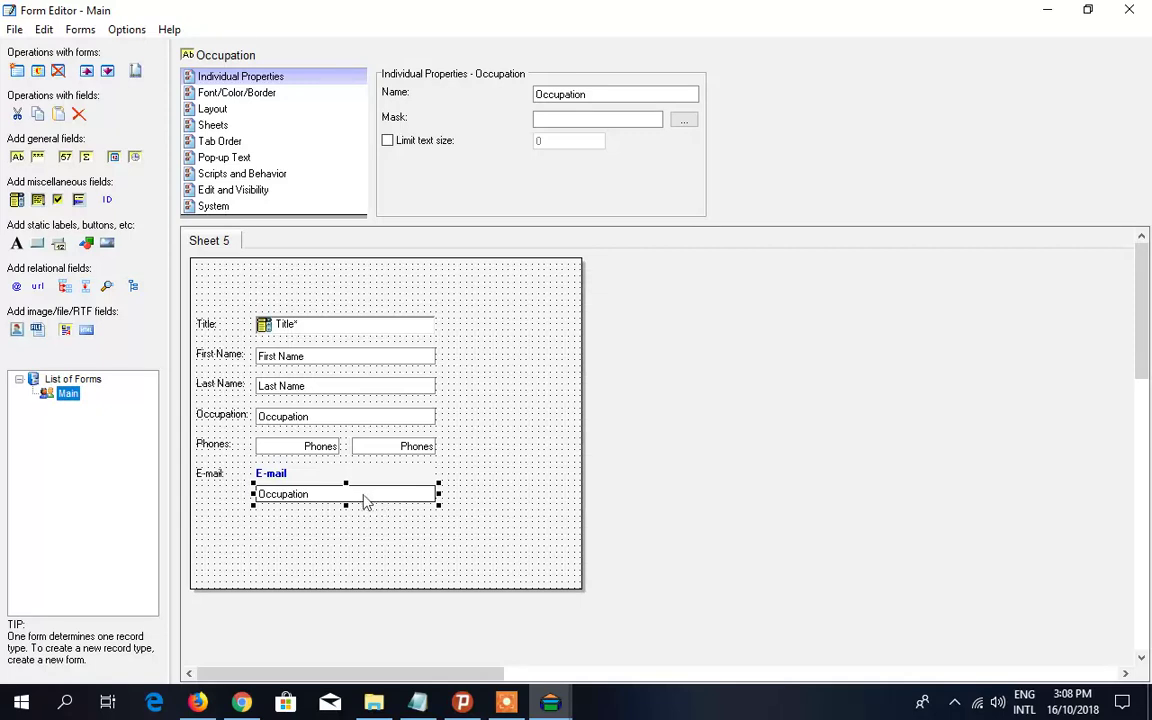
- Rename the copy to State, add a State: label, and align field and label
double_click(565, 94)
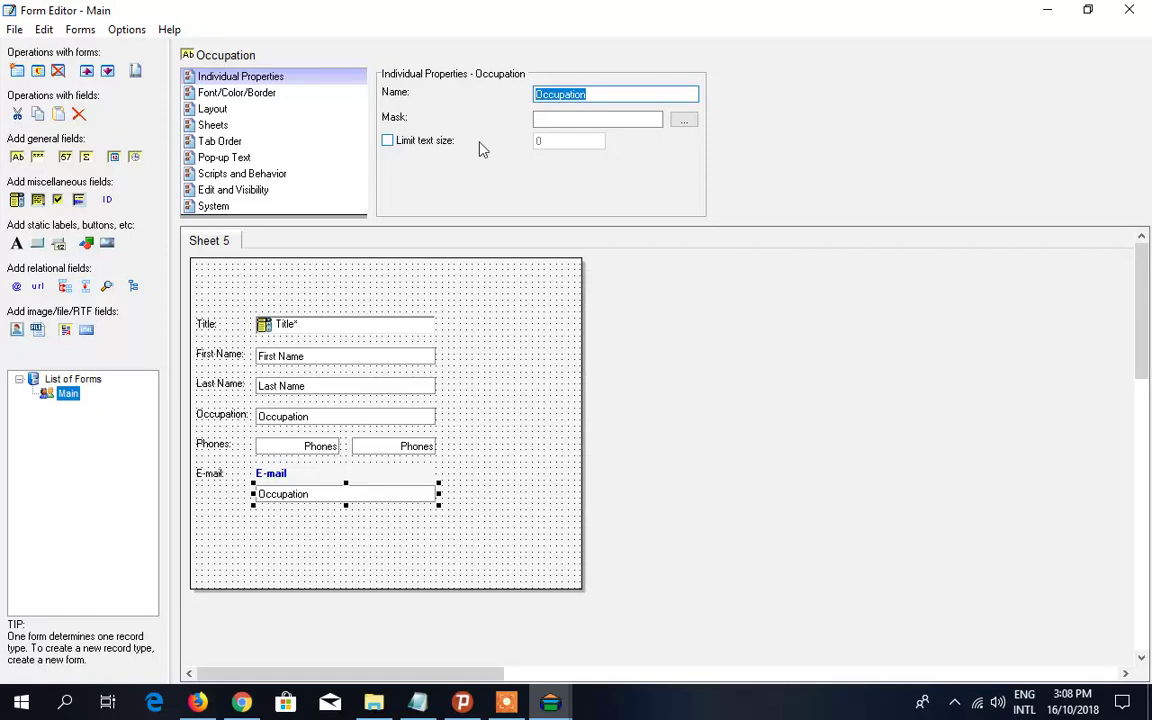
type("Sta")
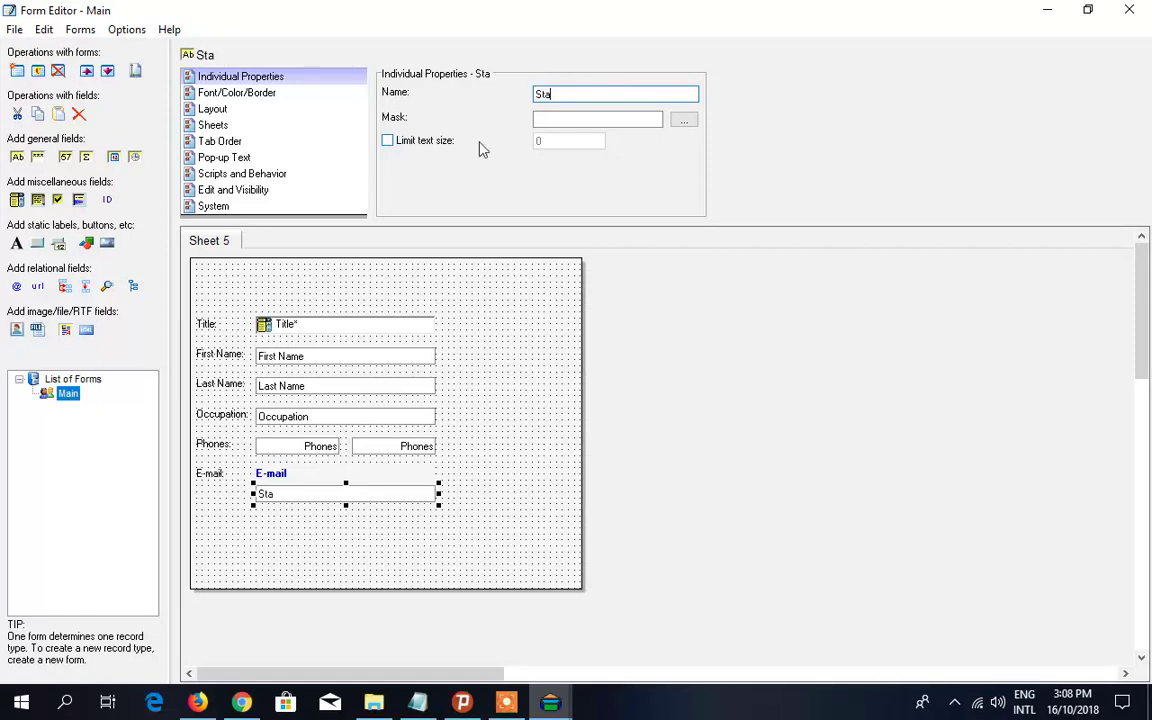
type("te")
right_click(304, 498)
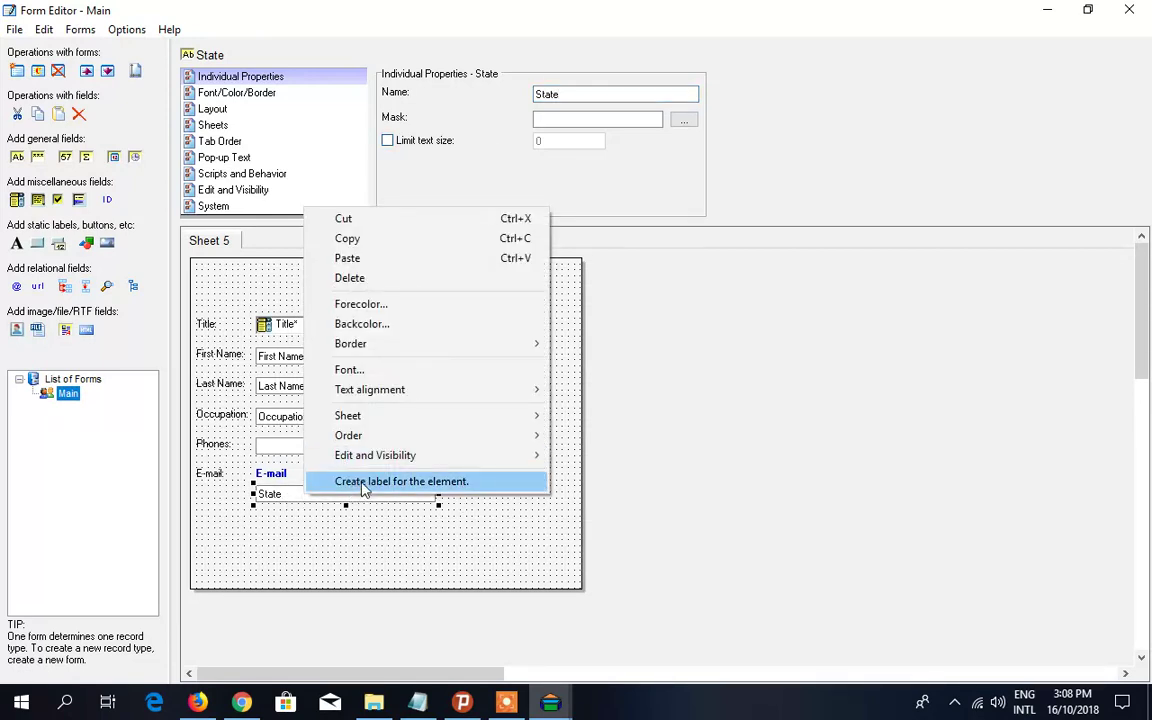
left_click(363, 487)
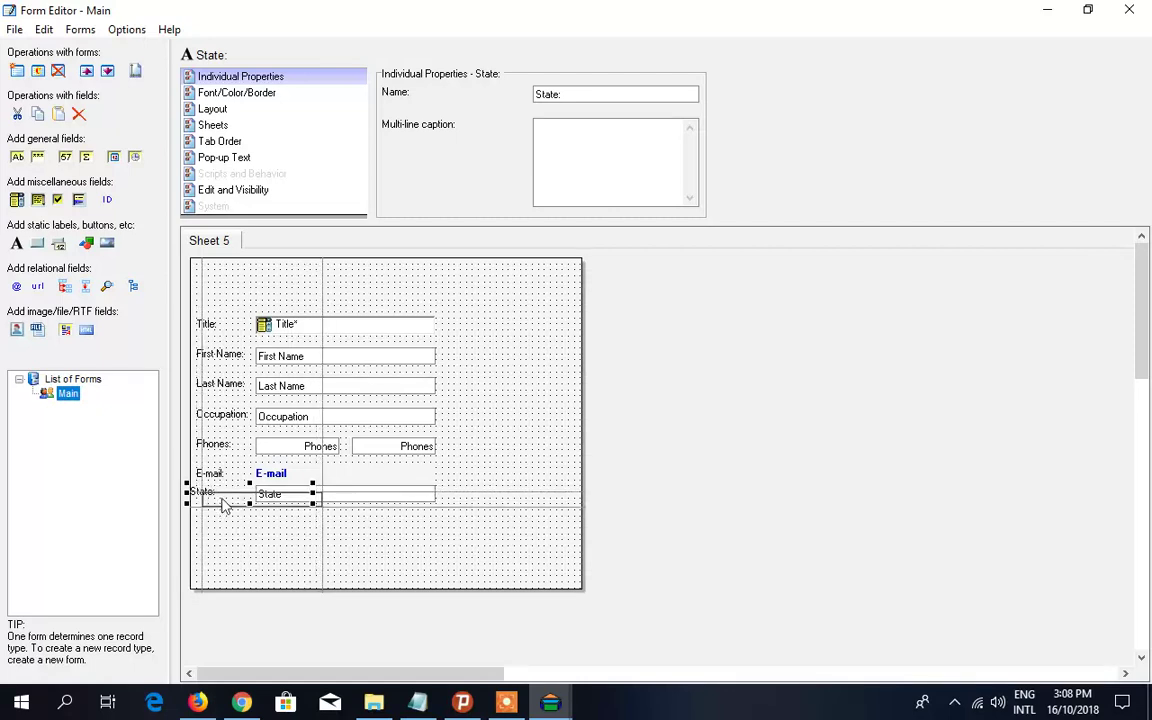
left_click_drag(224, 497, 218, 504)
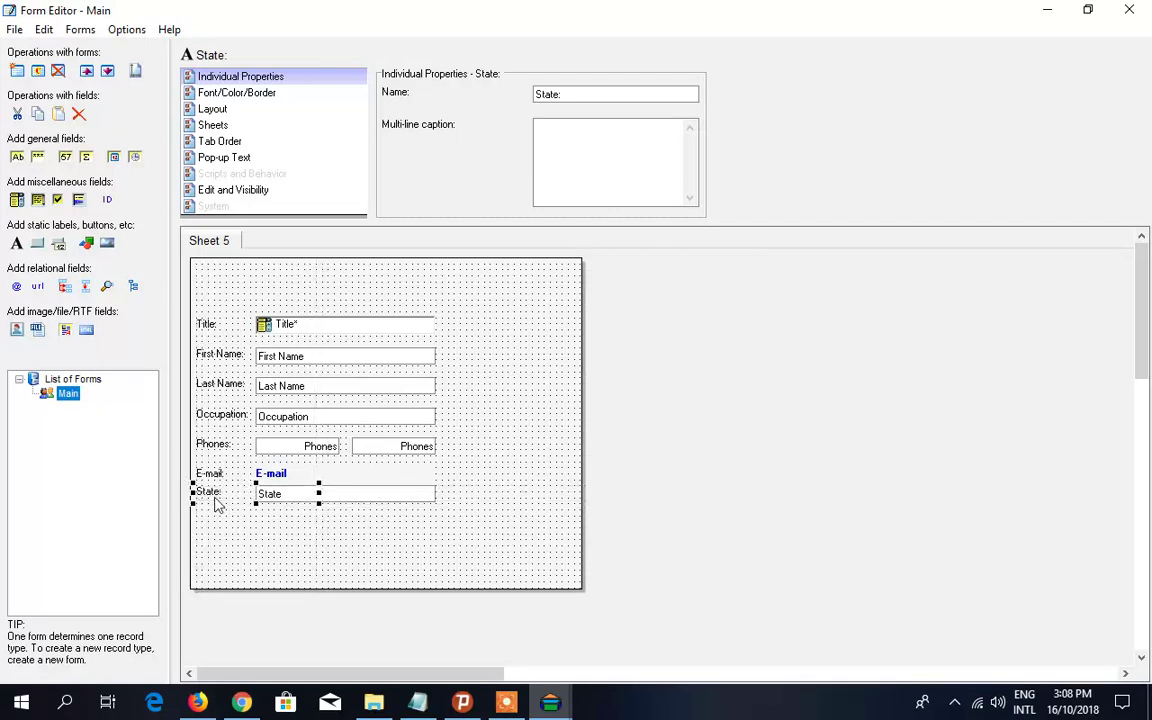
left_click(393, 534)
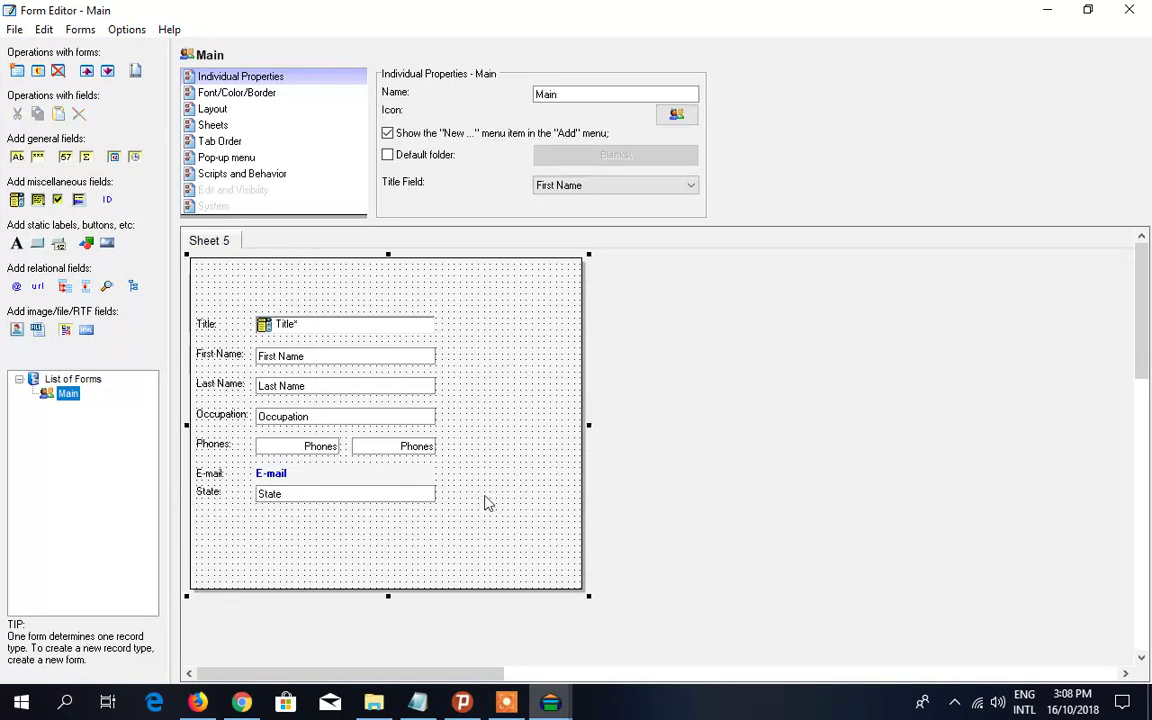
left_click_drag(365, 500, 362, 504)
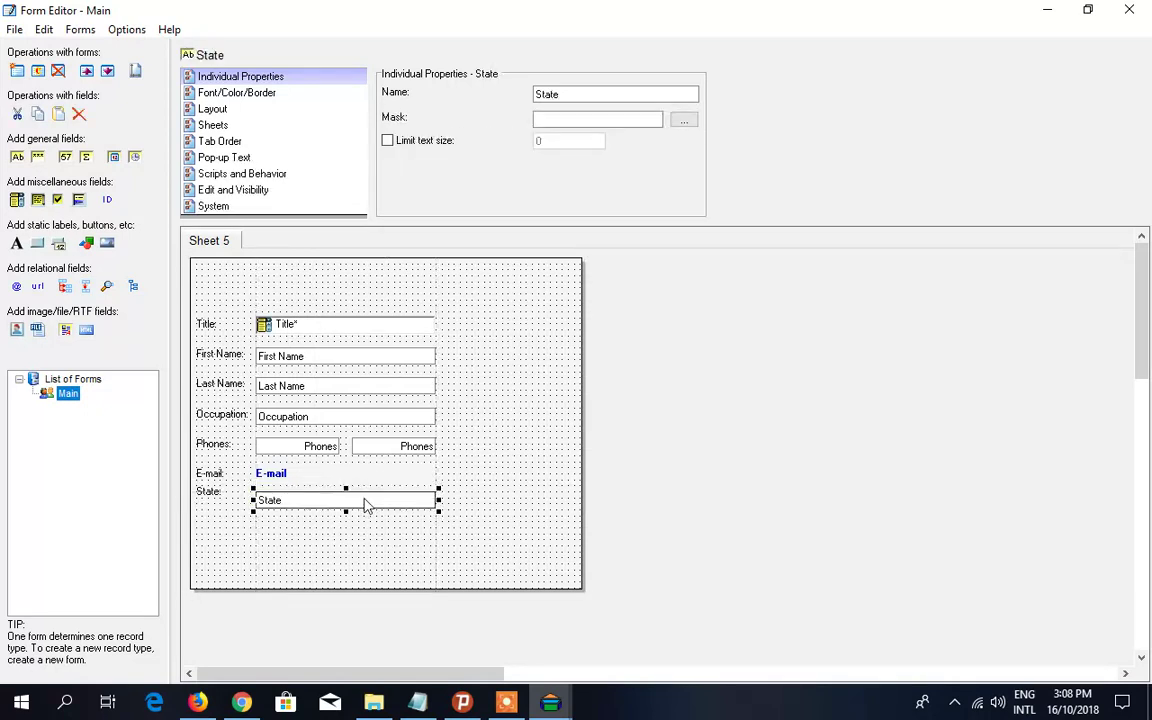
left_click(213, 499)
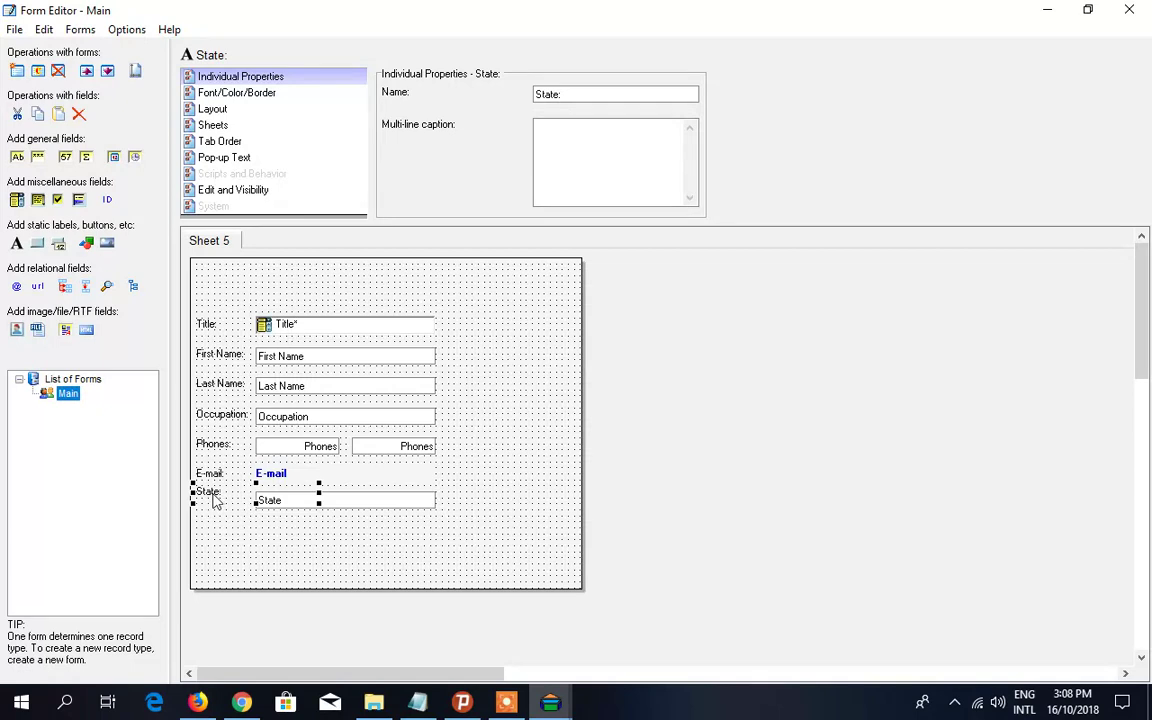
left_click_drag(213, 502, 213, 508)
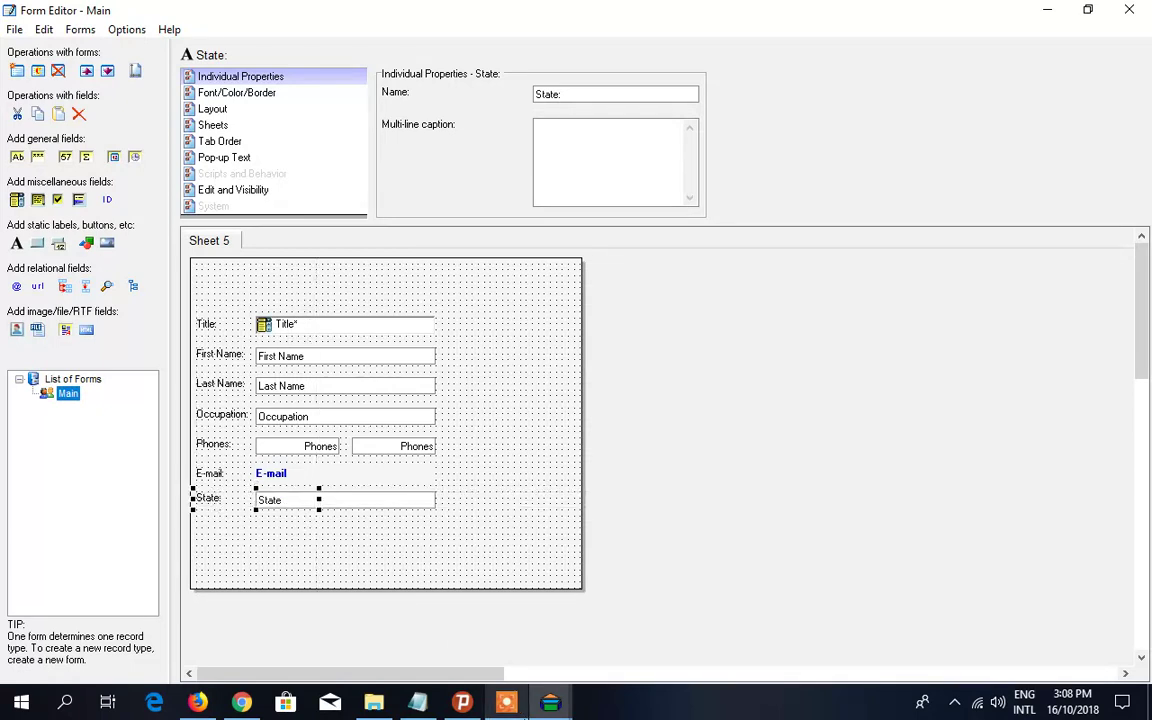
- Review the planned field list in Notepad
left_click(418, 703)
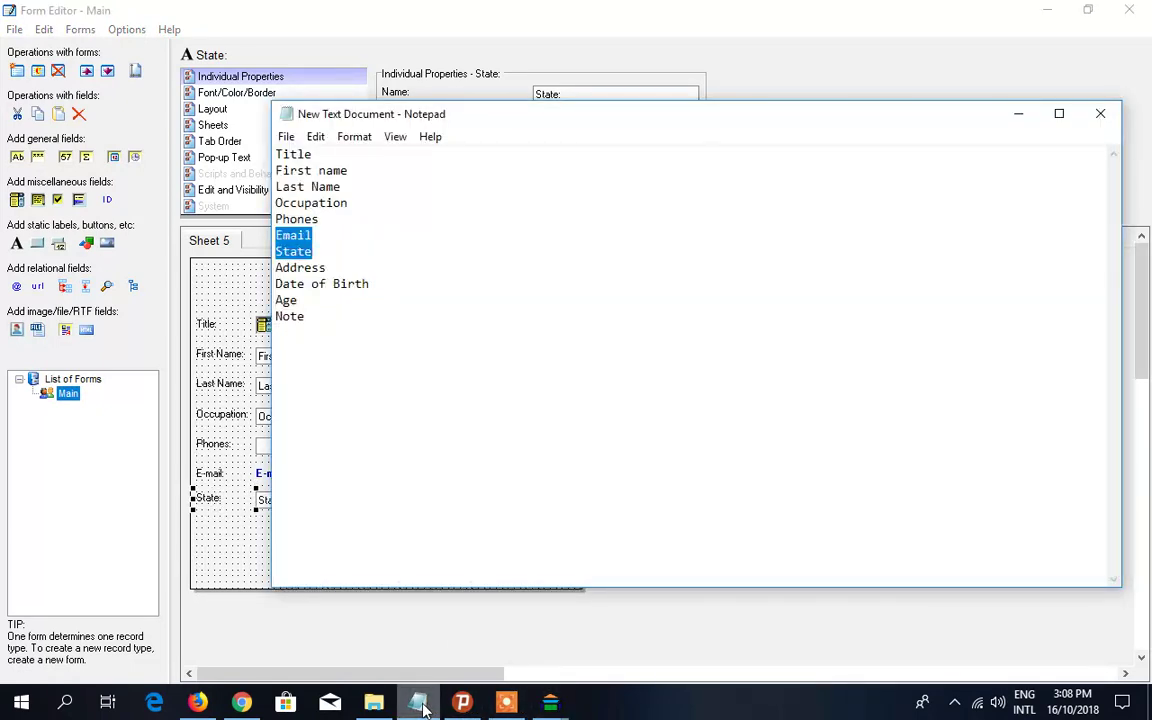
left_click(418, 705)
left_click(418, 705)
left_click(418, 705)
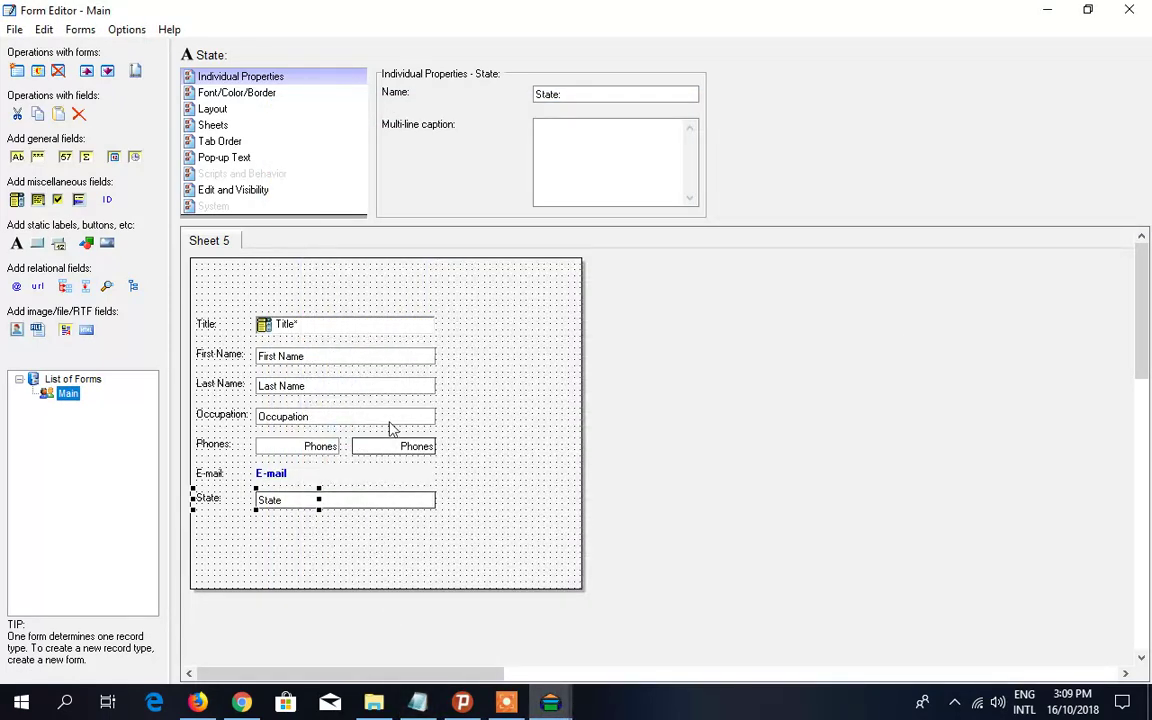
- Select all fields and labels and move the block up and to the right
left_click_drag(473, 294, 186, 543)
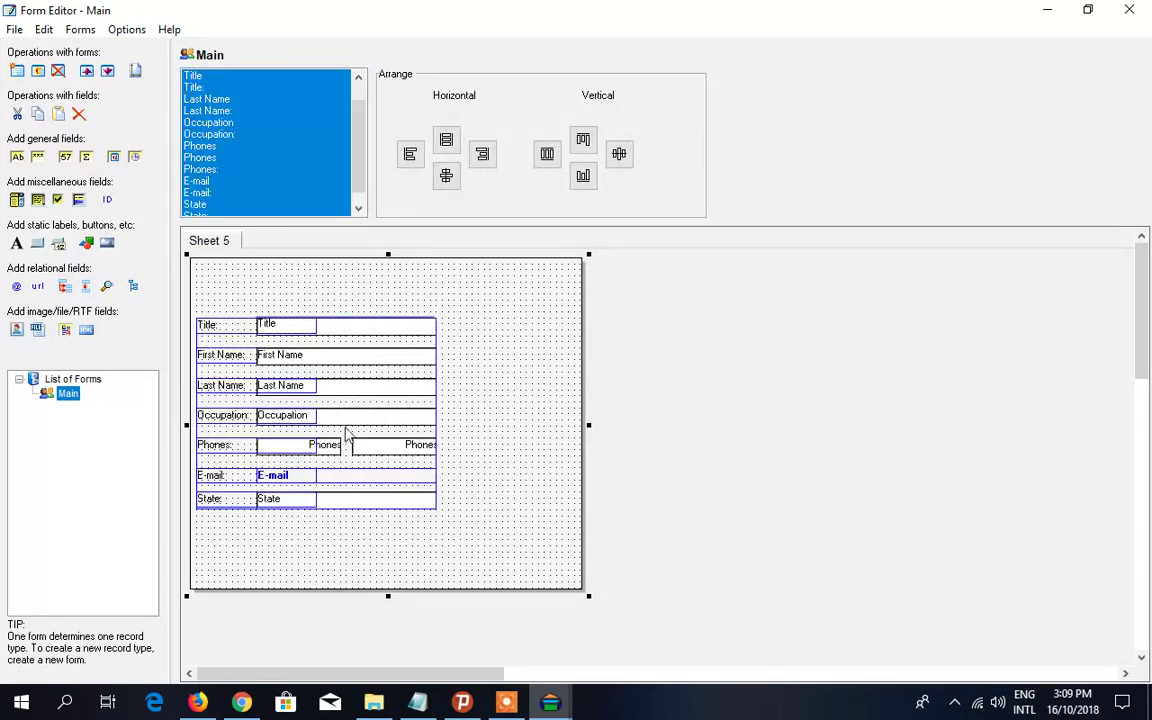
left_click_drag(348, 425, 380, 370)
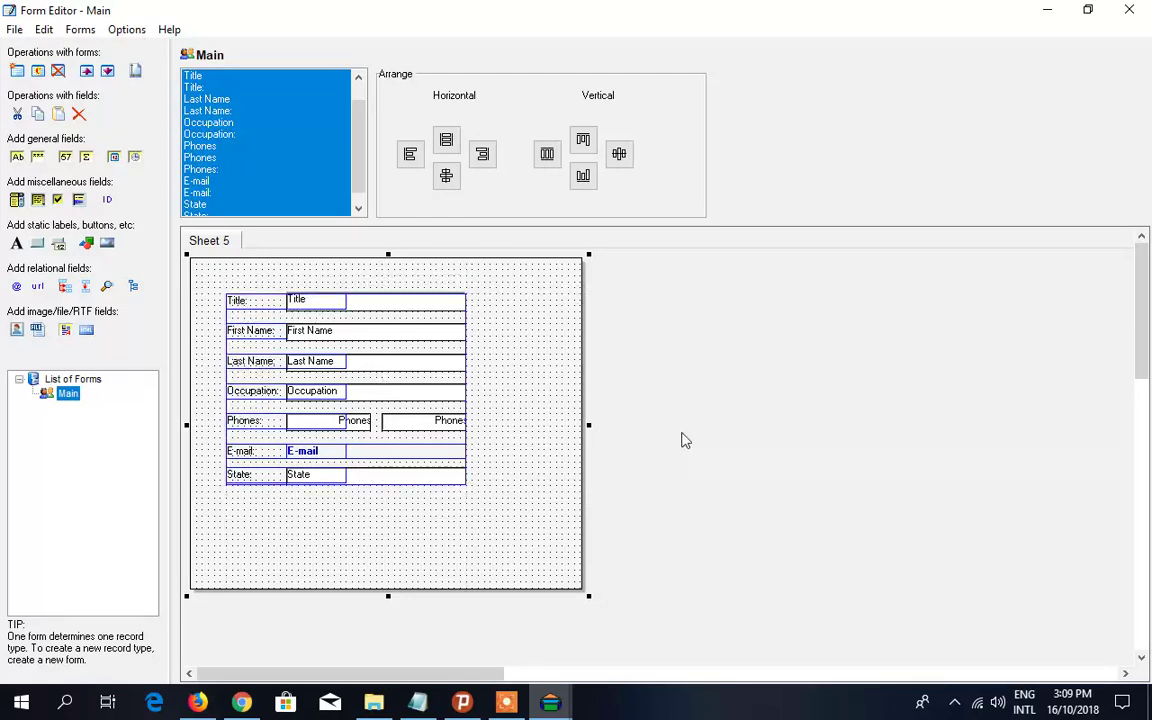
left_click(541, 471)
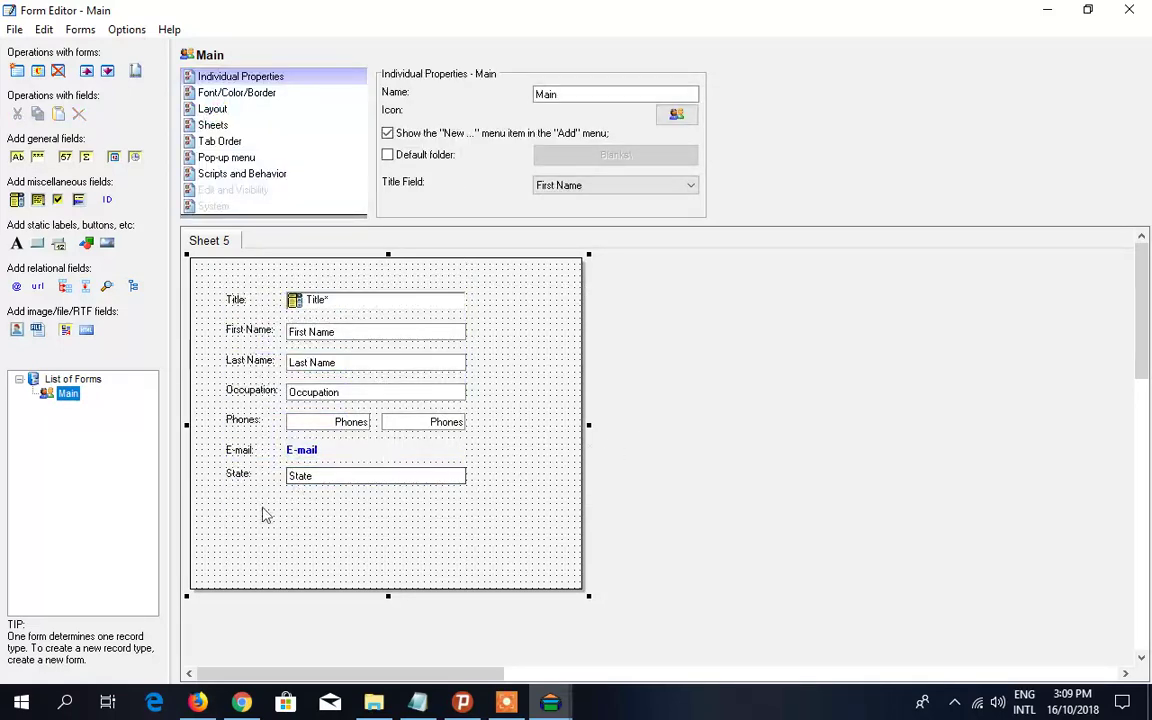
left_click(418, 703)
left_click(418, 703)
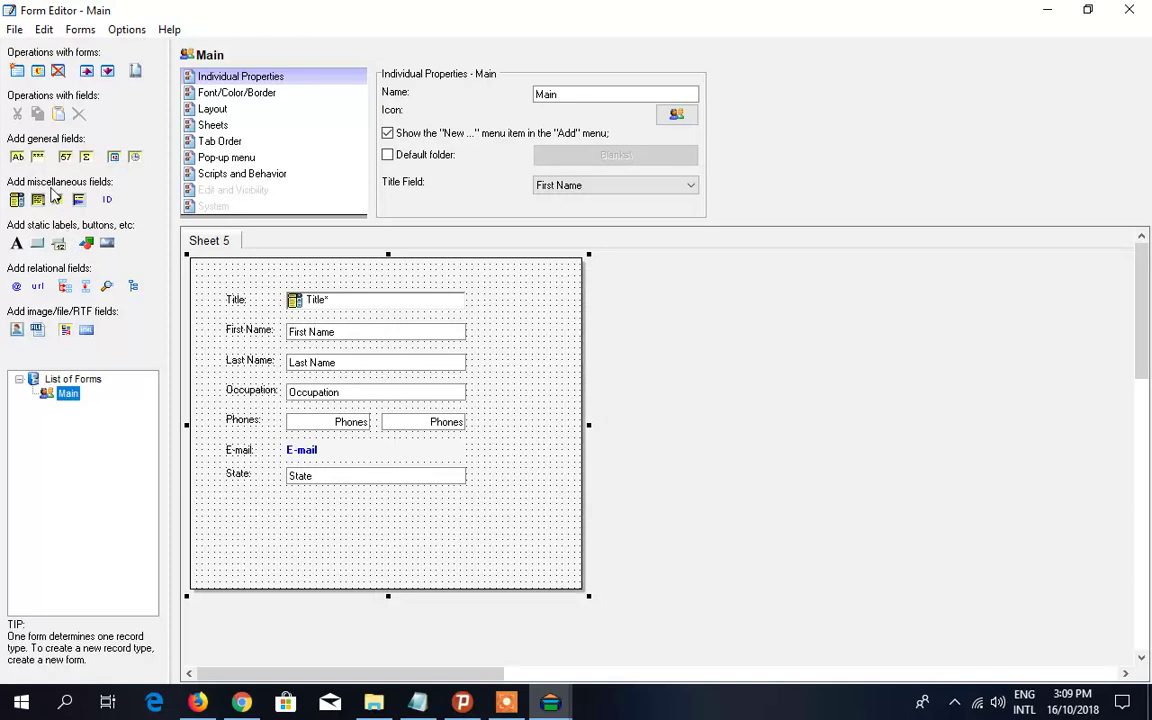
- Add an Address text field beneath State with an Address: label beside it
left_click(17, 156)
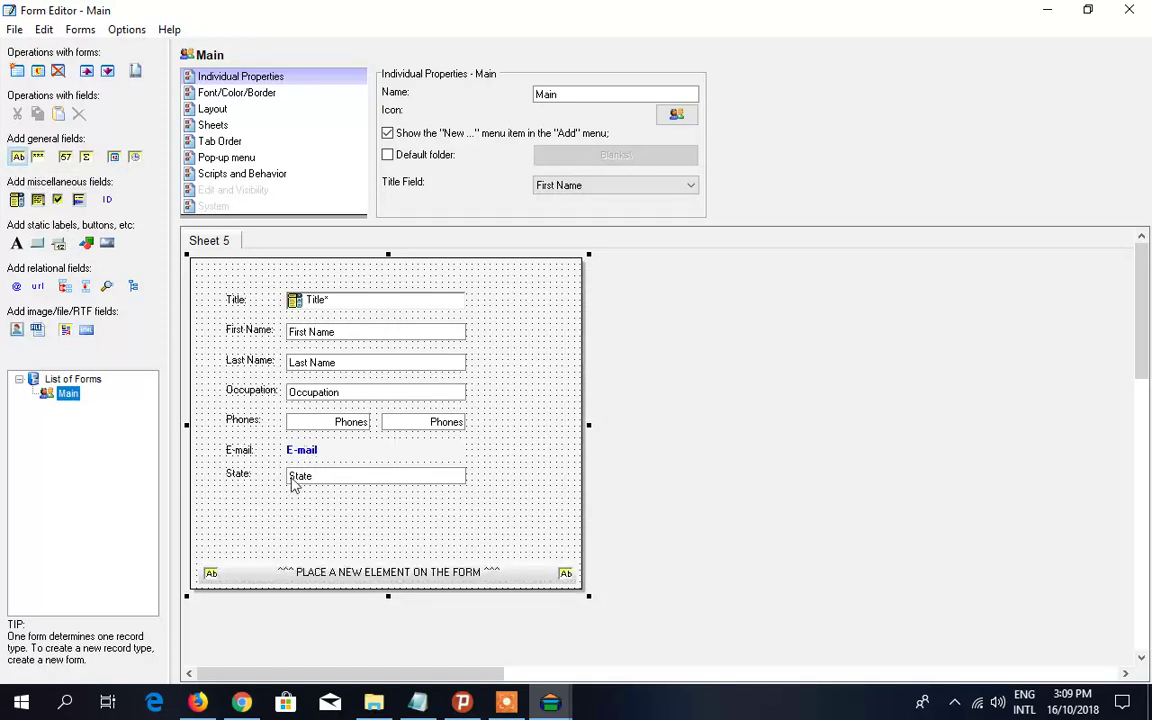
left_click(297, 511)
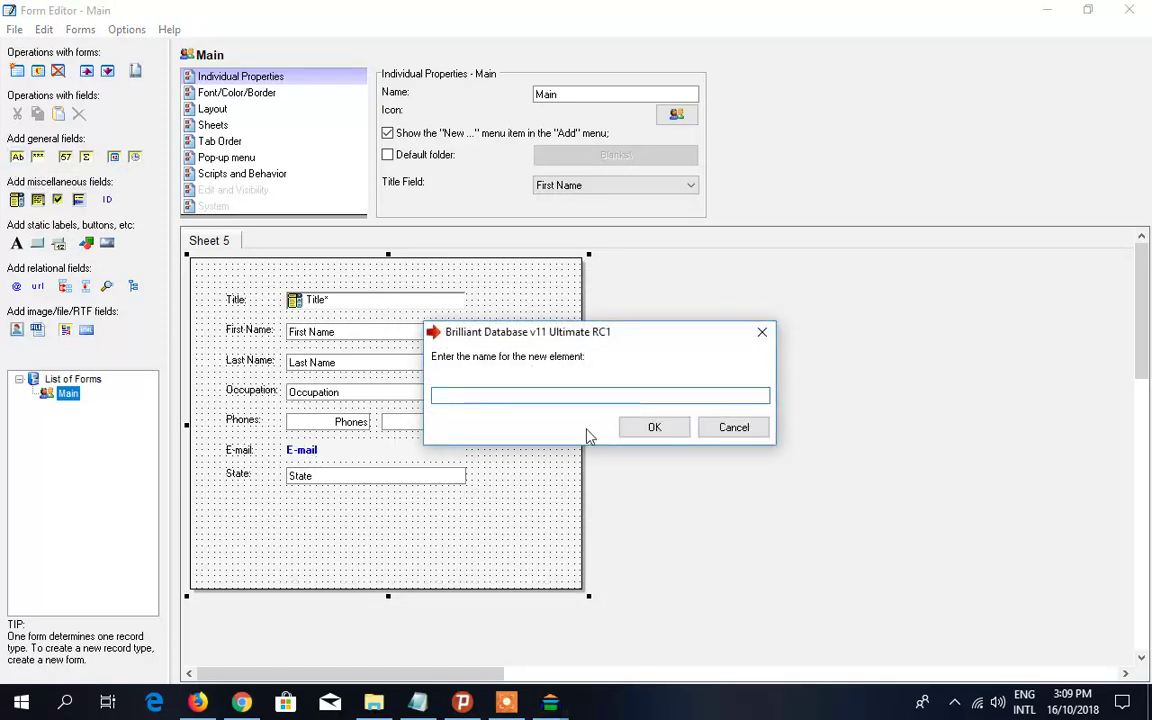
type("Address")
left_click(650, 430)
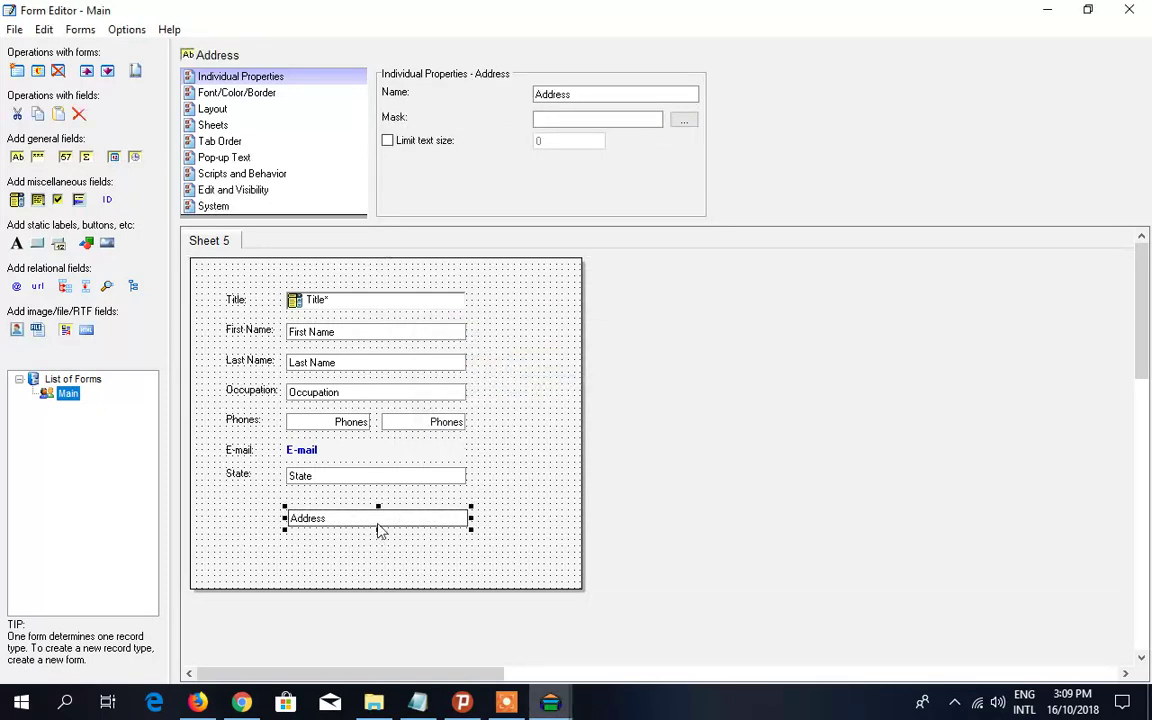
left_click_drag(380, 530, 378, 514)
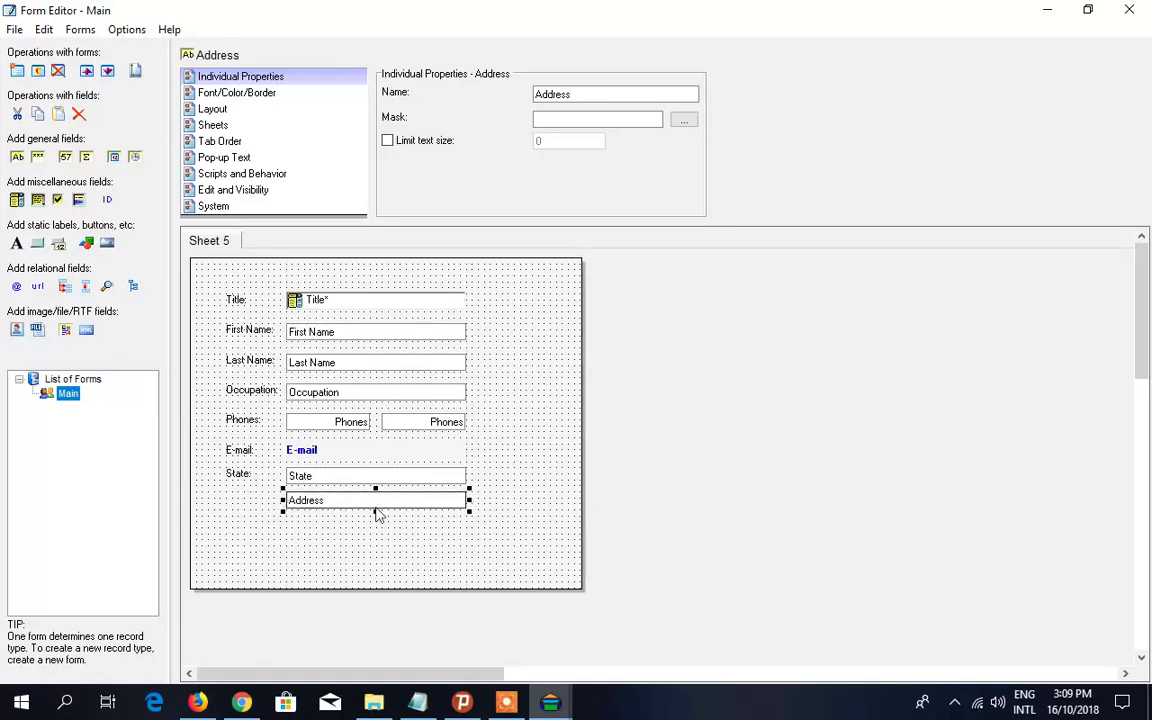
right_click(378, 512)
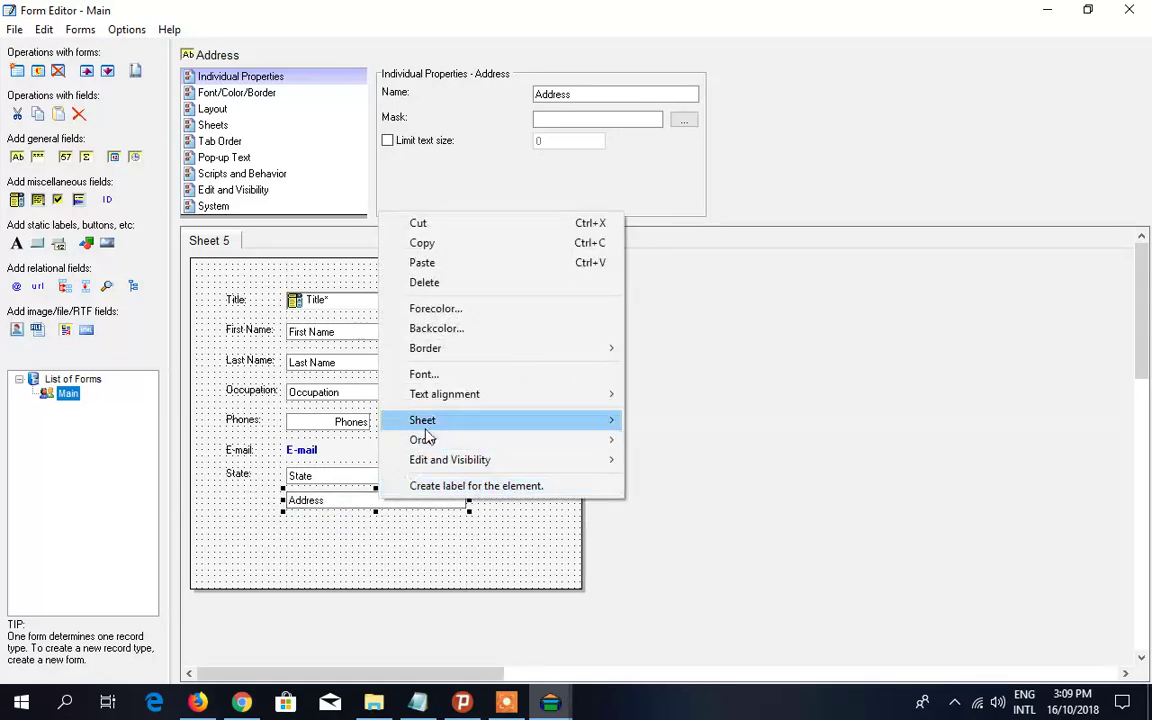
left_click(410, 484)
left_click_drag(219, 507, 252, 509)
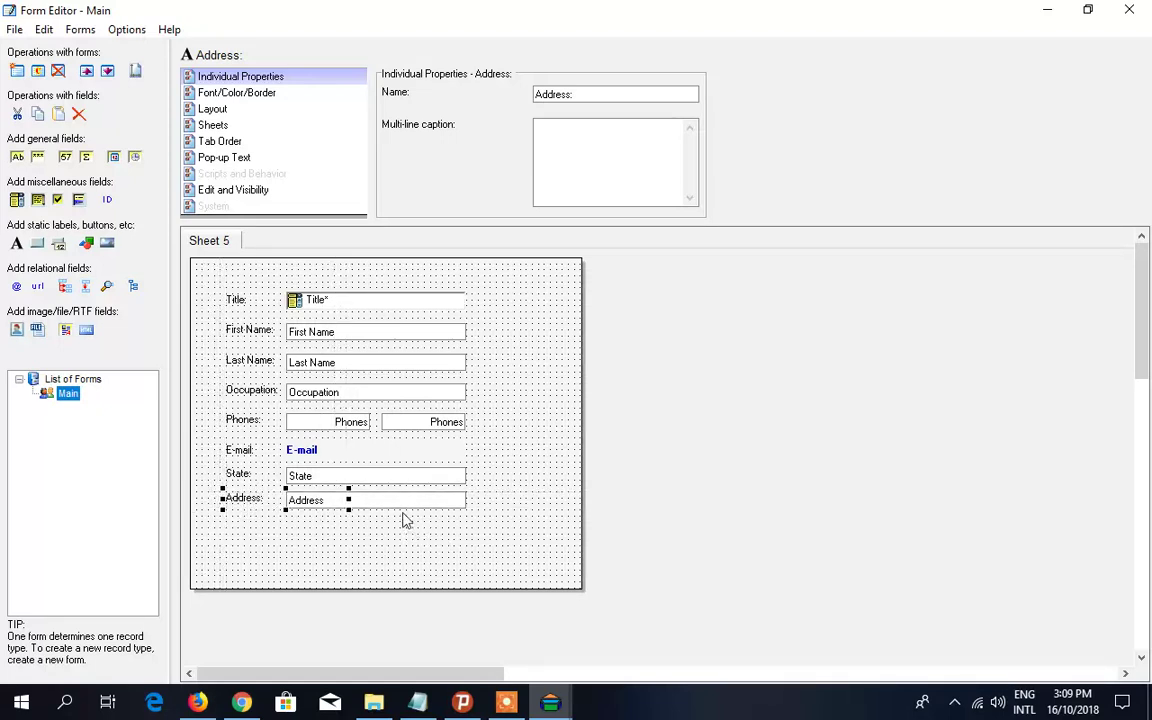
left_click(420, 703)
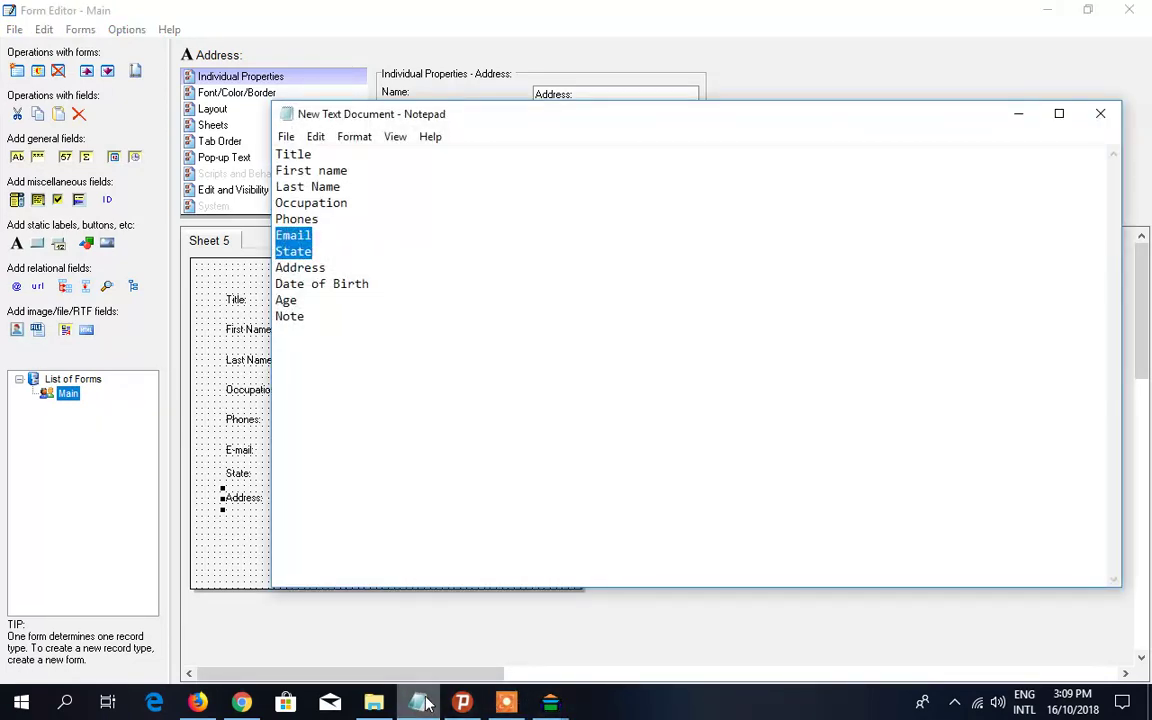
left_click(422, 703)
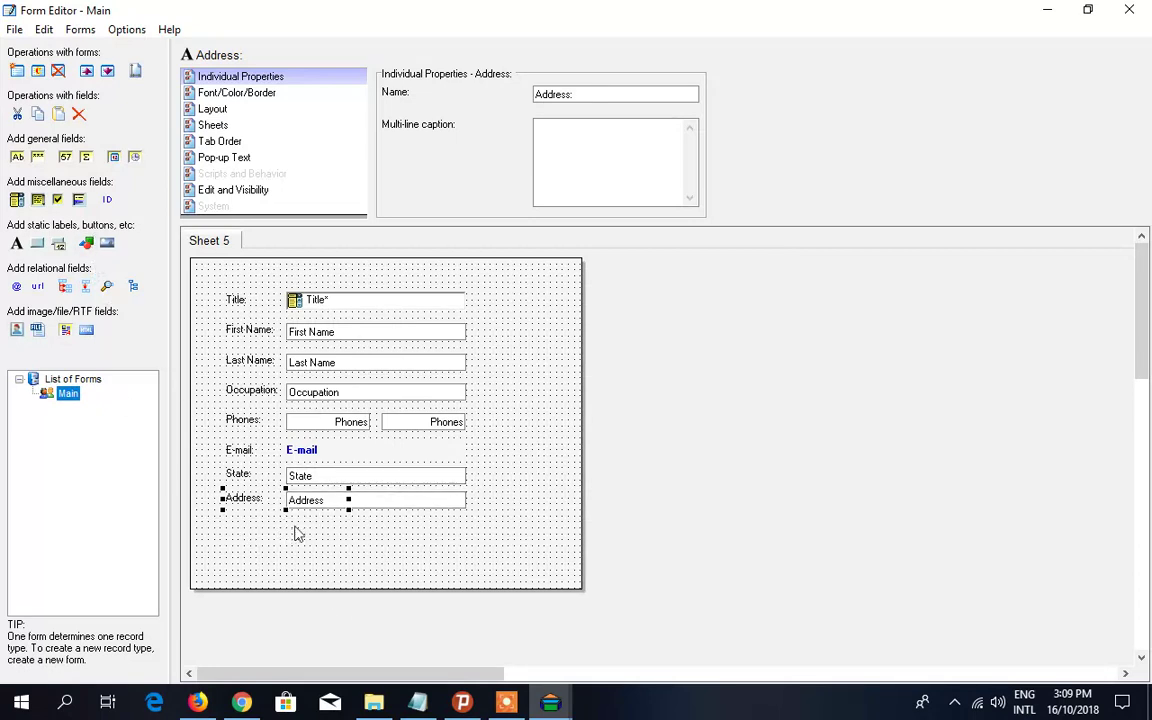
- Add a Date of Birth date field beneath Address with an aligned Date of Birth: caption
left_click(114, 158)
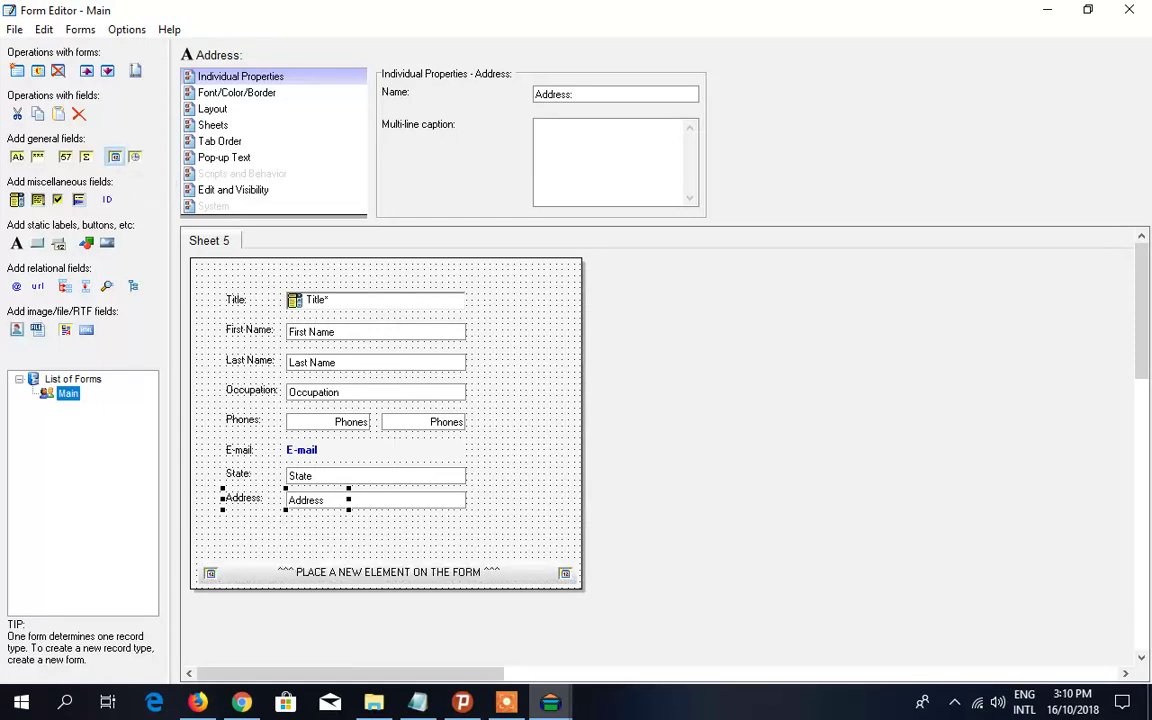
left_click(296, 537)
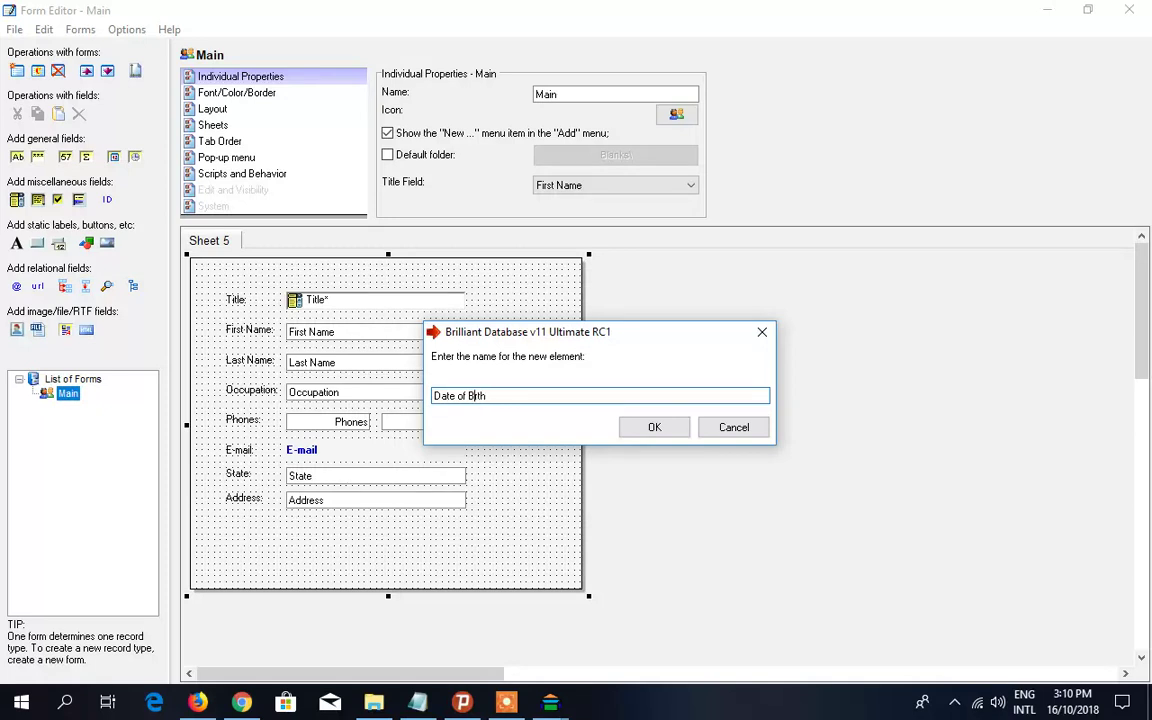
left_click(628, 430)
left_click_drag(385, 547, 376, 535)
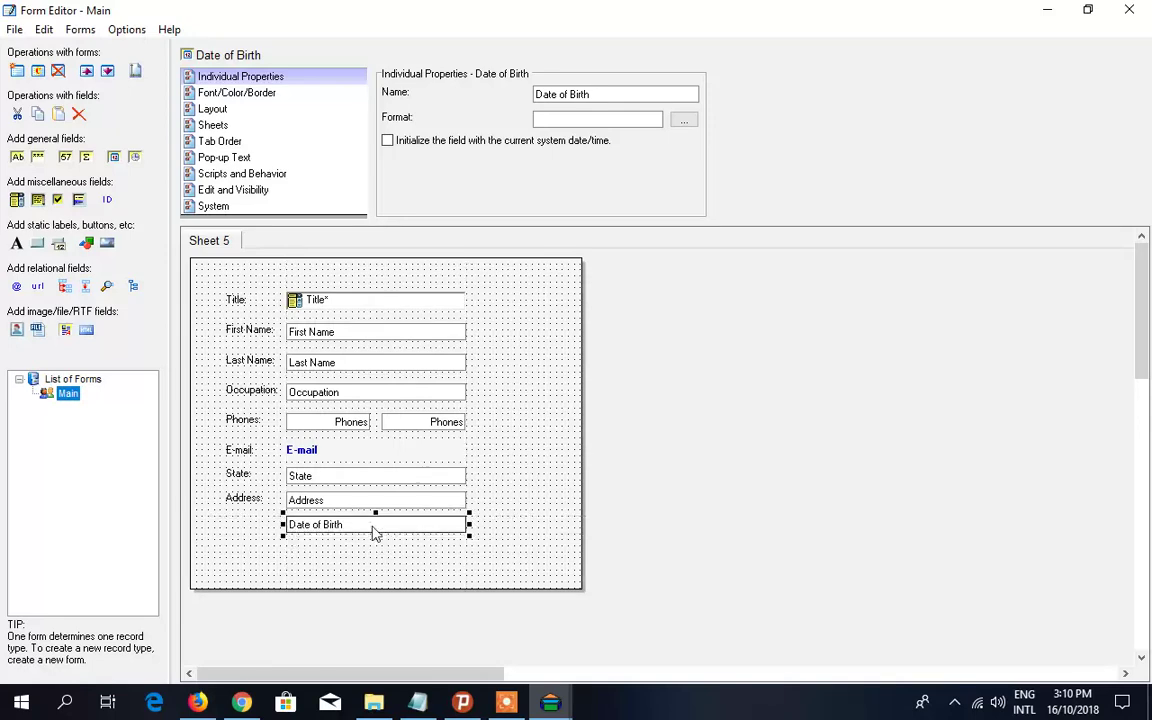
right_click(375, 533)
left_click(417, 527)
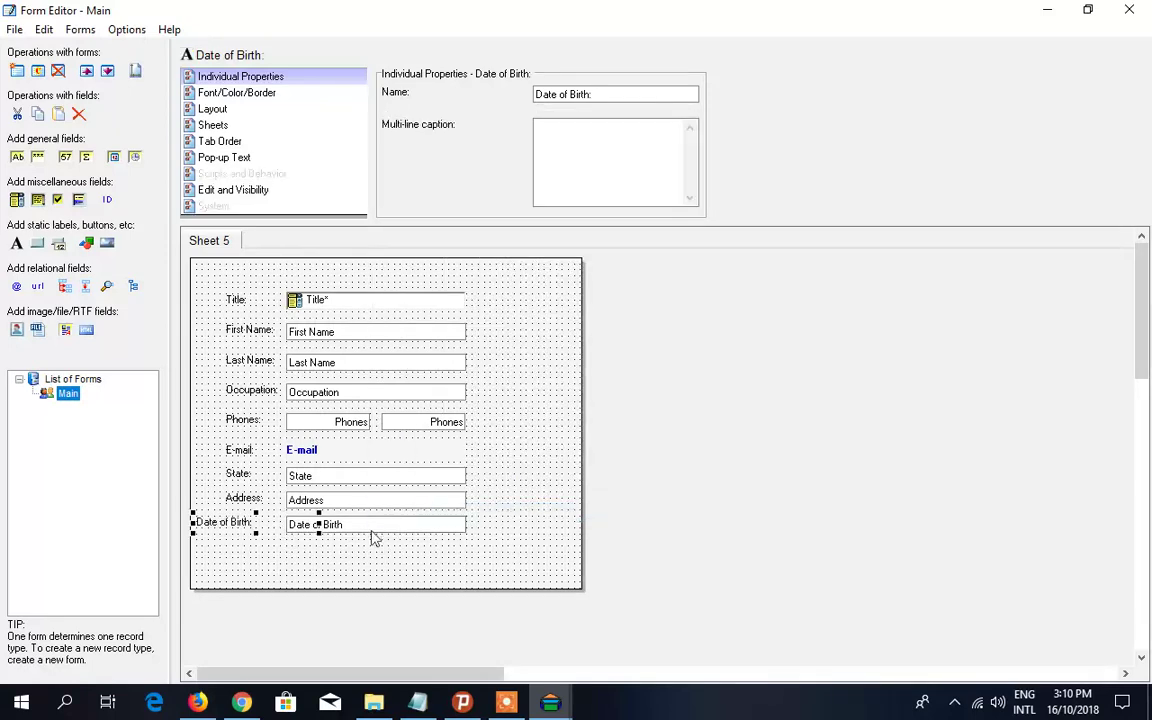
left_click_drag(252, 529, 267, 532)
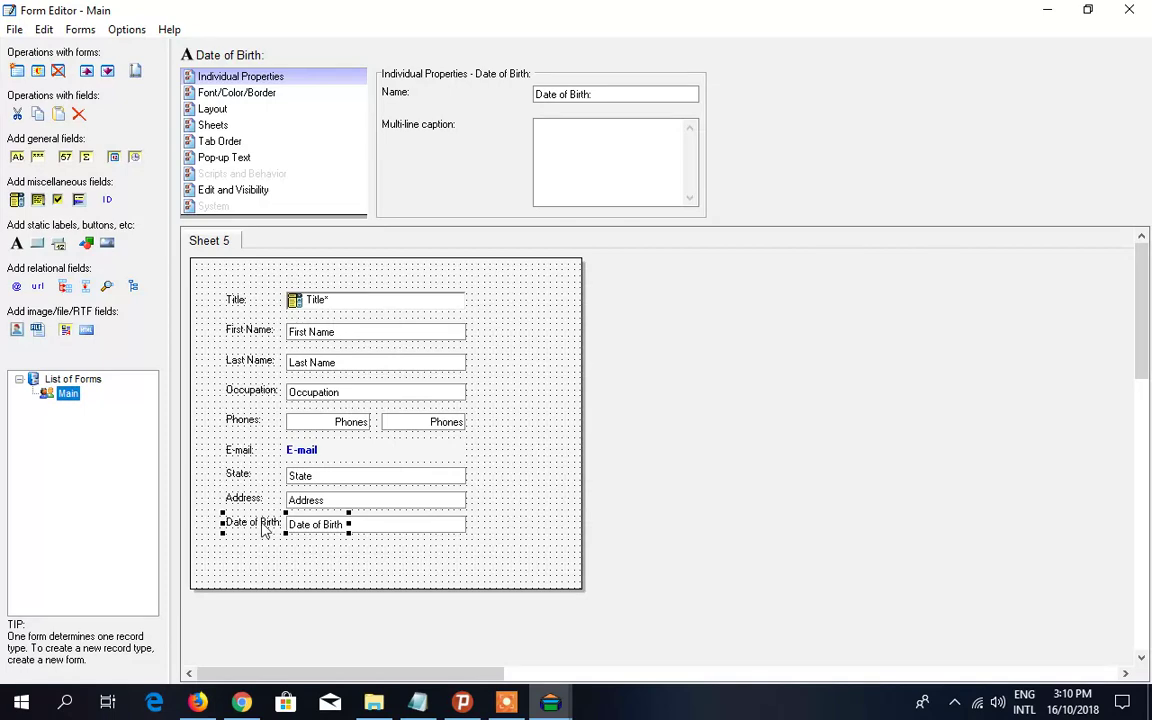
- Make the Date of Birth field narrower than the fields above
left_click(425, 705)
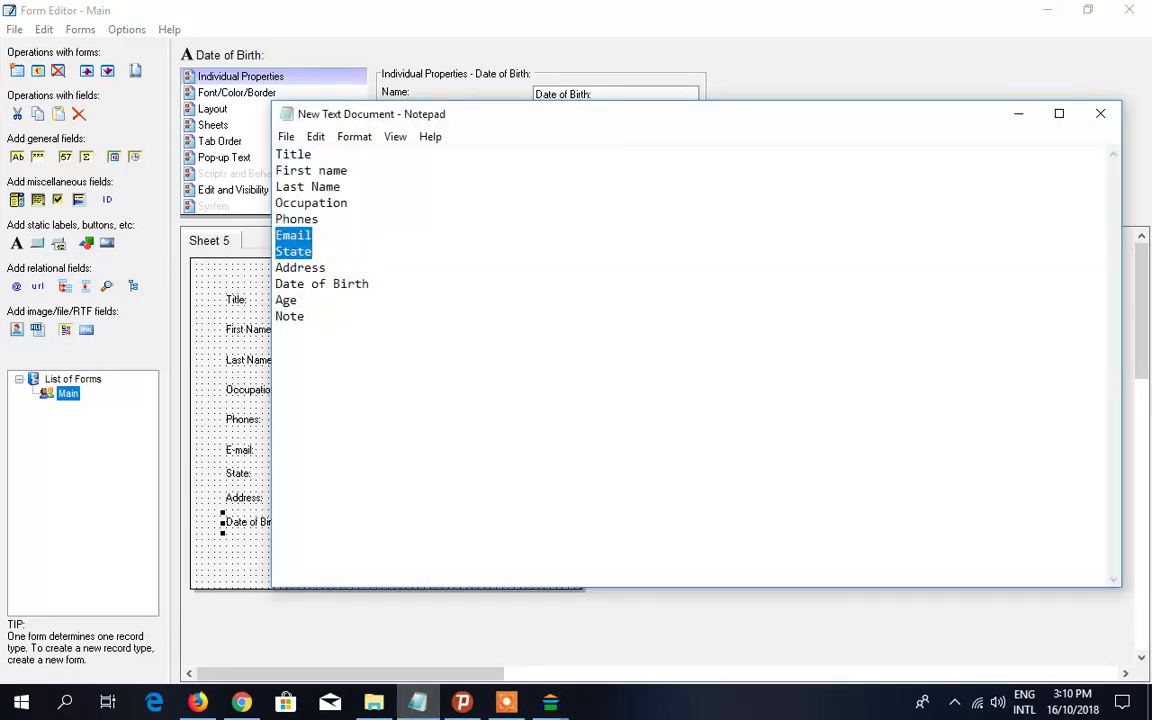
left_click(372, 300)
left_click(361, 40)
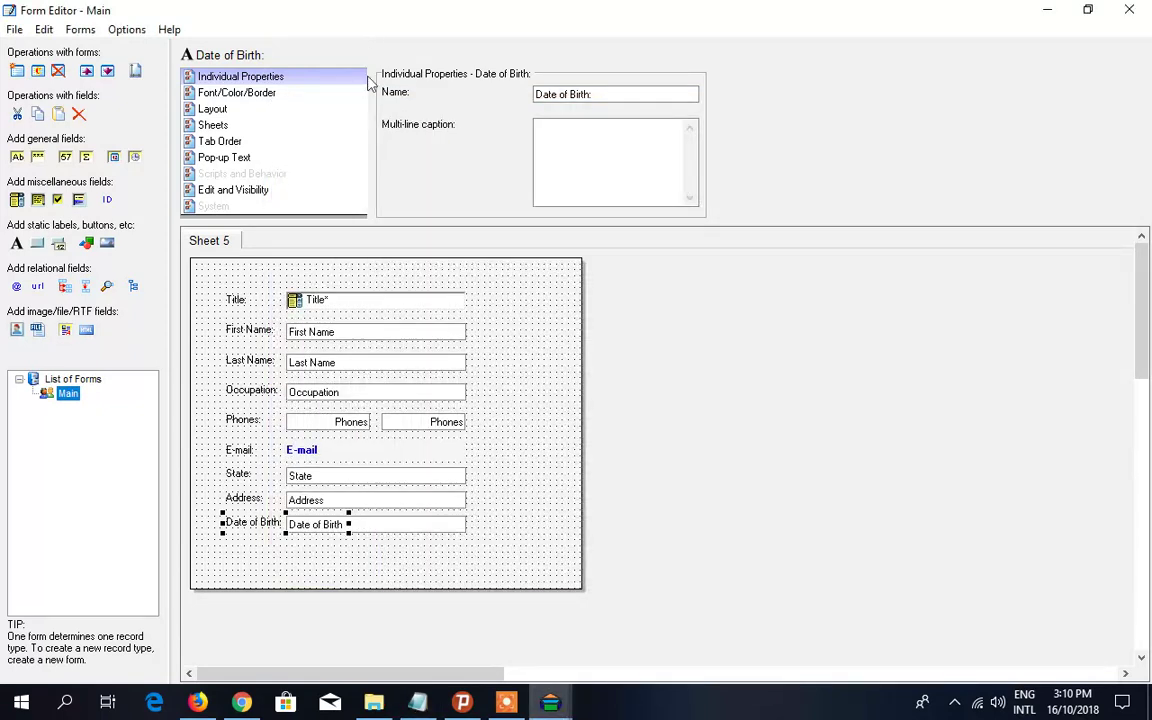
left_click(398, 528)
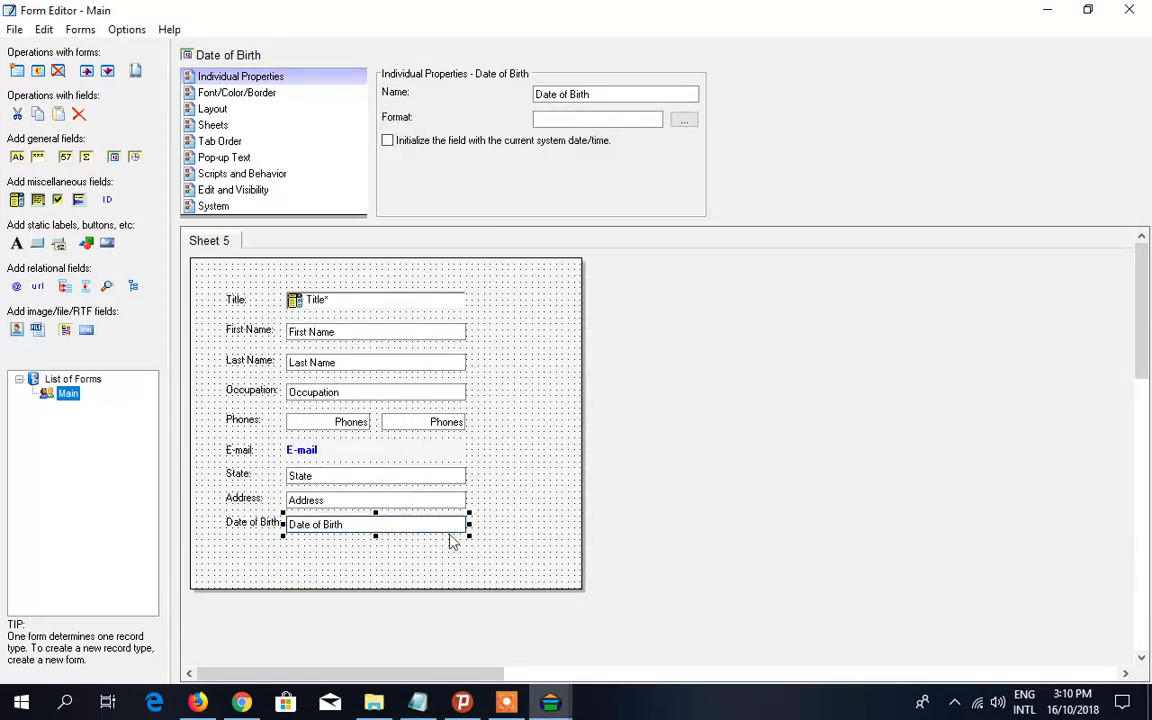
left_click_drag(479, 530, 392, 536)
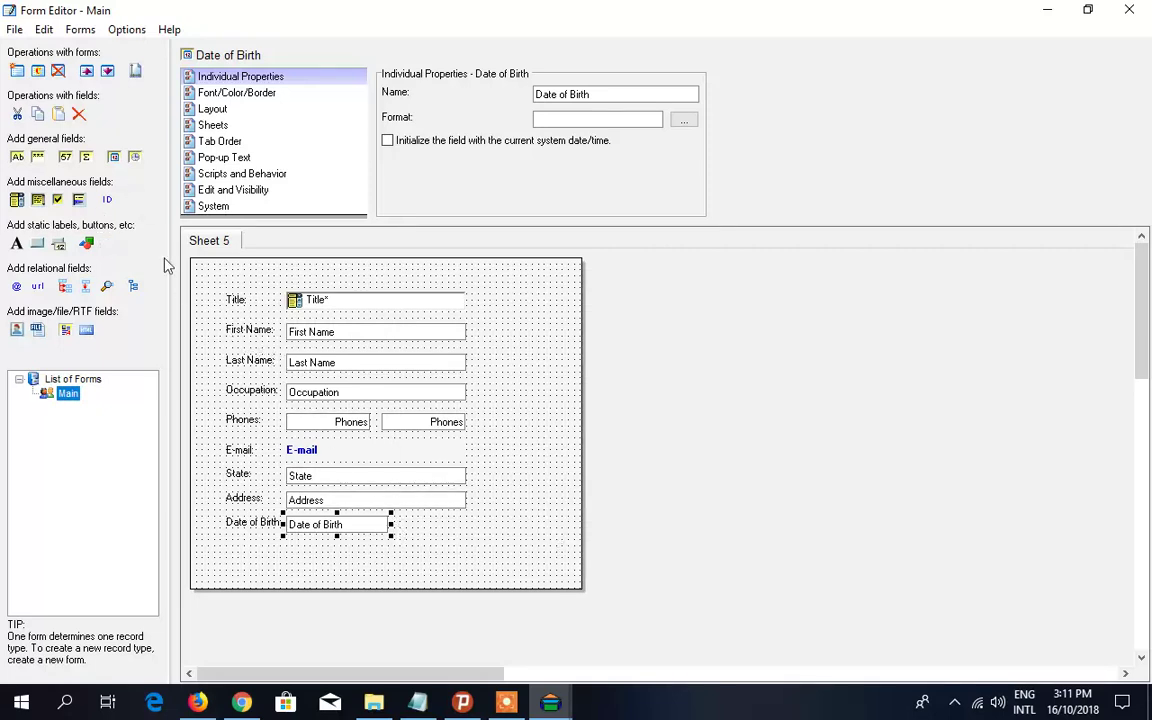
- Add a calculated Age field beside Date of Birth, leaving its formula empty
left_click(86, 158)
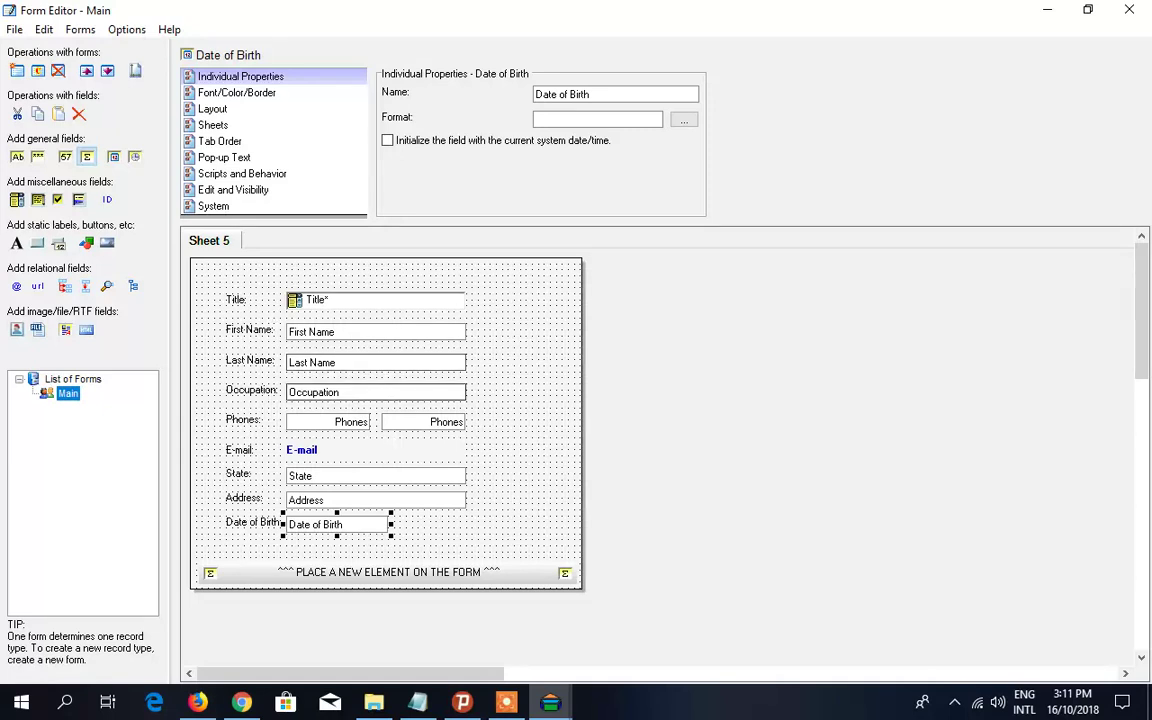
left_click(417, 528)
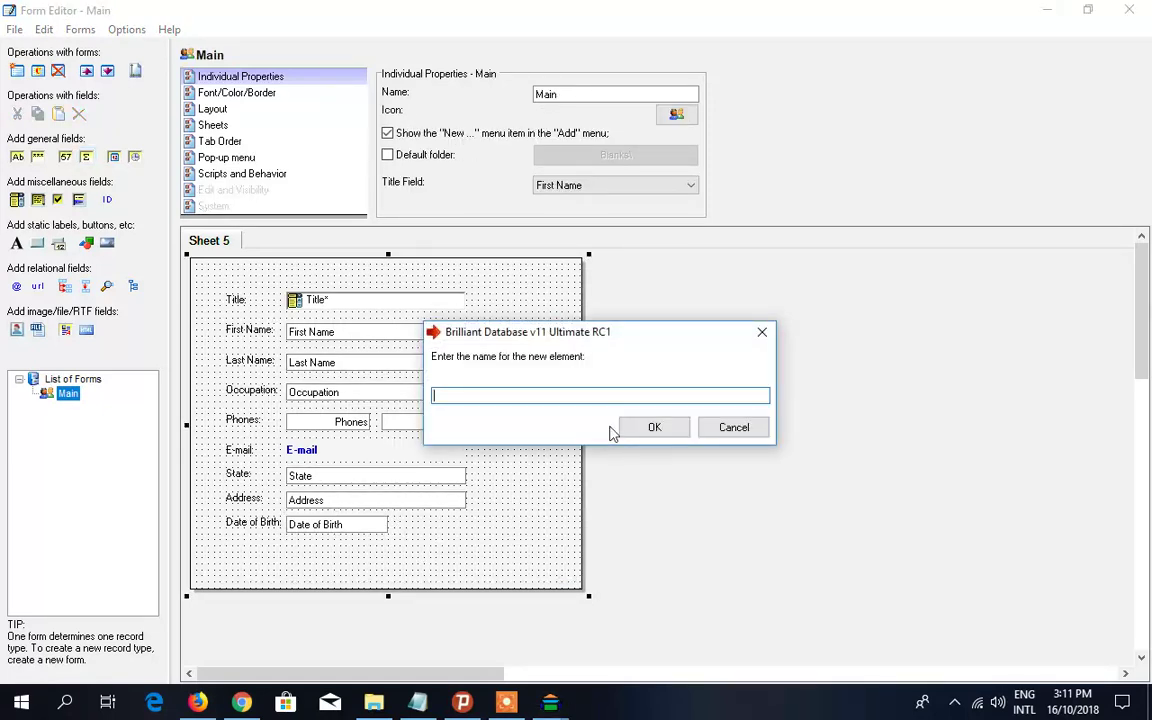
key("Return")
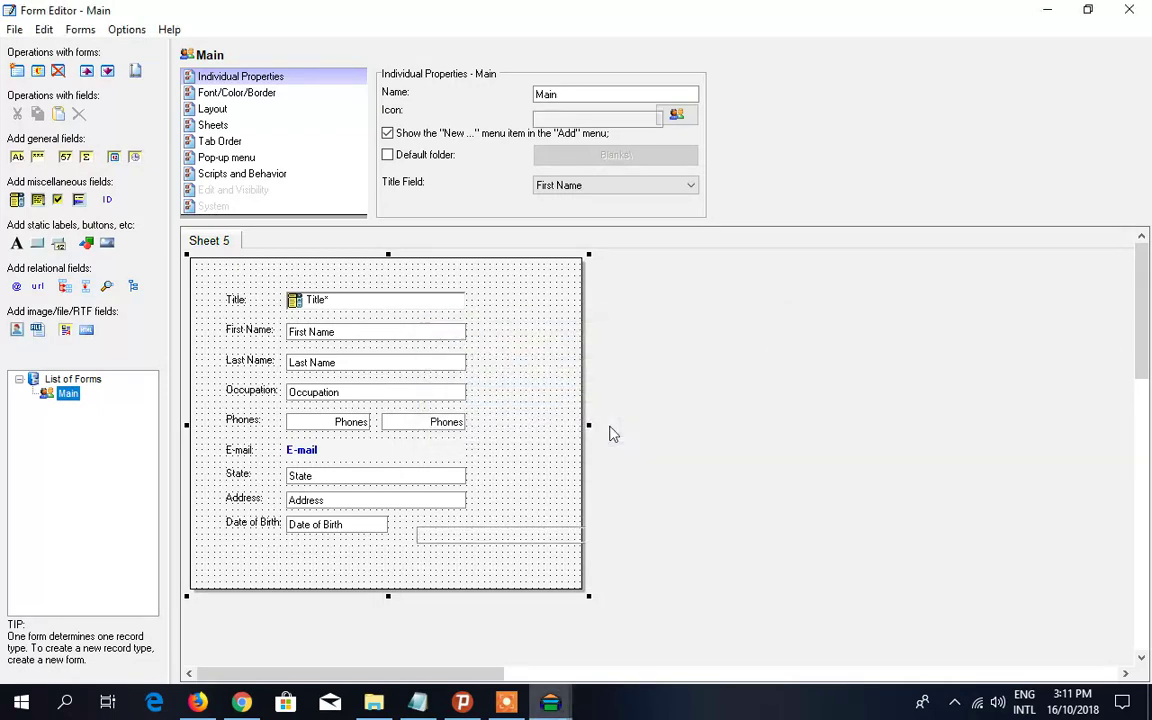
double_click(497, 543)
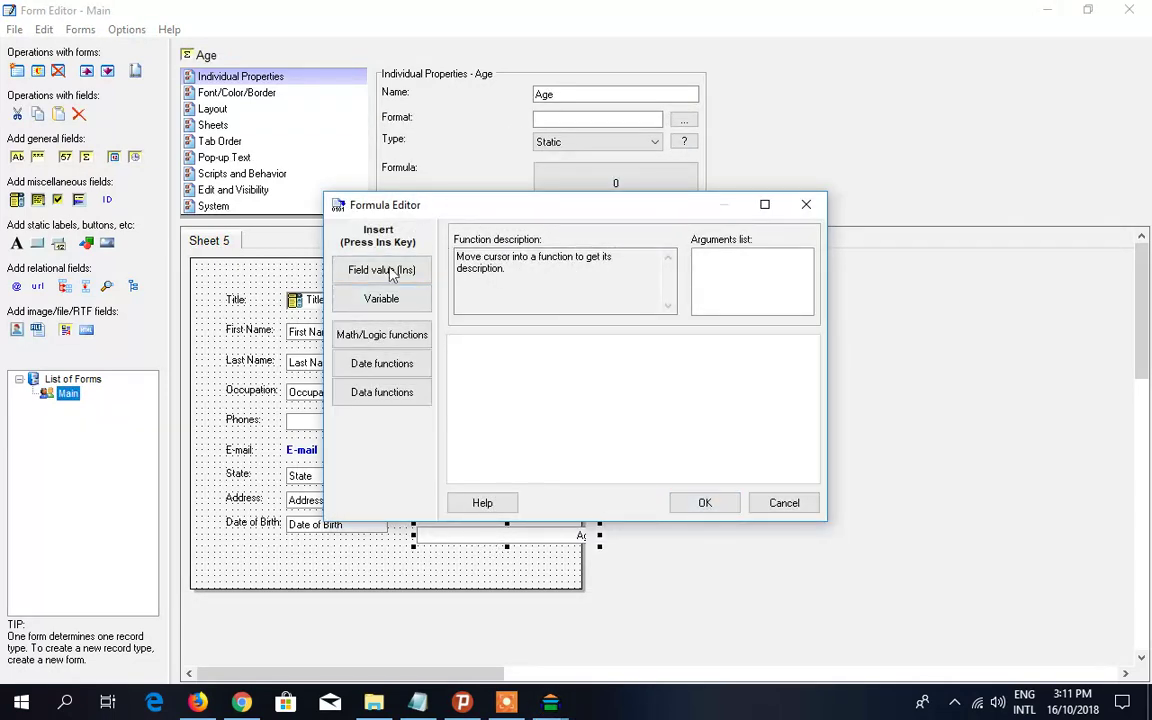
left_click_drag(478, 213, 596, 220)
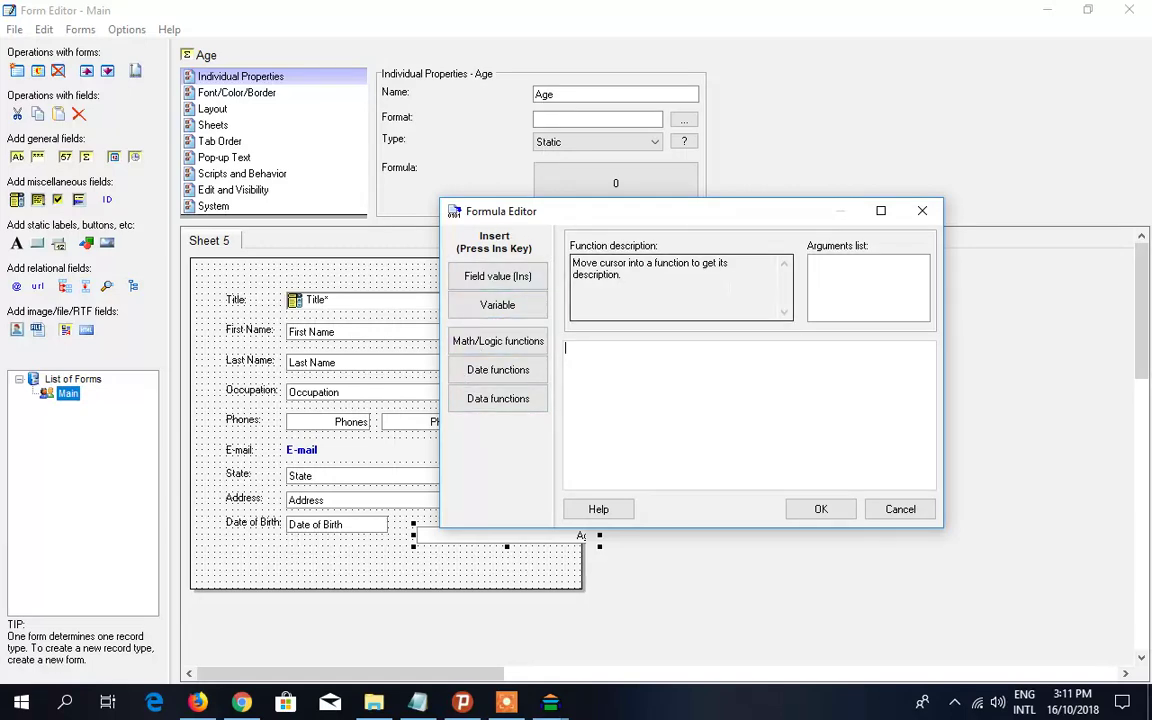
left_click(903, 511)
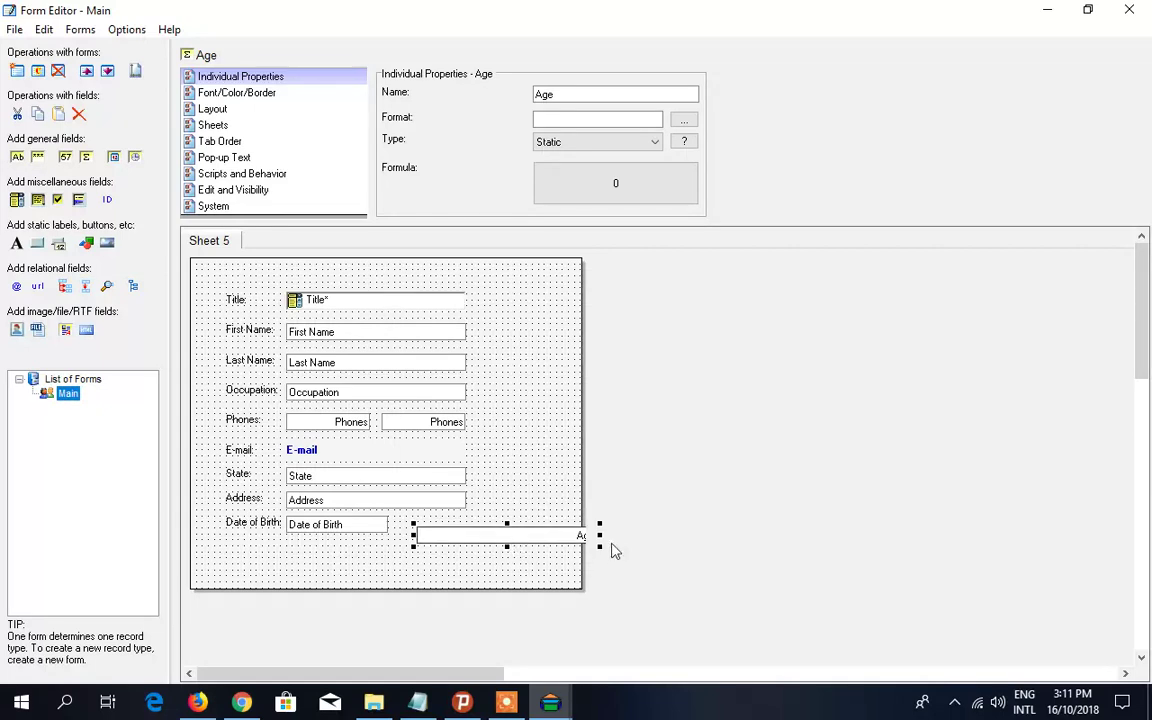
- Narrow the Age field and place an Age: caption just before it
left_click_drag(600, 537, 450, 530)
right_click(450, 528)
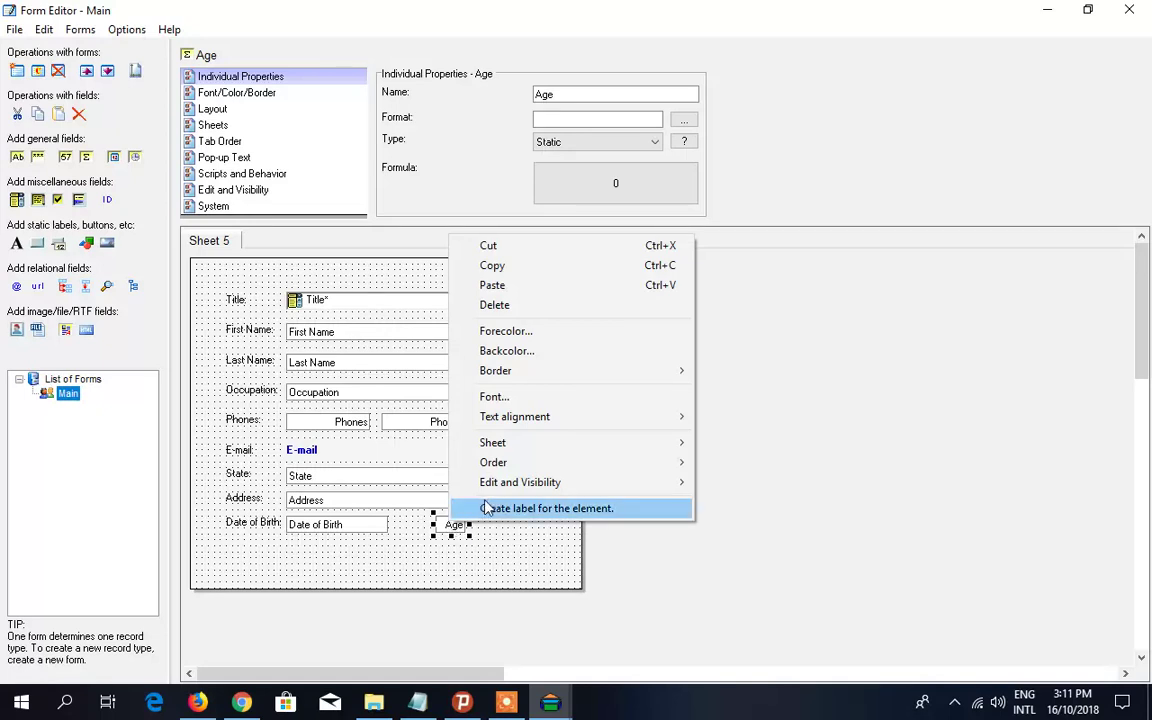
left_click(487, 509)
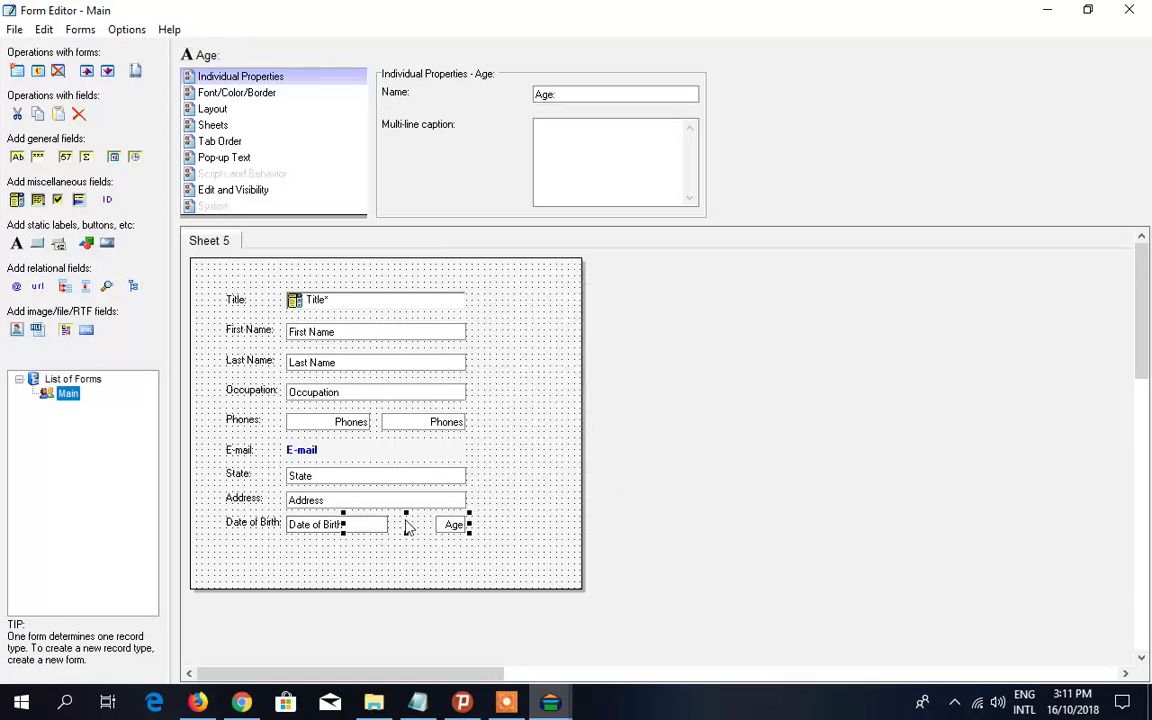
left_click_drag(350, 530, 418, 530)
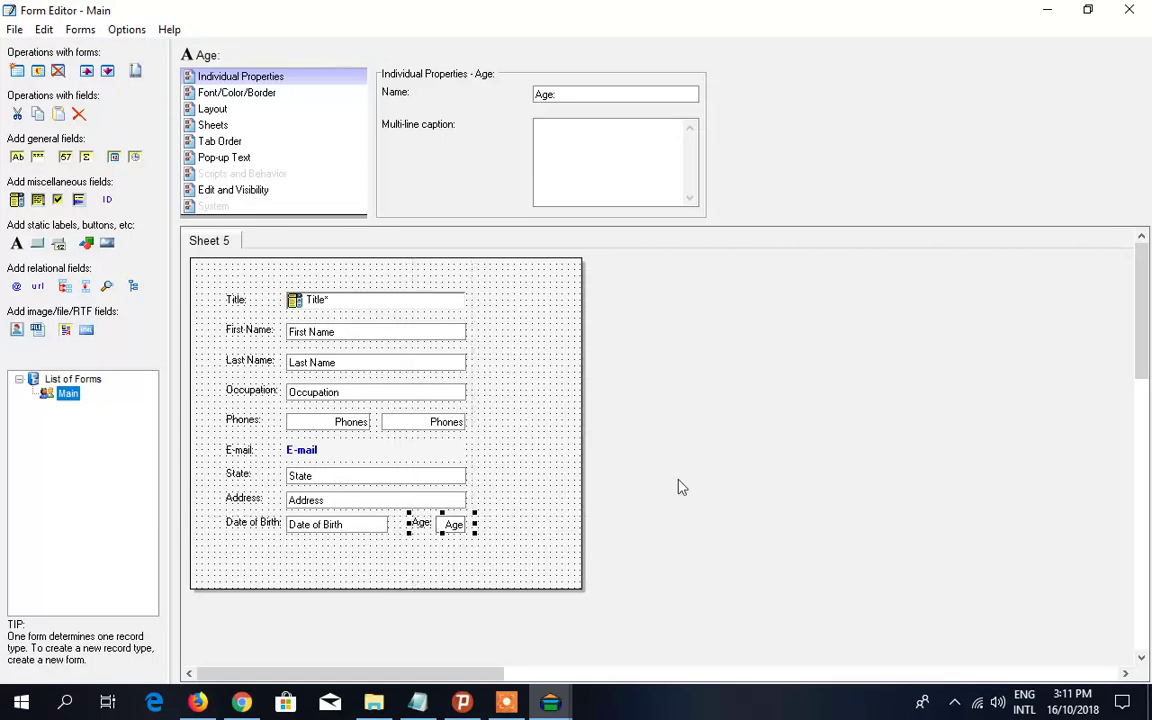
- Make the Main form taller and narrower to fit its fields
left_click(620, 530)
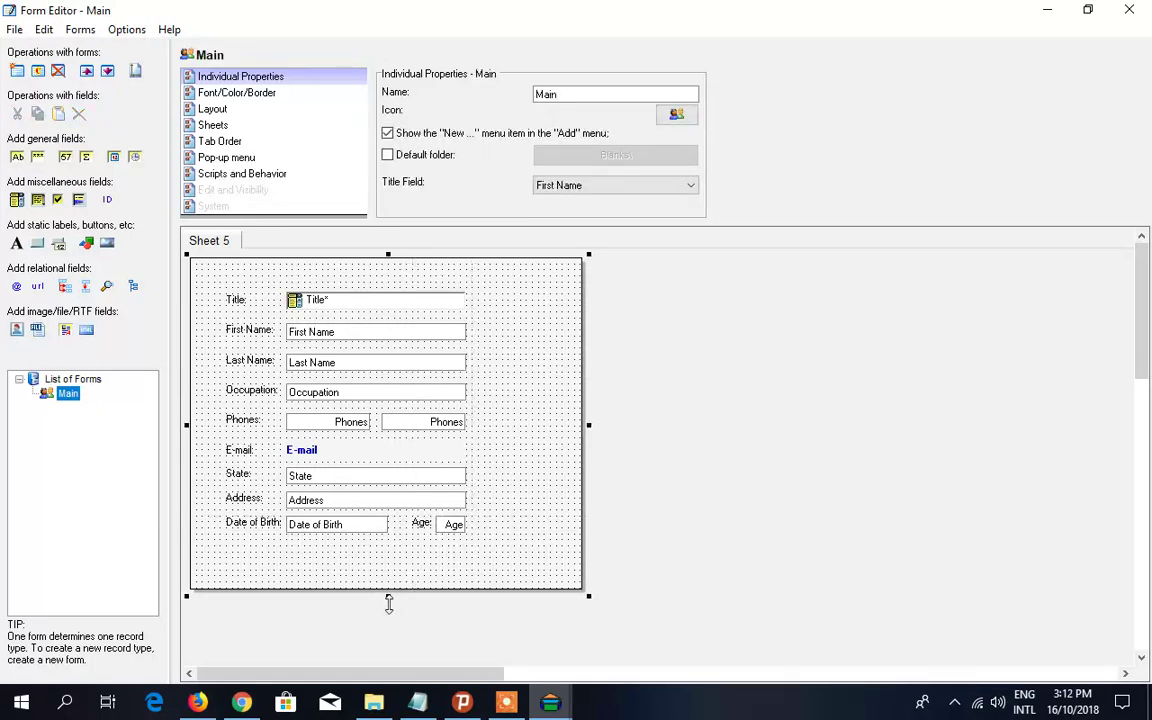
left_click_drag(389, 603, 409, 619)
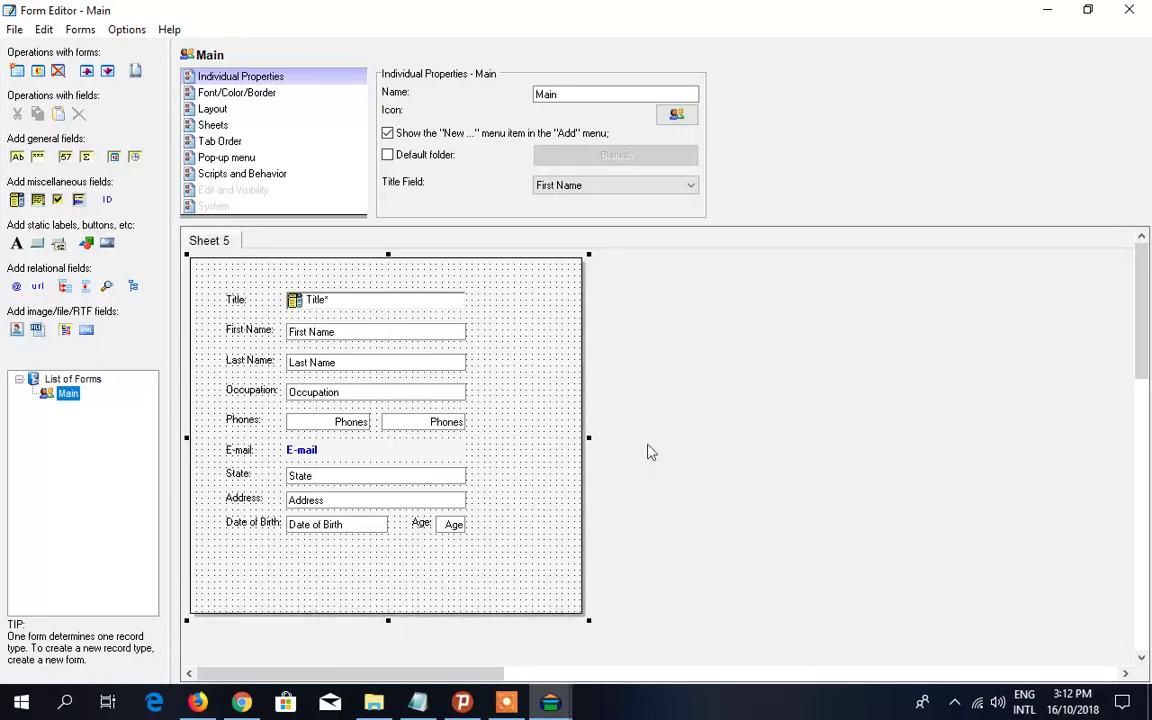
left_click_drag(592, 440, 513, 440)
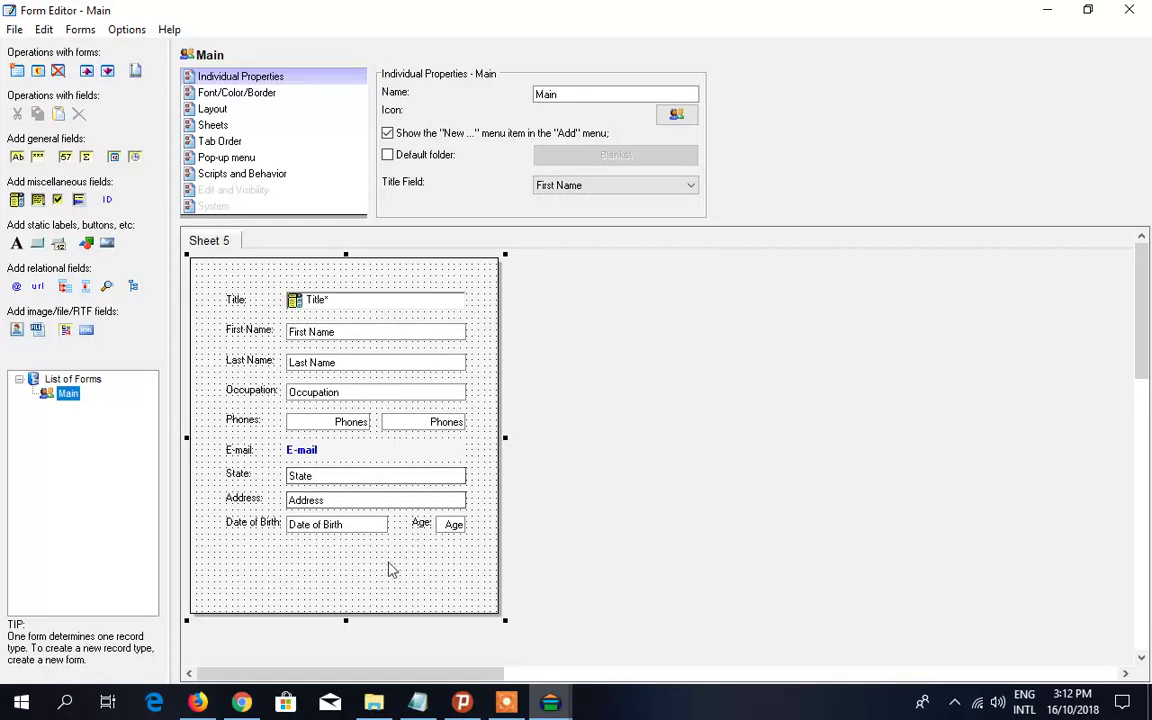
- Add a multiline Note field under Date of Birth
left_click(419, 704)
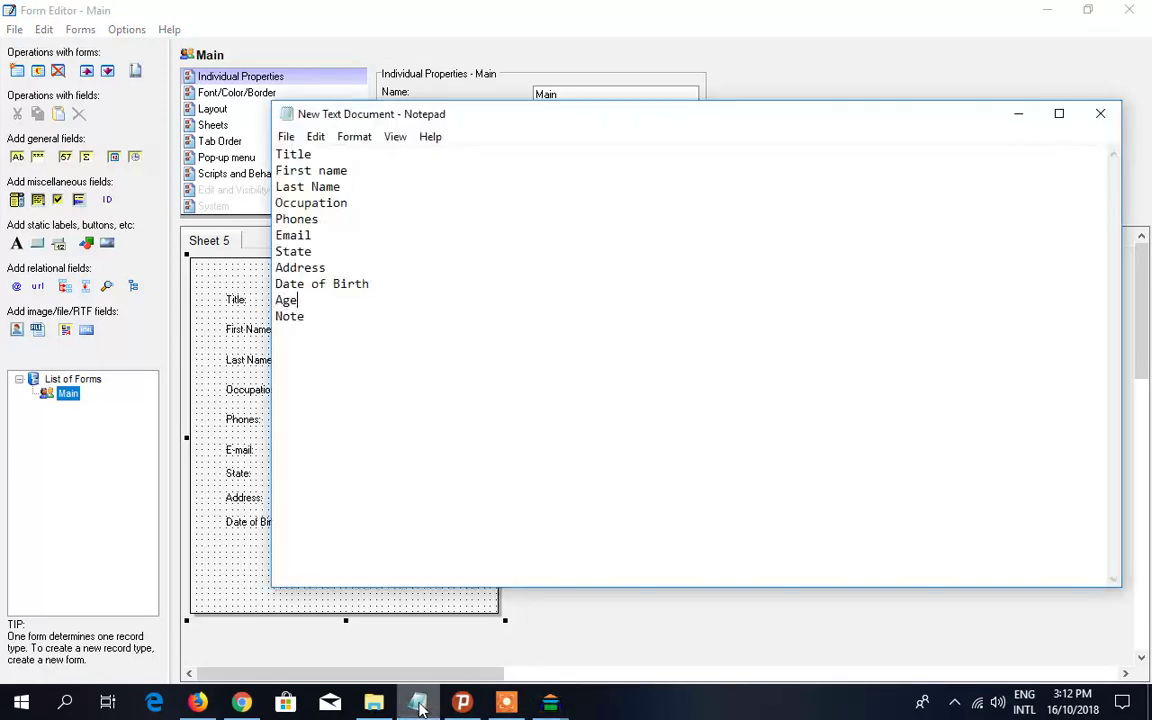
key("shift+Home")
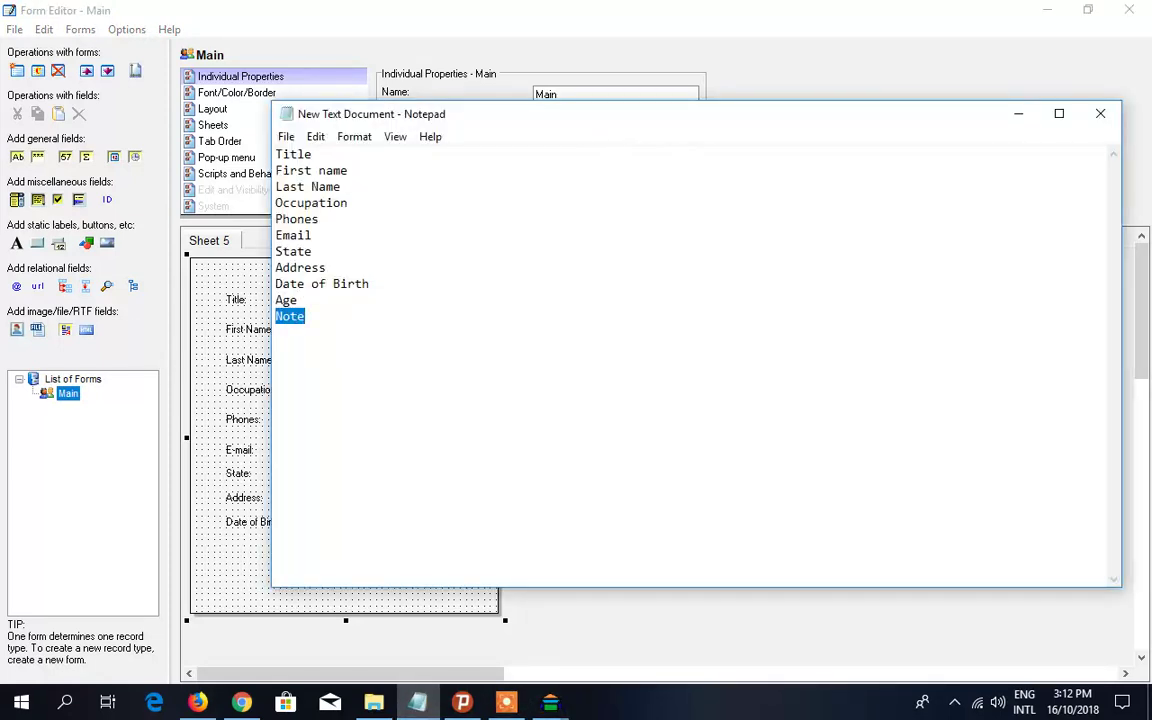
left_click(1016, 115)
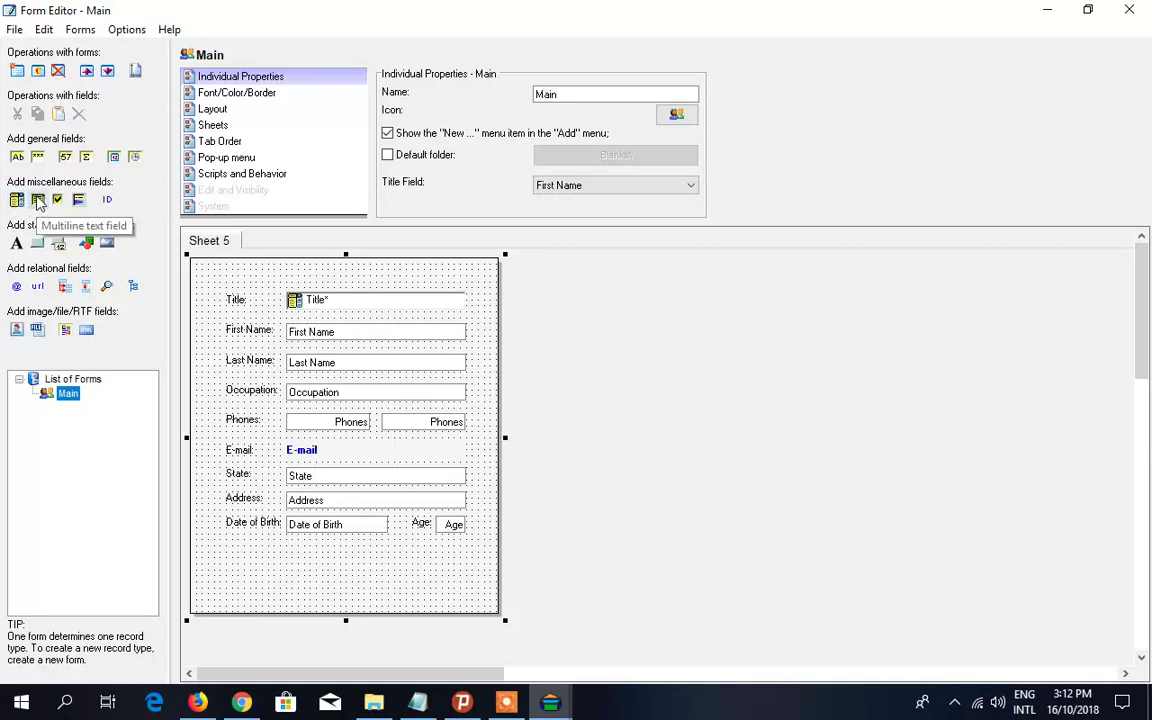
left_click(38, 200)
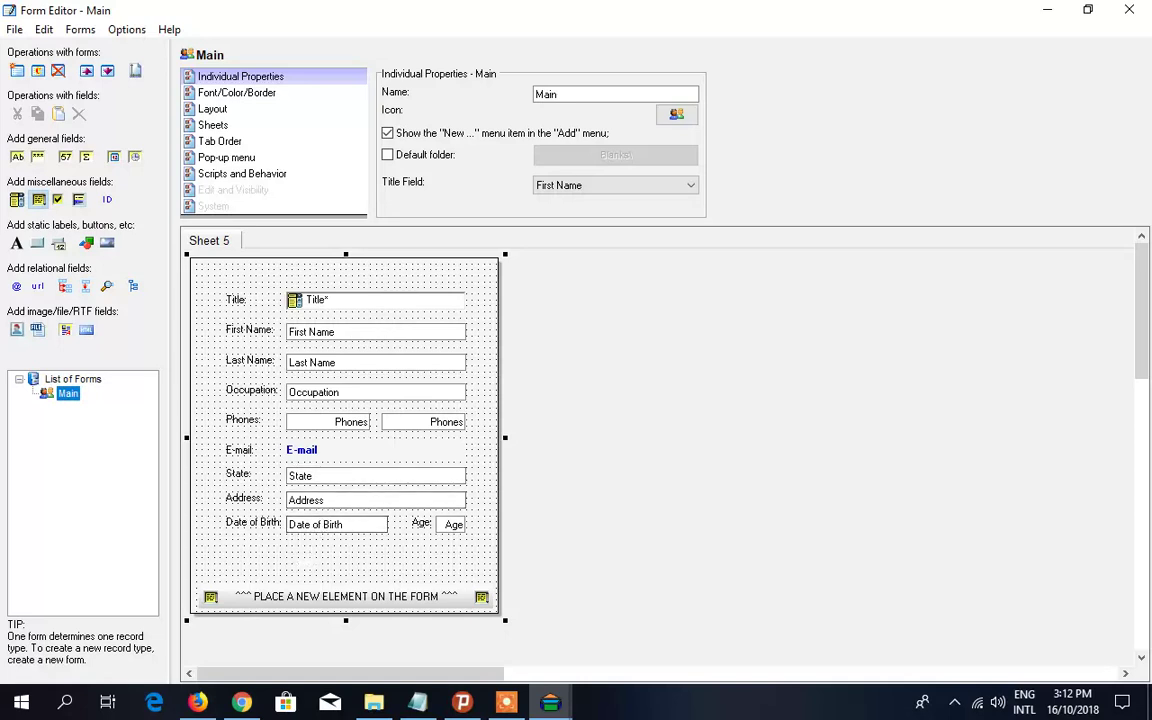
left_click(290, 566)
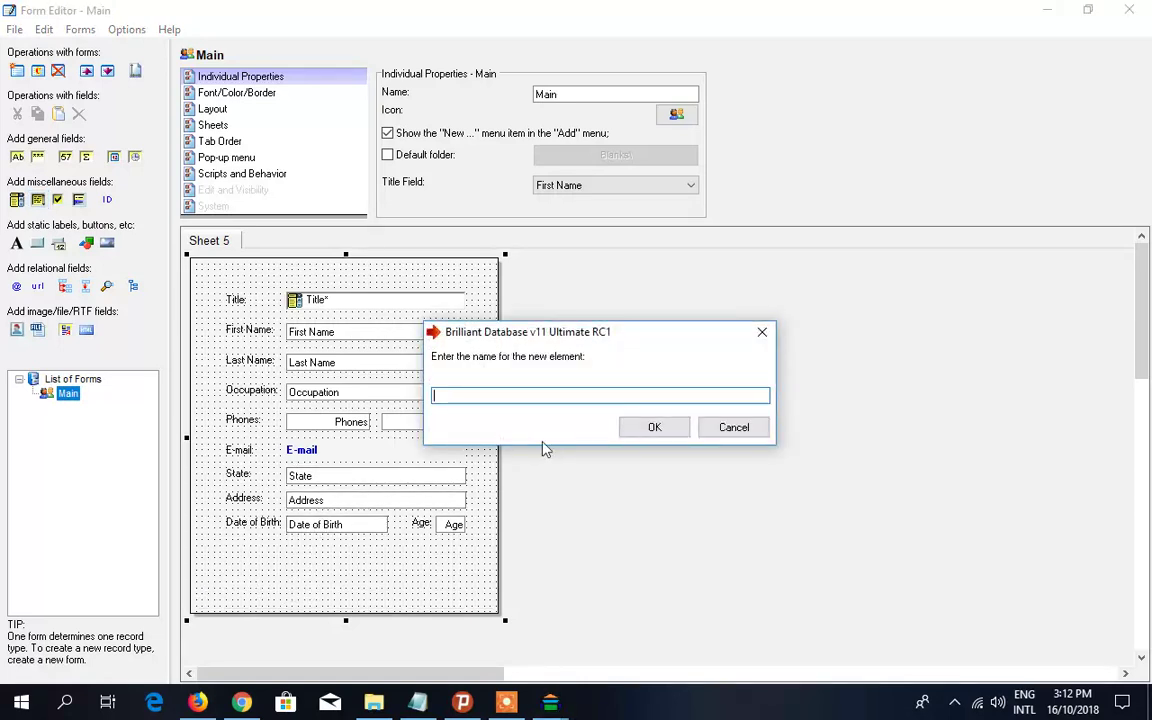
type("Note")
left_click(654, 427)
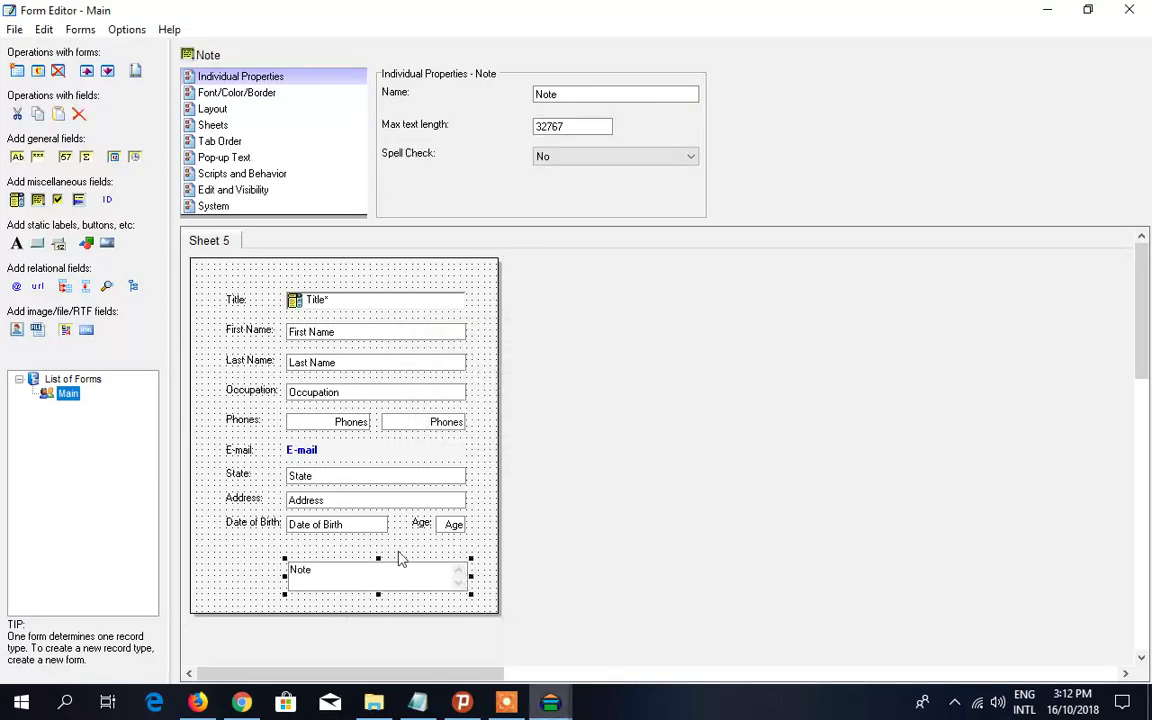
left_click_drag(374, 578, 377, 610)
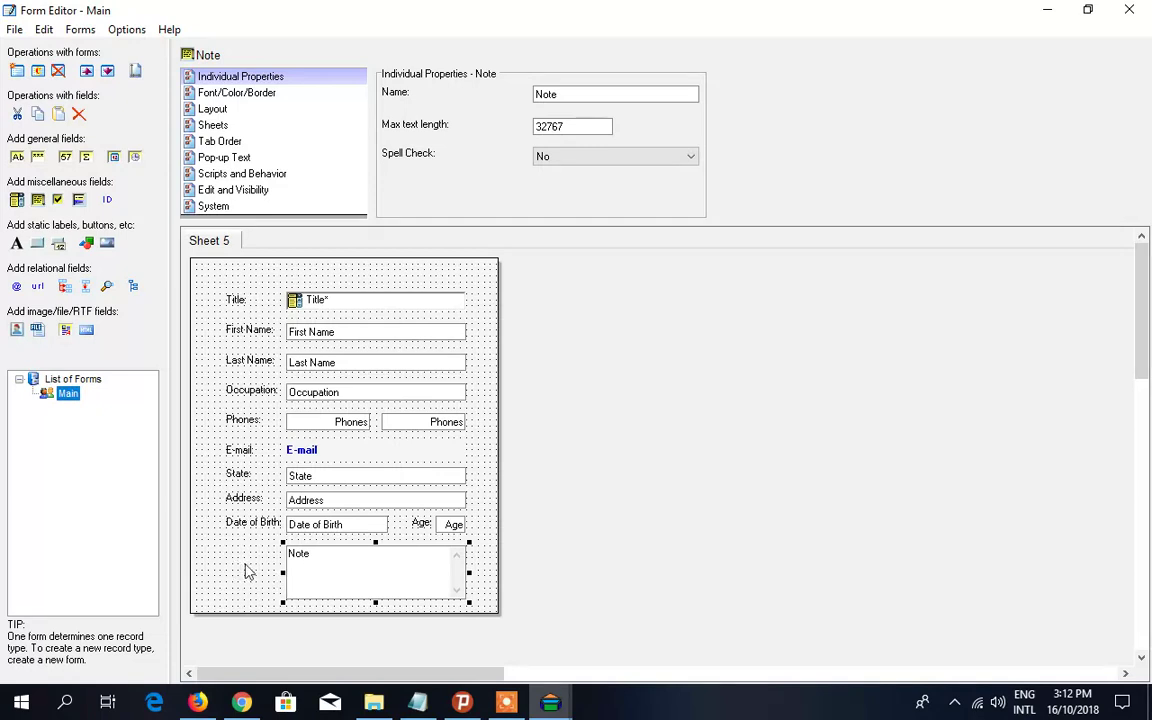
- Create a Note: label and position it beside the Note field
right_click(341, 558)
left_click(413, 557)
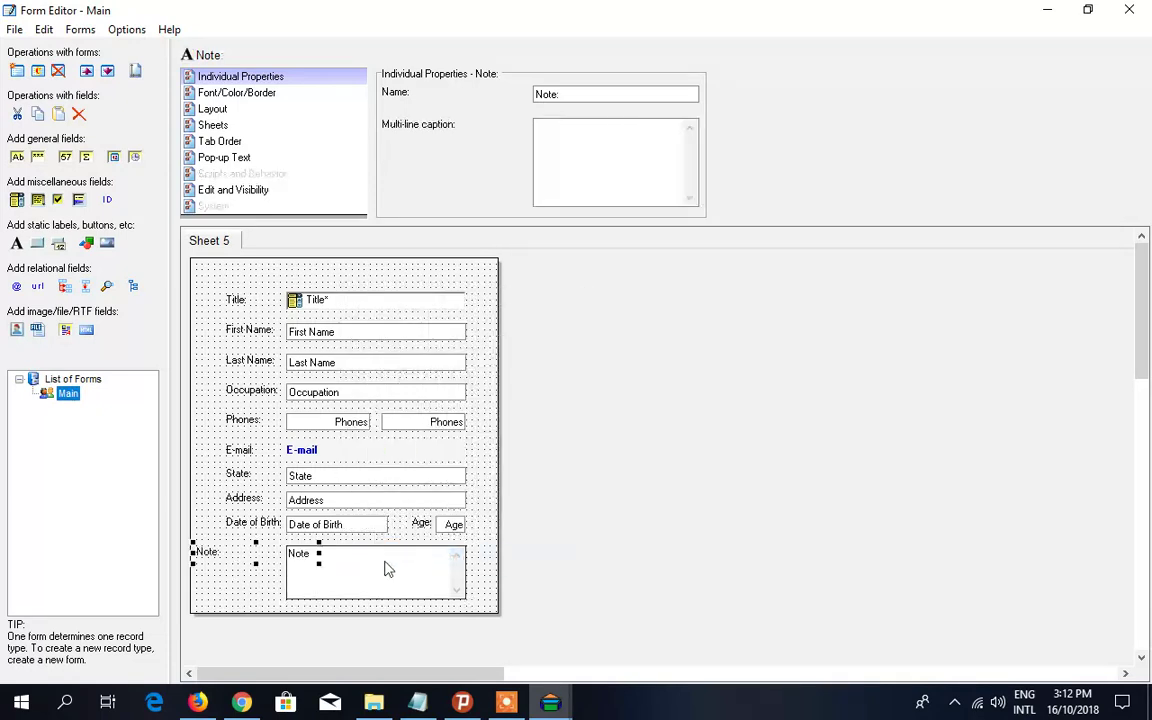
left_click_drag(238, 568, 237, 568)
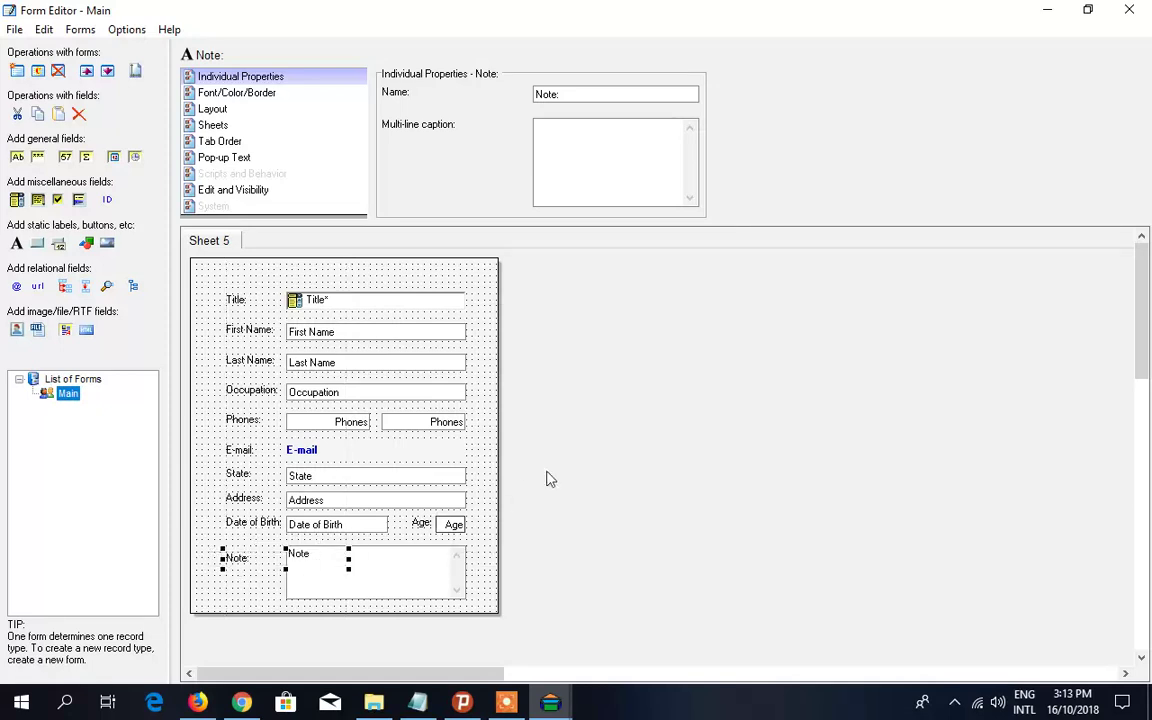
left_click(604, 456)
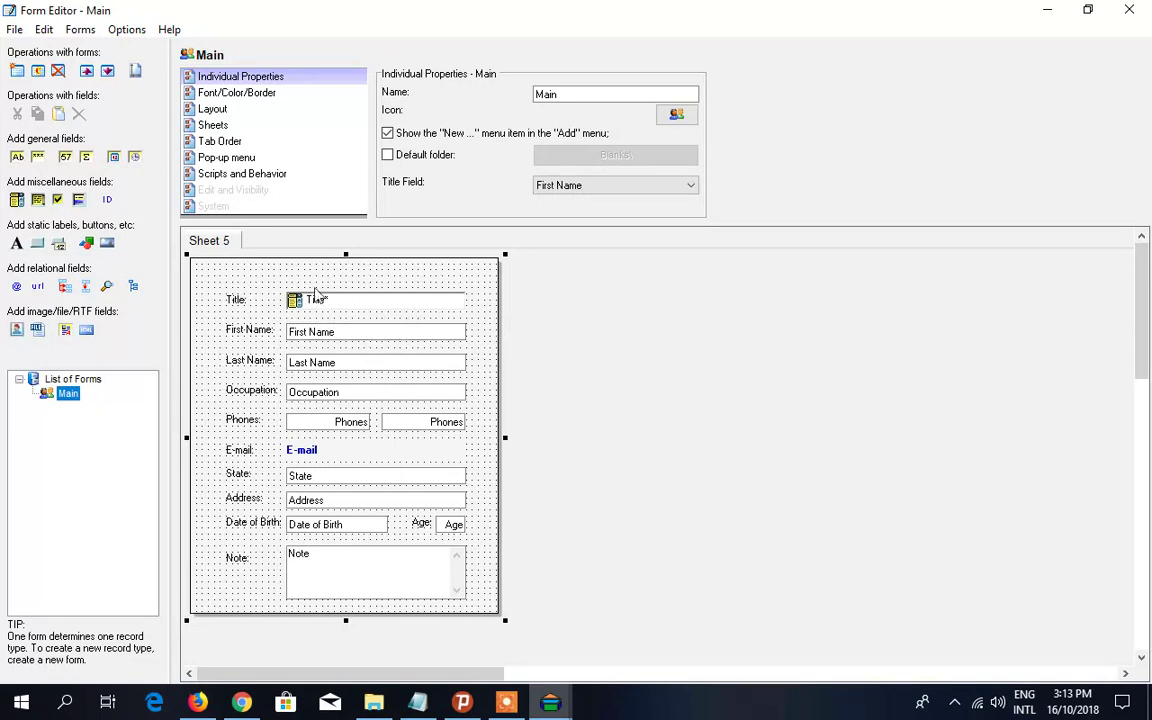
- Add a static PERNAL INFO label at the top-left of the form
left_click(17, 243)
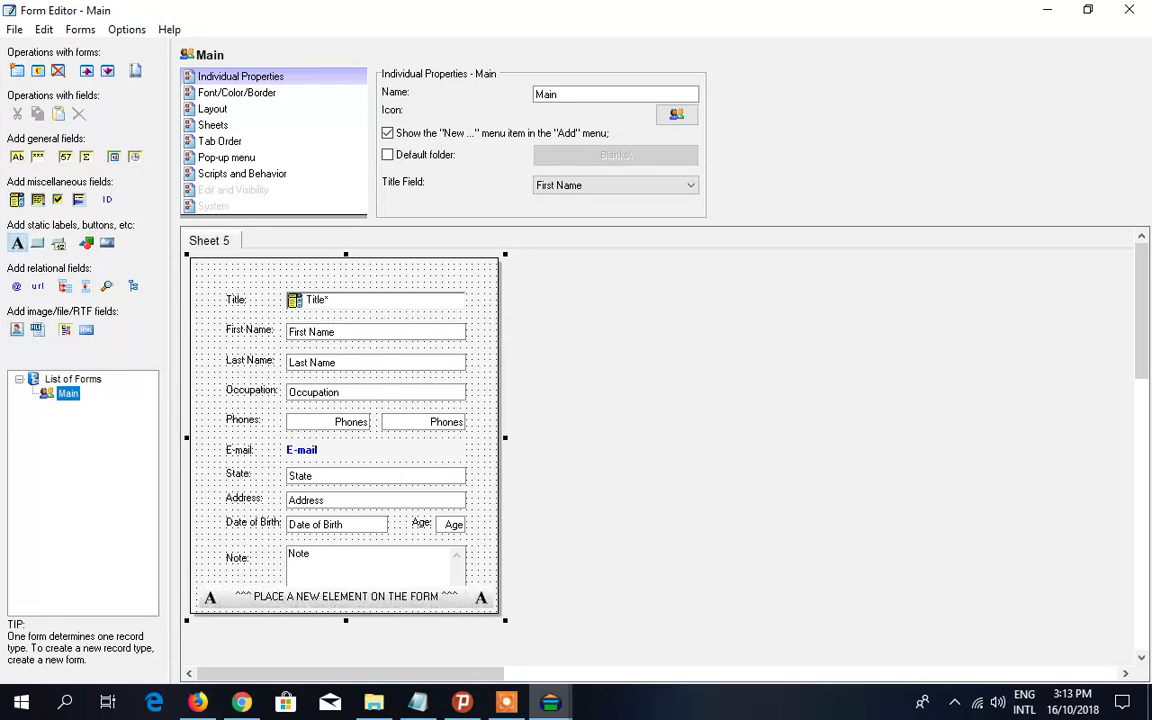
left_click(213, 250)
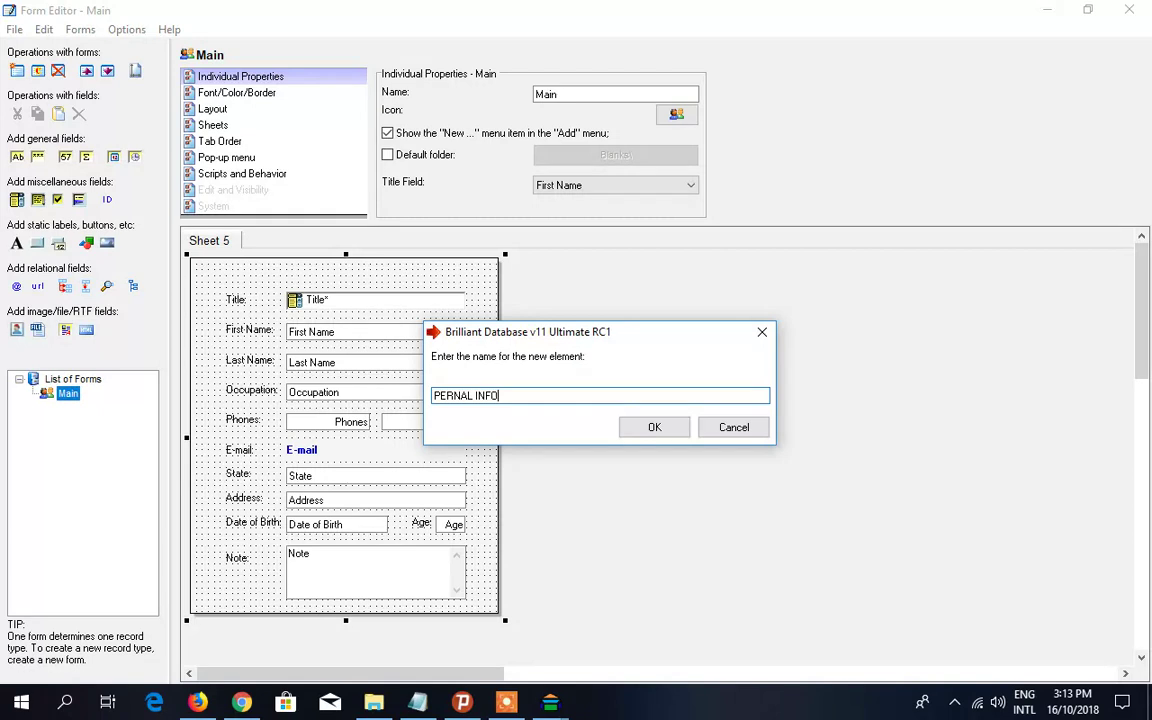
left_click(658, 432)
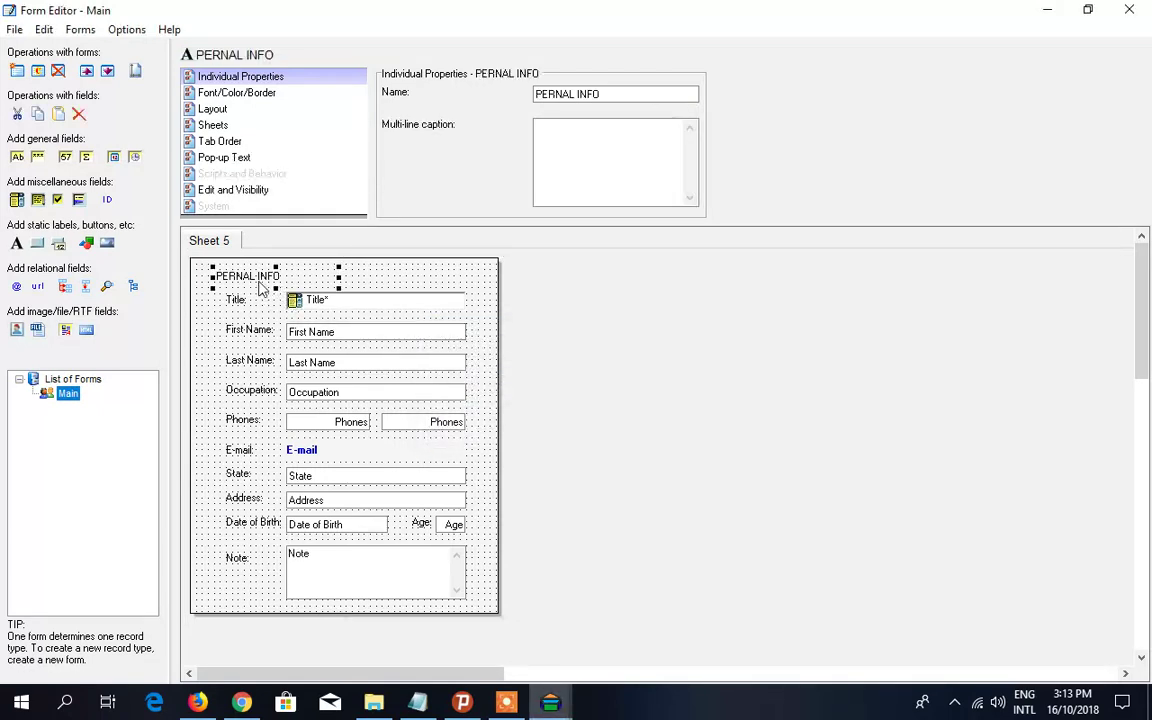
left_click_drag(258, 283, 266, 279)
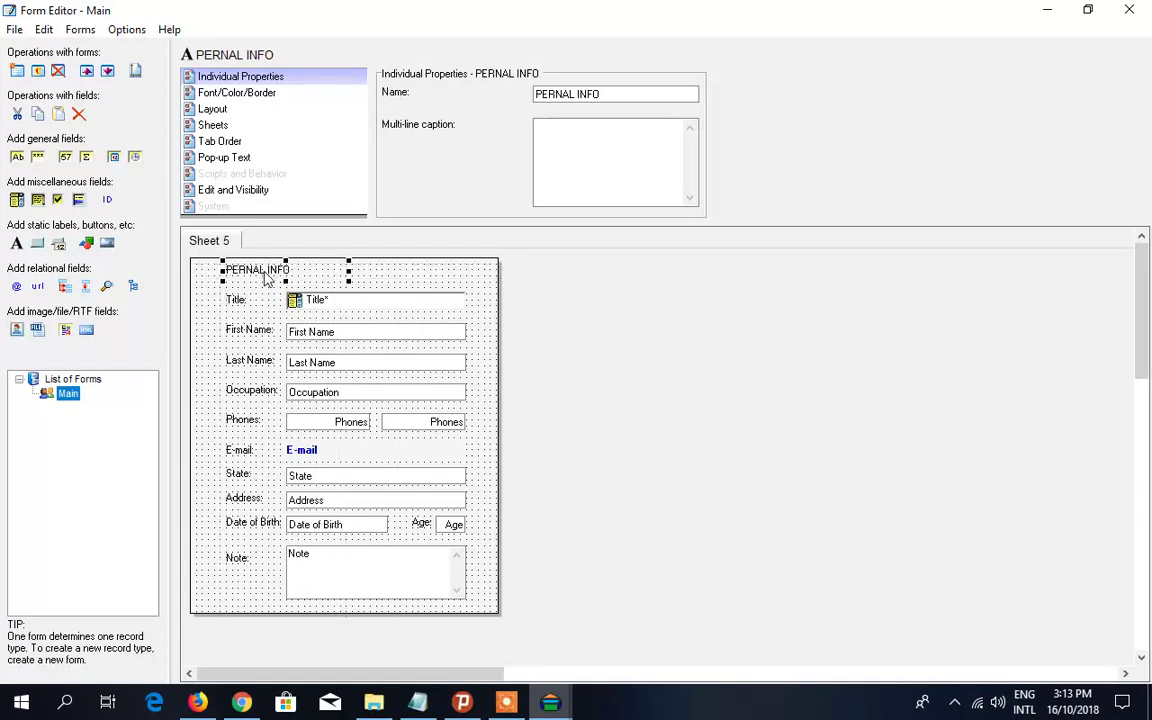
- Choose Bold in the PERNAL INFO label's font settings
left_click(267, 96)
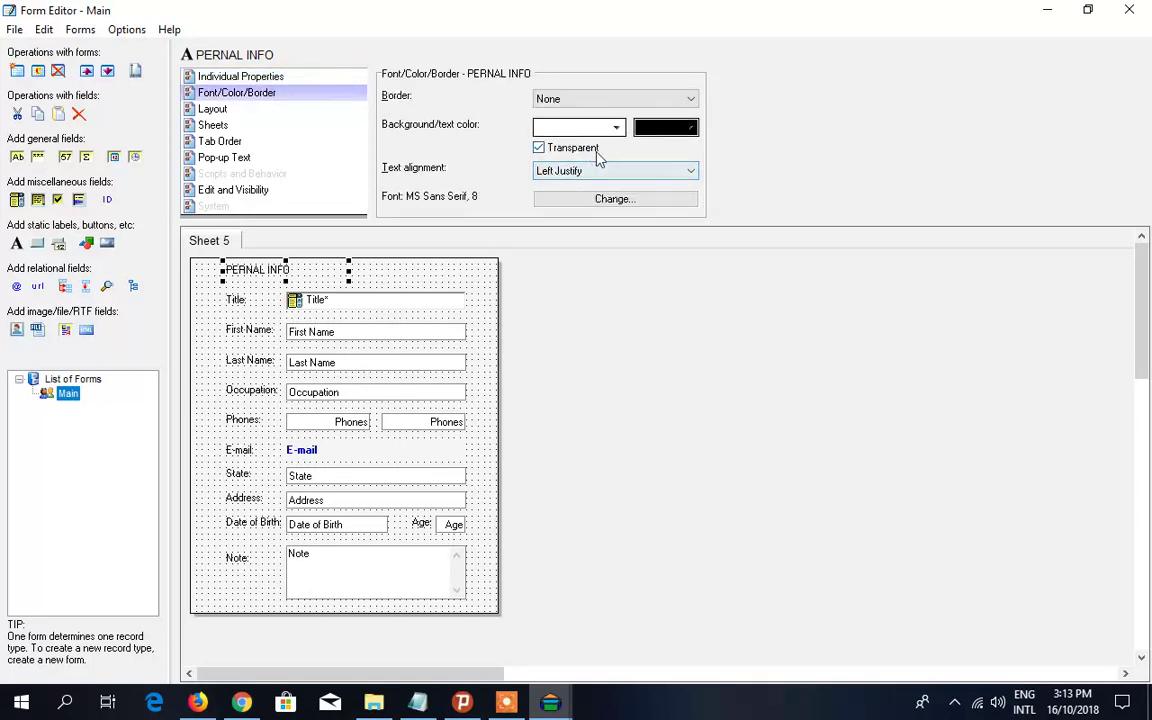
left_click(641, 203)
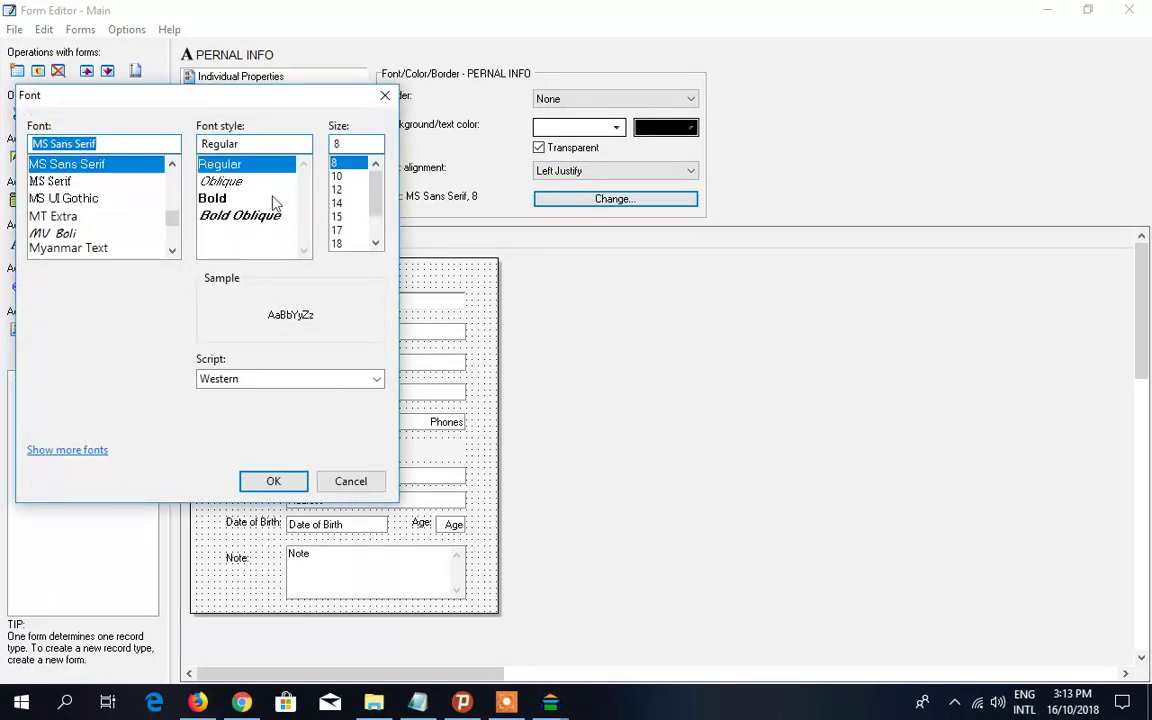
left_click(224, 200)
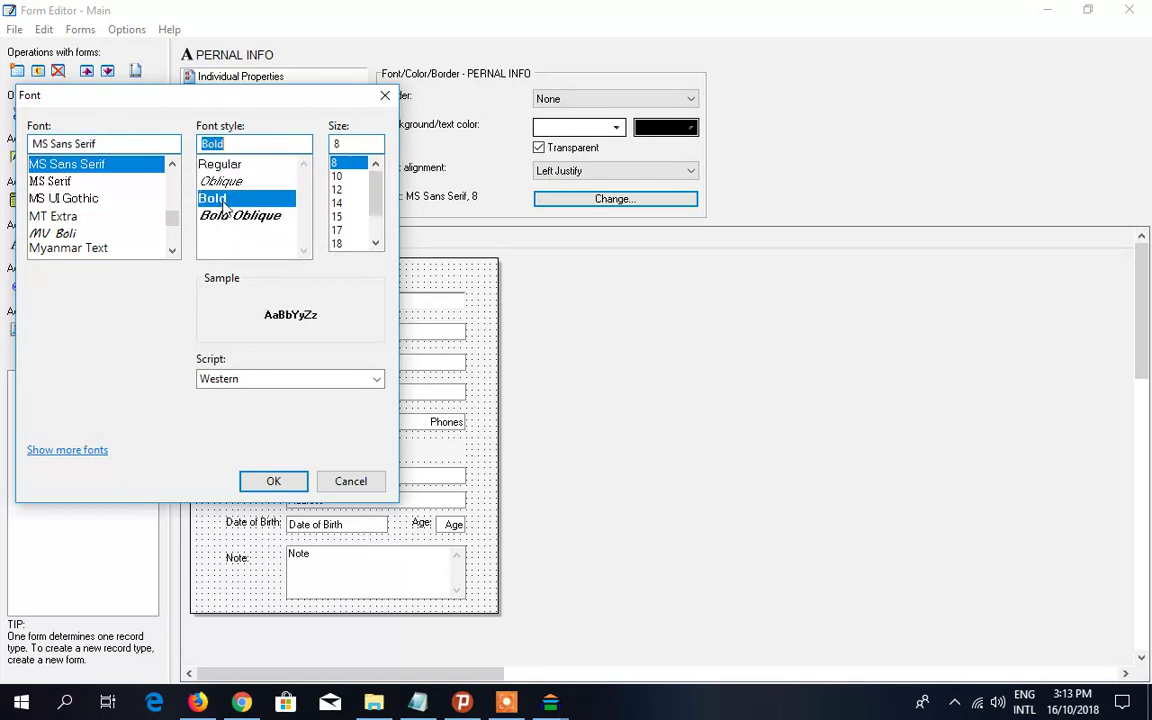
- Apply bold 14-point to the heading and widen the PERNAL INFO label to show its full text
left_click(338, 190)
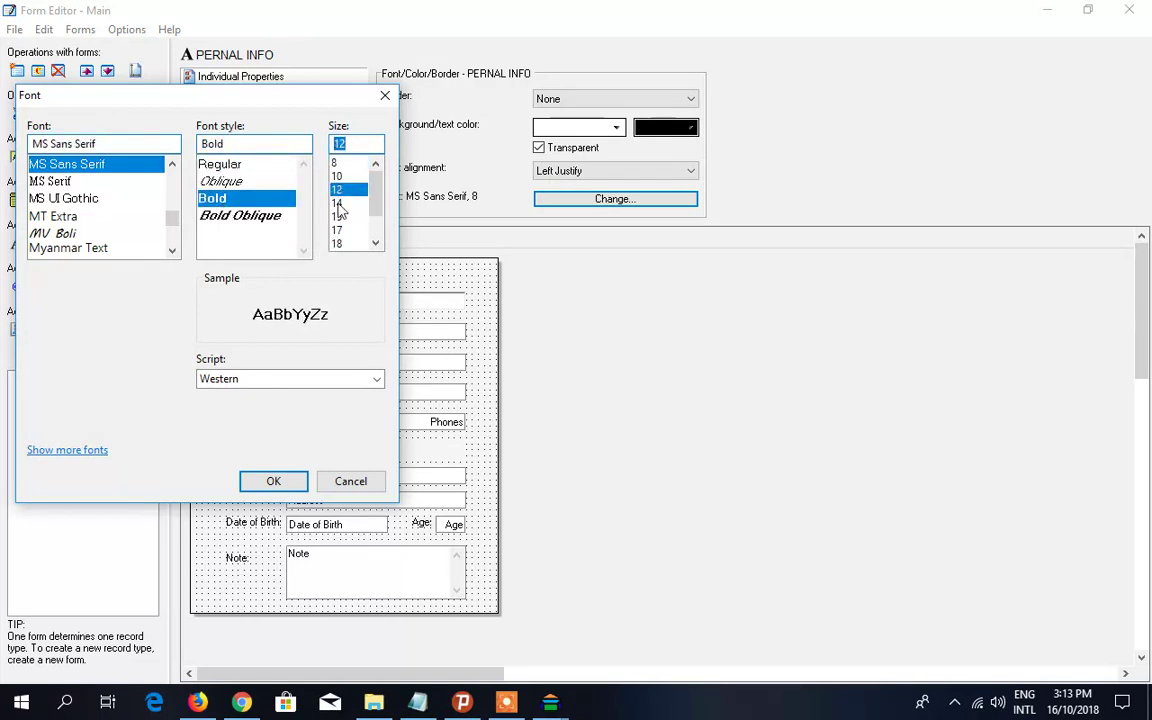
left_click(338, 204)
left_click(274, 484)
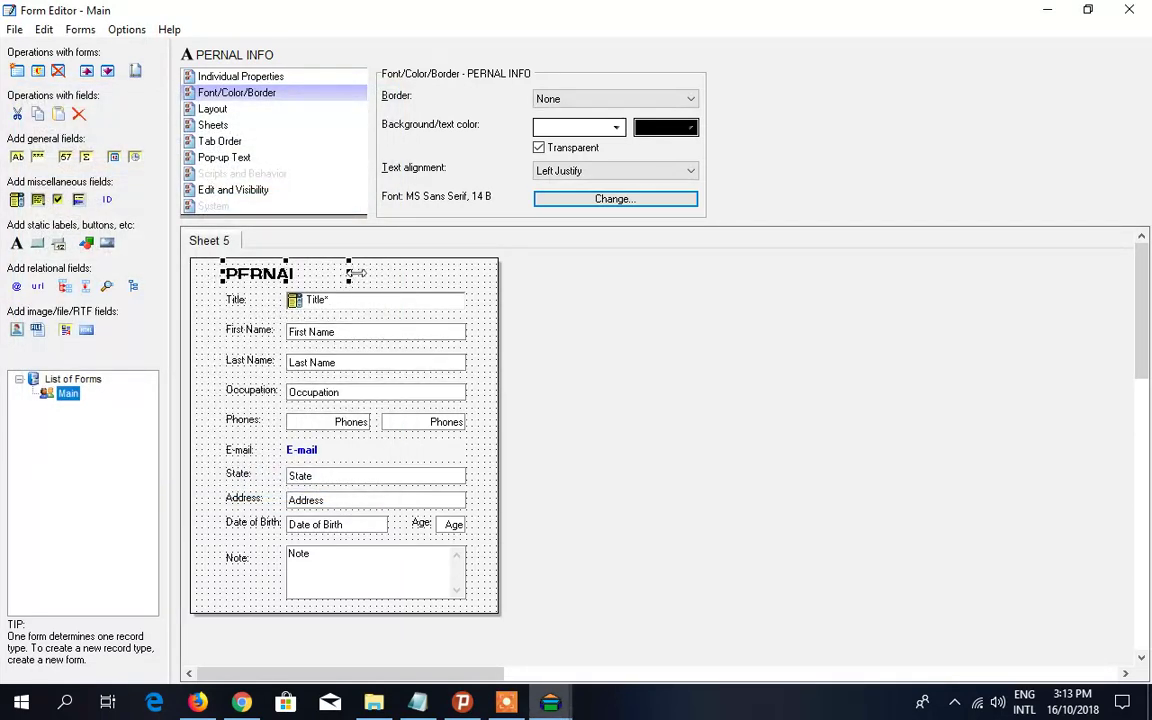
left_click_drag(349, 273, 390, 272)
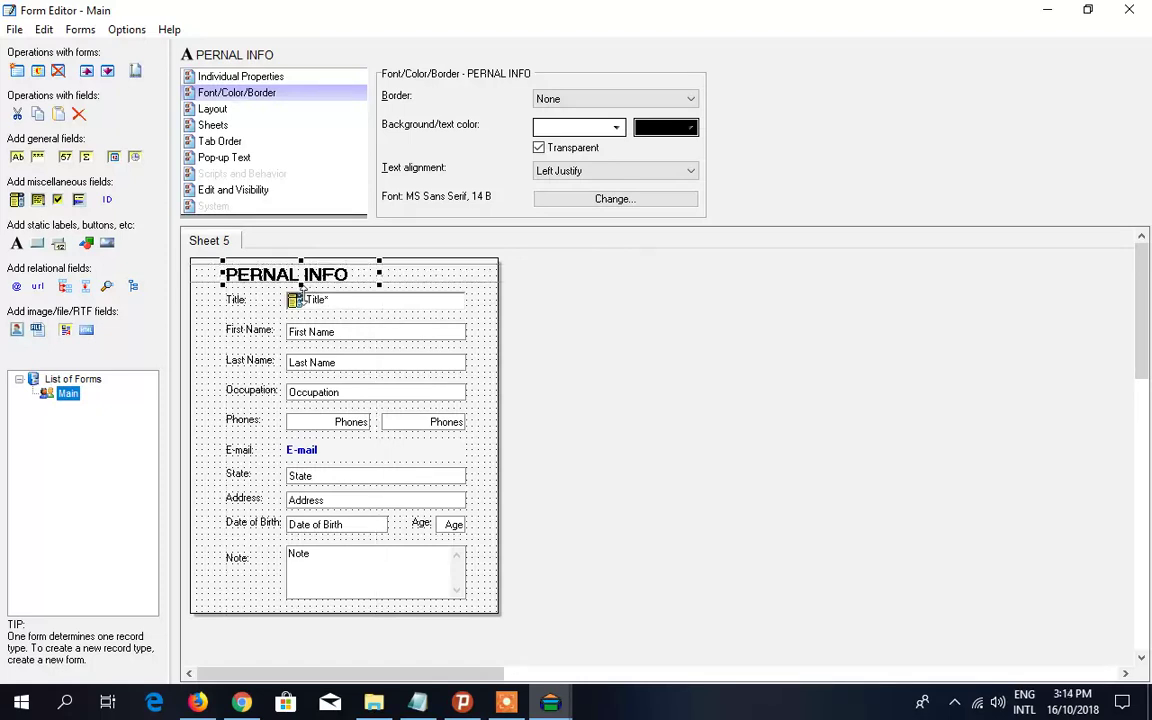
left_click(483, 299)
left_click(340, 279)
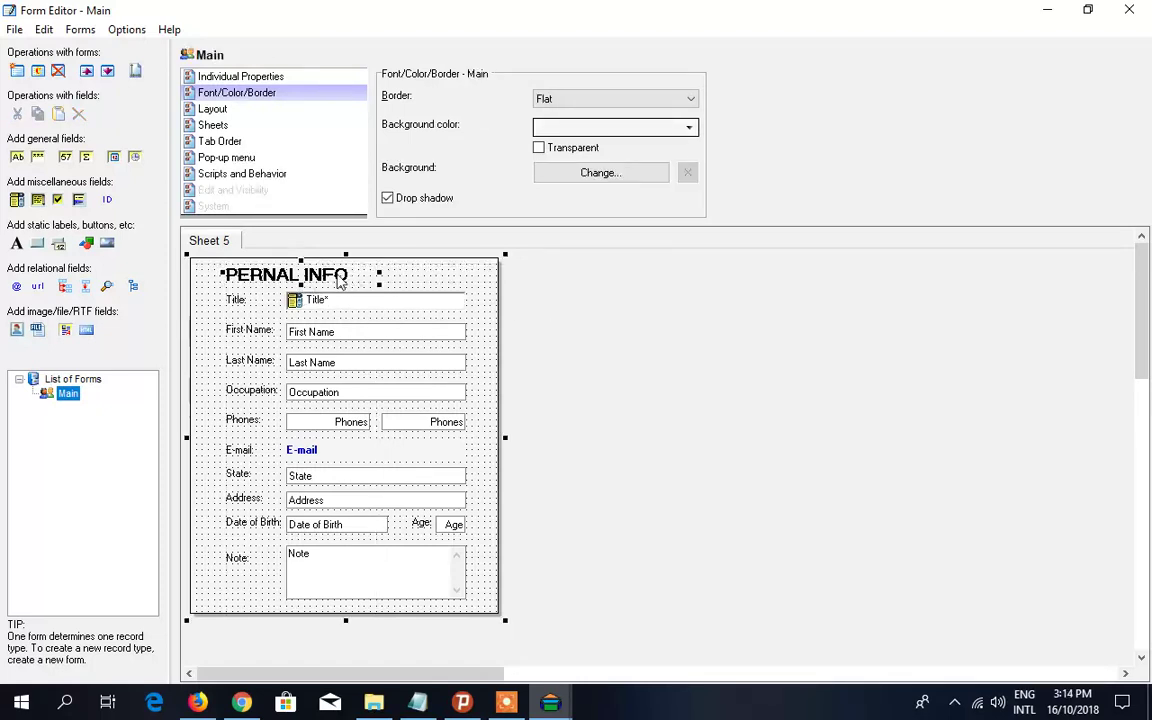
left_click(590, 321)
left_click(340, 280)
- Reduce the PERNAL INFO heading's font size to 12 and check the result
left_click(608, 199)
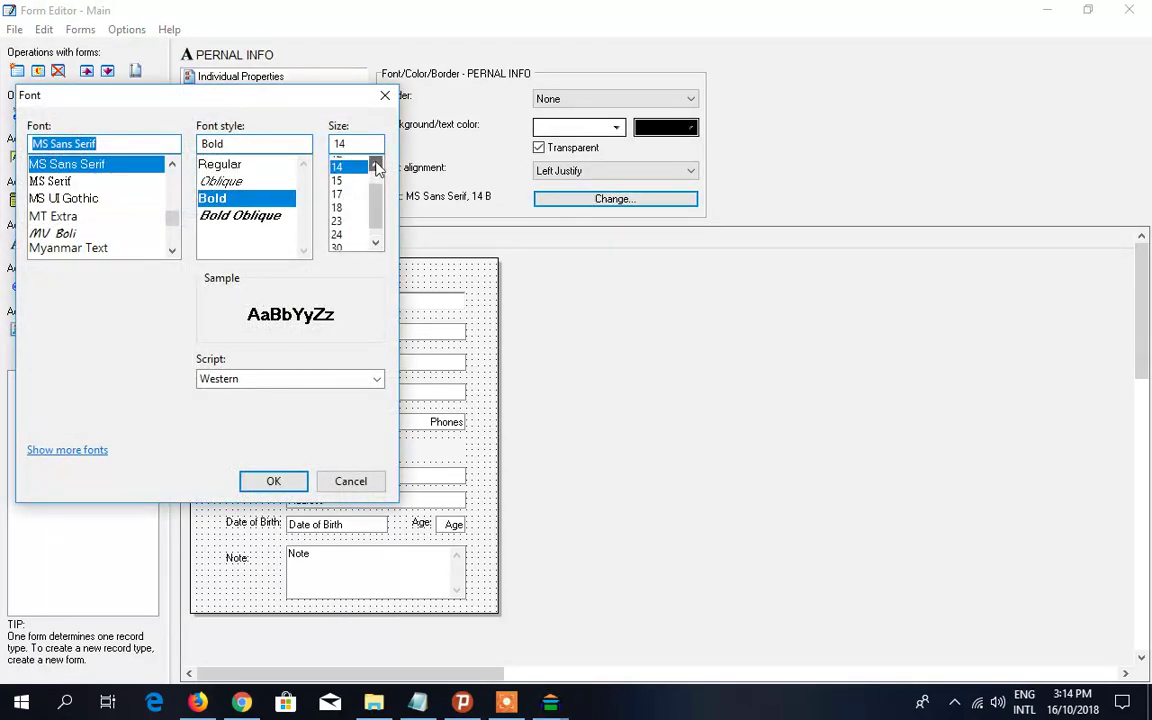
left_click(375, 164)
left_click(340, 174)
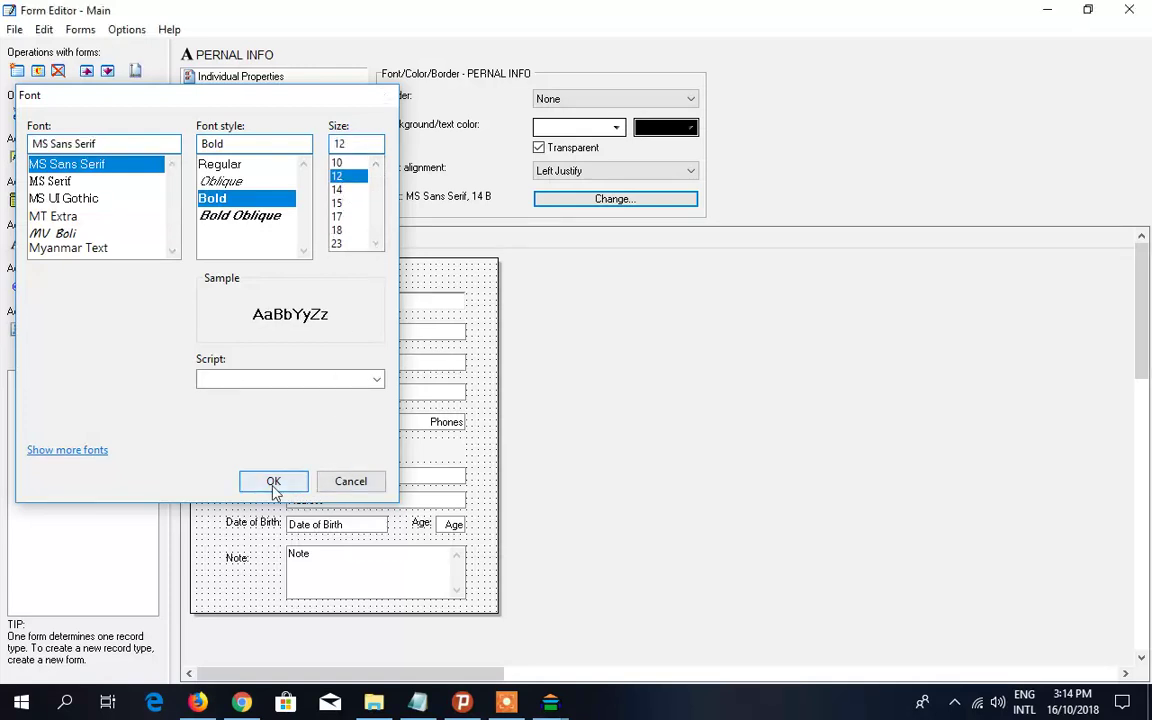
left_click(273, 481)
left_click(388, 262)
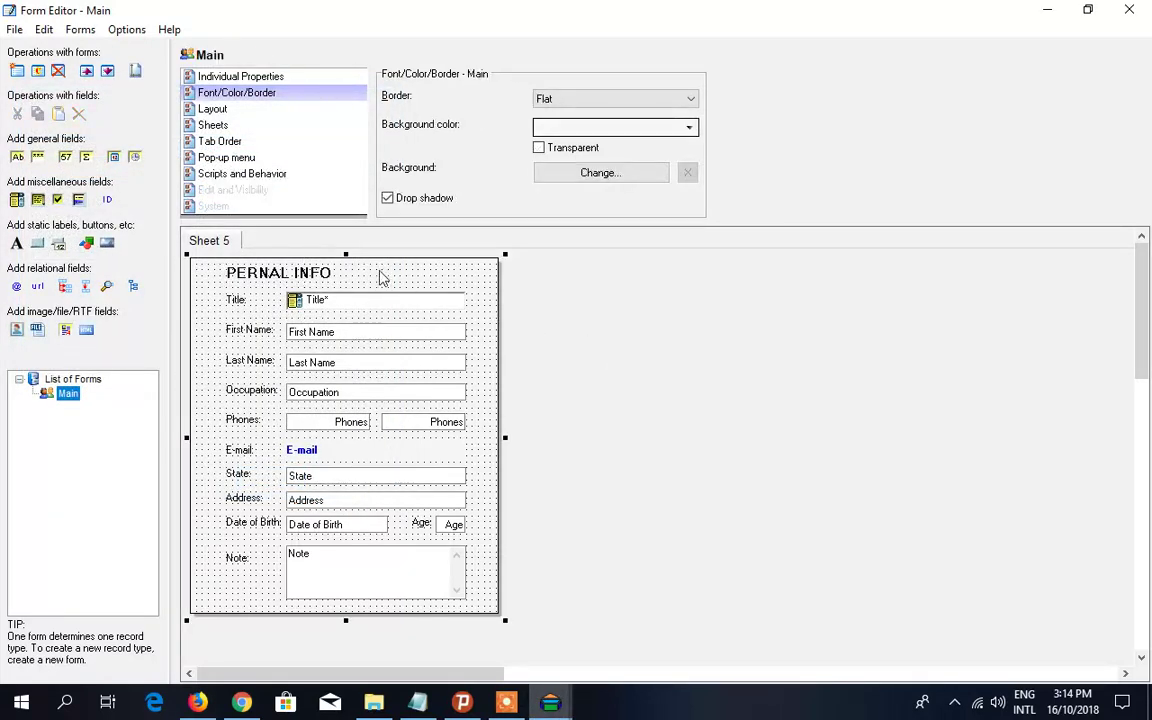
left_click(316, 277)
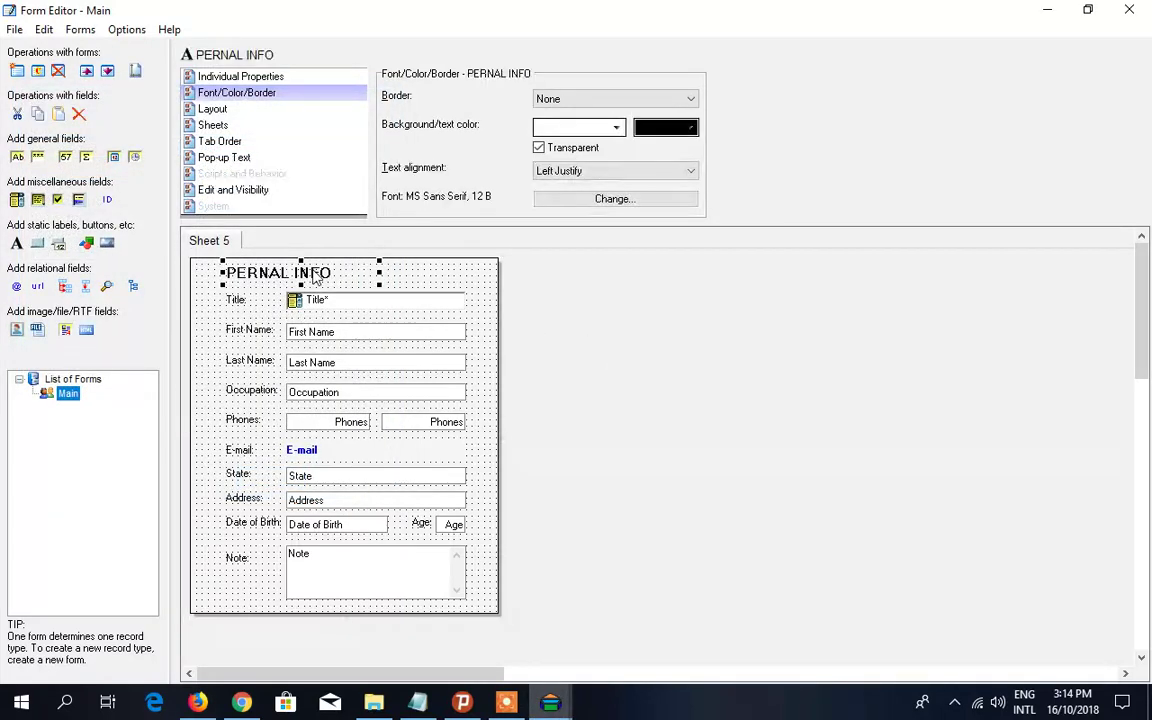
left_click(592, 292)
left_click(320, 273)
left_click(610, 293)
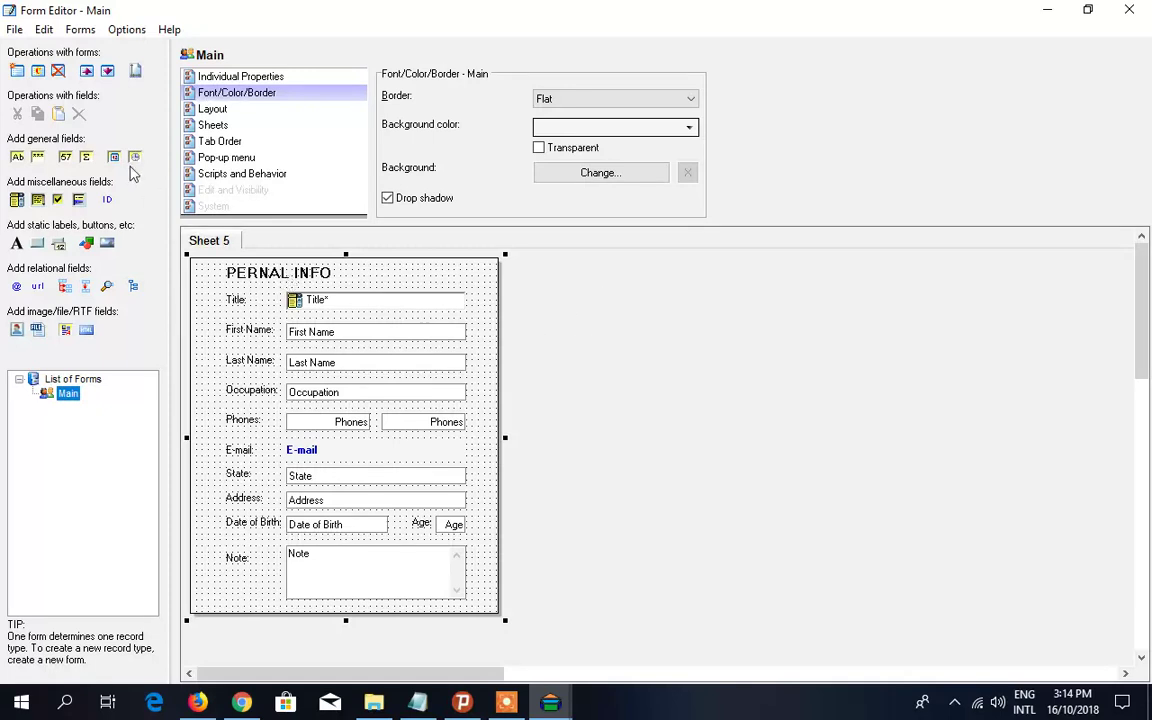
- Return from the form editor to the Contacts database and enlarge the record form pane
left_click(15, 30)
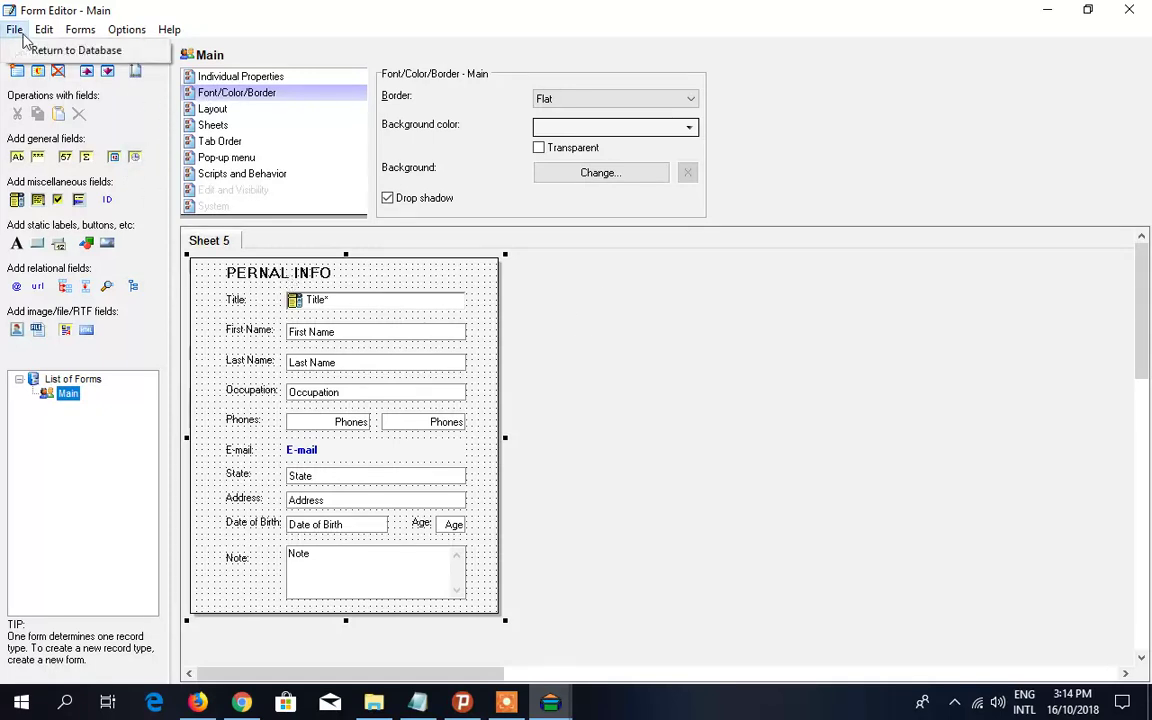
key("Right")
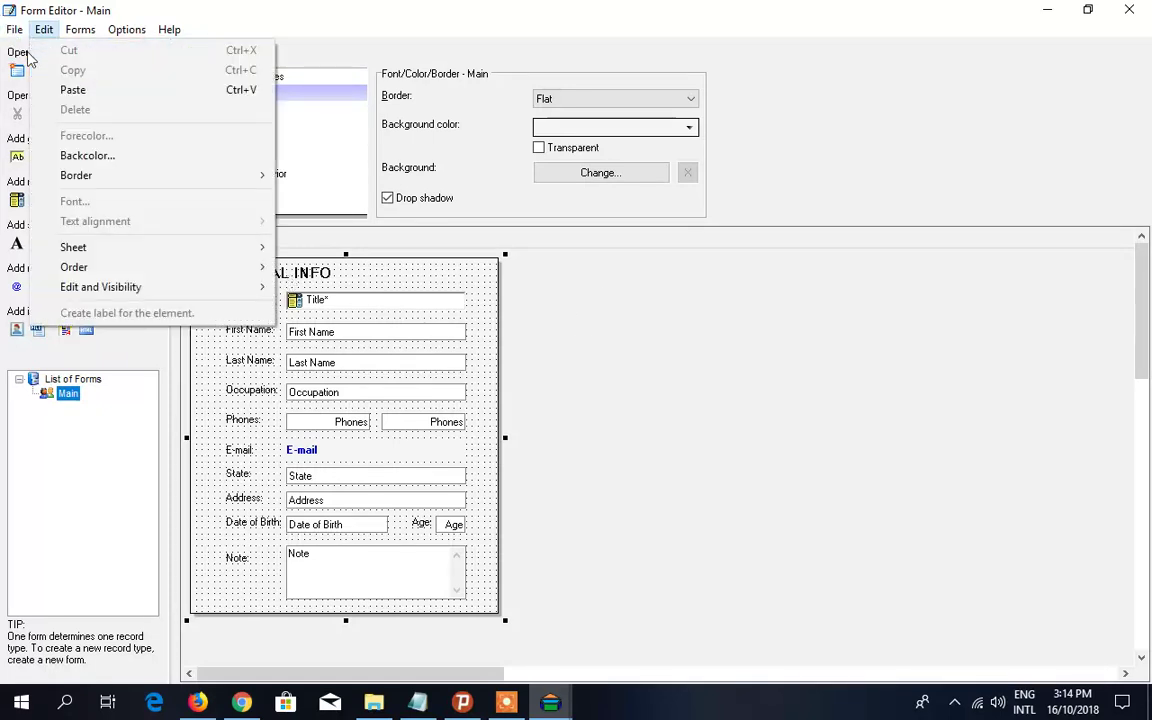
mouse_move(8, 37)
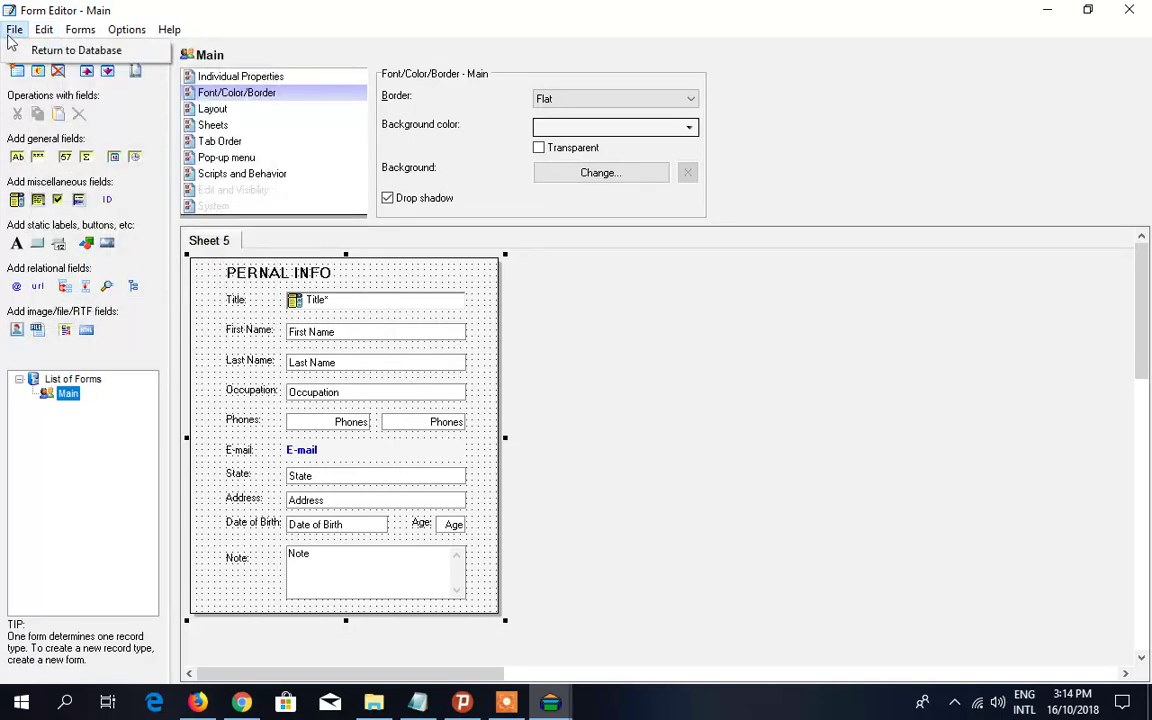
left_click(22, 50)
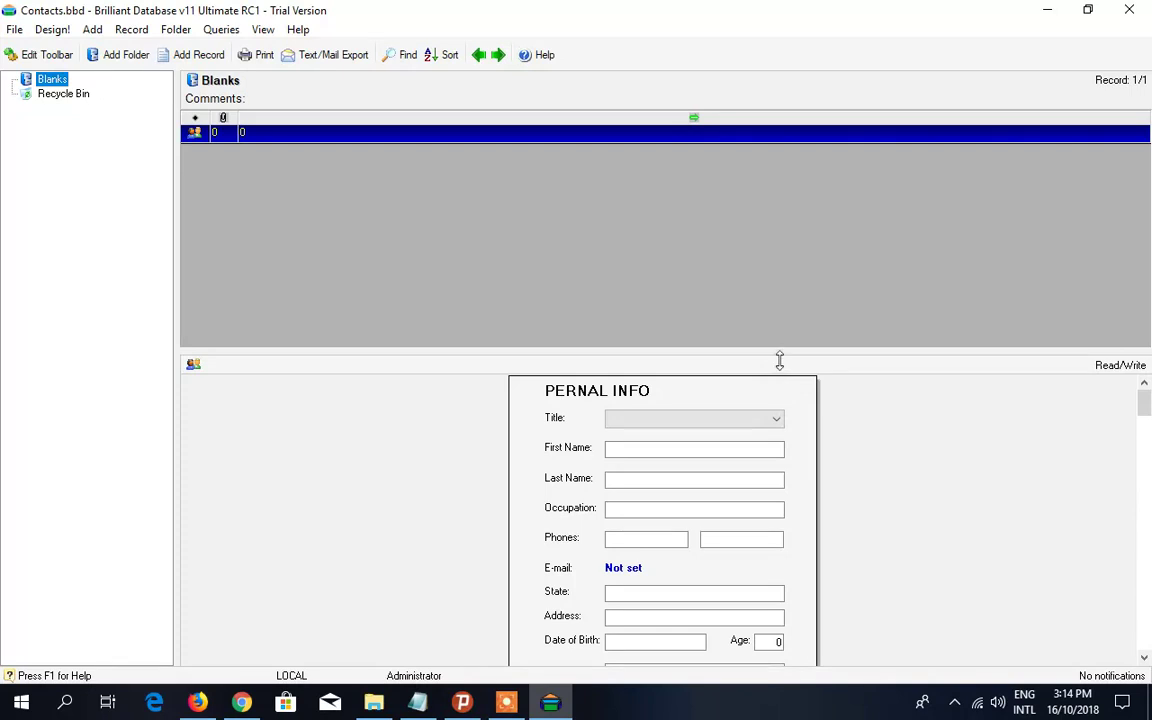
left_click_drag(779, 353, 774, 230)
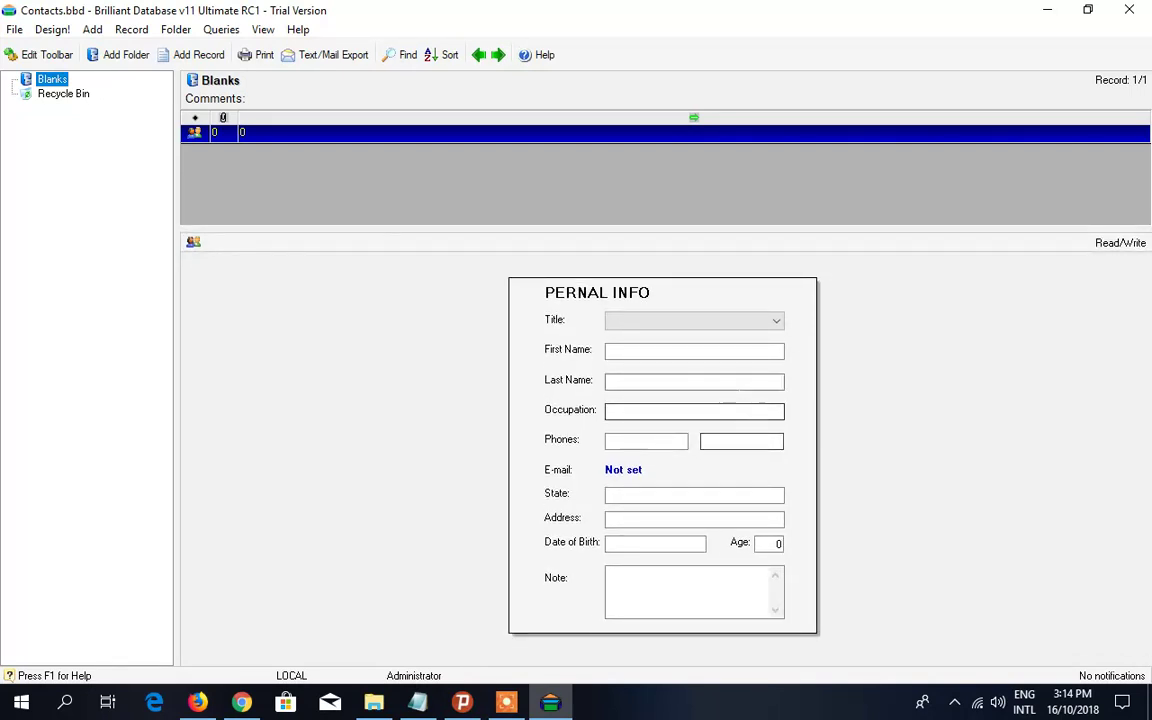
- Browse the blank record's fields and set the Title to Bro
left_click(678, 418)
key("Tab")
key("Tab")
key("Tab")
key("Tab")
key("Tab")
key("Tab")
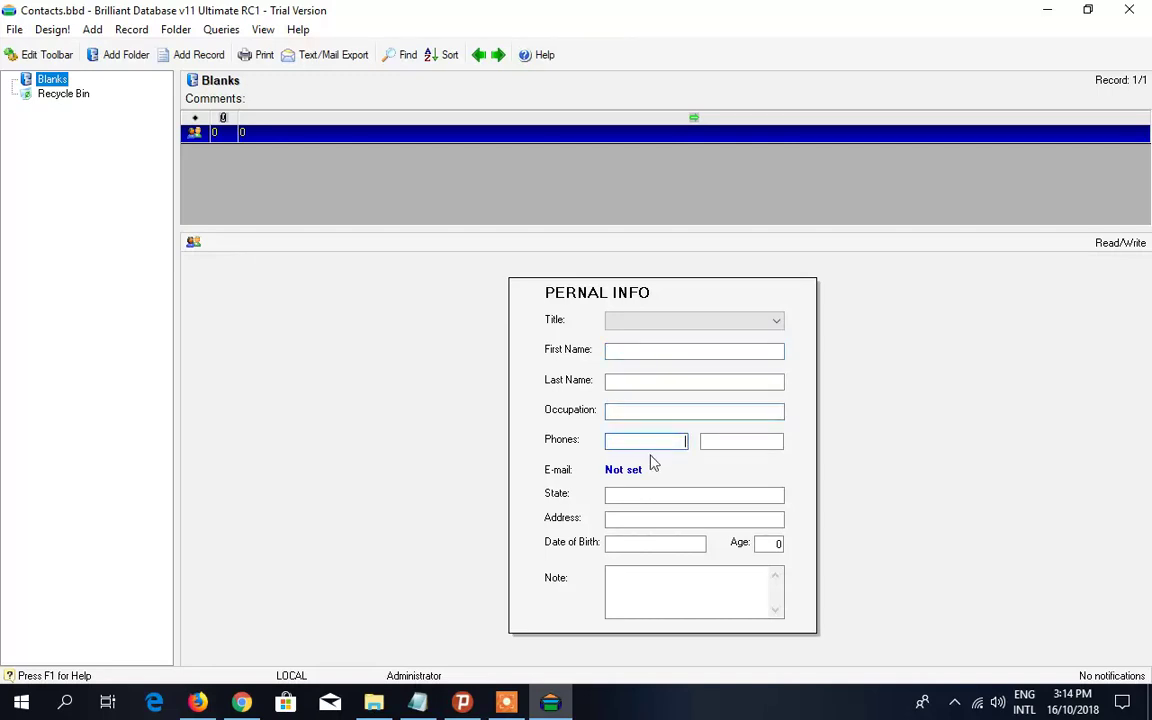
left_click(623, 469)
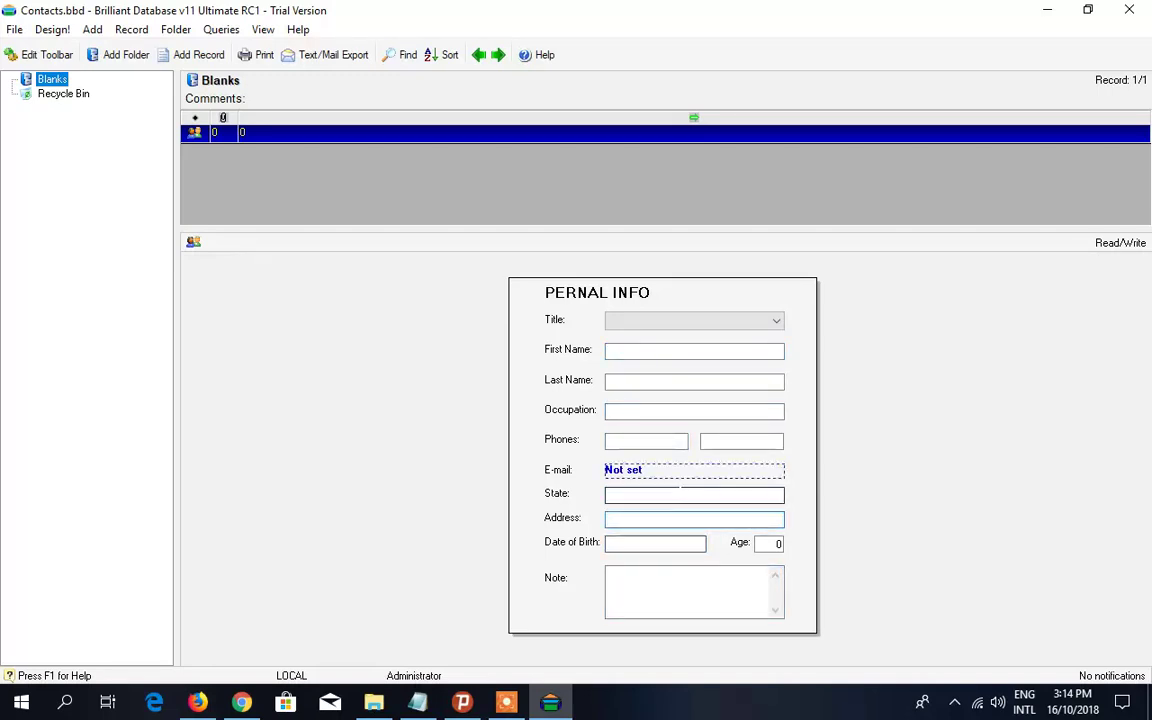
left_click(740, 432)
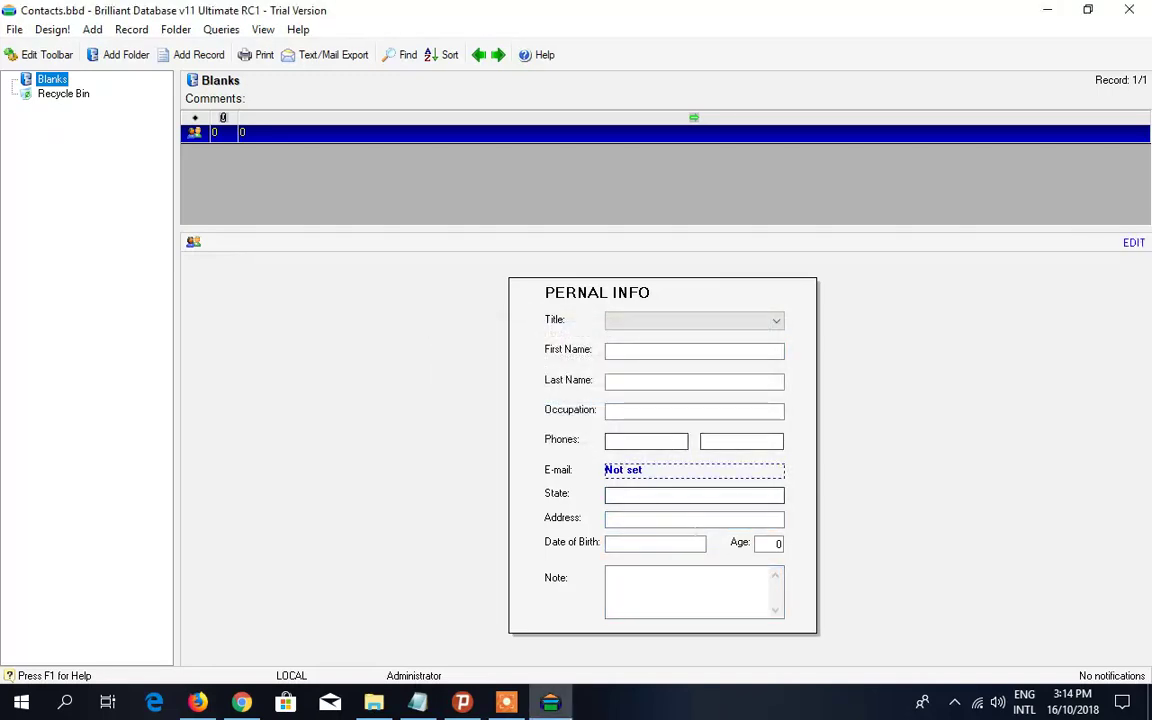
left_click(680, 543)
left_click(671, 322)
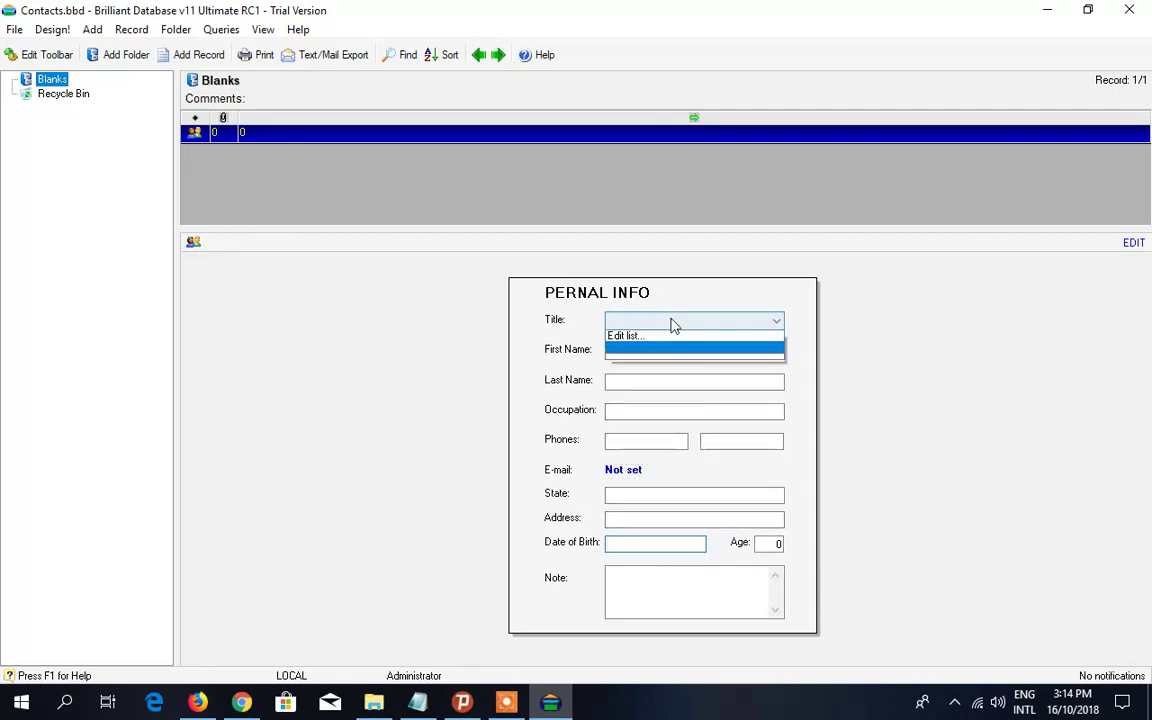
left_click(671, 324)
left_click(671, 322)
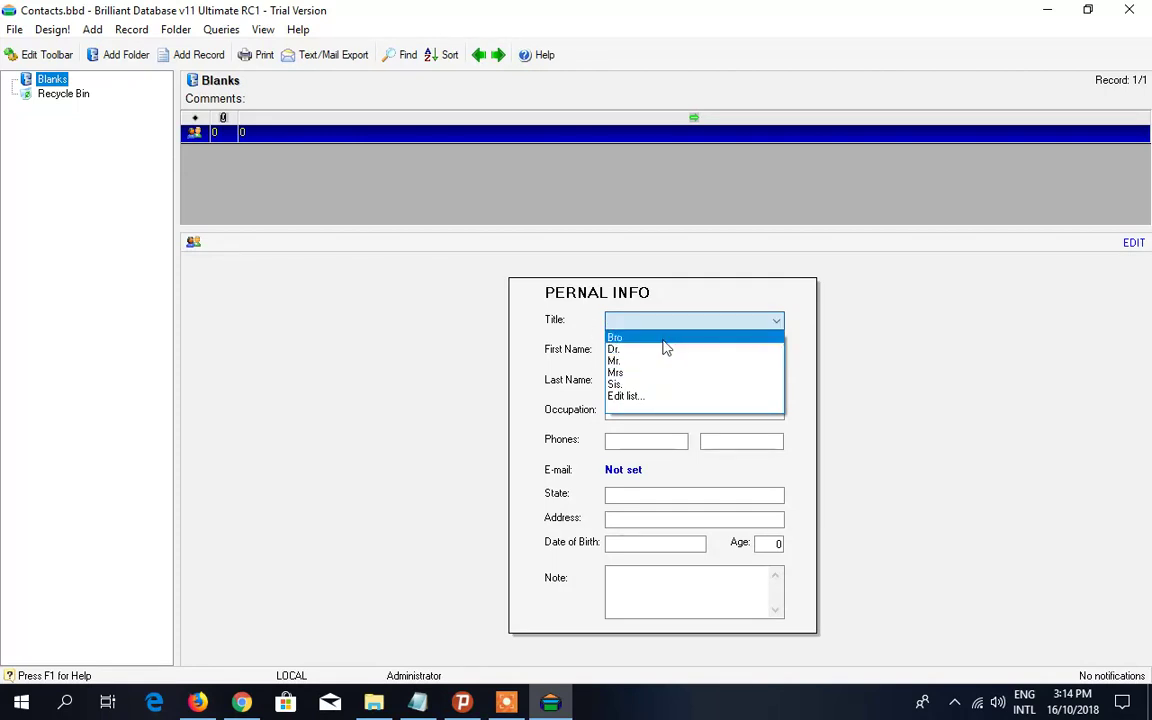
left_click(666, 339)
- Enter the contact's last name, occupation Teacher and phone number, then bring up the e-mail prompt
left_click(664, 350)
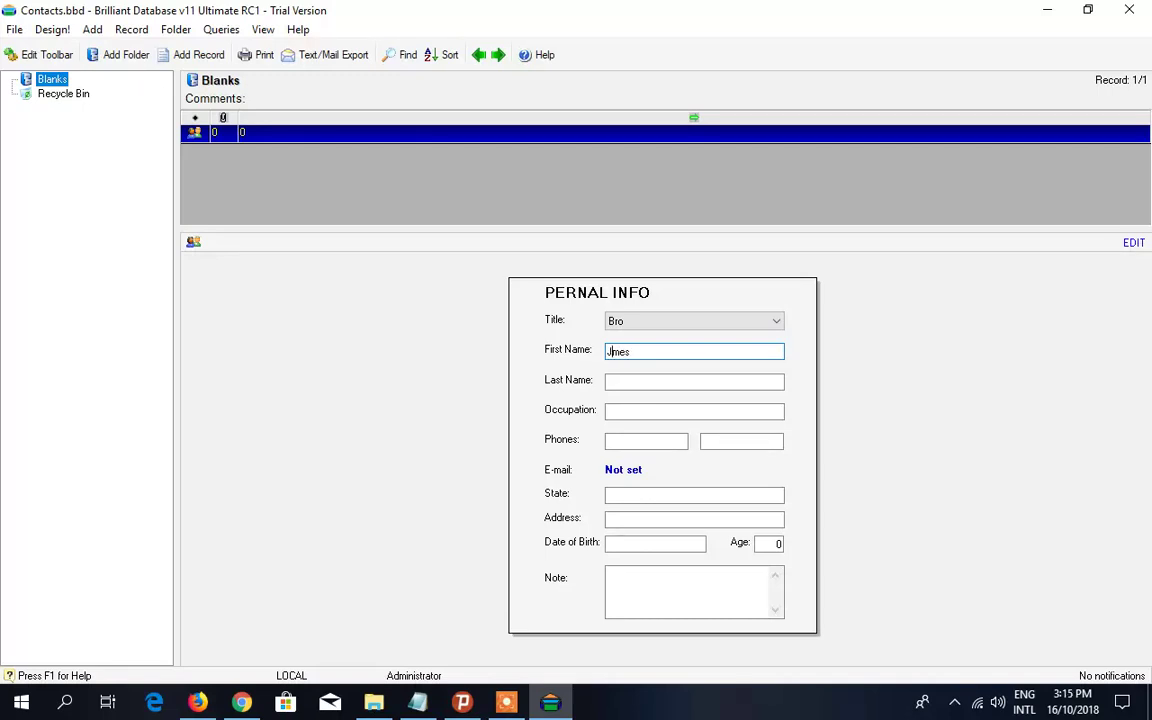
key("Tab")
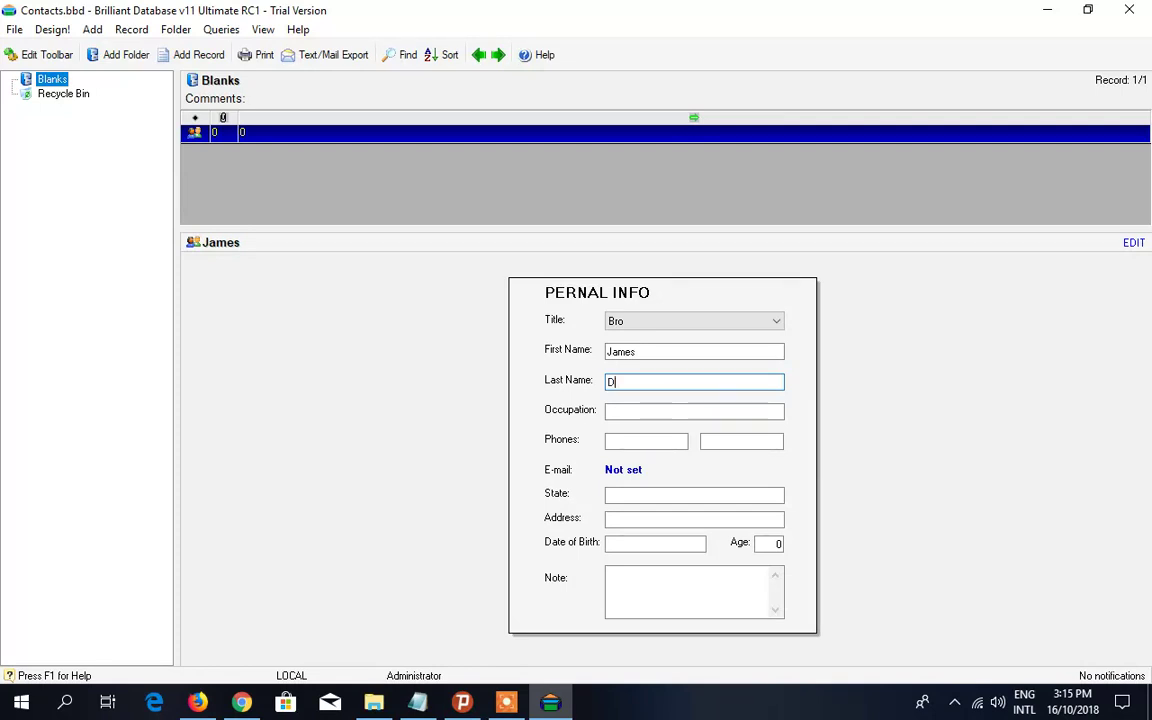
key("Tab")
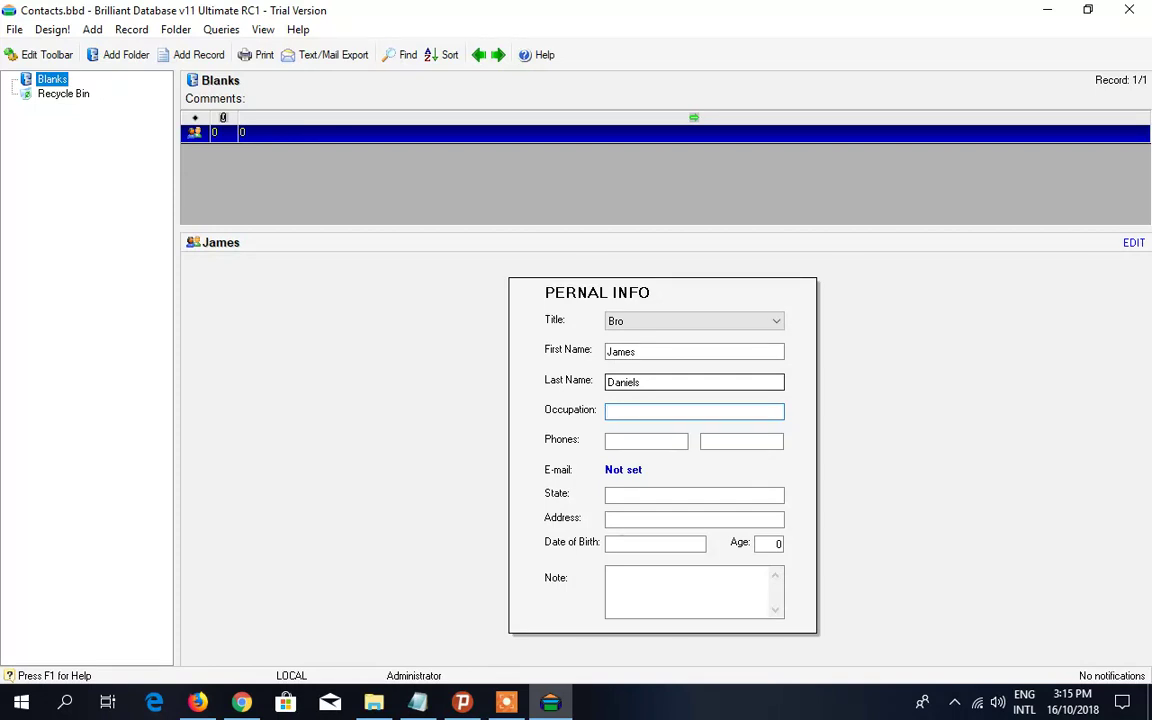
key("Tab")
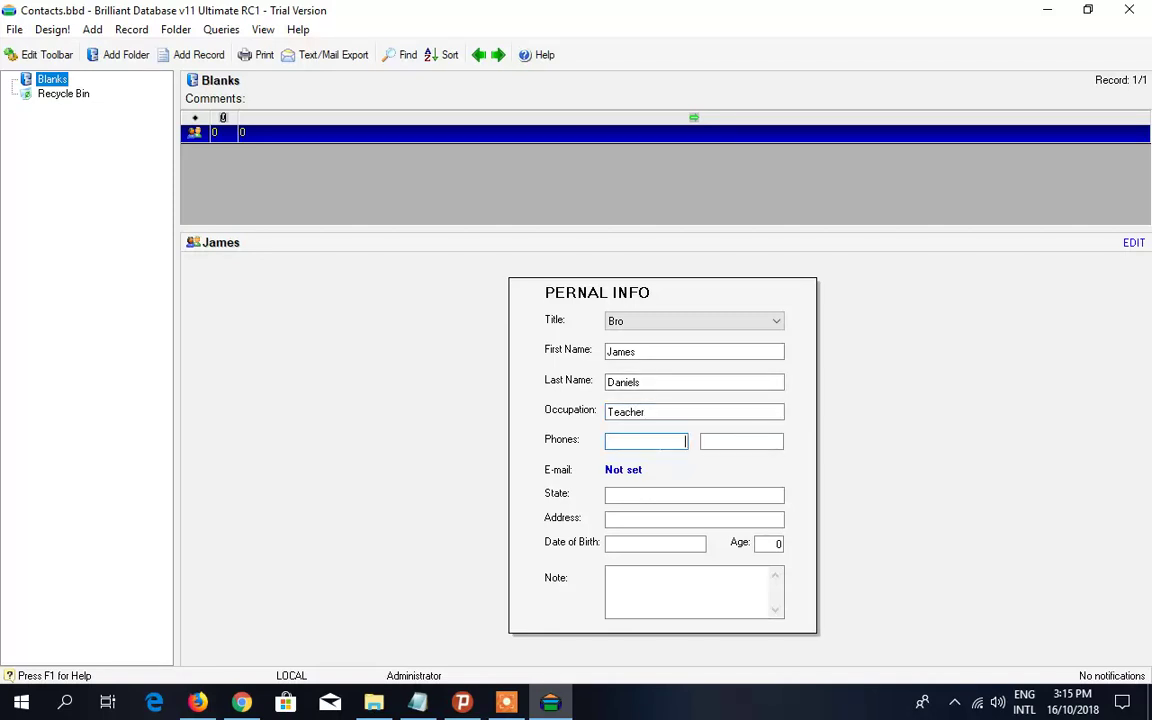
left_click(632, 472)
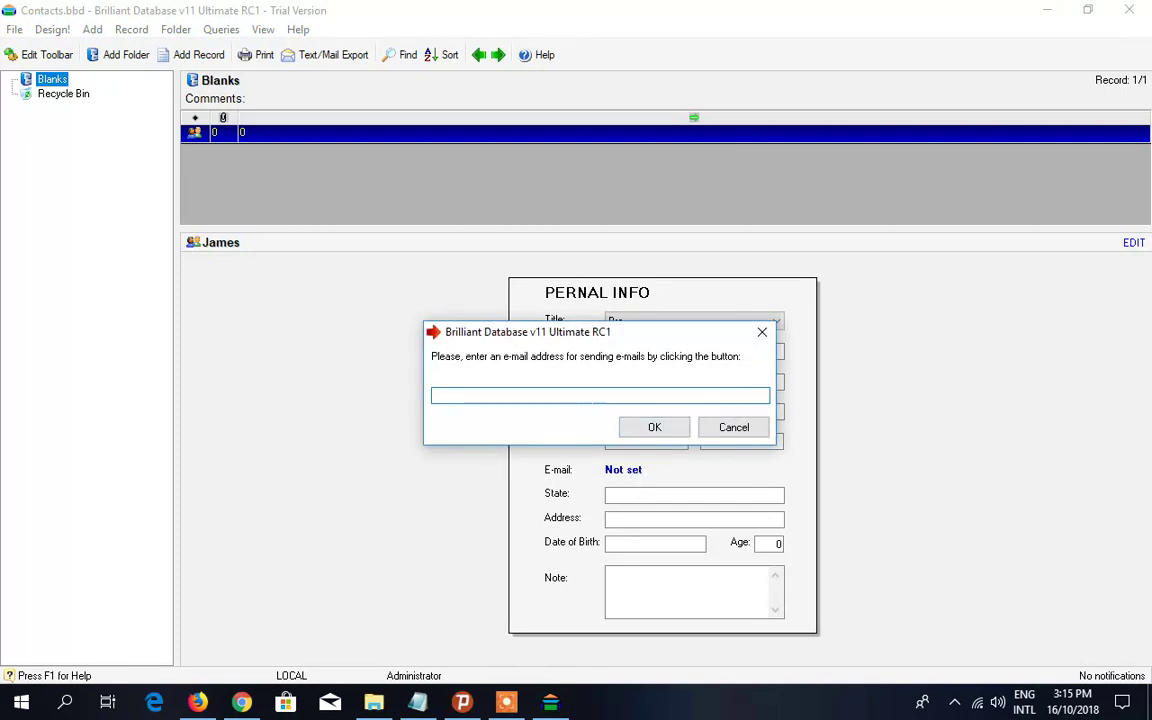
- Save the contact's e-mail address and begin entering text in the State field
left_click(636, 428)
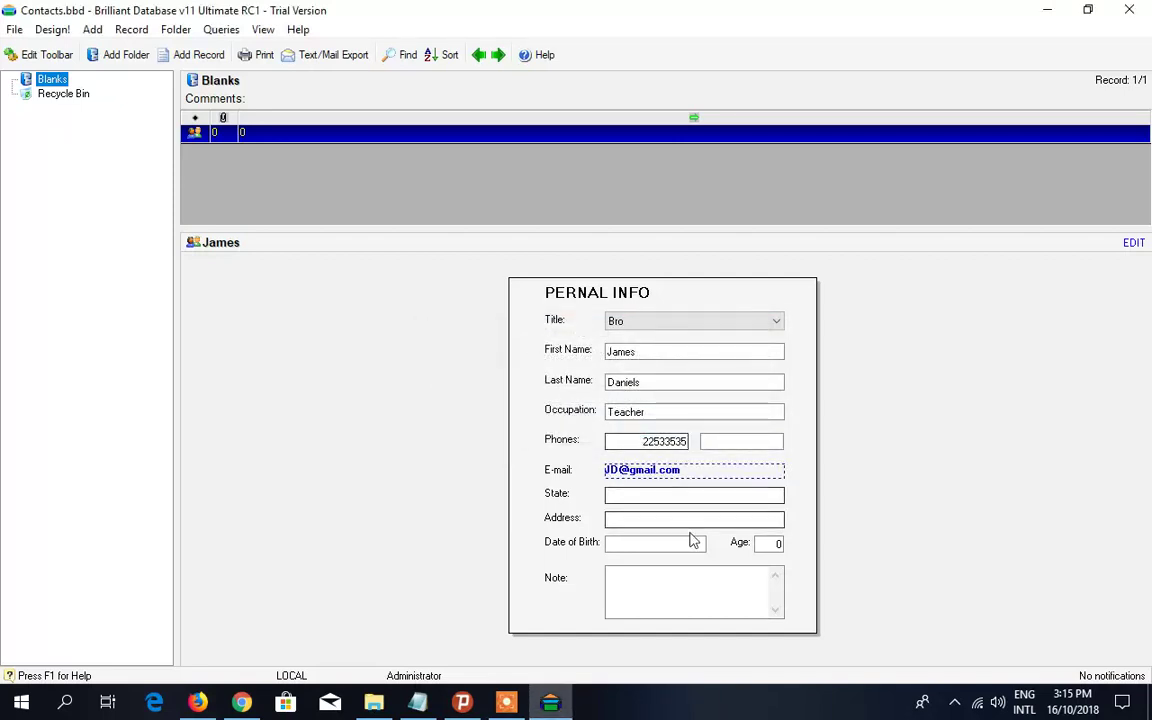
left_click(694, 500)
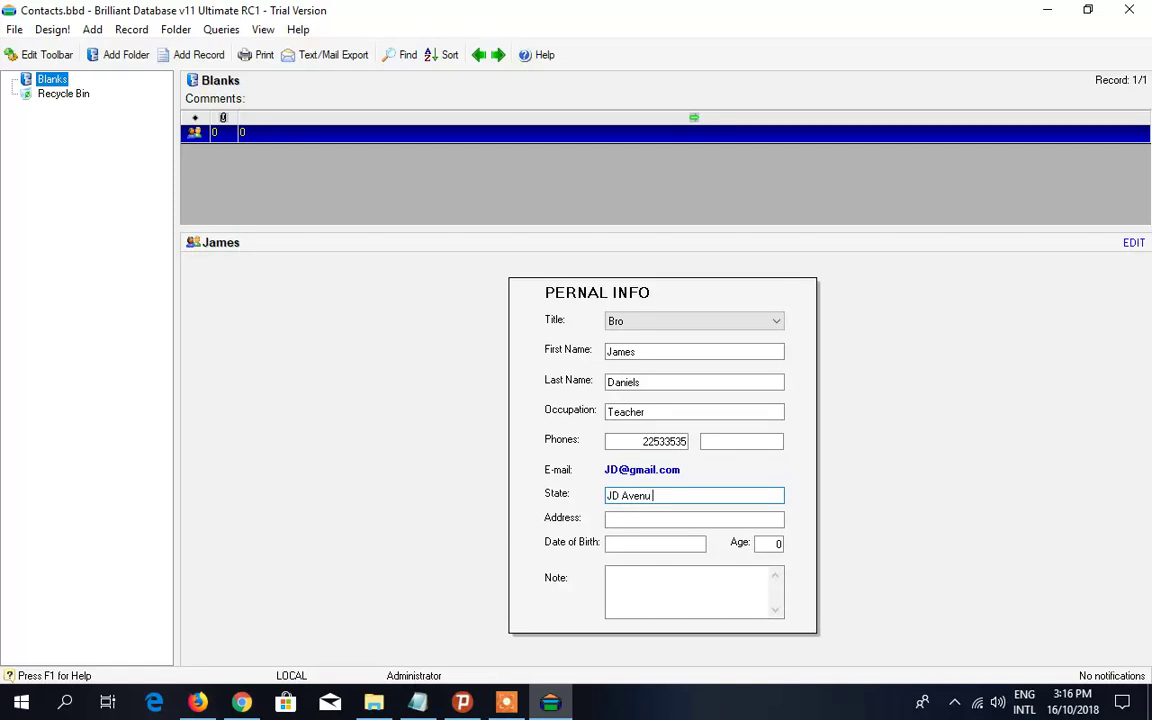
type("1234")
- Move the street address from State into Address, then type the contact's state into State
left_click(661, 520)
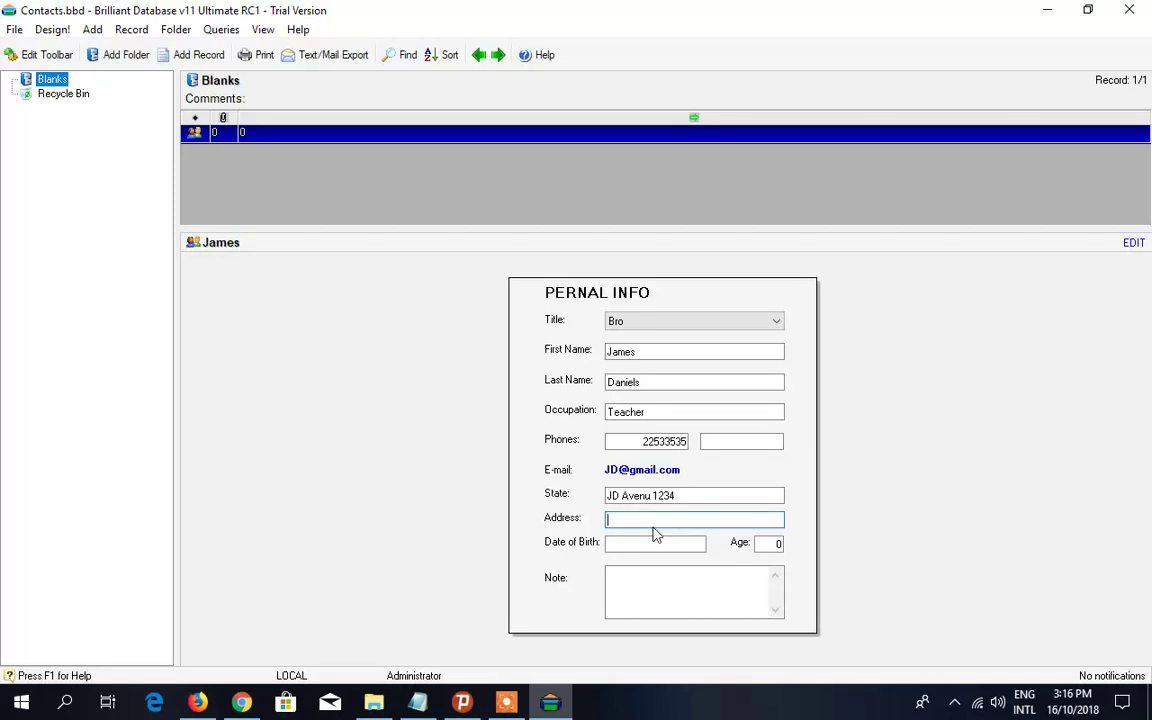
key("shift+Tab")
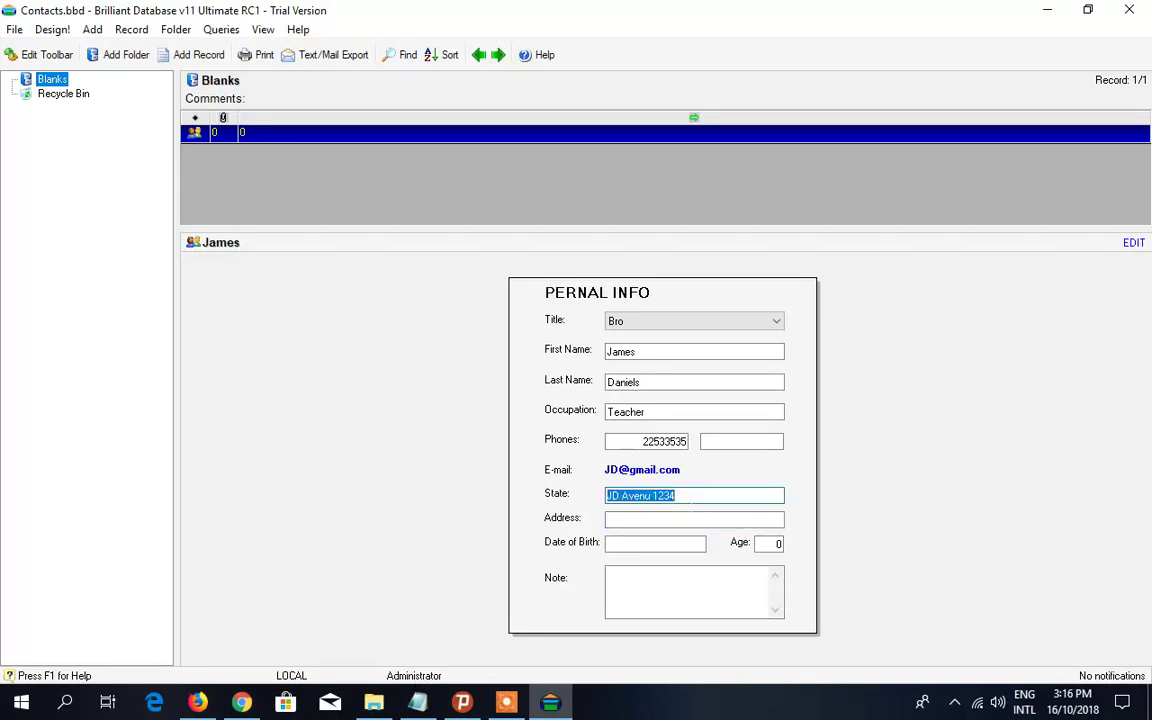
left_click(699, 497)
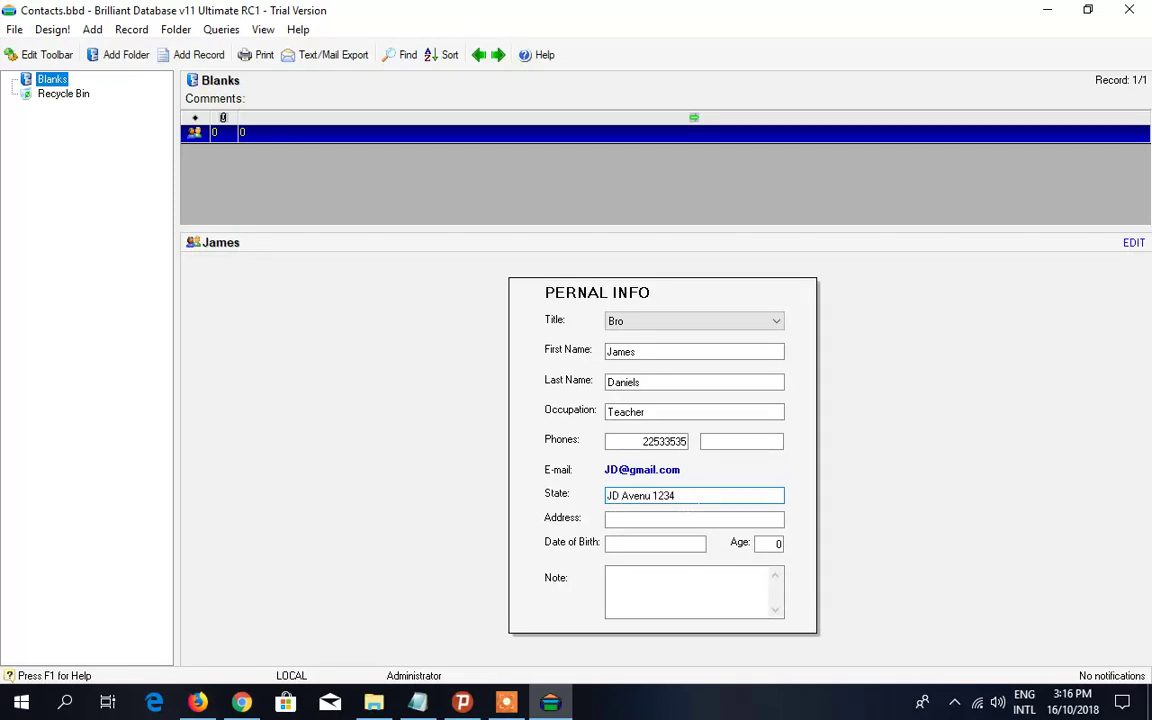
left_click_drag(674, 496, 598, 497)
key("ctrl+c")
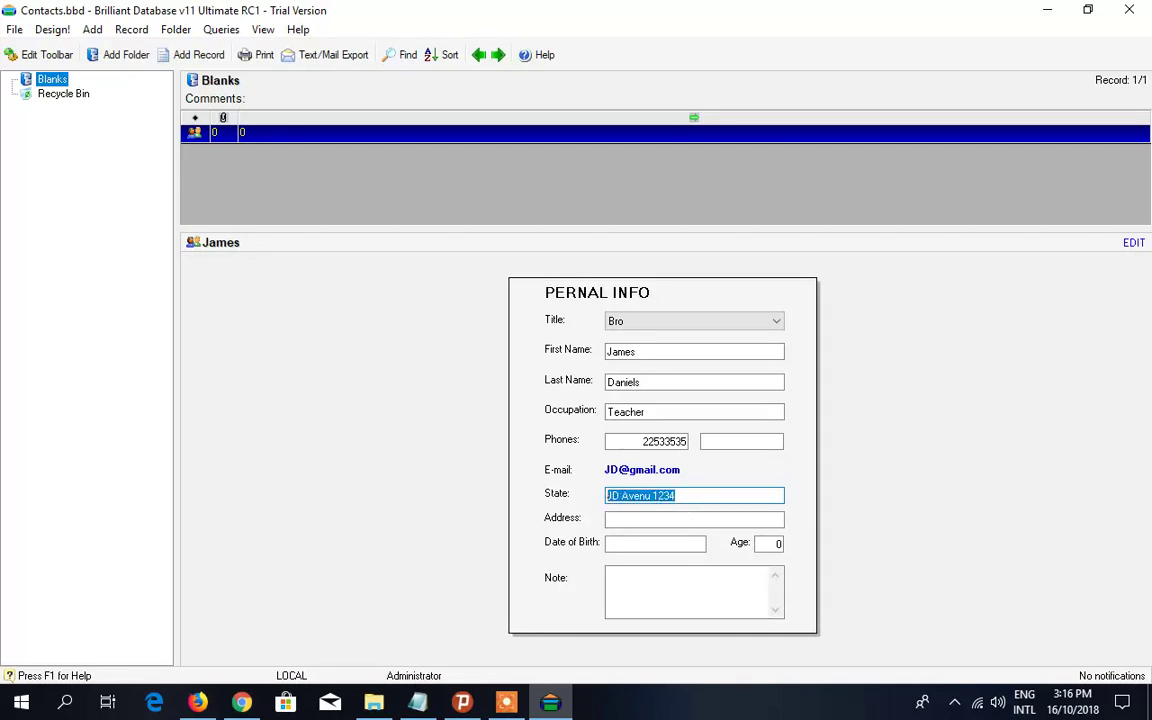
key("BackSpace")
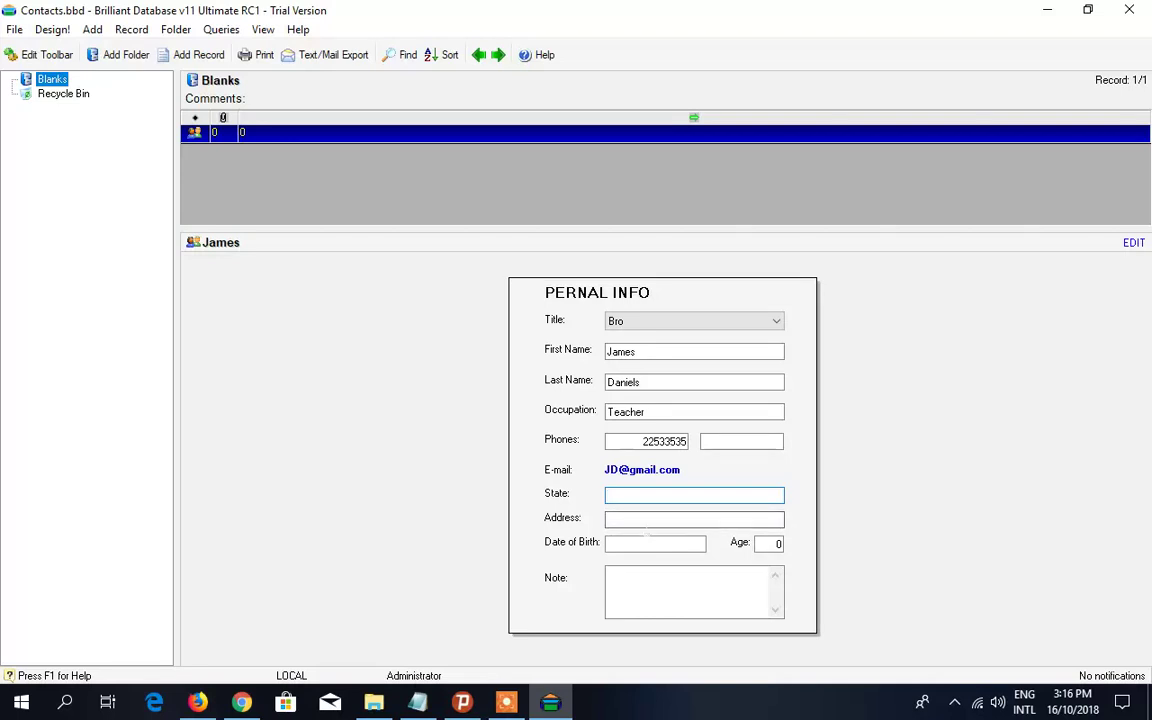
left_click(645, 519)
key("ctrl+v")
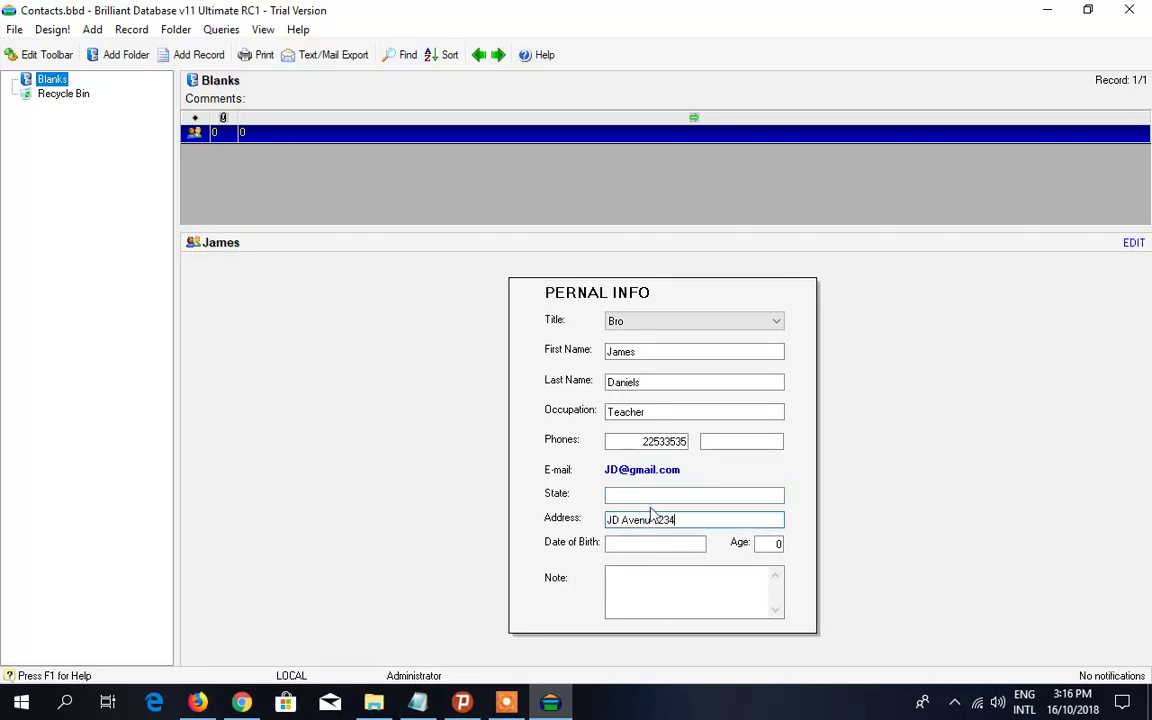
left_click(666, 496)
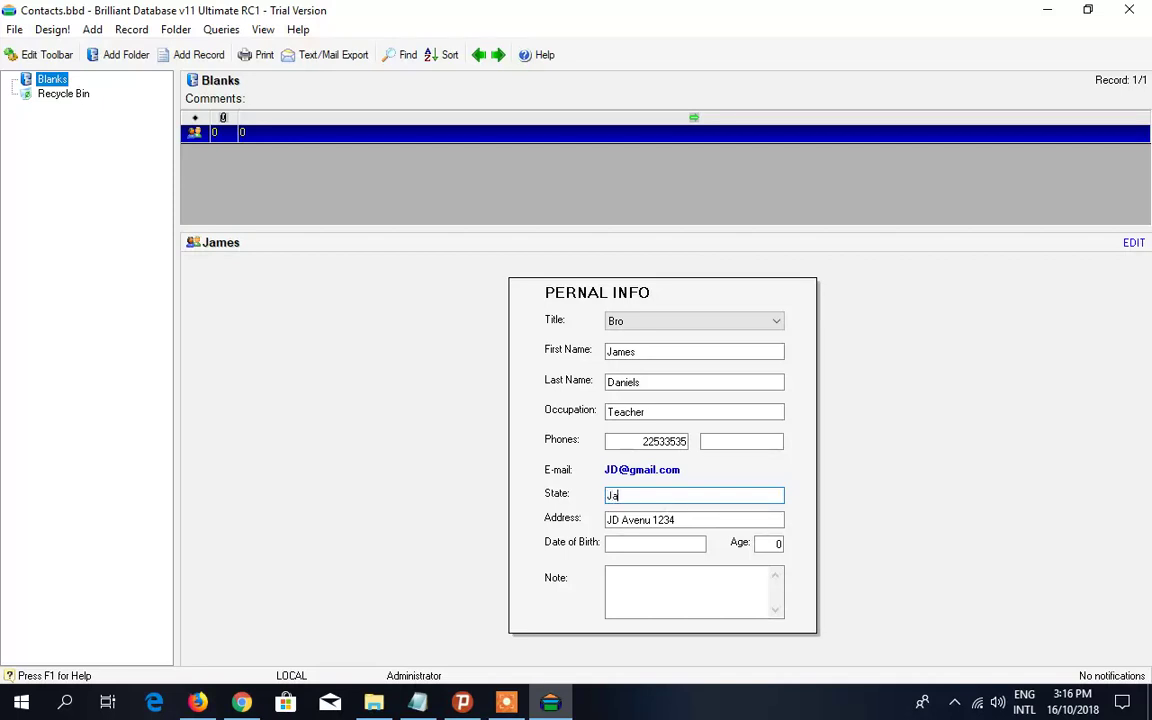
type("James fort")
left_click(676, 543)
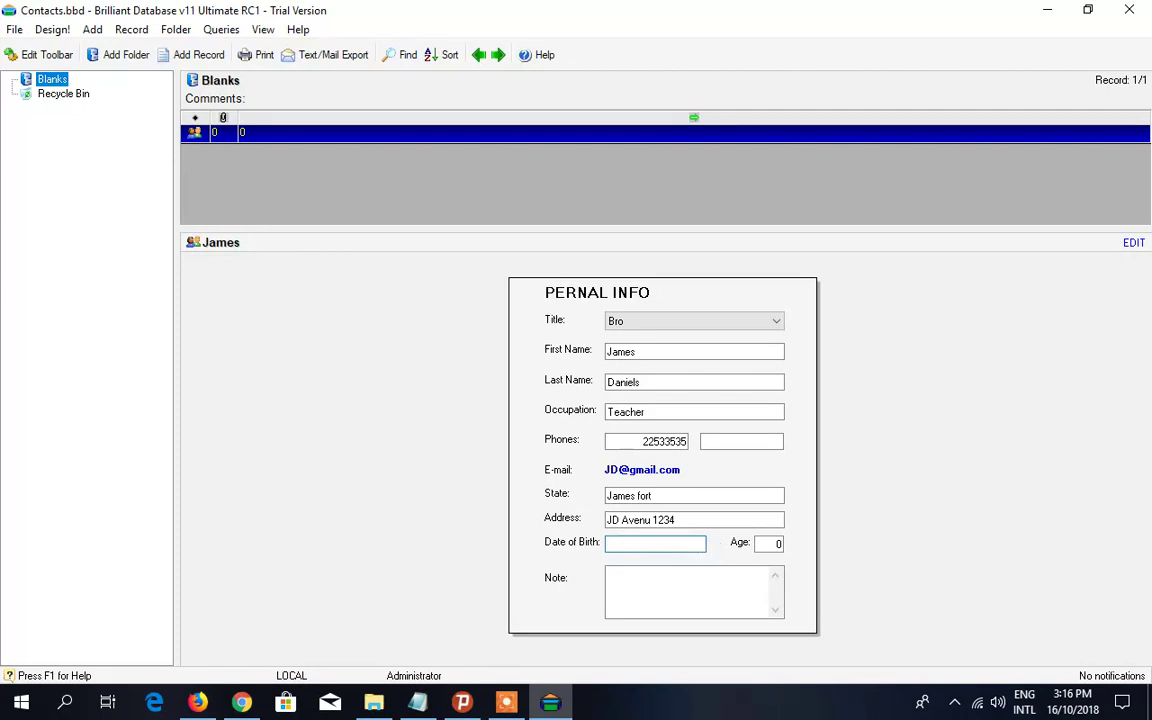
- Pick 10 December 1960 as the Date of Birth from the calendar picker
left_click(706, 548)
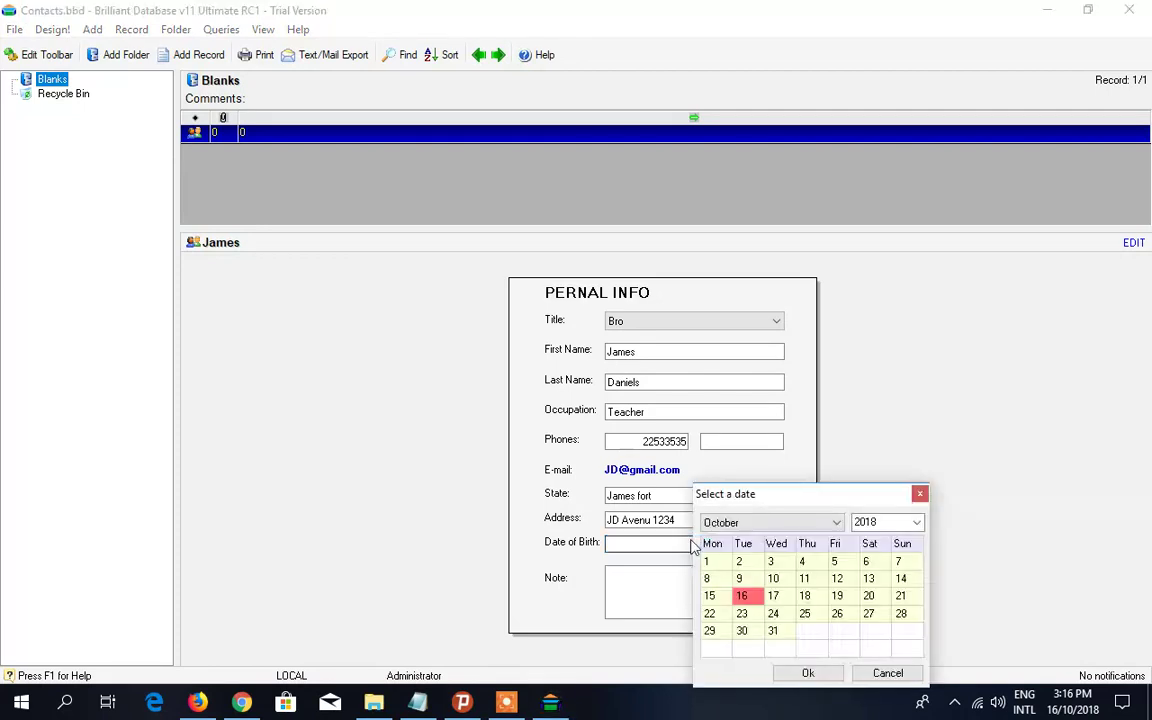
left_click(916, 522)
left_click_drag(915, 462, 923, 321)
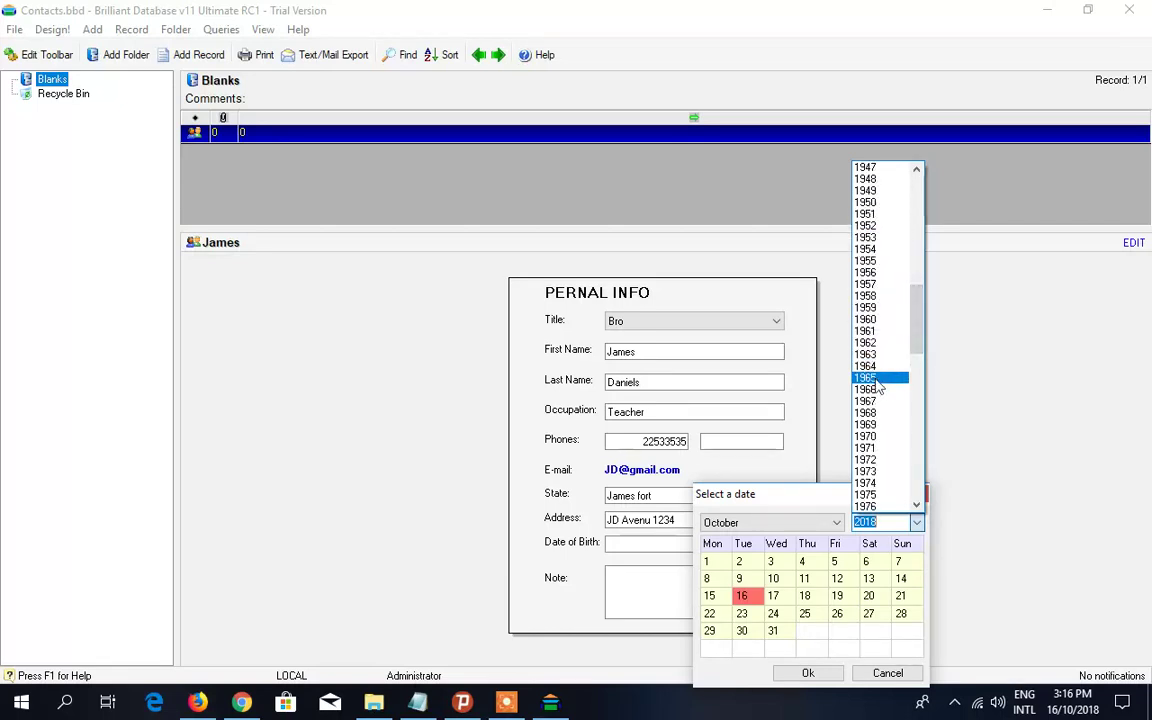
left_click(868, 320)
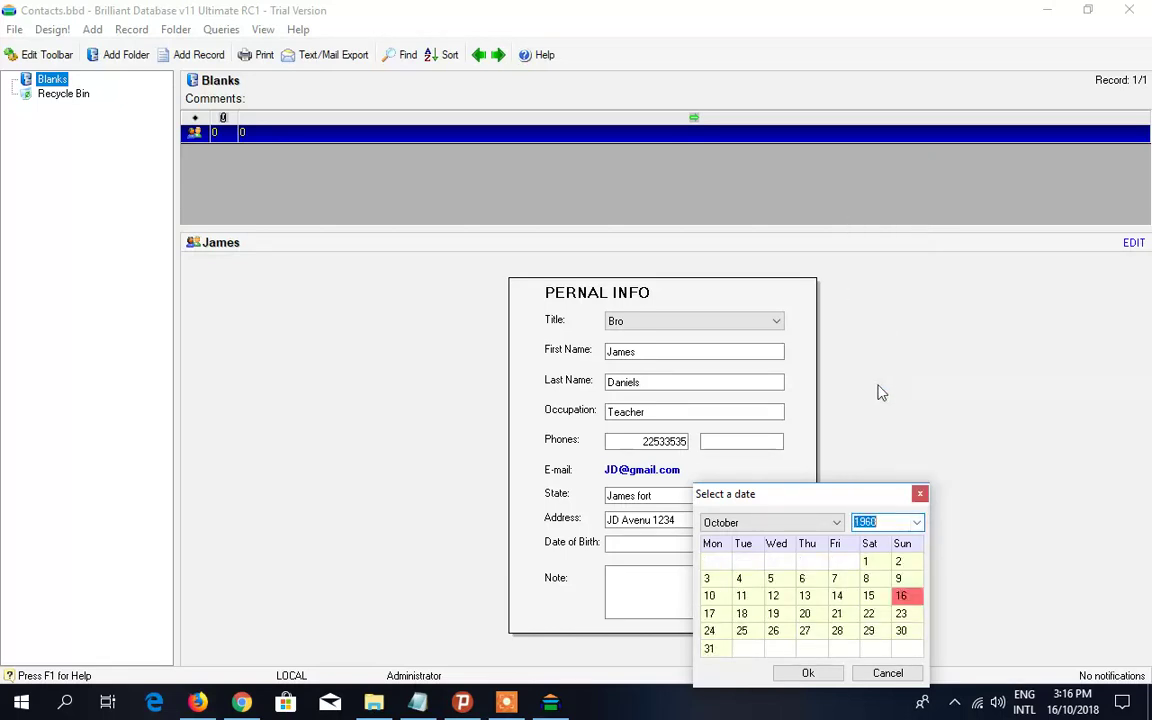
left_click(836, 523)
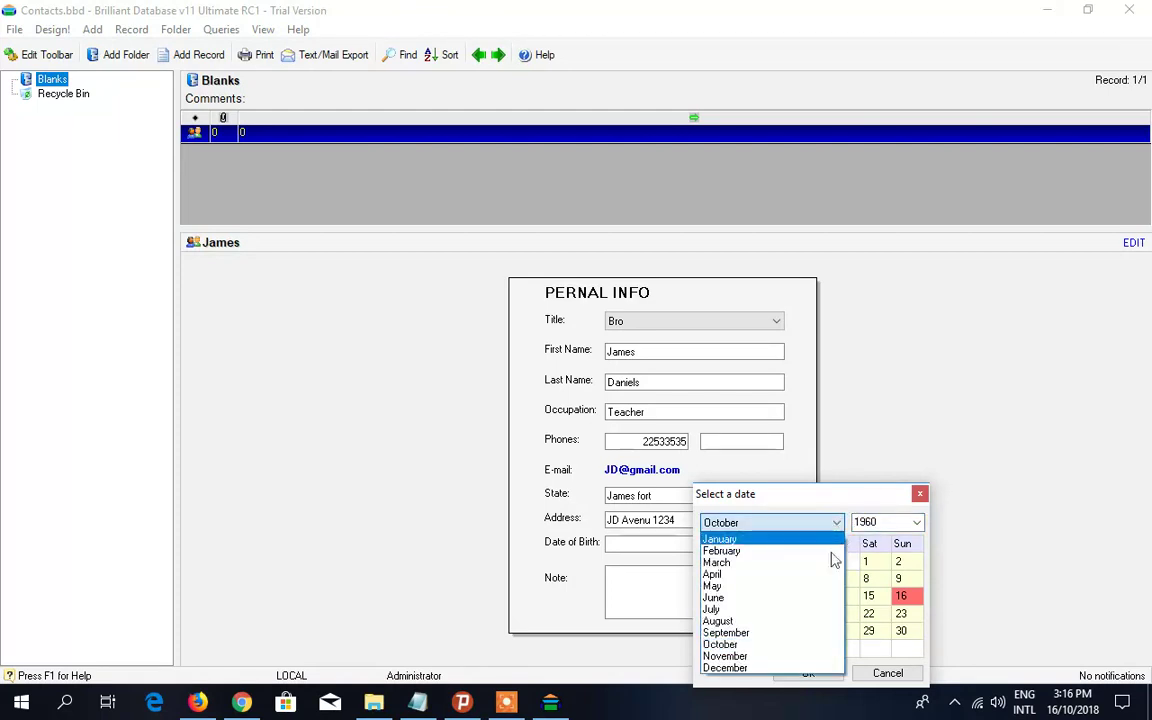
left_click(772, 668)
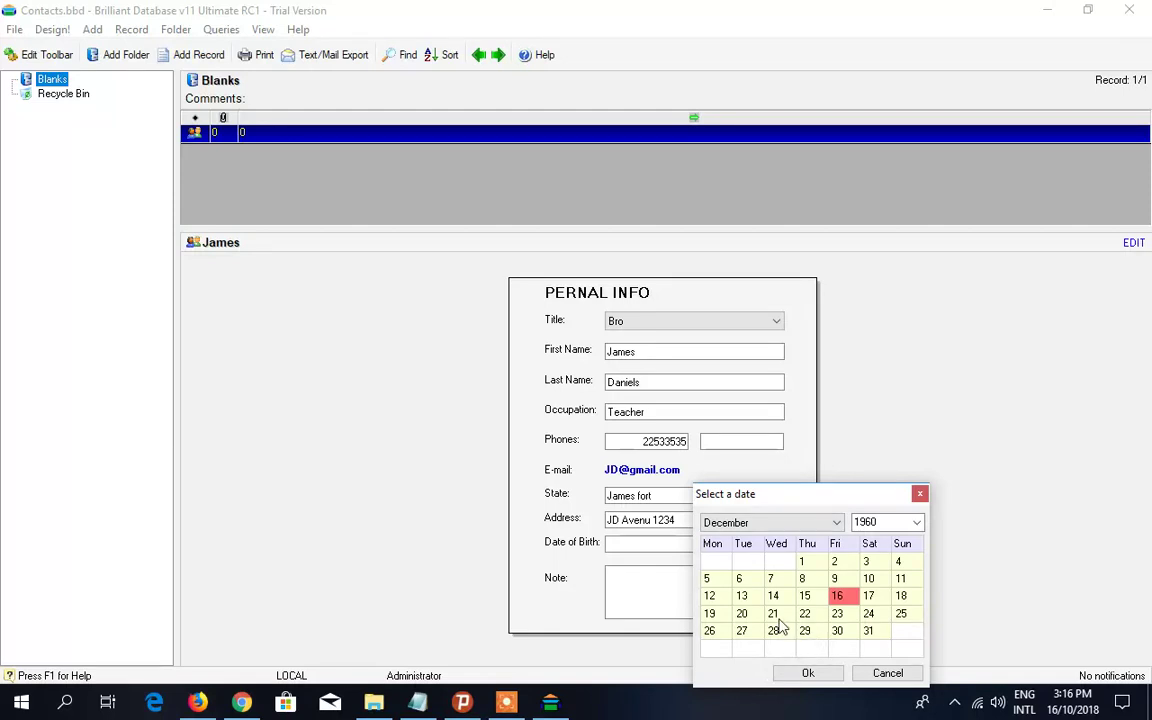
left_click(868, 578)
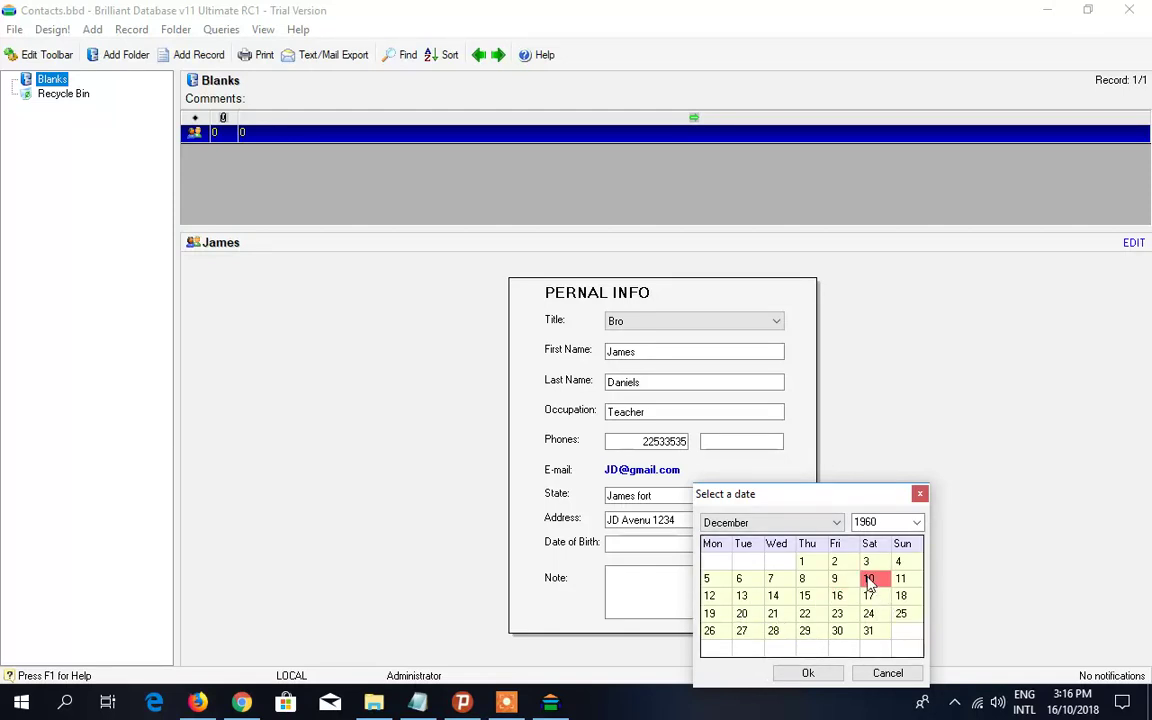
left_click(807, 673)
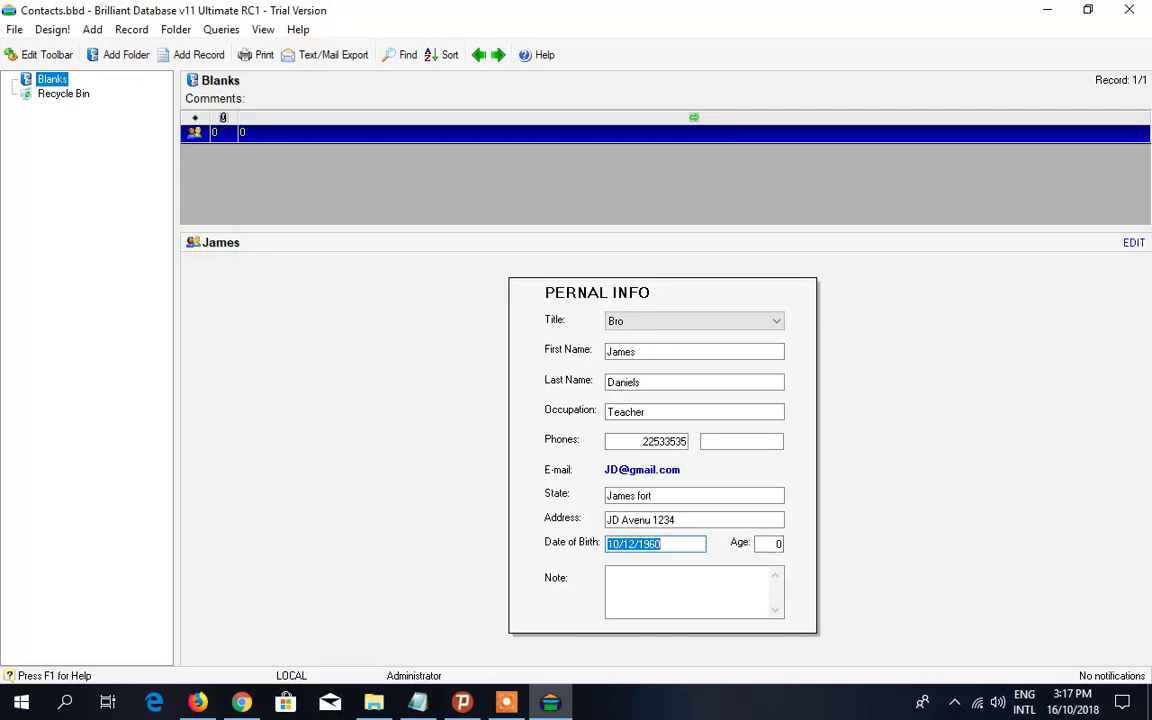
- Add a new empty contact record, making it record 2 of 2
left_click(688, 591)
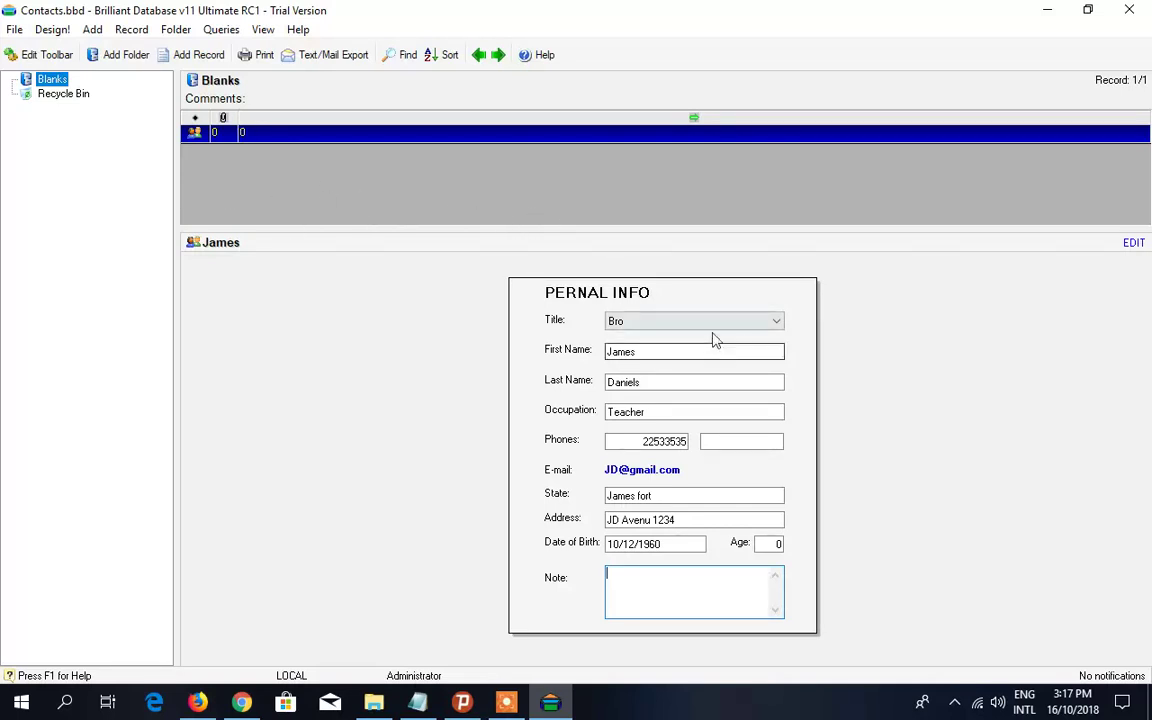
right_click(421, 179)
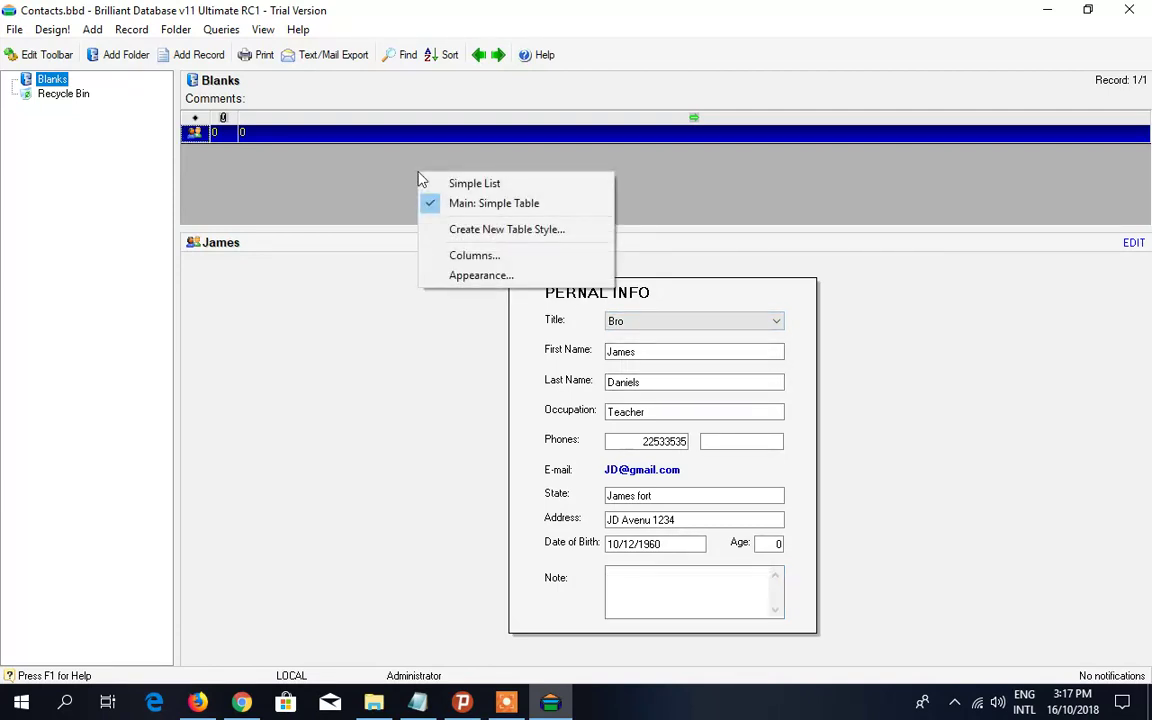
left_click(110, 88)
left_click(208, 55)
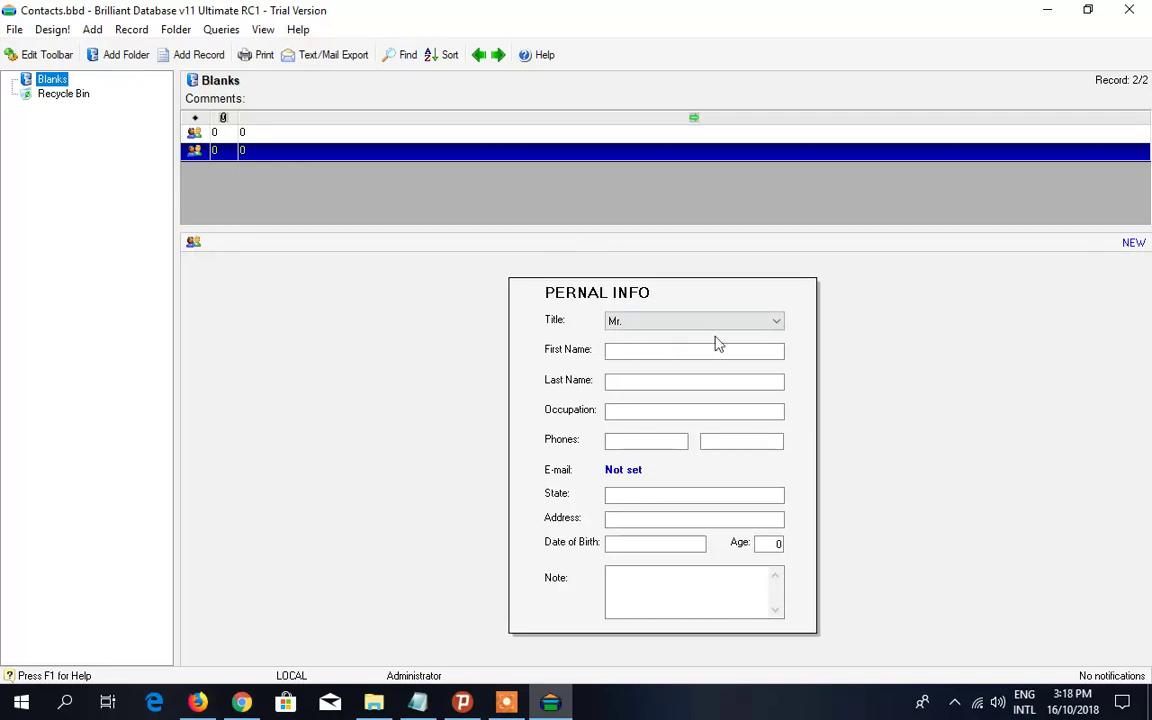
left_click(665, 351)
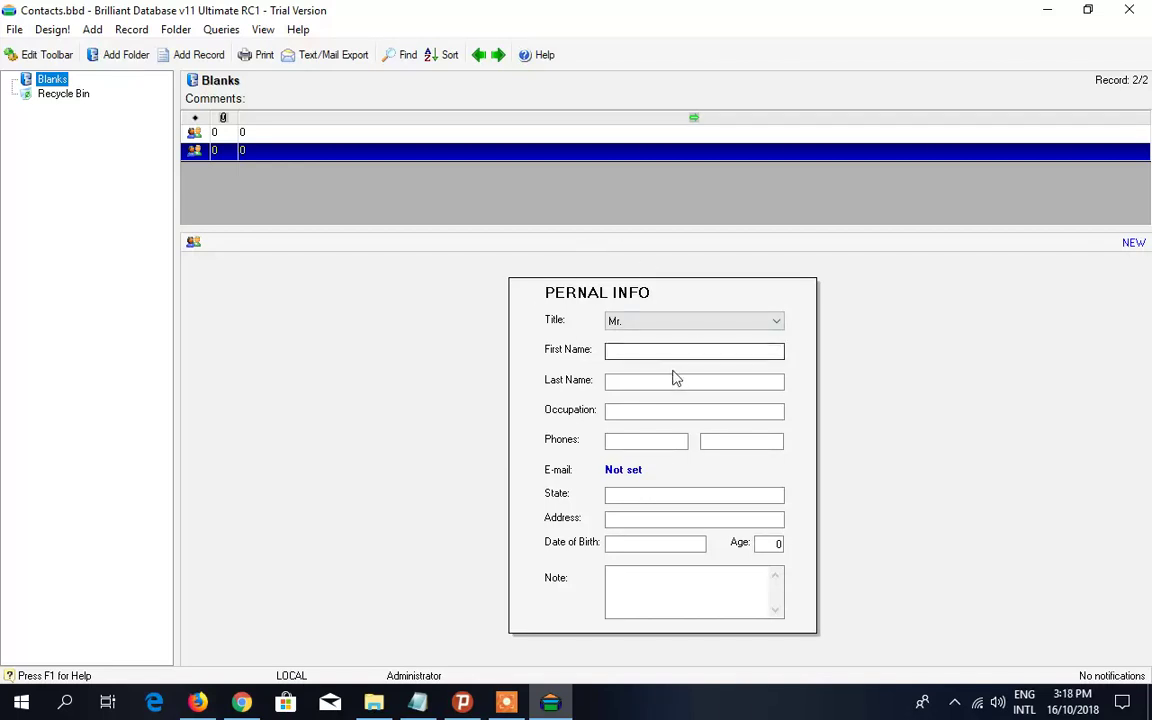
left_click(200, 150)
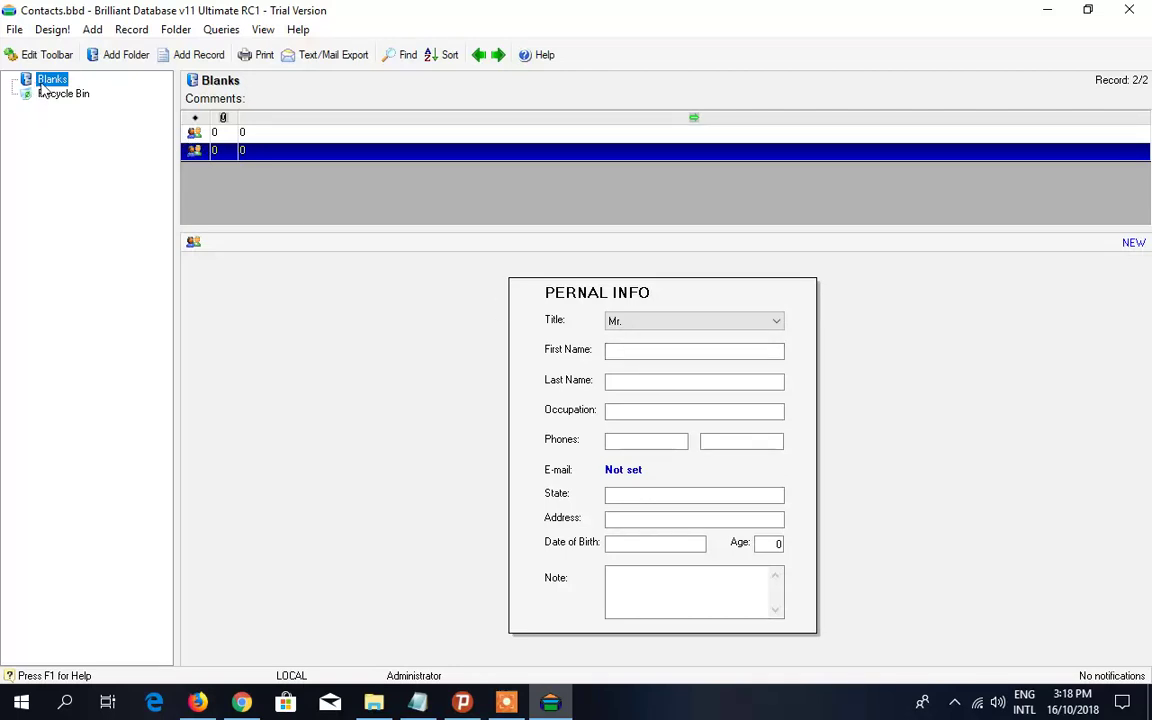